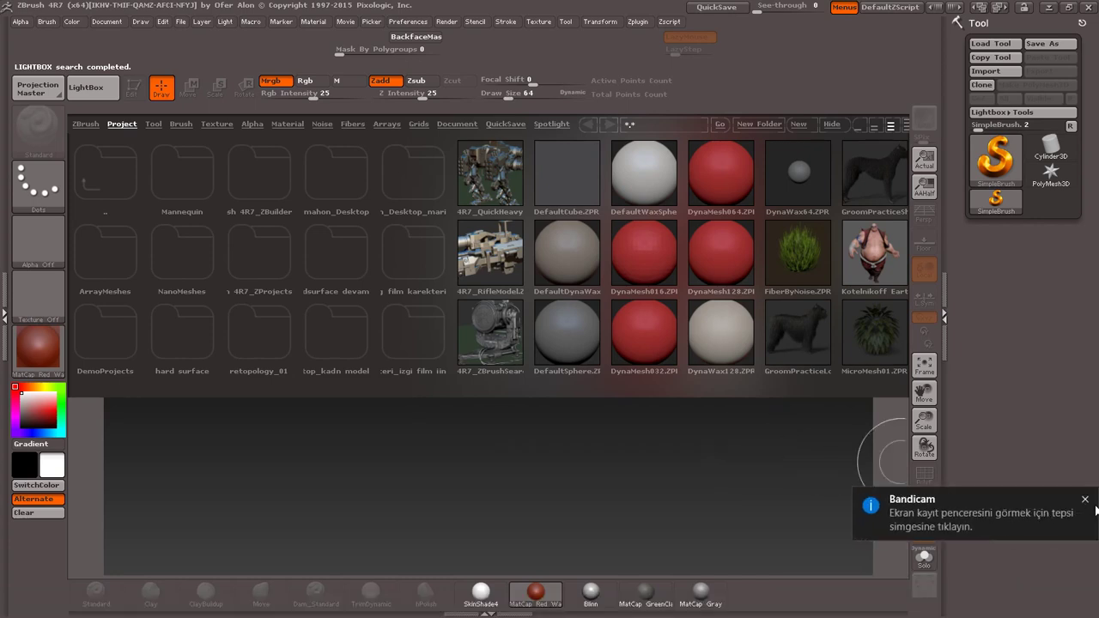
# Dismiss the notification, hide LightBox, and bring up File > Load Project
pyautogui.click(1084, 499)
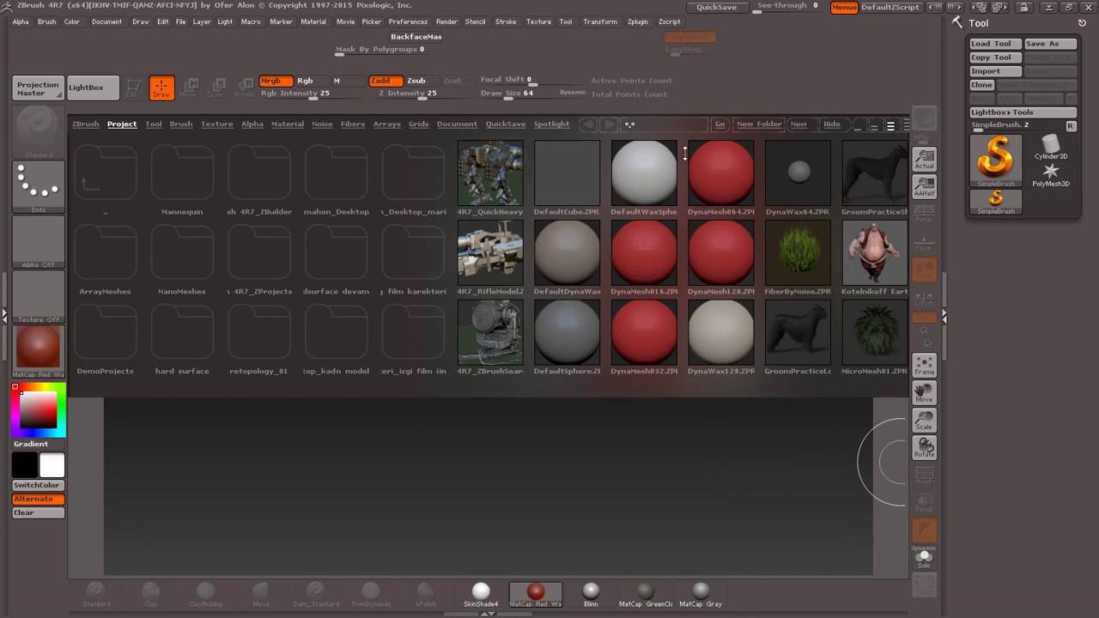
pyautogui.click(831, 123)
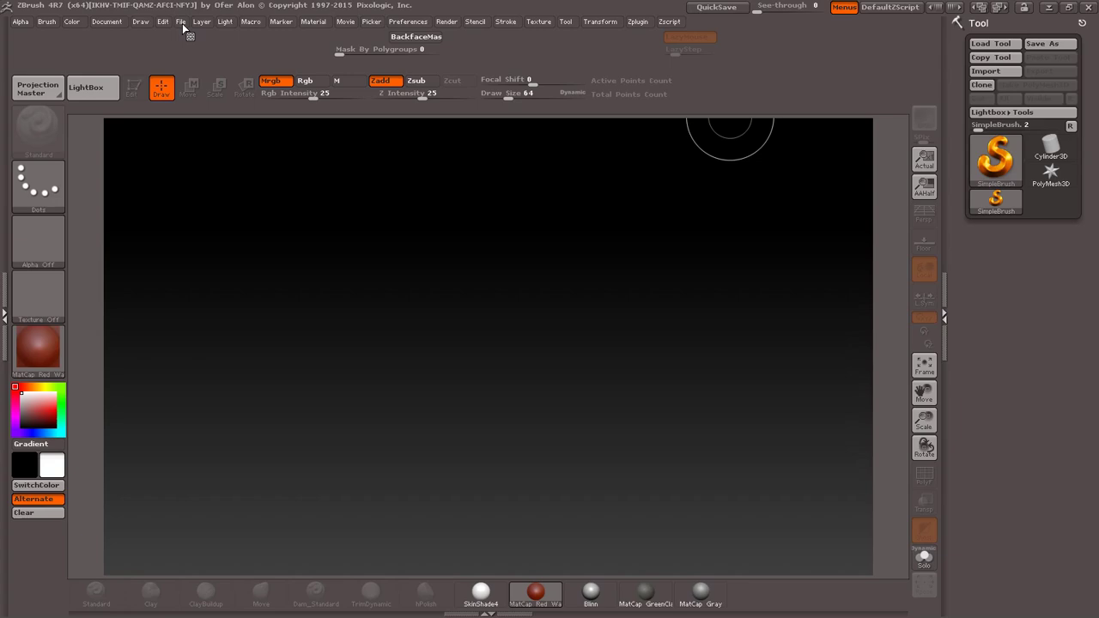
pyautogui.click(182, 23)
pyautogui.click(227, 54)
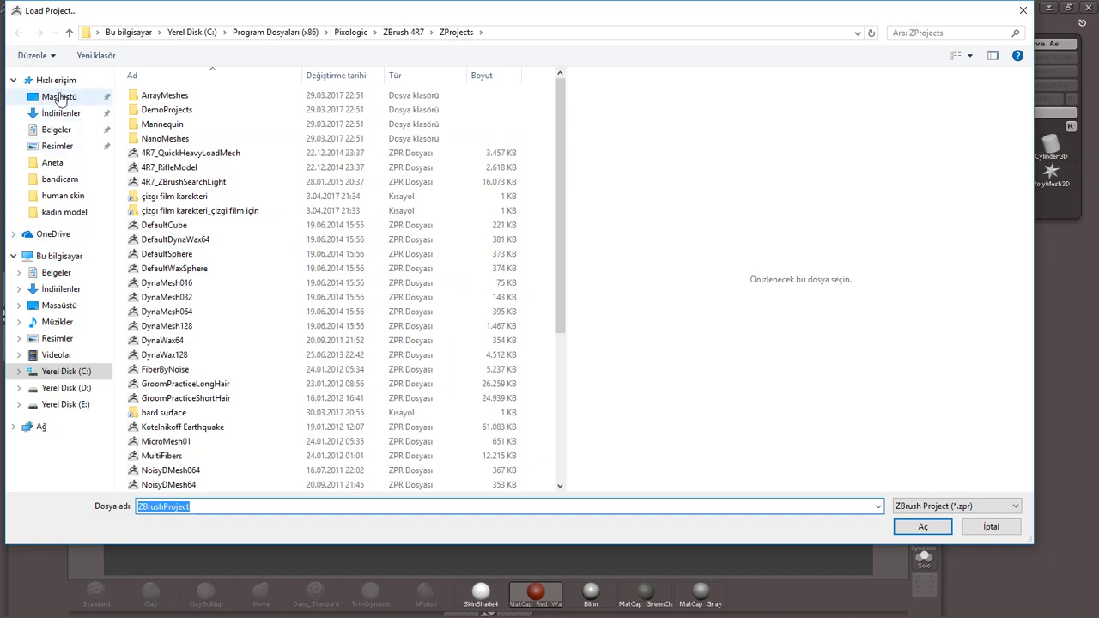
# Open the .zpr head project from the desktop's kadın model folder
pyautogui.click(60, 97)
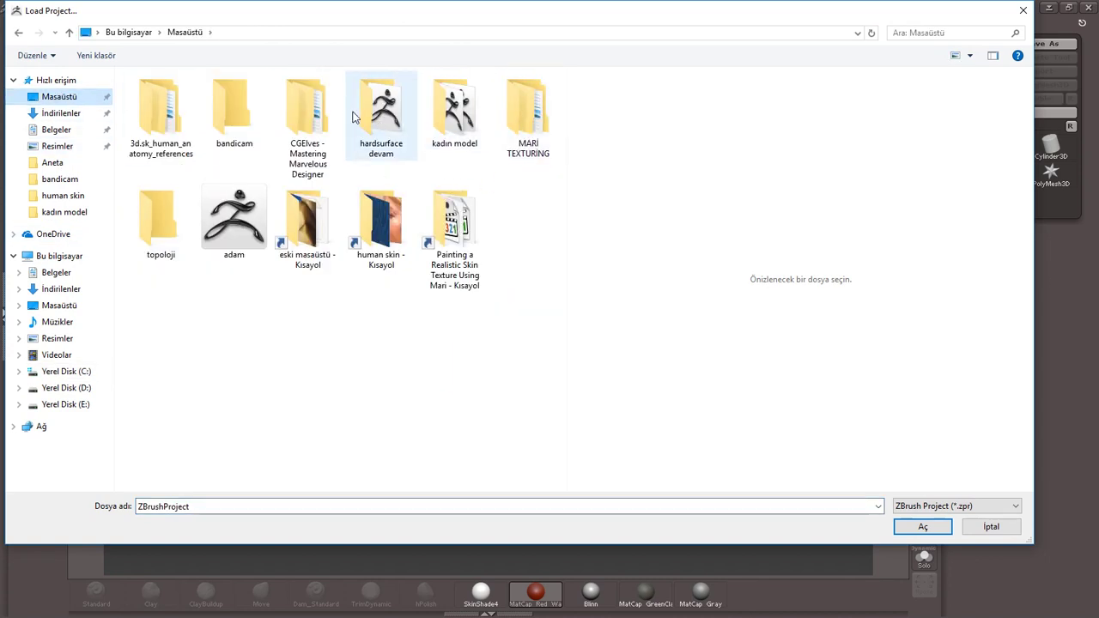
pyautogui.doubleClick(437, 116)
pyautogui.doubleClick(233, 116)
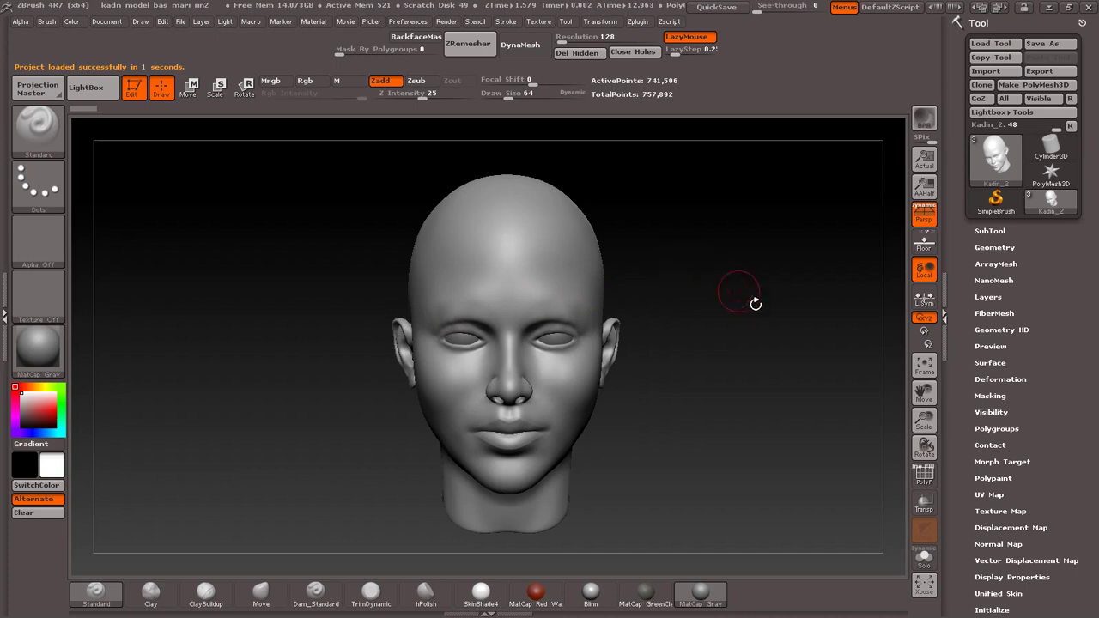
# Delete all subtools except Kadin_2 and expand the UV Map settings, map size 8192
pyautogui.click(990, 230)
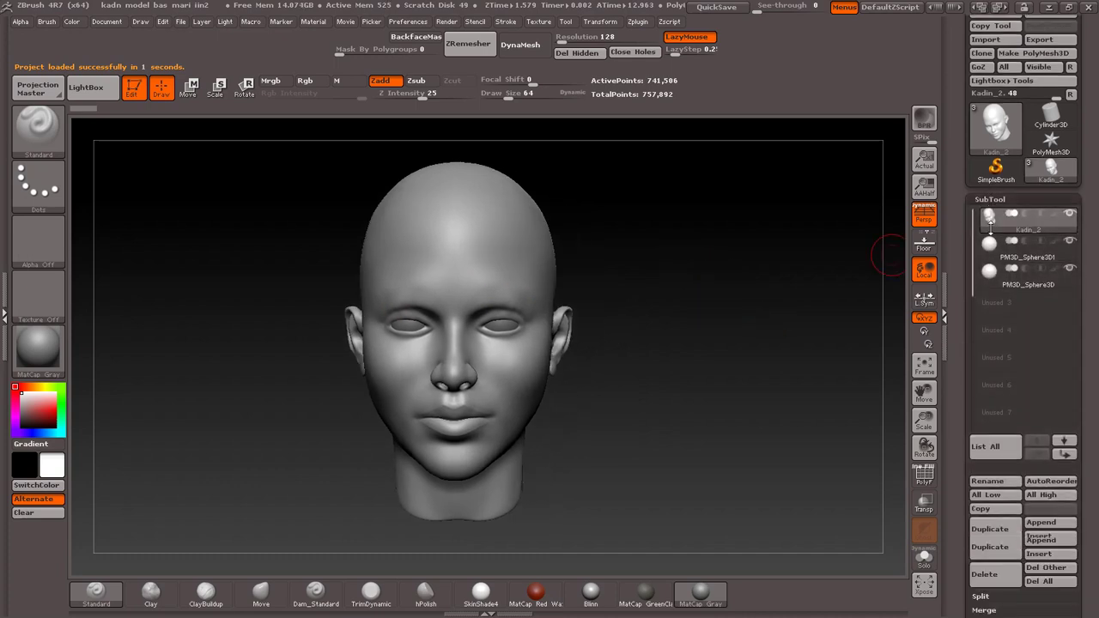
pyautogui.click(1047, 498)
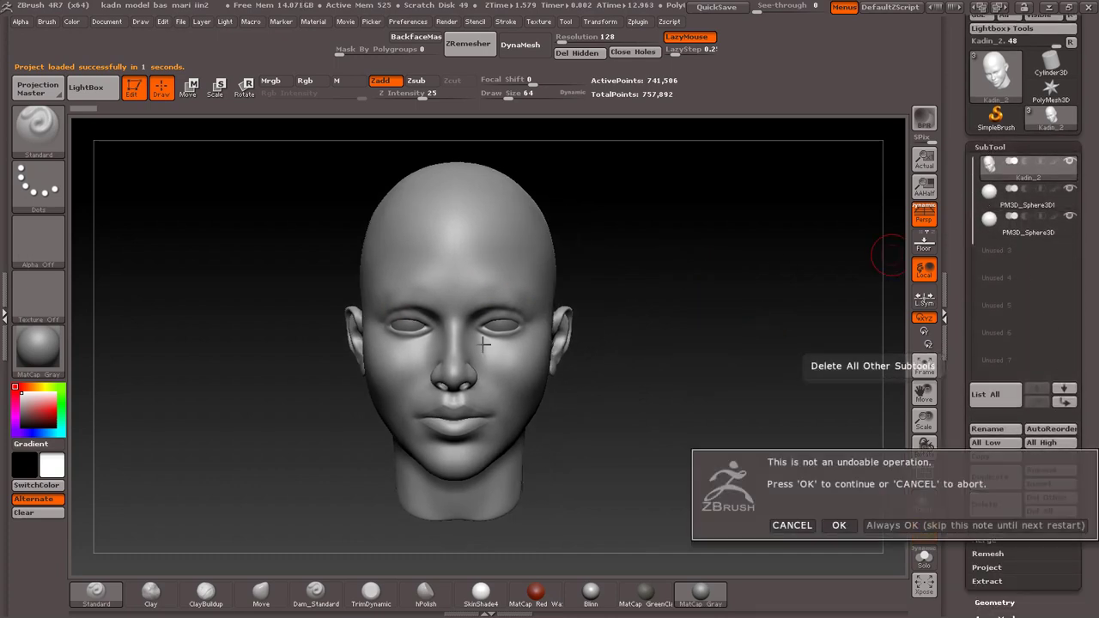
pyautogui.click(838, 524)
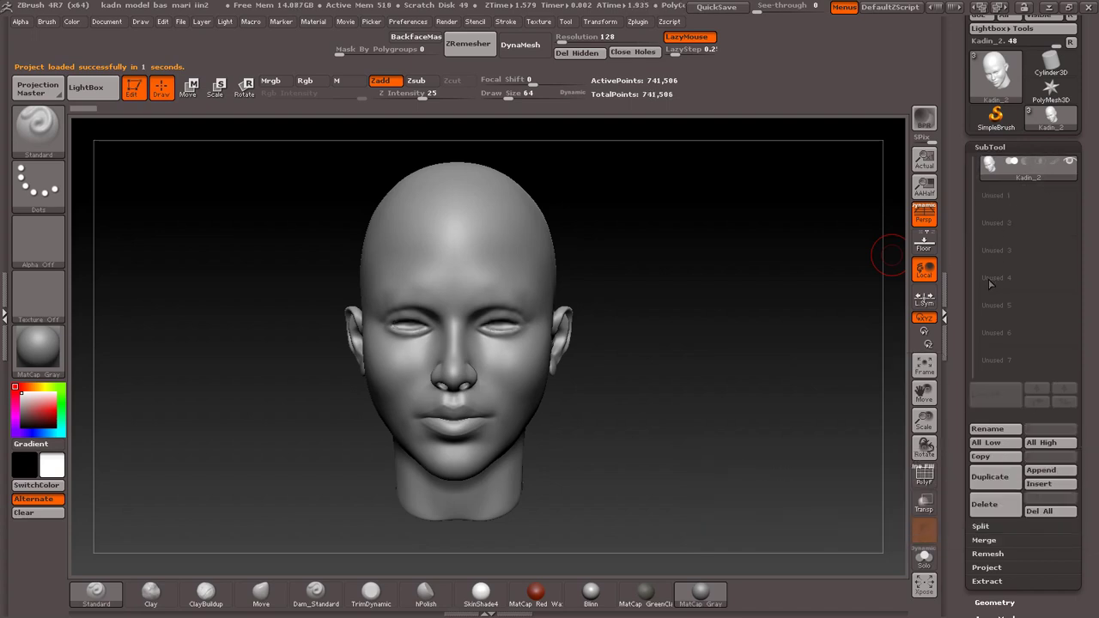
pyautogui.moveTo(711, 275)
pyautogui.mouseDown()
pyautogui.moveTo(595, 287)
pyautogui.moveTo(652, 294)
pyautogui.moveTo(763, 252)
pyautogui.mouseUp()
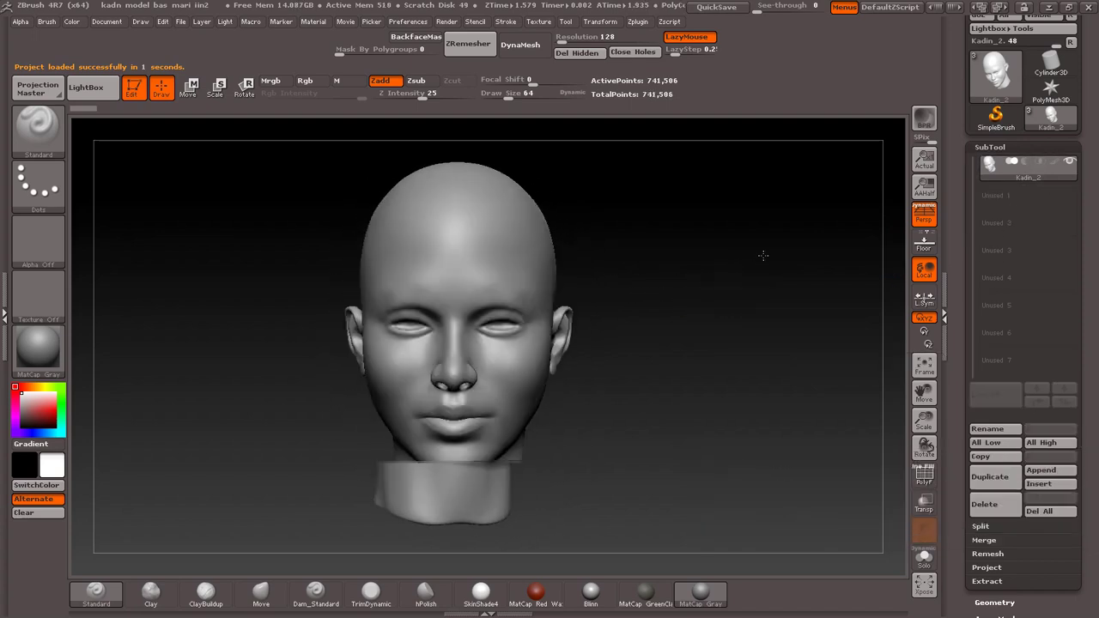
pyautogui.click(1018, 147)
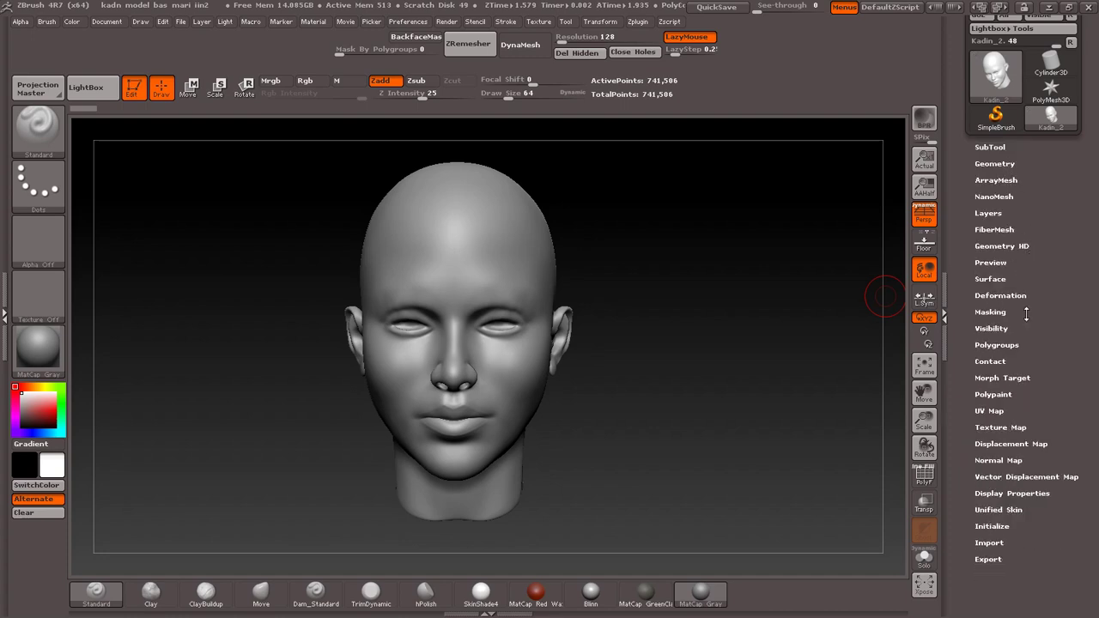
pyautogui.click(1000, 411)
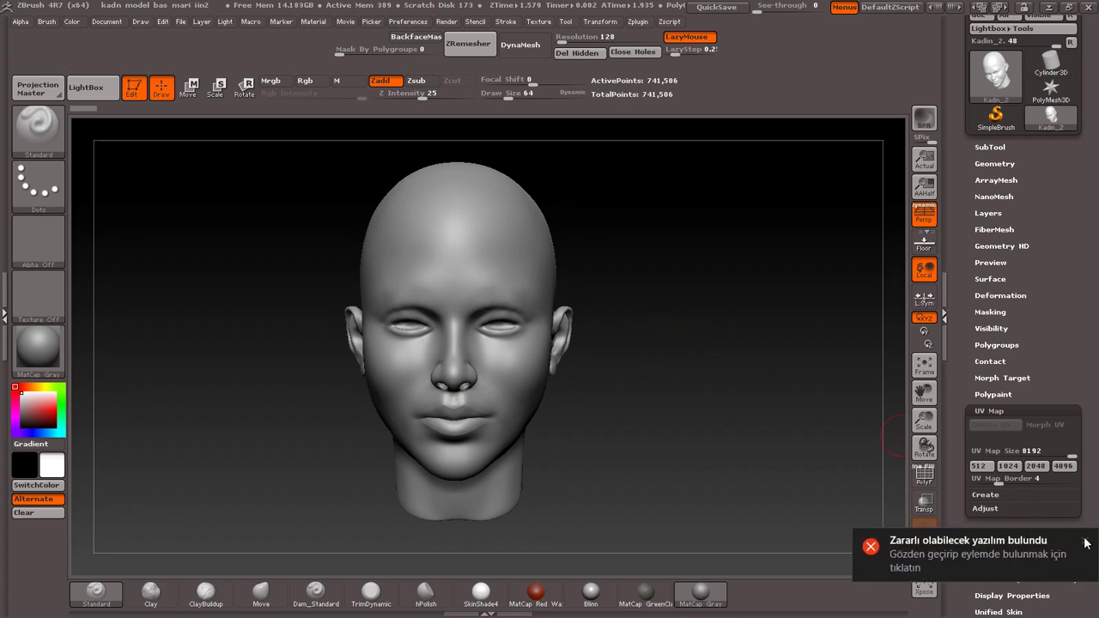
pyautogui.click(1085, 540)
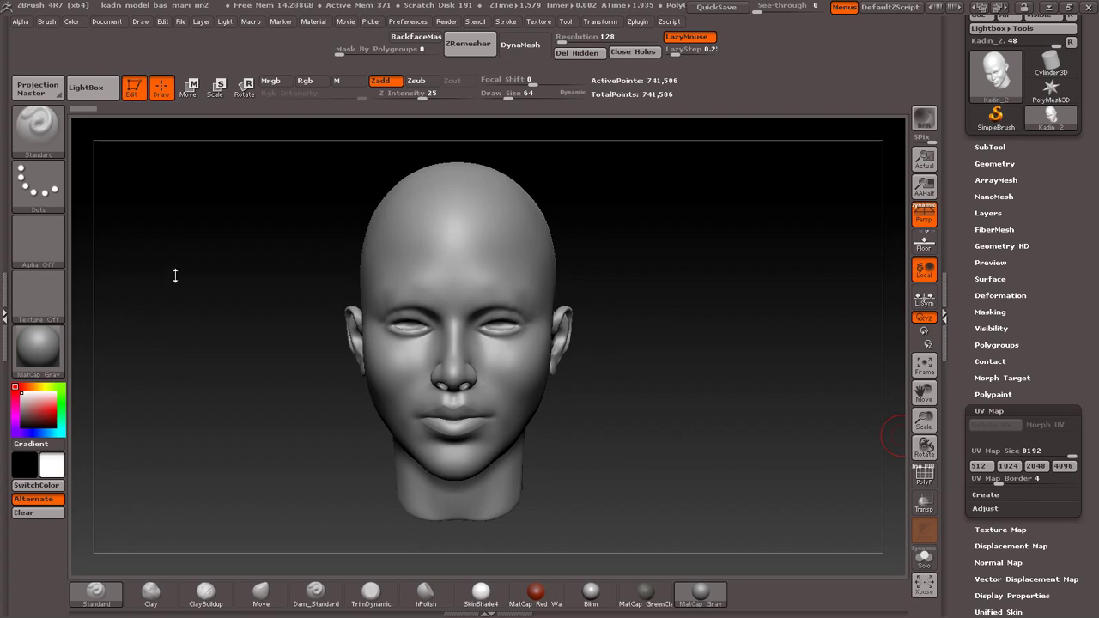
# Dock the Zplugin palette in the left tray and expand UV Master
pyautogui.click(251, 257)
pyautogui.moveTo(251, 257); pyautogui.dragTo(214, 248)
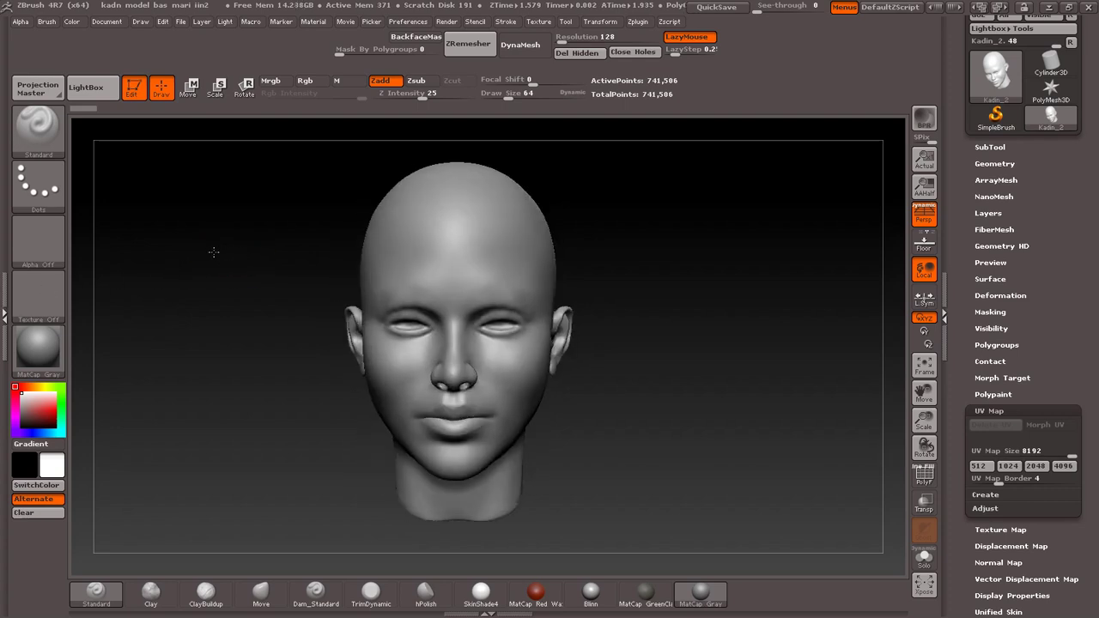
pyautogui.click(5, 300)
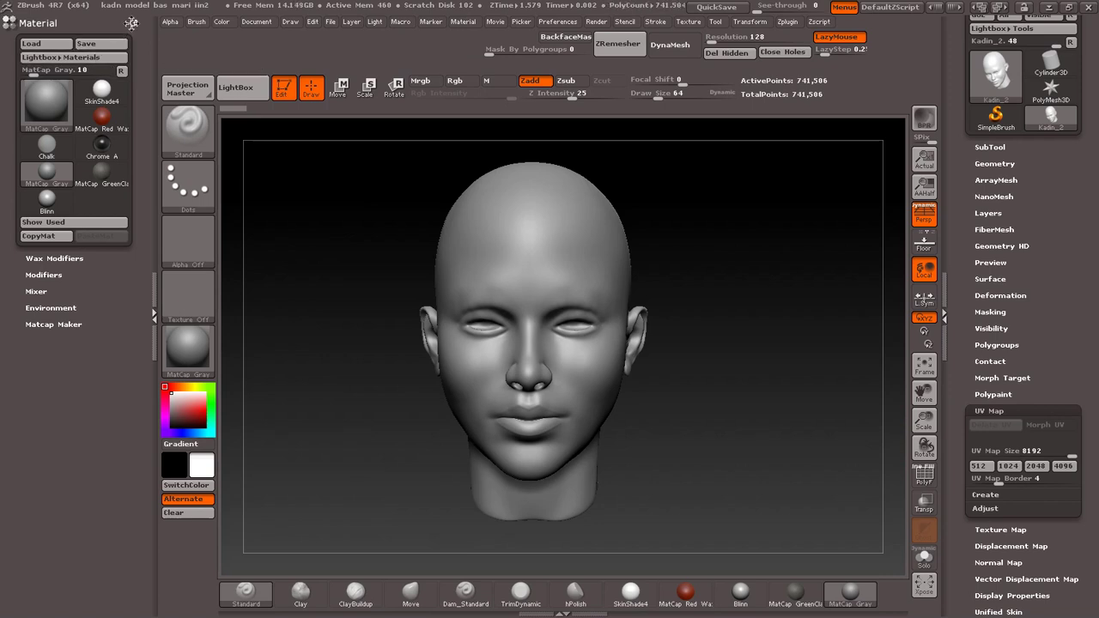
pyautogui.click(787, 22)
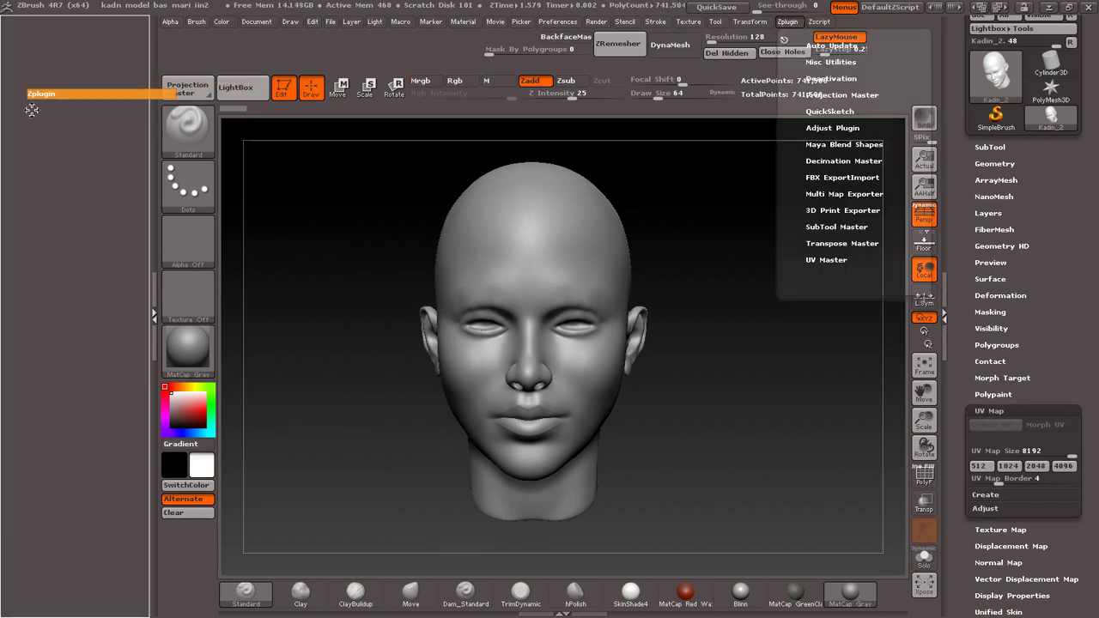
pyautogui.moveTo(784, 38); pyautogui.dragTo(30, 109)
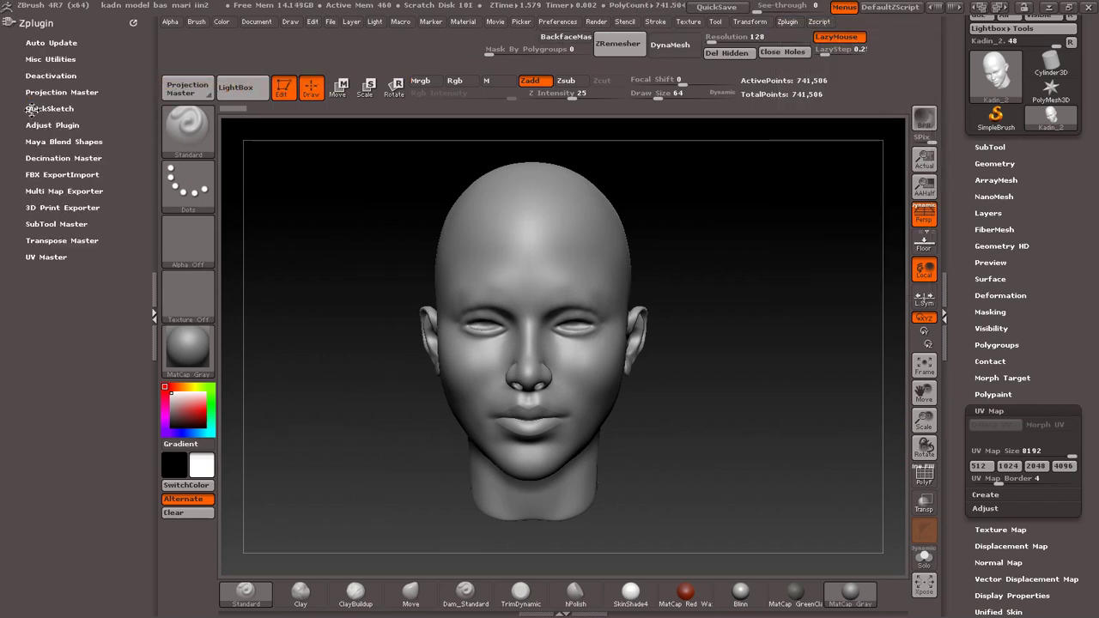
pyautogui.click(54, 257)
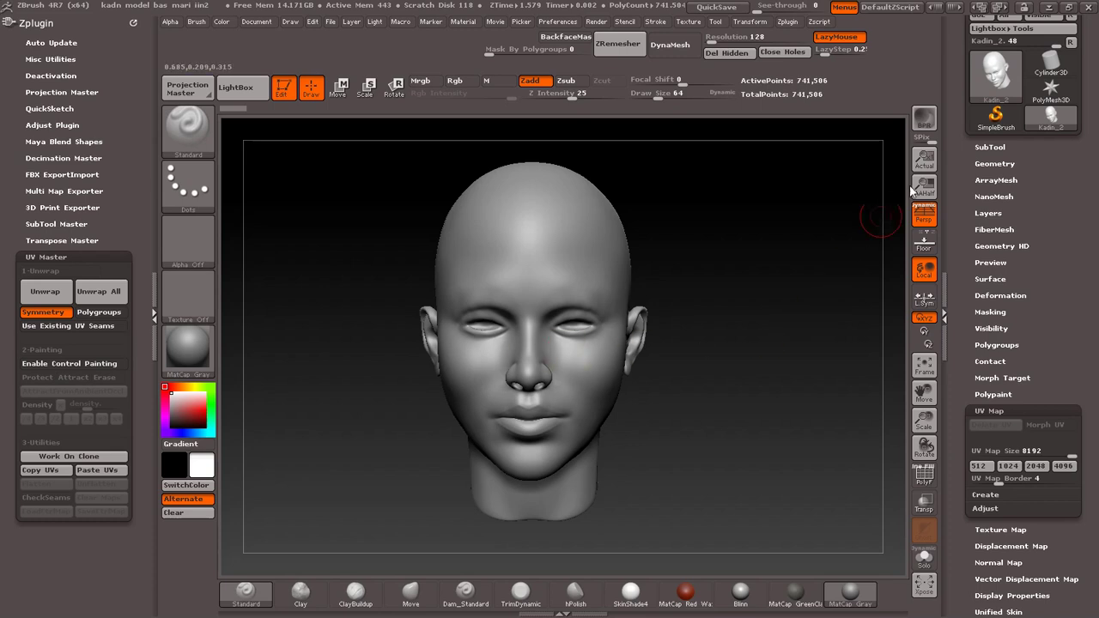
# Expand Geometry and drop the head to subdivision level 1
pyautogui.click(995, 163)
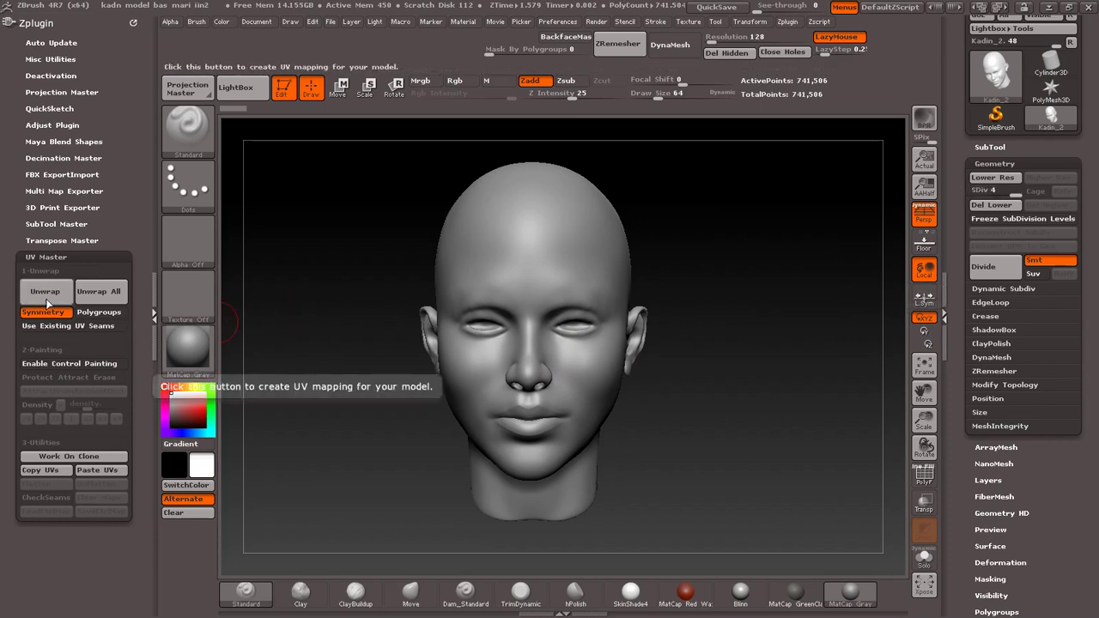
pyautogui.click(47, 301)
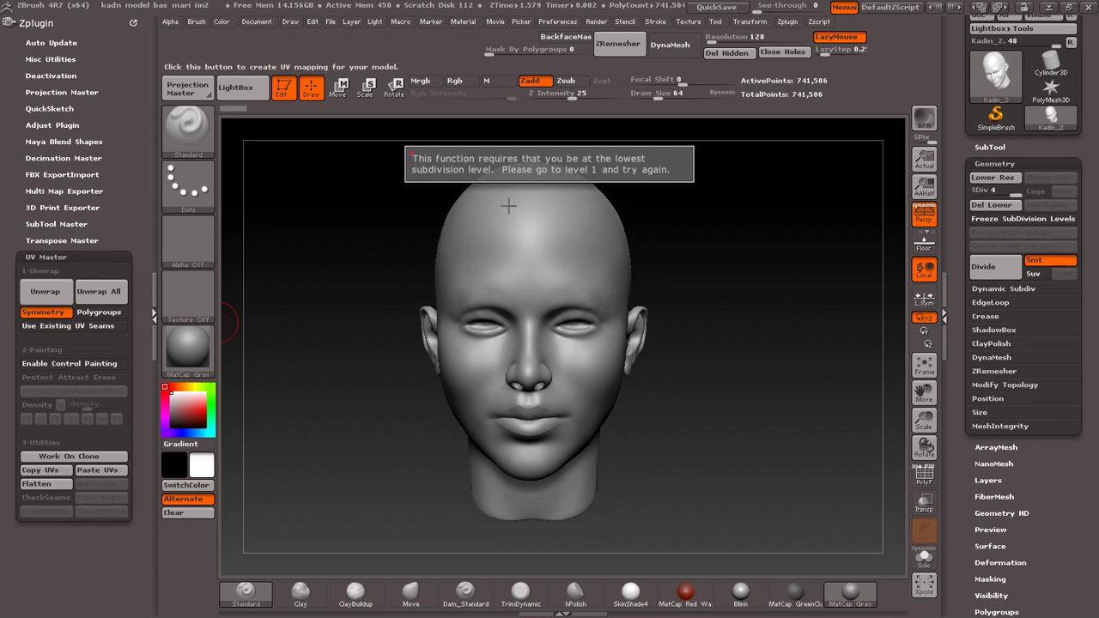
pyautogui.click(992, 180)
pyautogui.moveTo(996, 191); pyautogui.dragTo(963, 197)
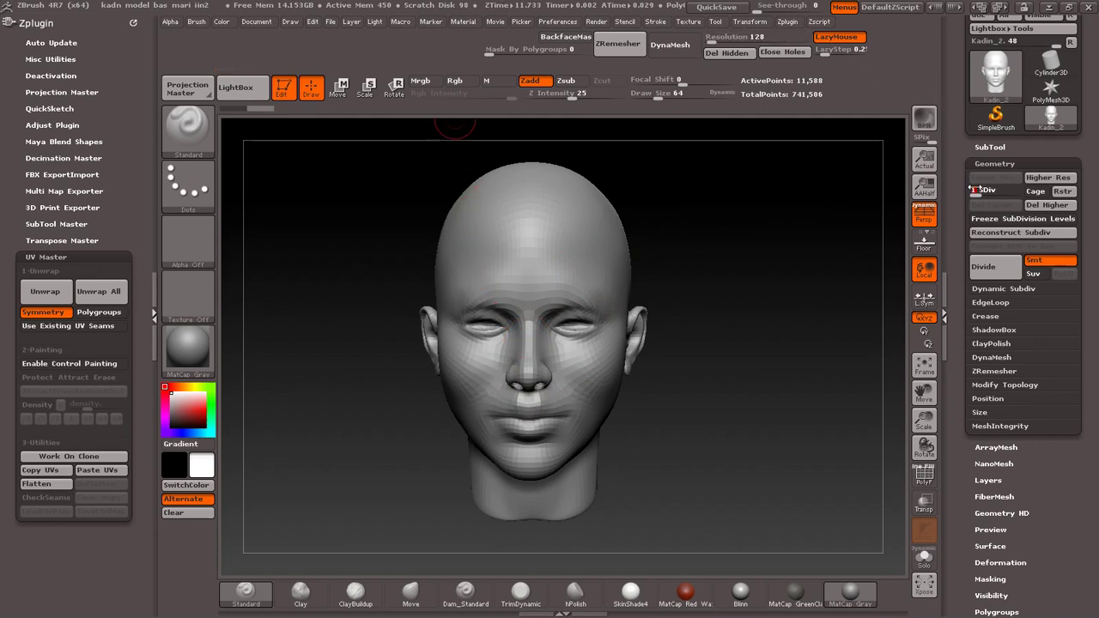
# Unwrap the head into 2 UV islands, dismiss the Flatten warning, and return to SDiv 4
pyautogui.click(44, 292)
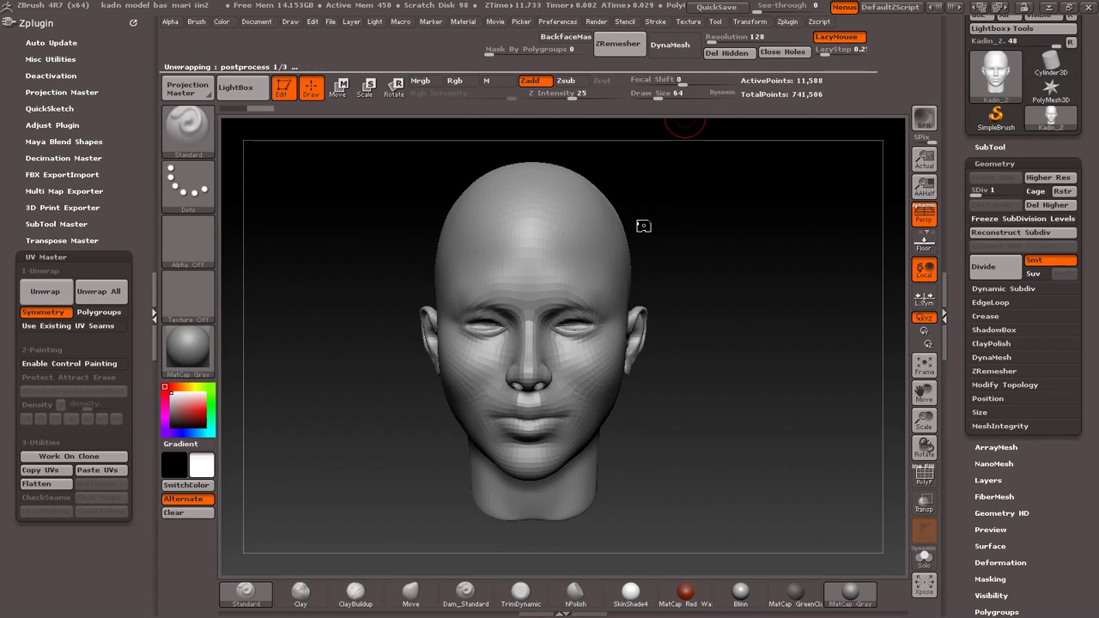
pyautogui.click(54, 486)
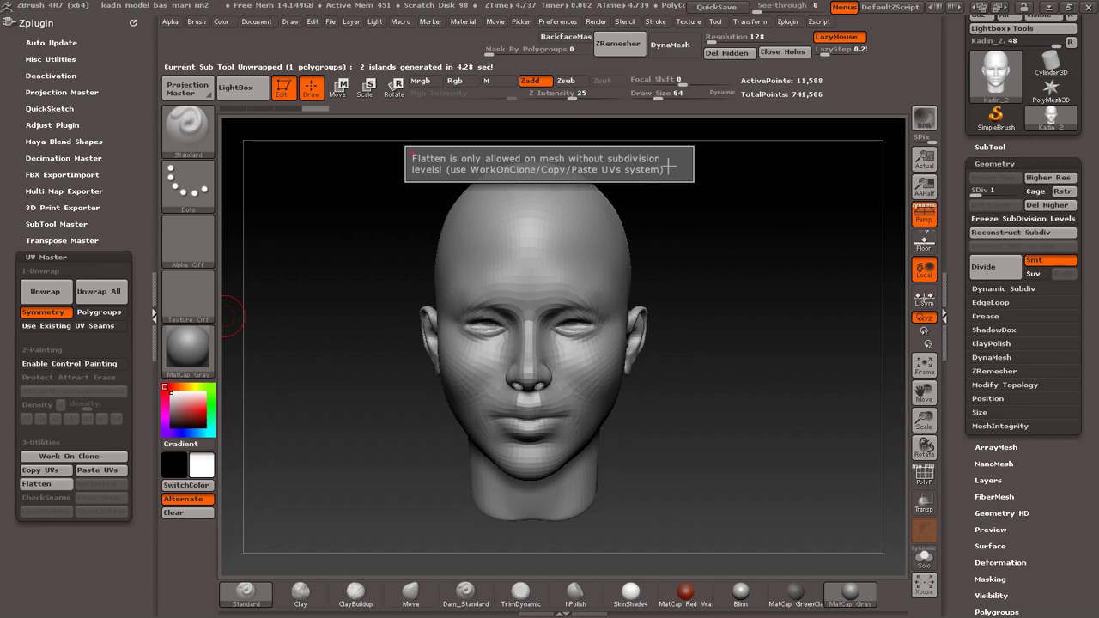
pyautogui.click(639, 225)
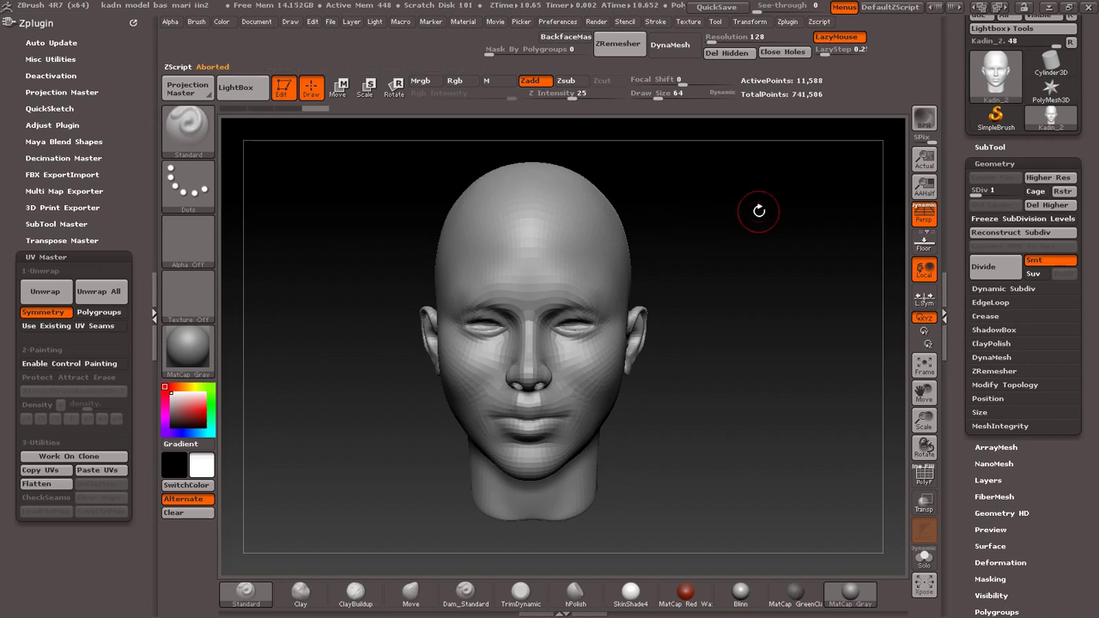
pyautogui.moveTo(977, 190); pyautogui.dragTo(995, 186)
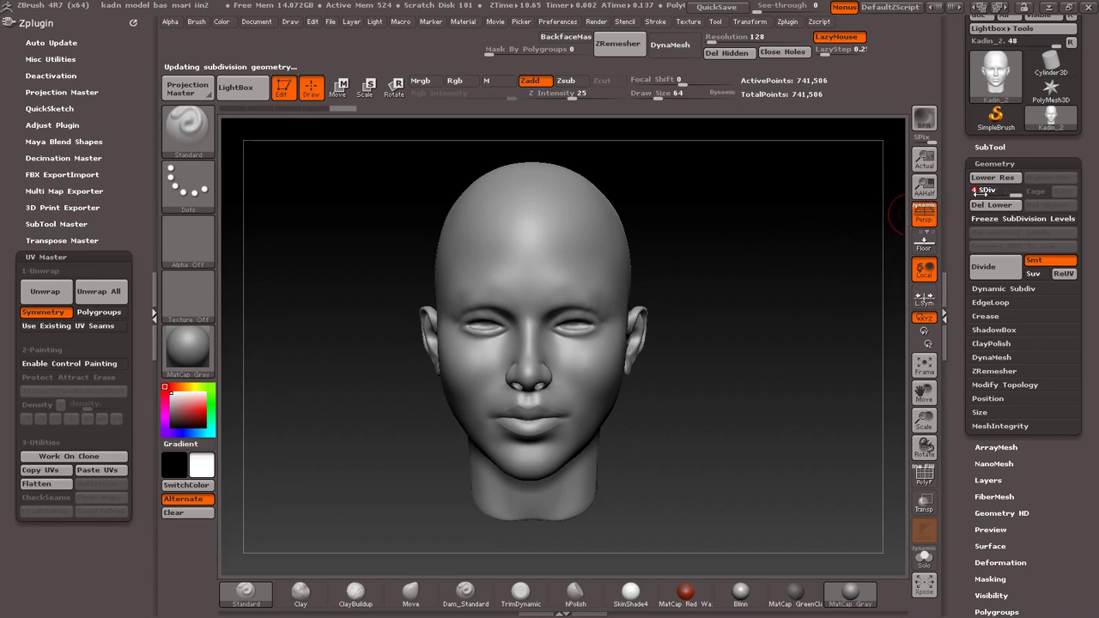
# Create the CL_Kadin_2 working clone at 11,588 points with Work On Clone
pyautogui.moveTo(620, 213)
pyautogui.mouseDown()
pyautogui.moveTo(659, 282)
pyautogui.moveTo(675, 274)
pyautogui.mouseUp()
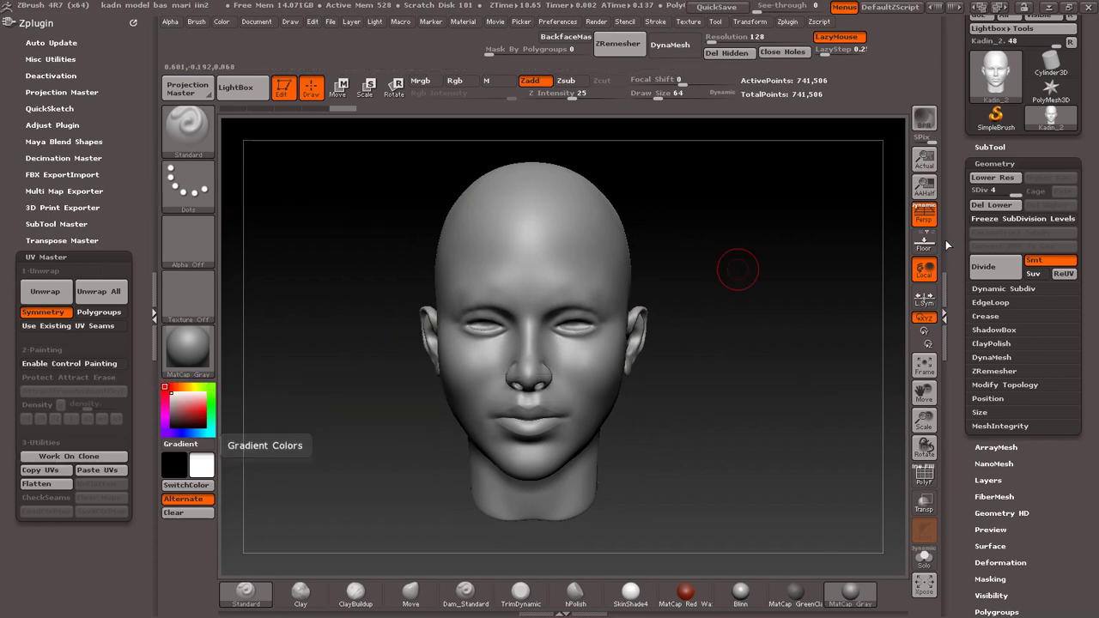
pyautogui.click(996, 146)
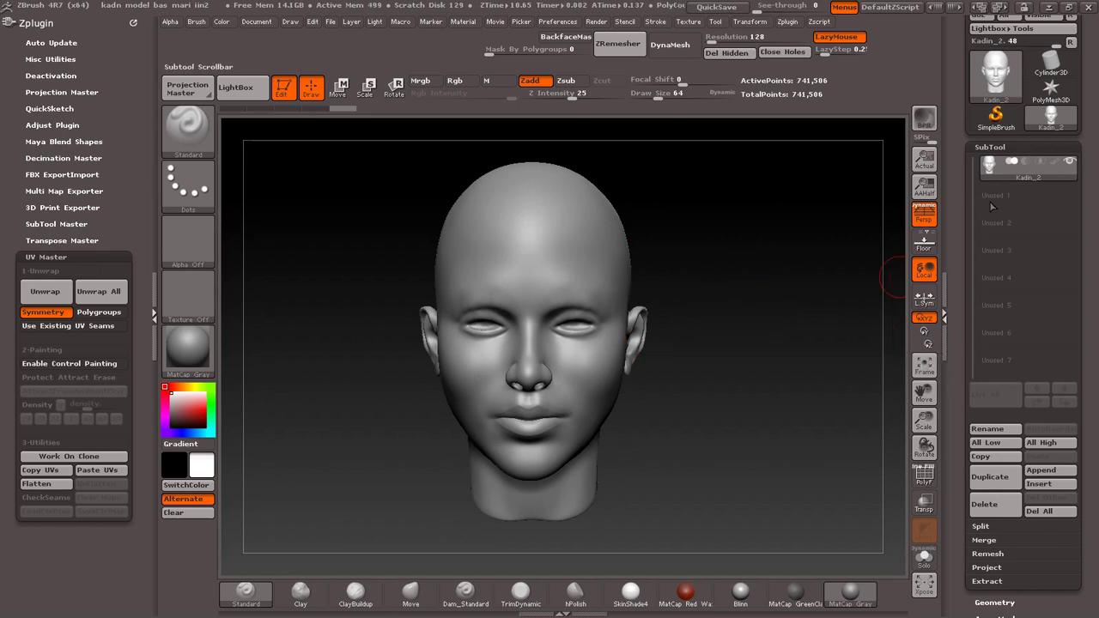
pyautogui.click(1002, 146)
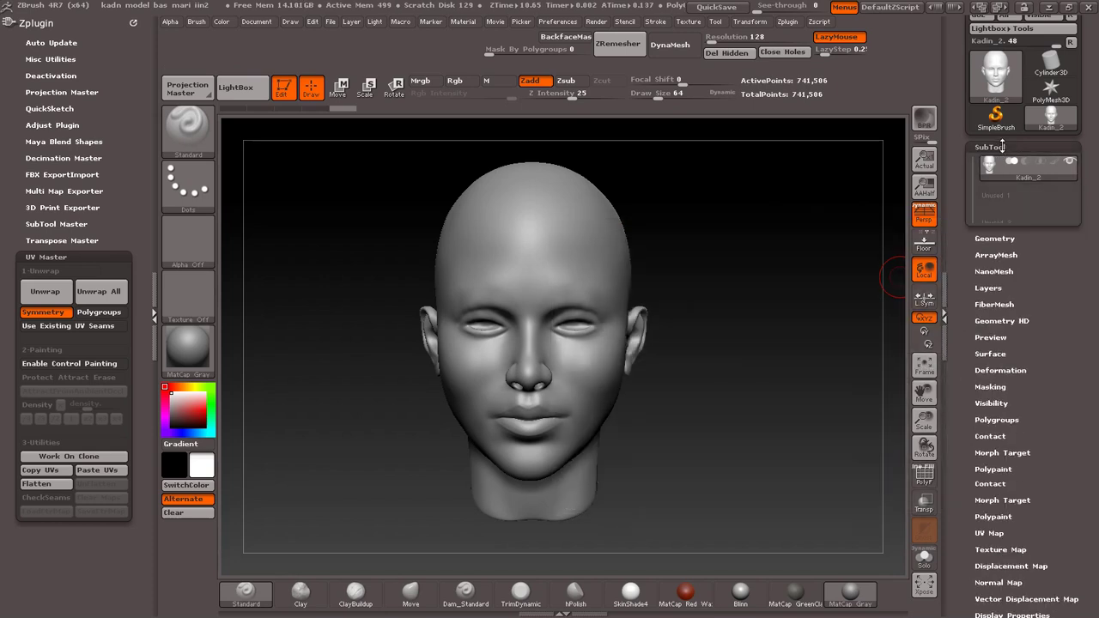
pyautogui.click(79, 459)
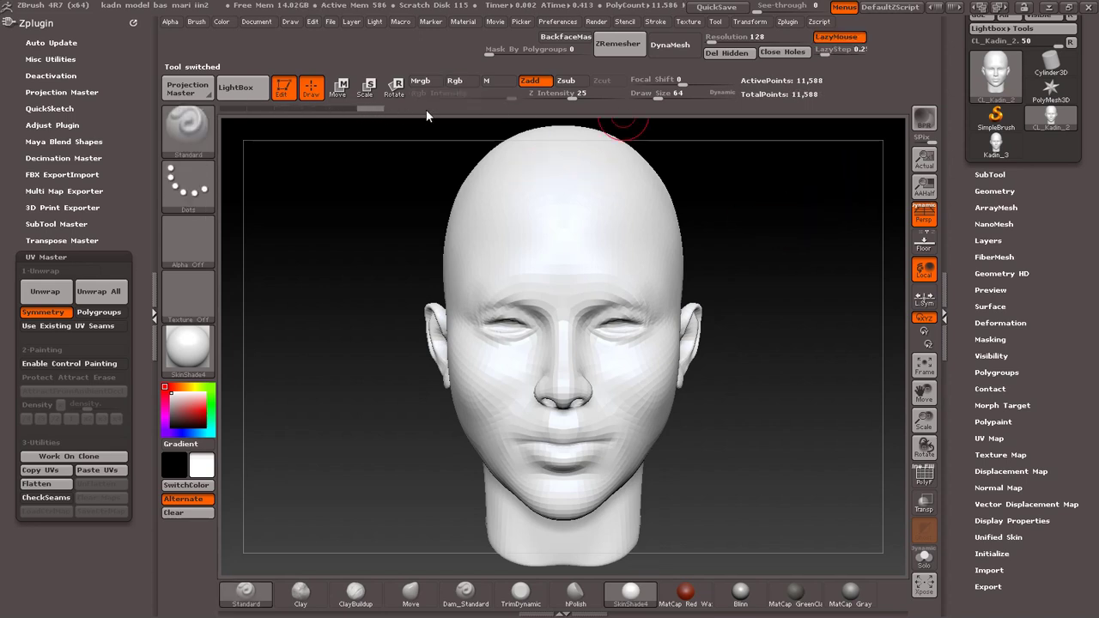
# Close the plugin tray and revert to the saved head project
pyautogui.press('1')
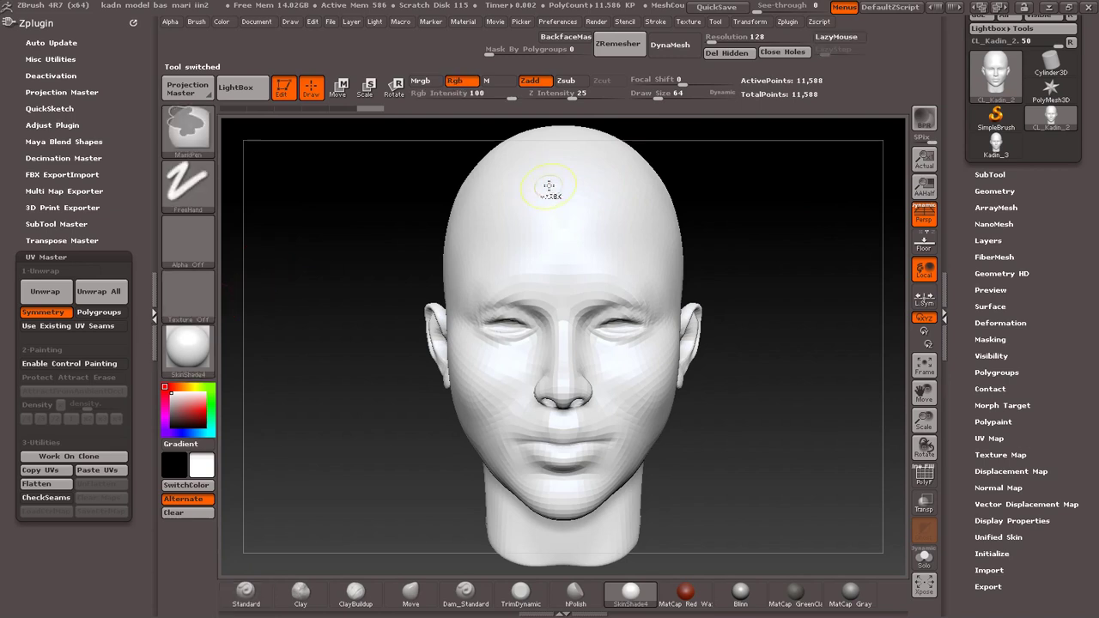
pyautogui.click(153, 292)
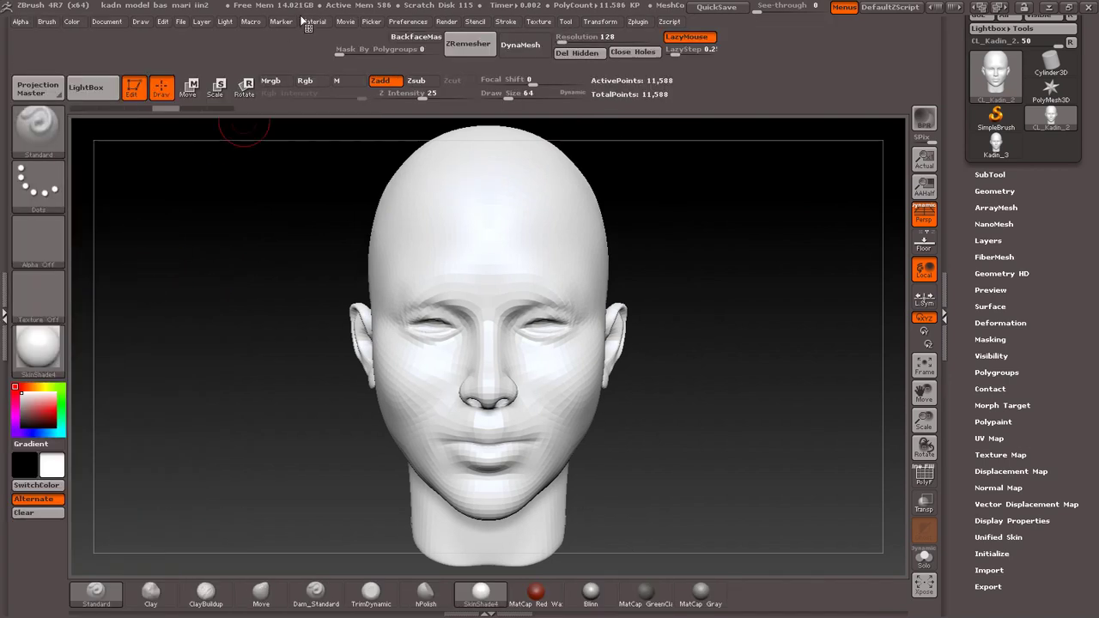
pyautogui.click(180, 22)
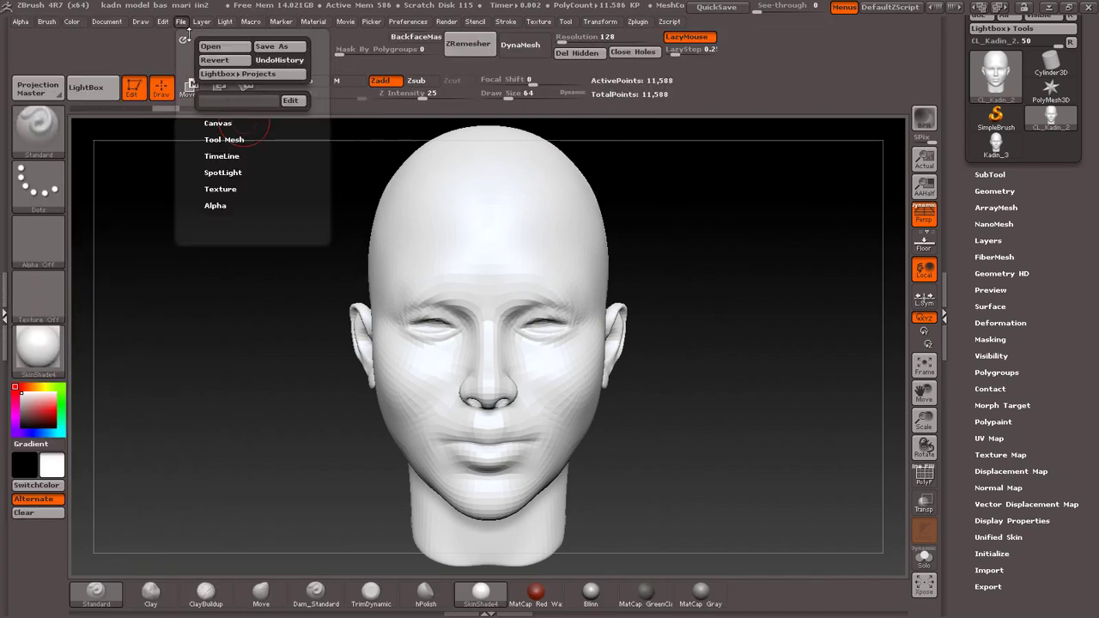
pyautogui.click(225, 59)
pyautogui.click(596, 348)
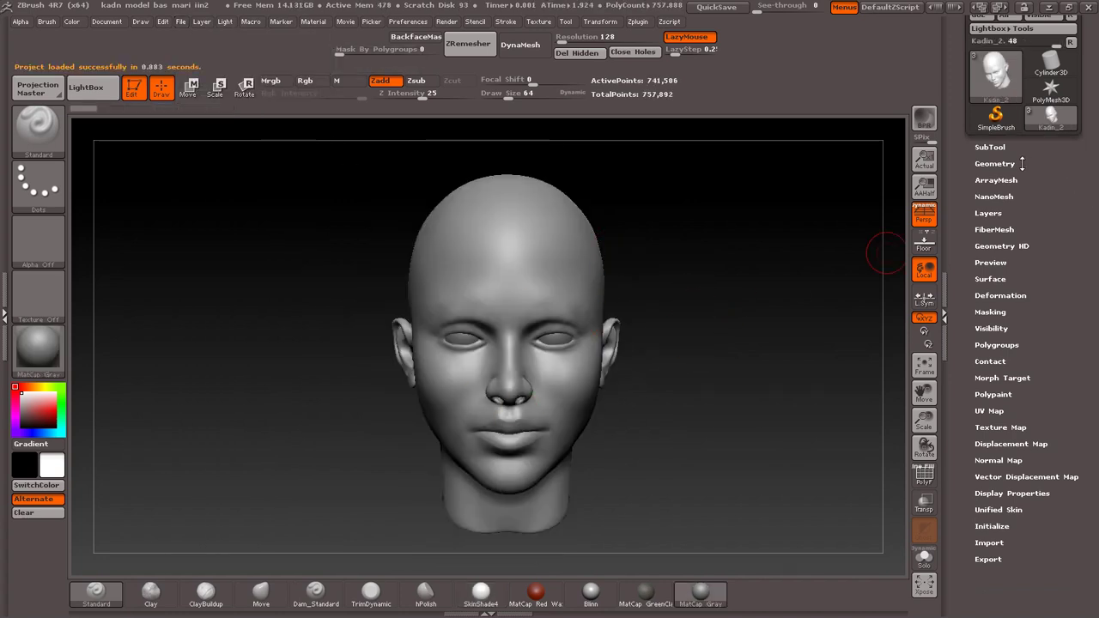
# Delete the two sphere subtools and rename the head subtool to Kadin
pyautogui.click(1004, 147)
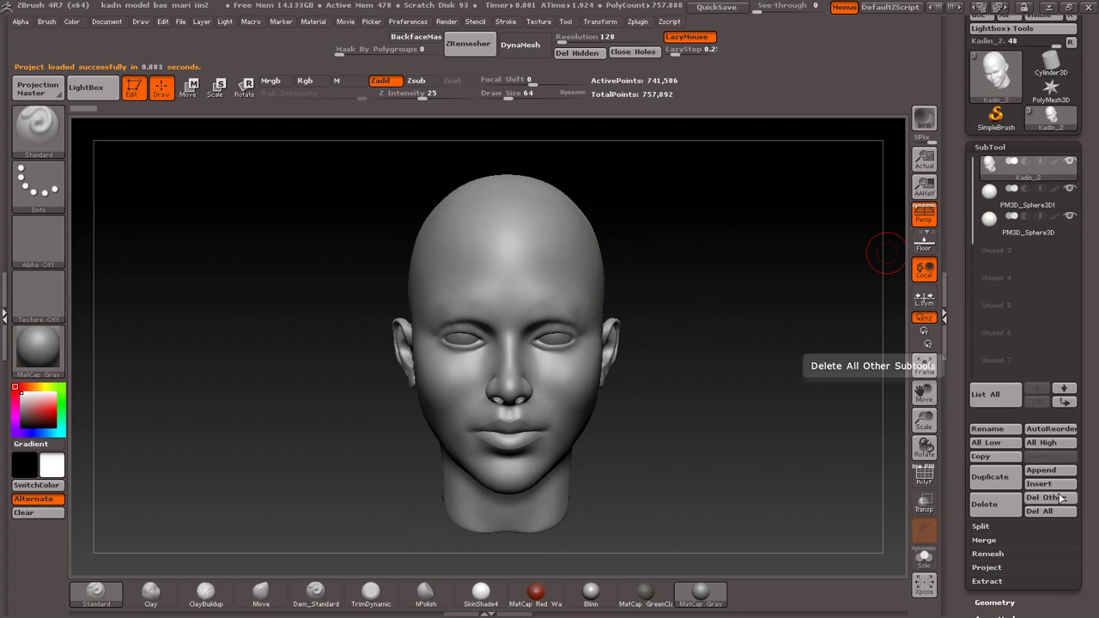
pyautogui.click(1064, 503)
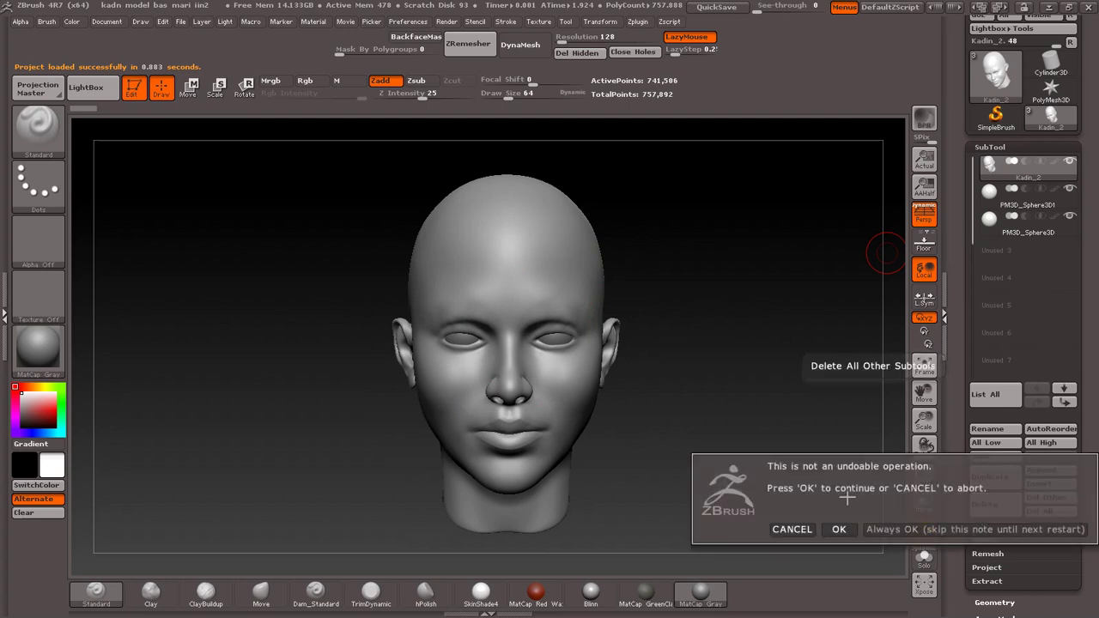
pyautogui.click(840, 527)
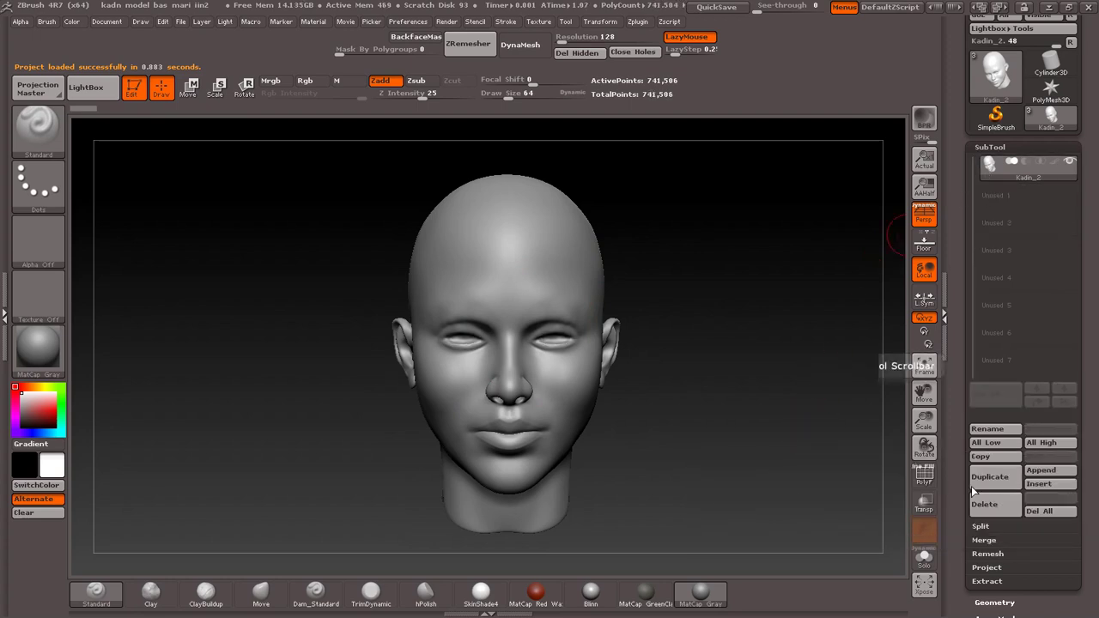
pyautogui.click(999, 429)
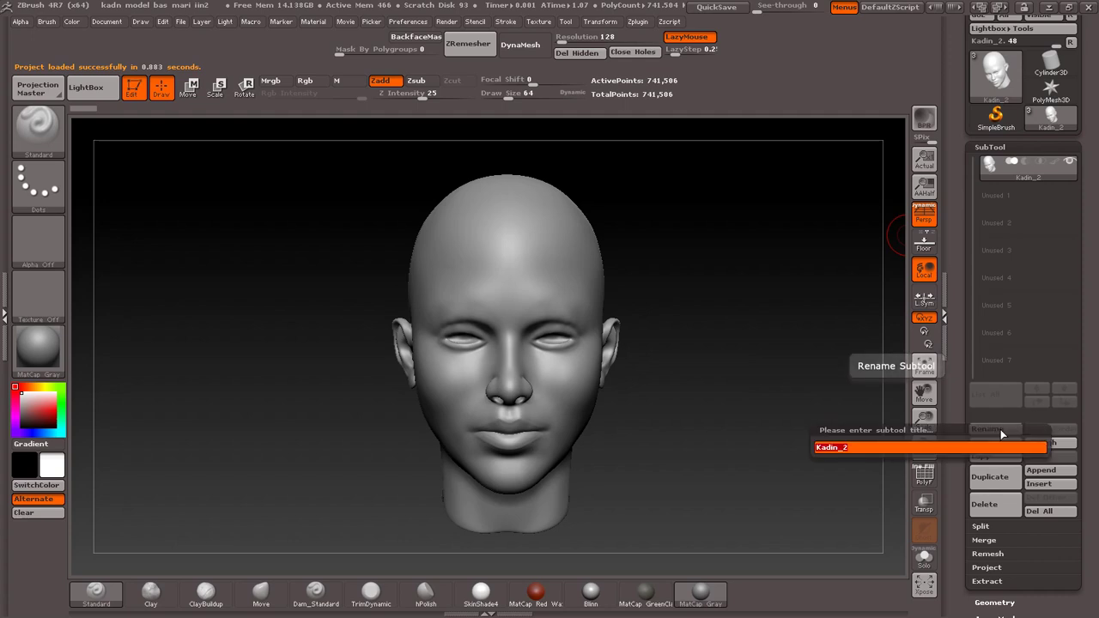
pyautogui.write('kadi')
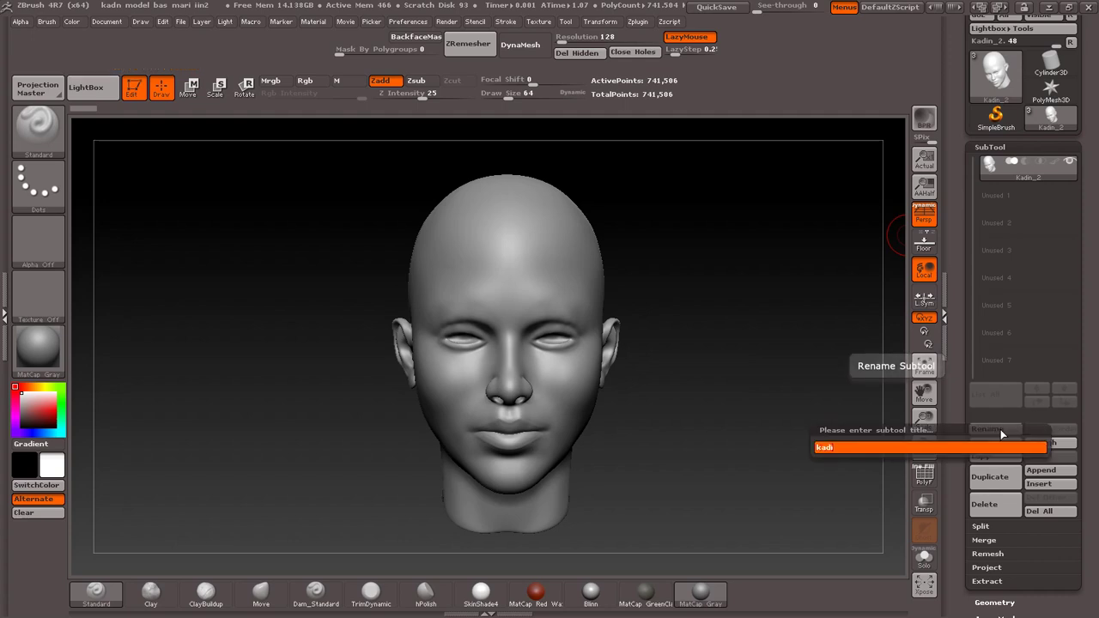
pyautogui.write('n')
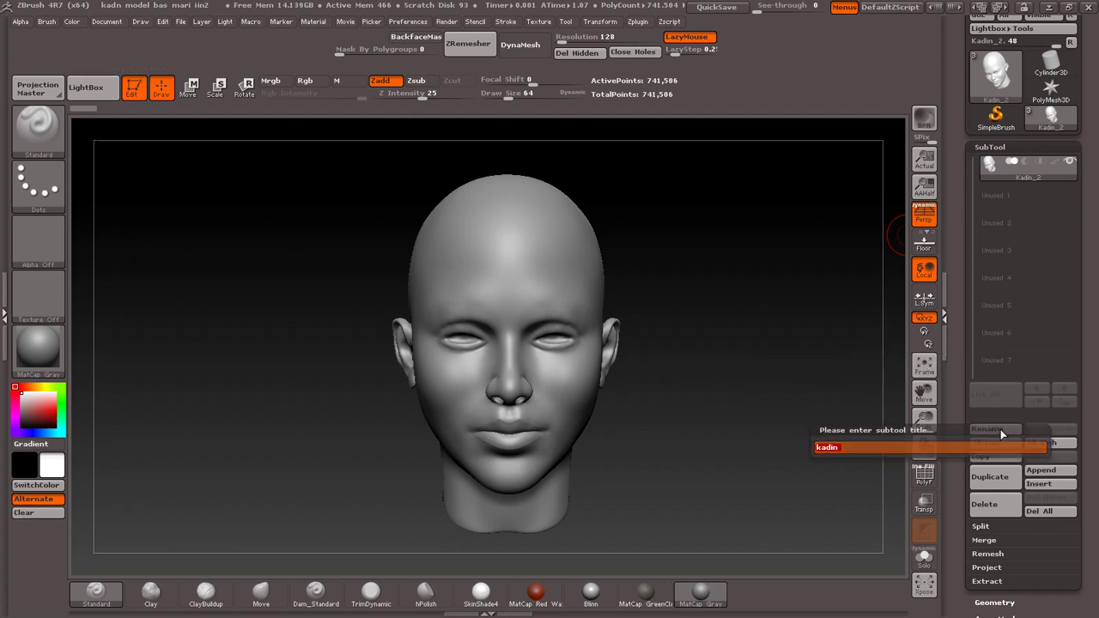
pyautogui.press('Return')
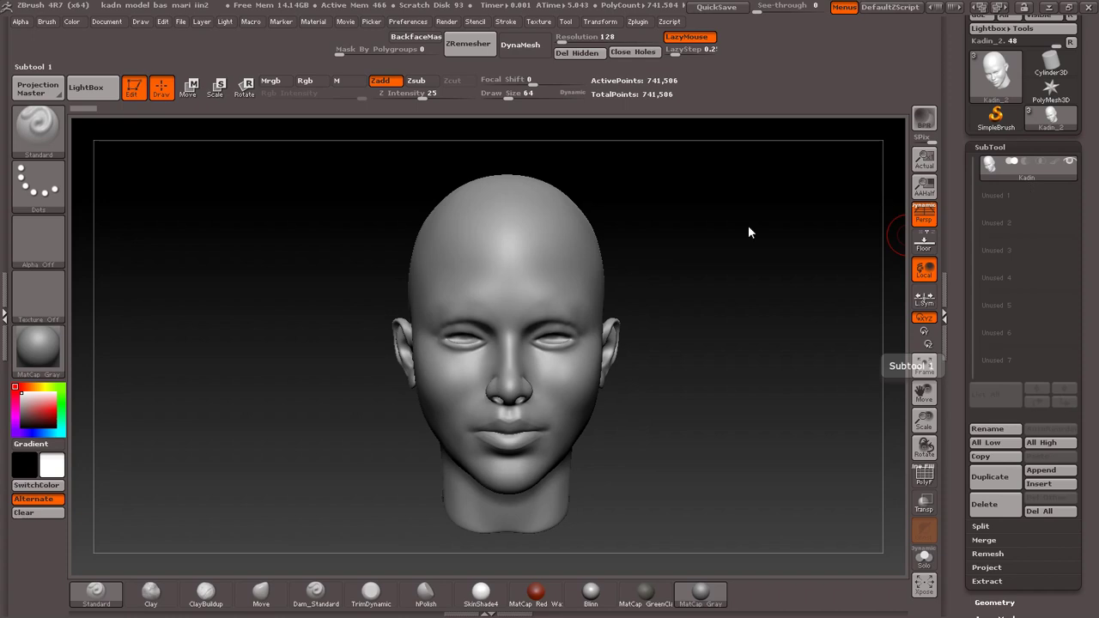
# Create a low-poly CL_Kadin clone with UV Master's Work On Clone
pyautogui.click(6, 277)
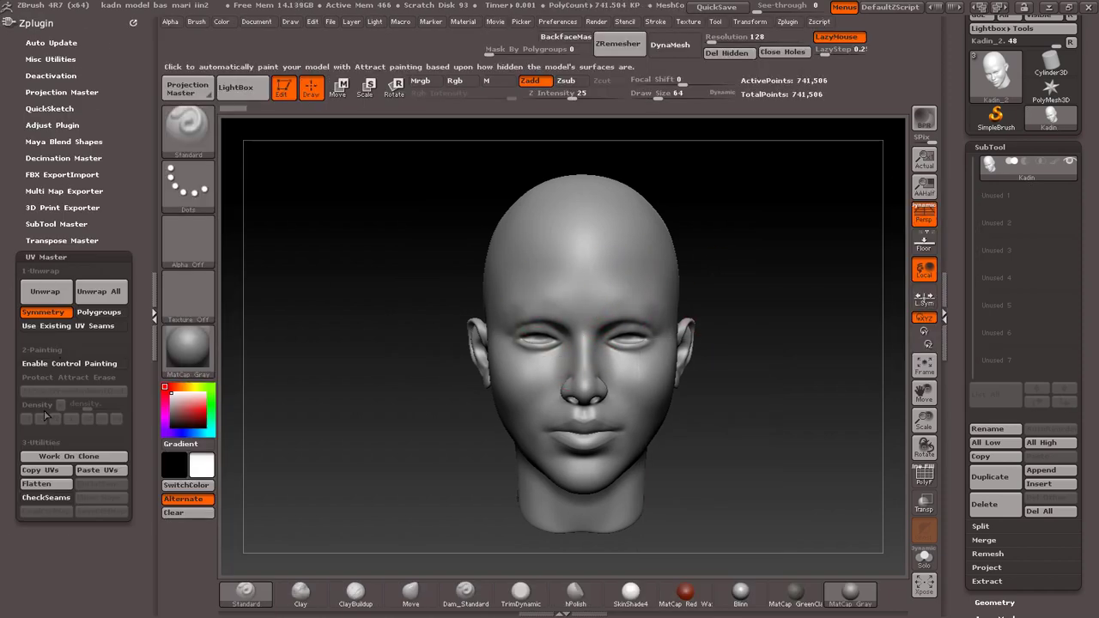
pyautogui.click(67, 457)
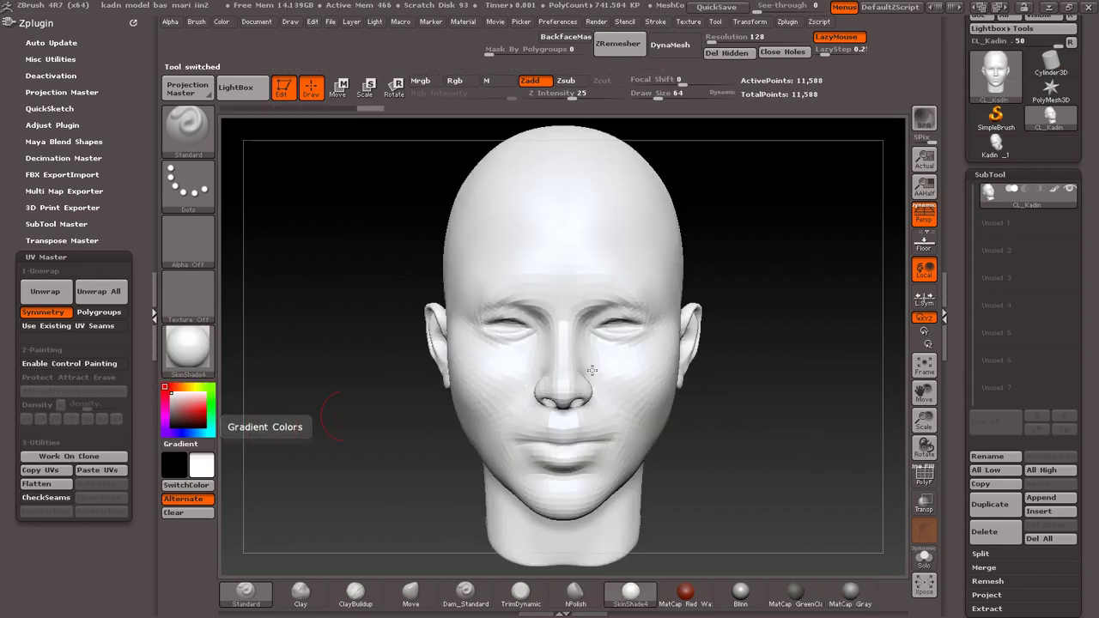
pyautogui.click(995, 148)
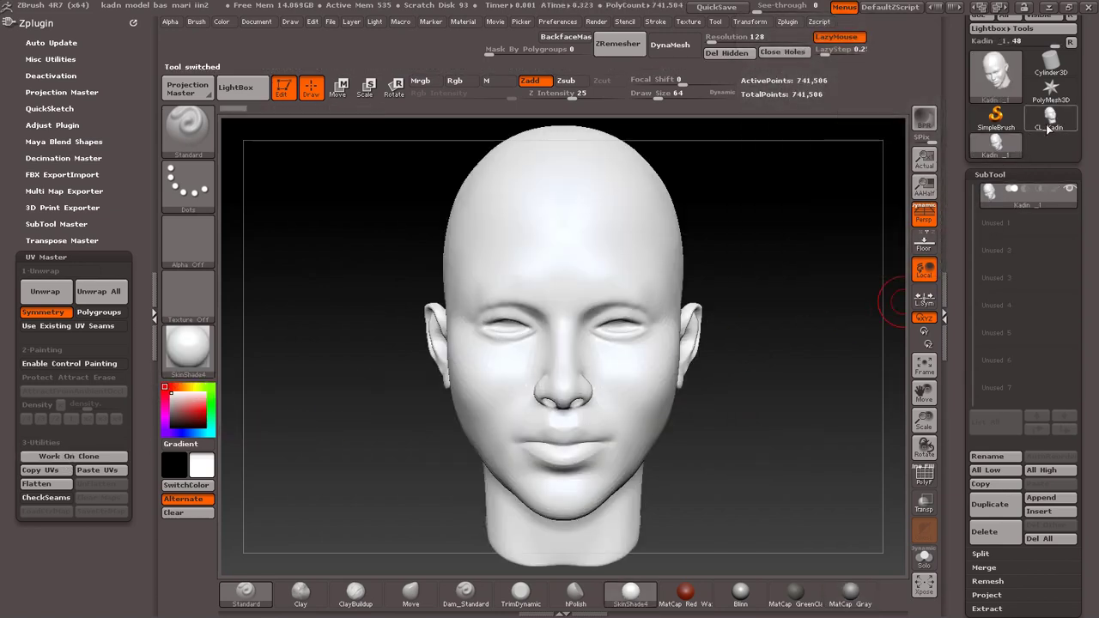
pyautogui.click(1048, 125)
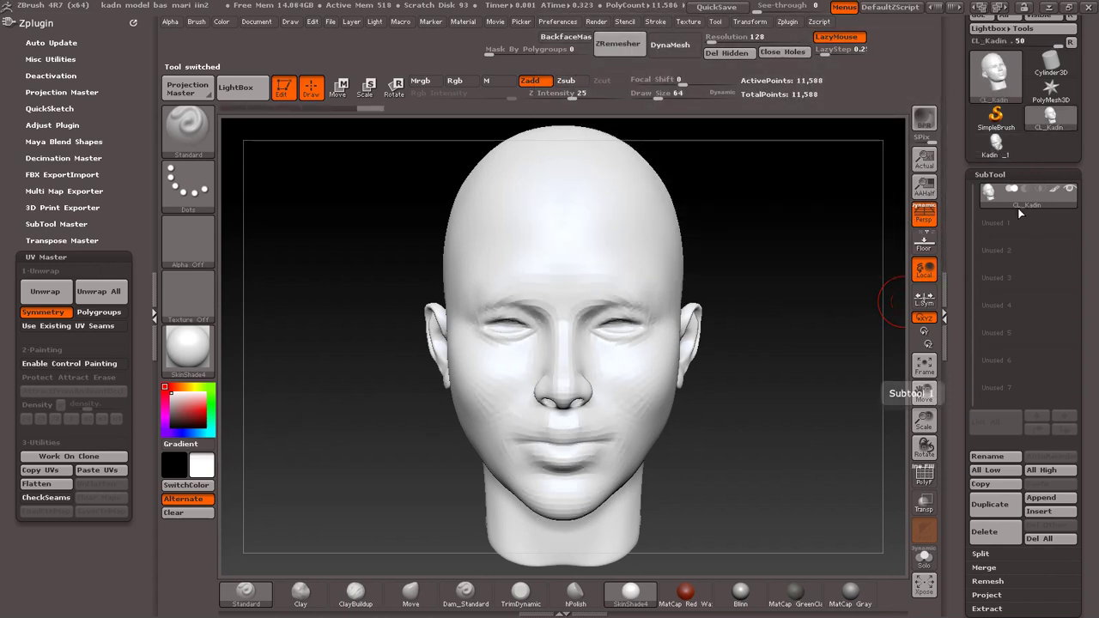
pyautogui.moveTo(69, 363)
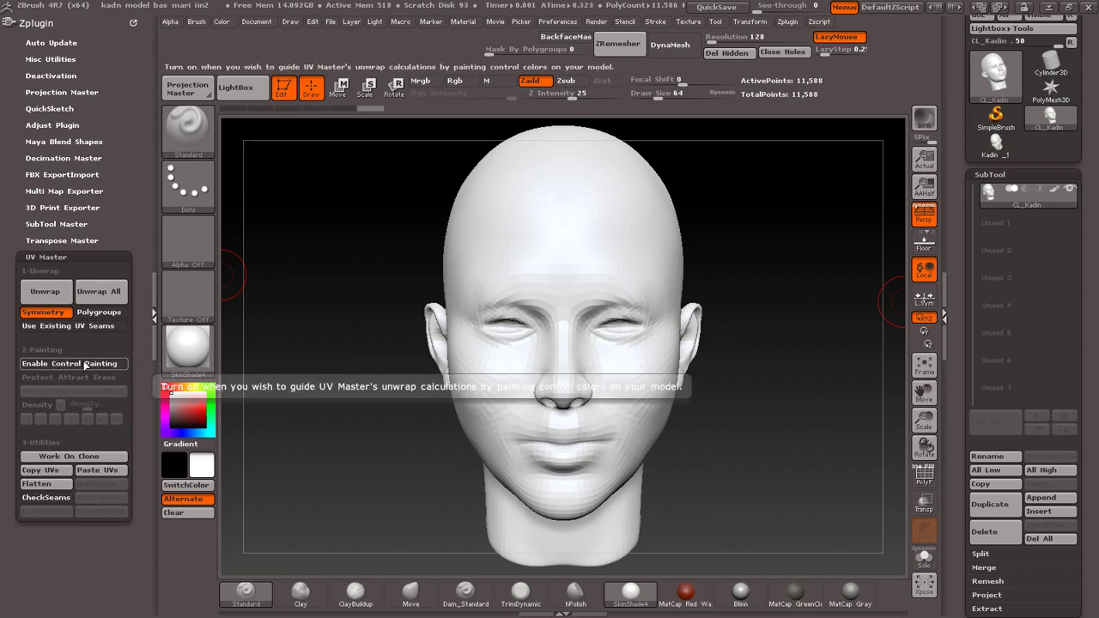
# Unwrap and flatten the clone's UVs, then open the desktop's human skin folder
pyautogui.click(45, 292)
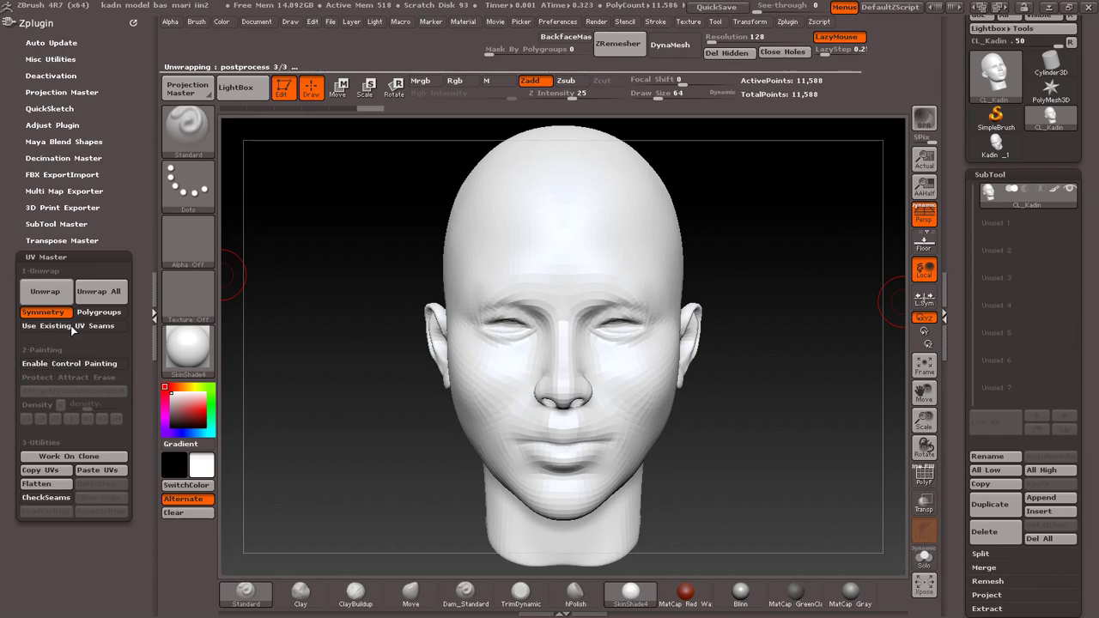
pyautogui.click(37, 484)
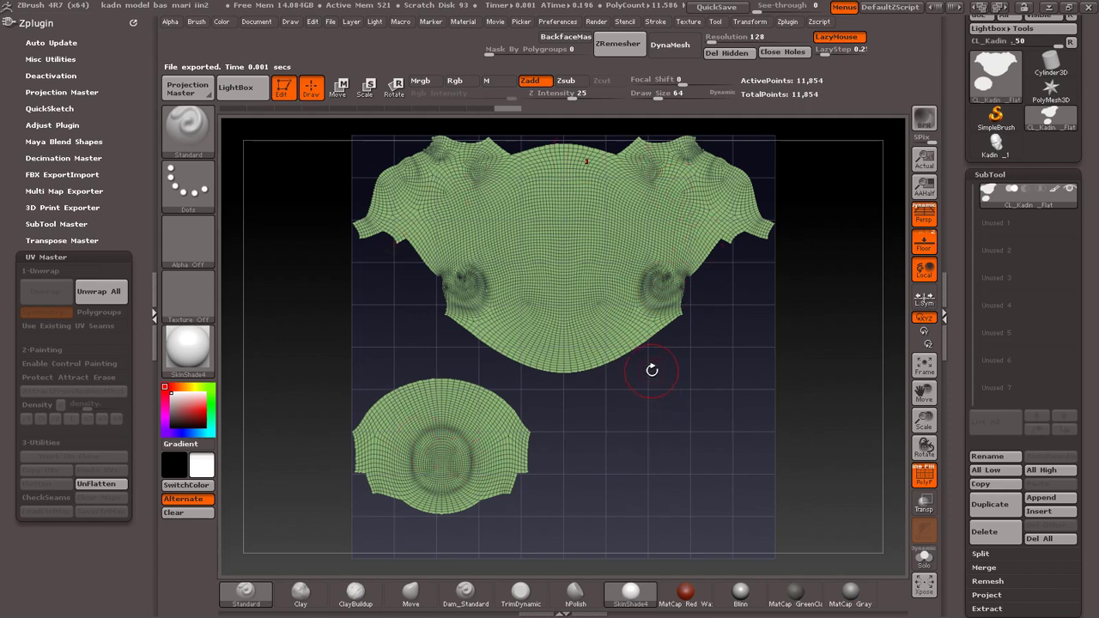
pyautogui.click(1068, 8)
pyautogui.doubleClick(82, 558)
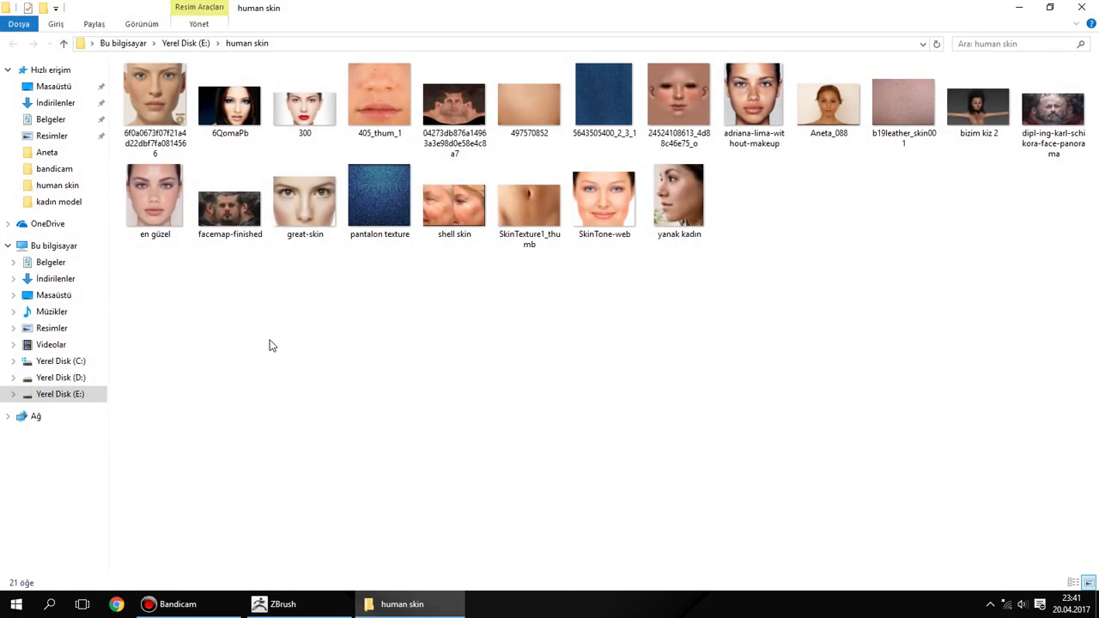
# Preview the face panorama texture in Photos, then close Photos and the folder window
pyautogui.doubleClick(442, 105)
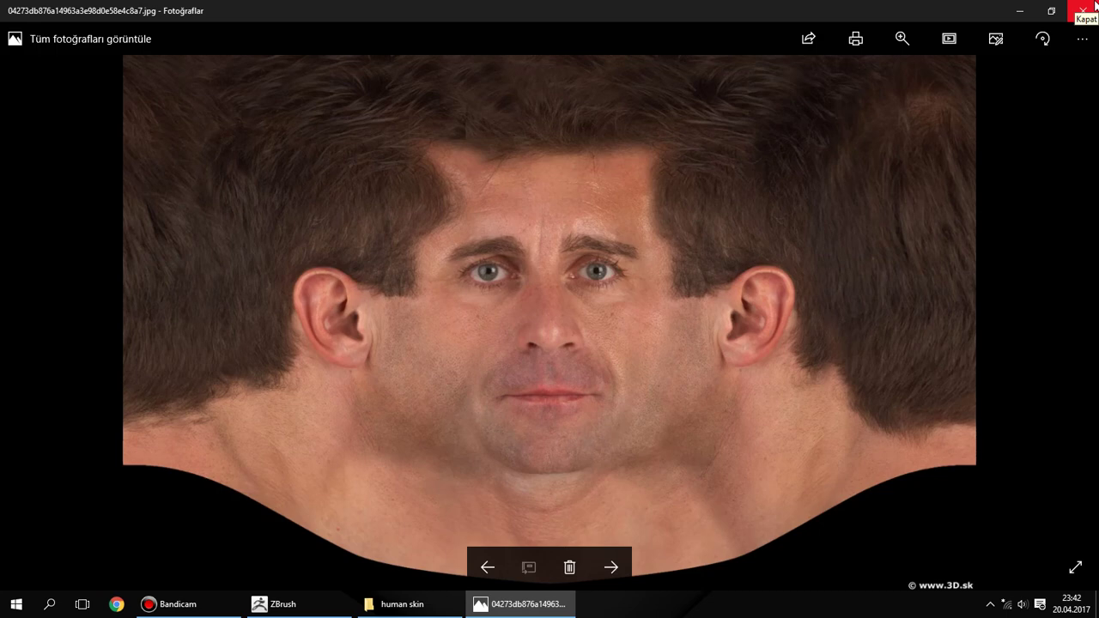
pyautogui.click(1094, 5)
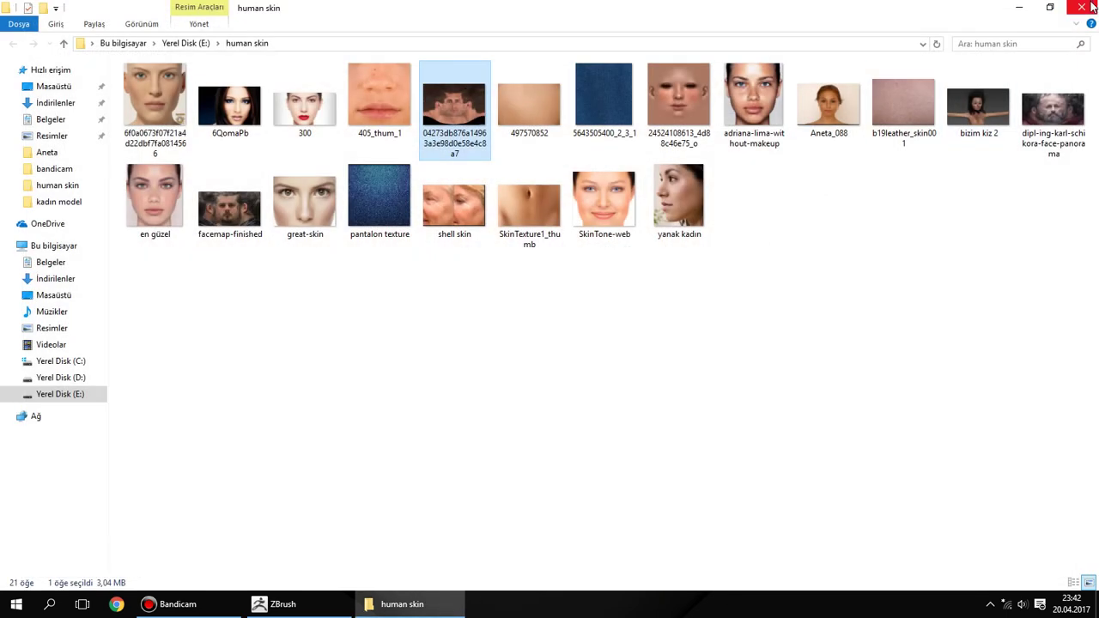
pyautogui.hotkey('alt', 'F4')
pyautogui.click(273, 603)
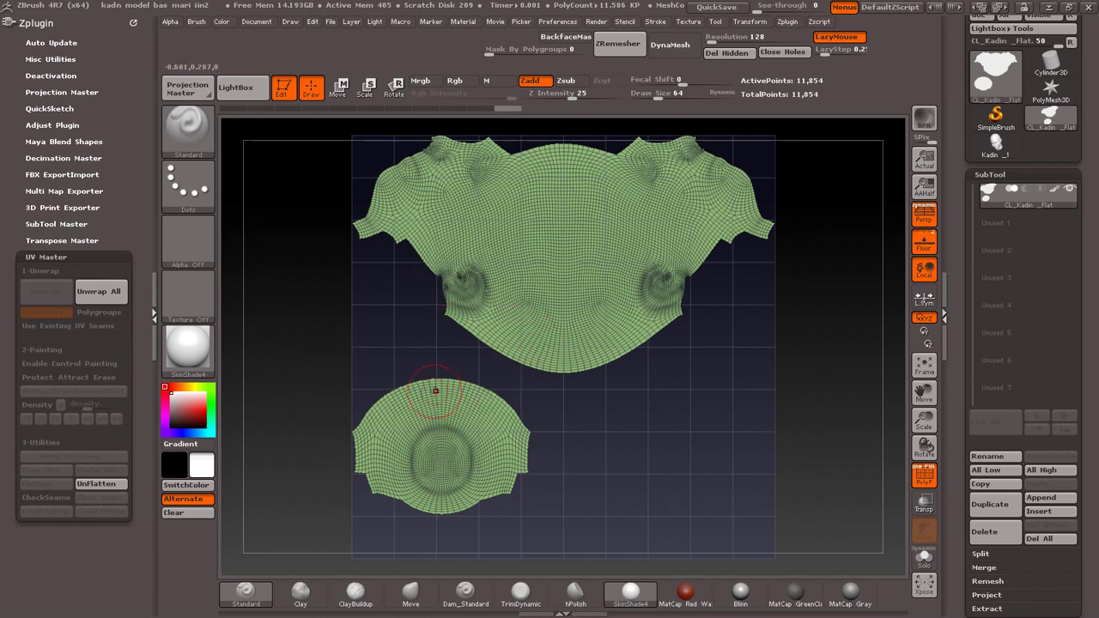
# Launch Unfold3D from the desktop, close it, and restore ZBrush
pyautogui.click(1056, 8)
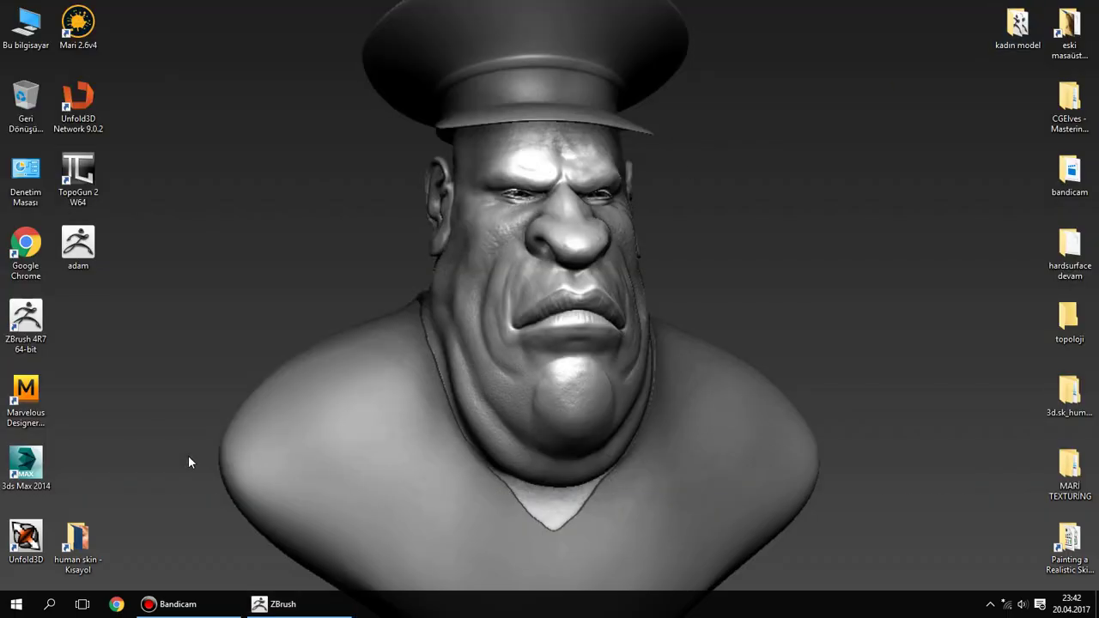
pyautogui.doubleClick(16, 540)
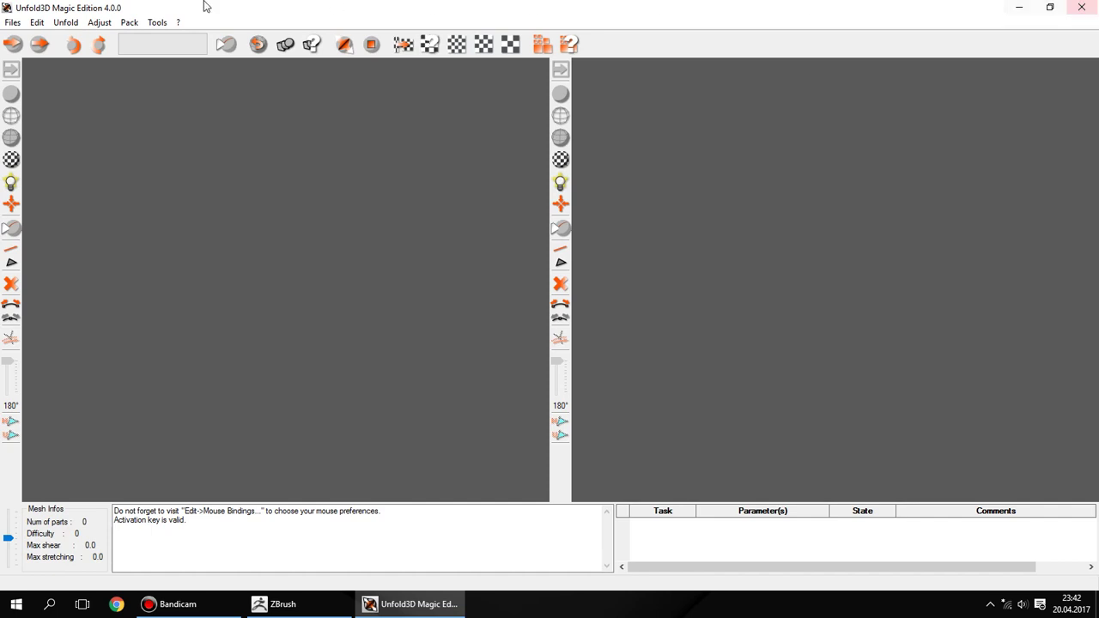
pyautogui.click(1081, 7)
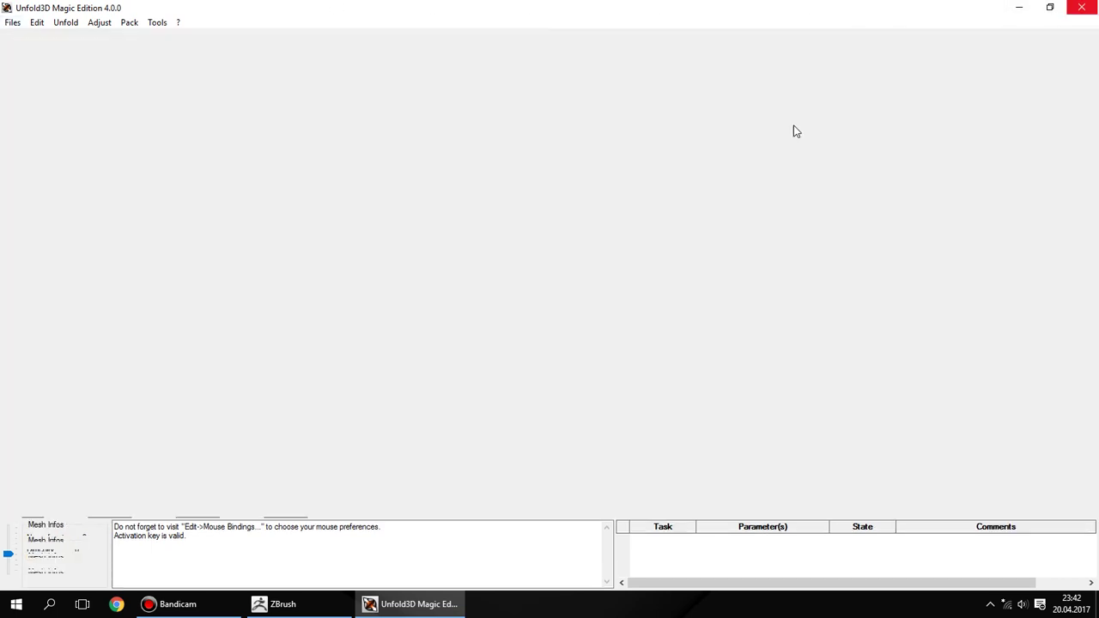
pyautogui.click(273, 601)
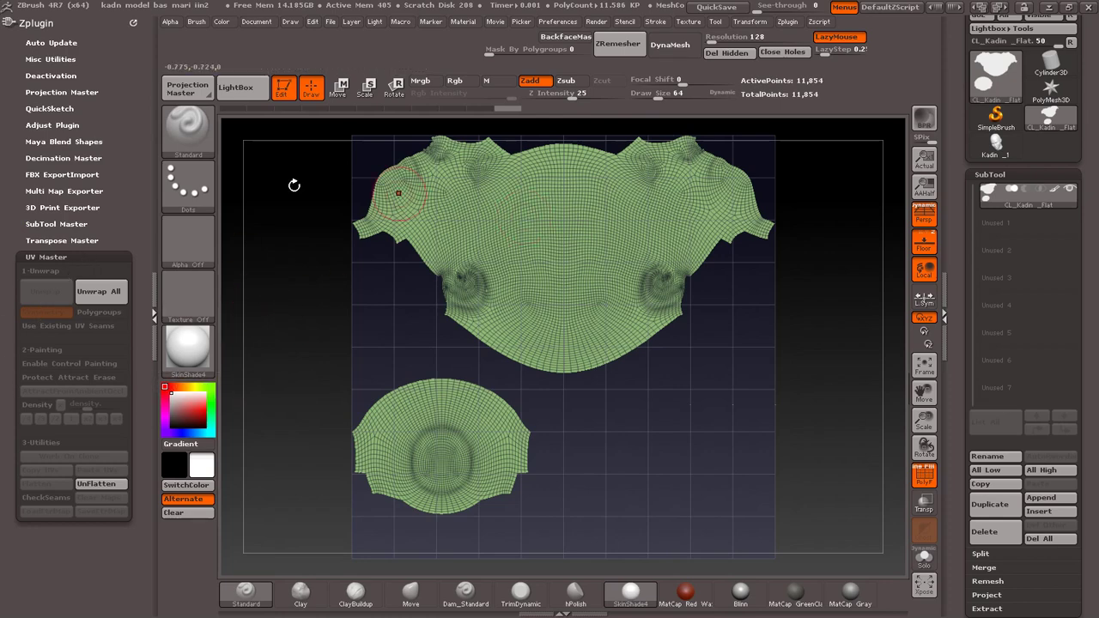
# Unflatten the clone back to its 3D head and enable UV Master control painting
pyautogui.click(101, 485)
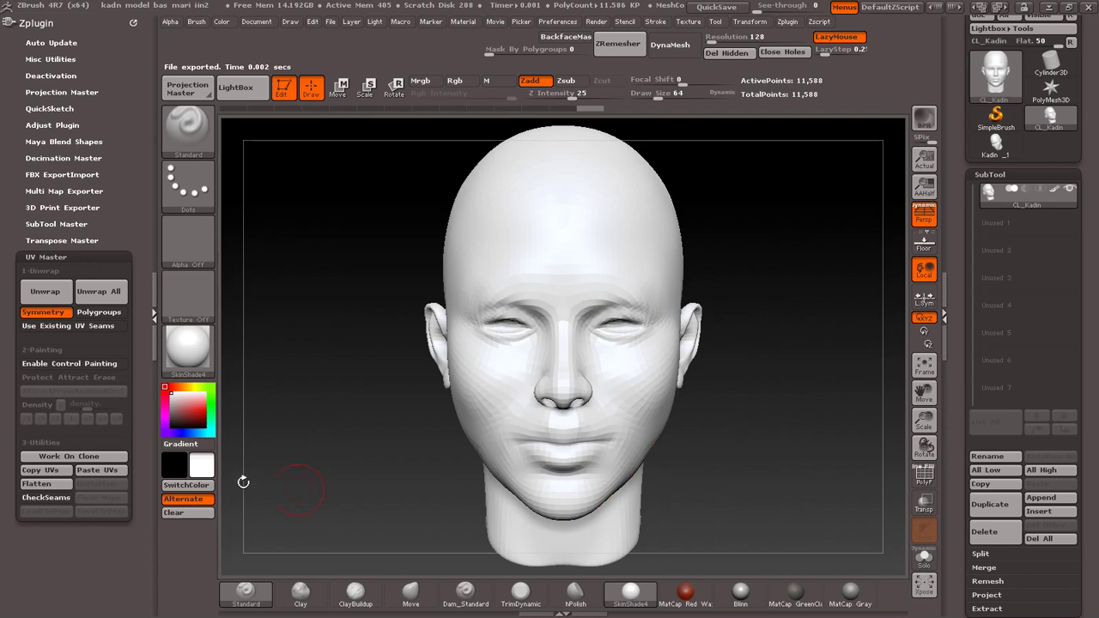
pyautogui.moveTo(68, 364)
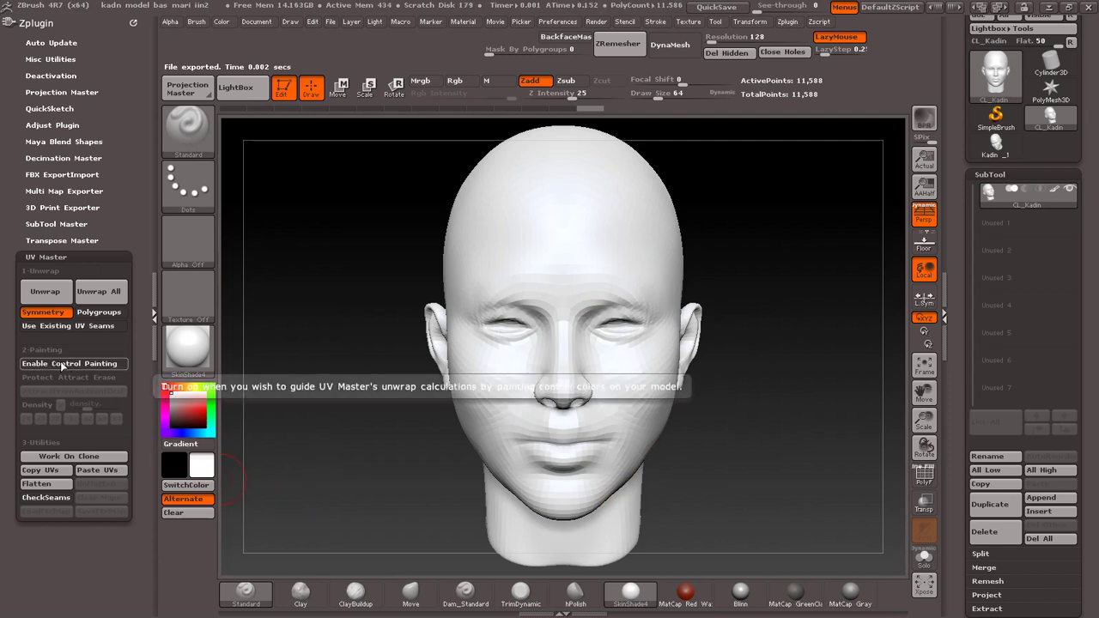
pyautogui.click(95, 364)
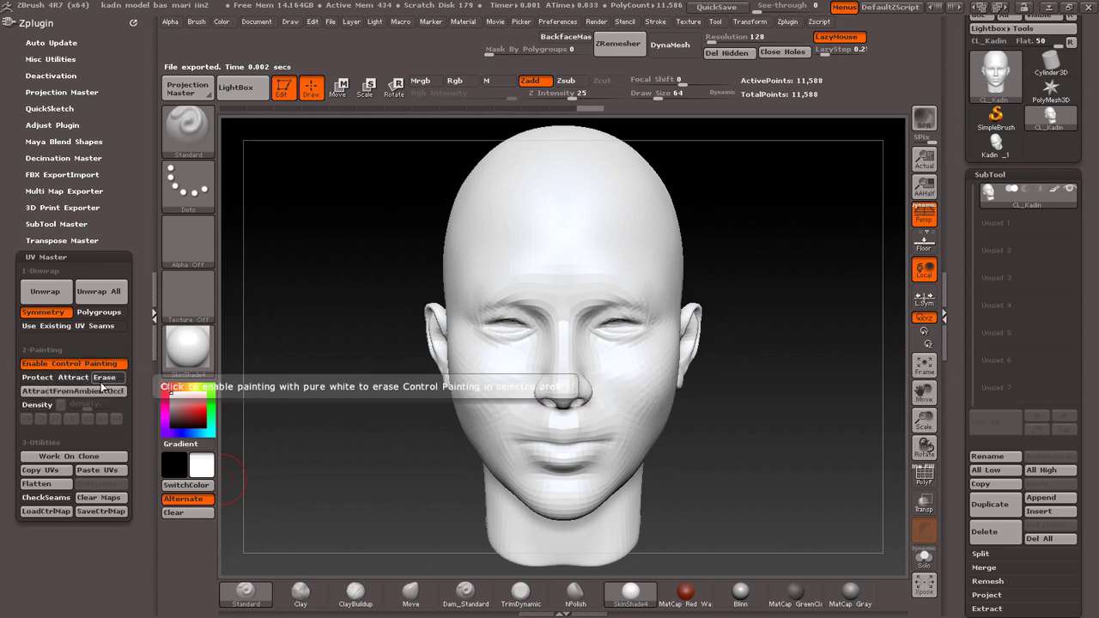
# Switch to Protect, turn off LazyMouse, and paint red over the forehead, brows and eyes
pyautogui.click(38, 378)
pyautogui.moveTo(555, 253); pyautogui.dragTo(609, 218)
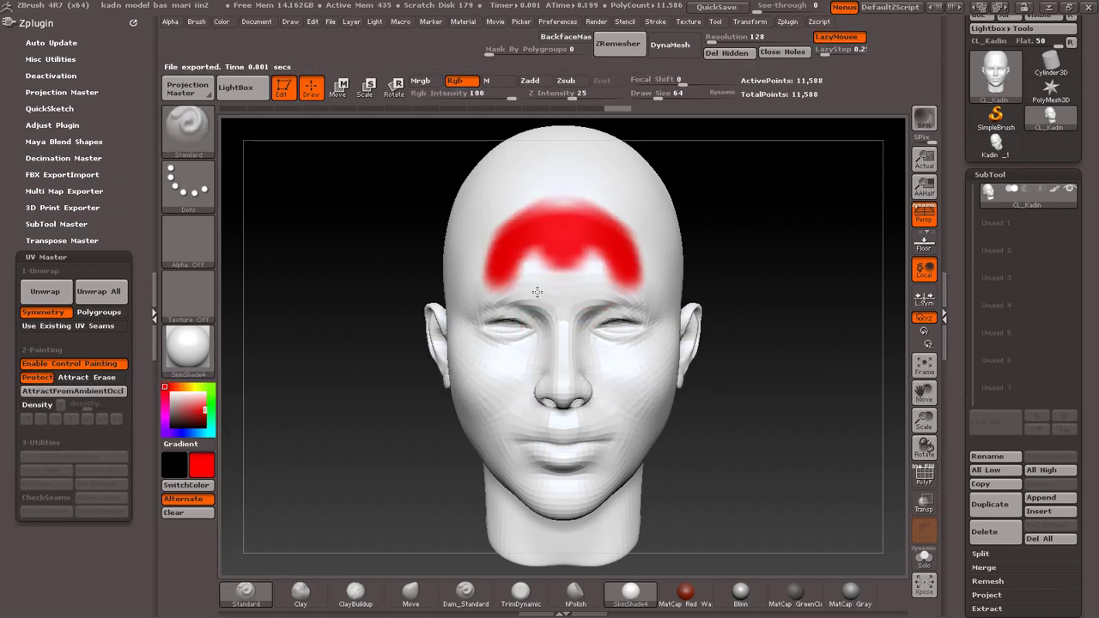
pyautogui.click(840, 39)
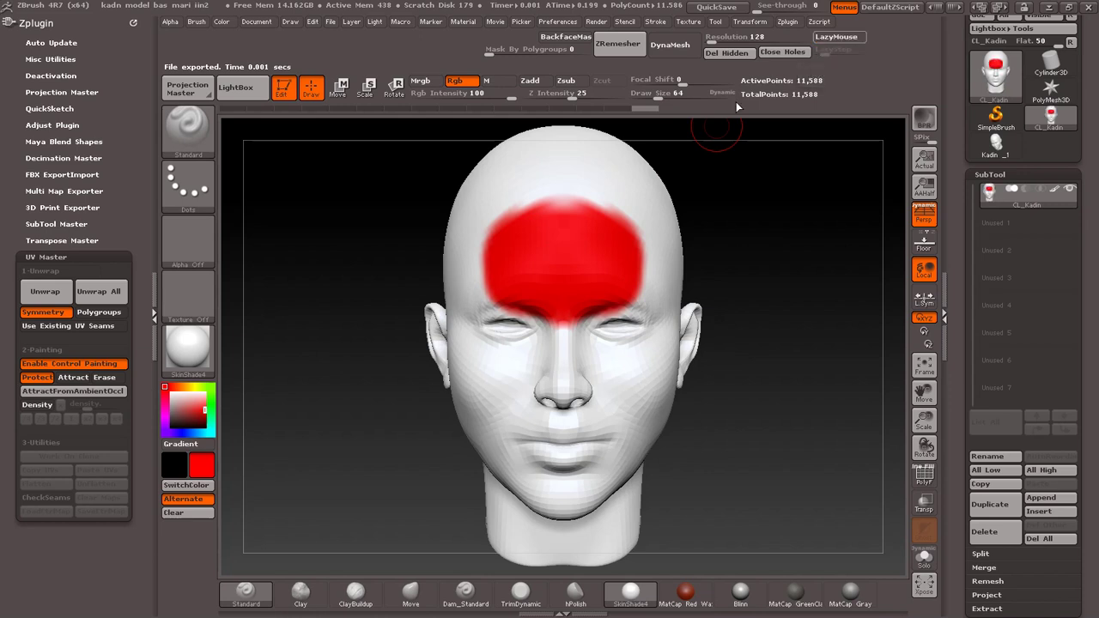
pyautogui.moveTo(513, 244); pyautogui.dragTo(562, 185)
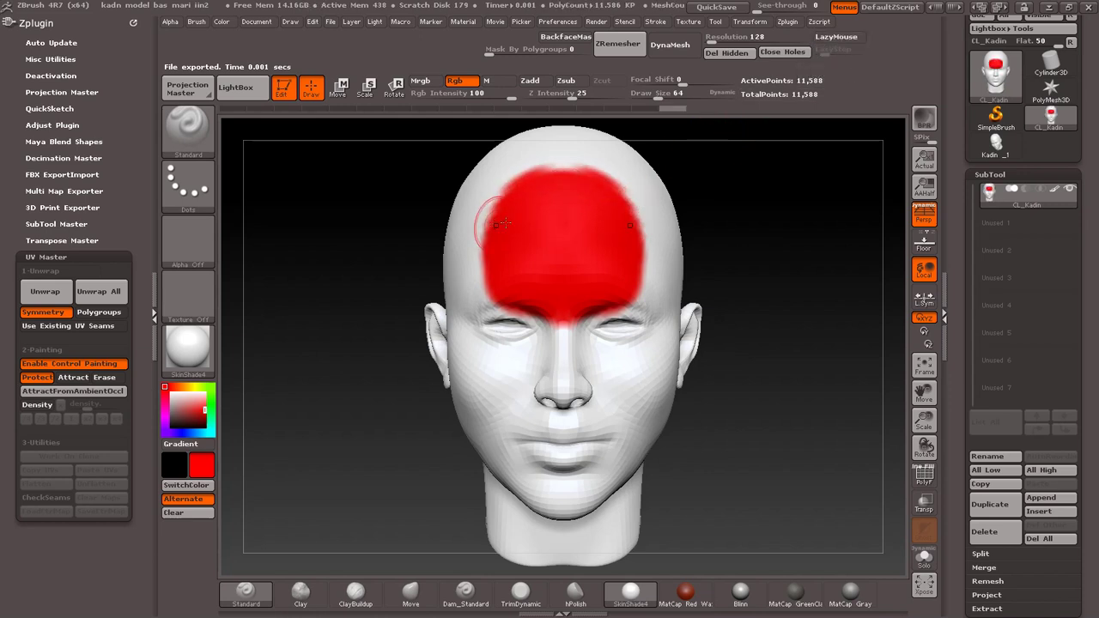
pyautogui.moveTo(478, 200)
pyautogui.mouseDown()
pyautogui.moveTo(446, 319)
pyautogui.moveTo(652, 361)
pyautogui.mouseUp()
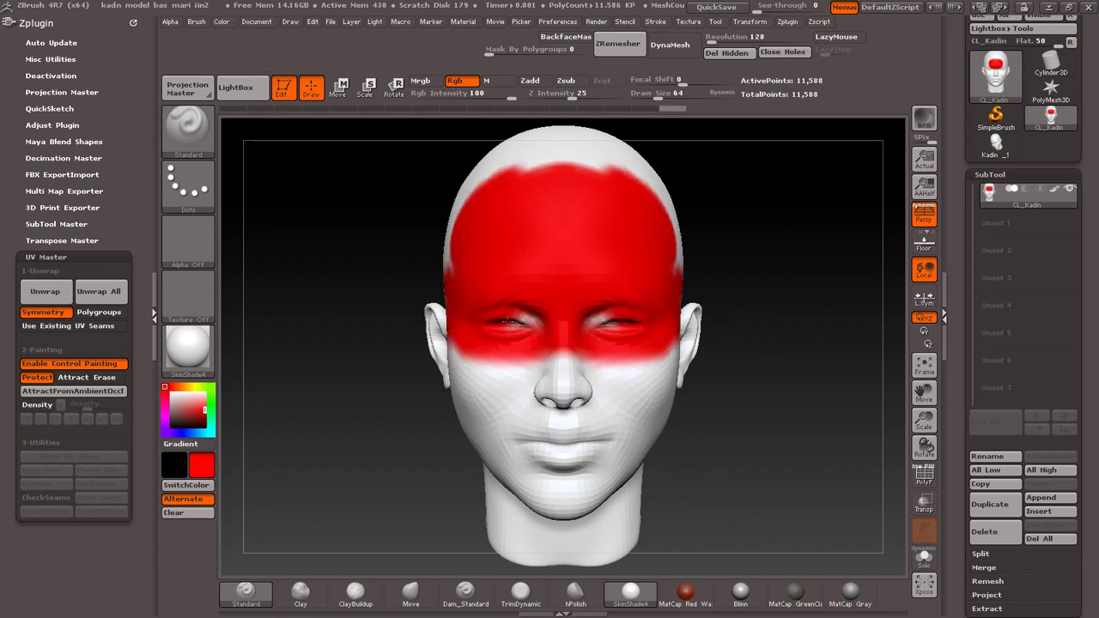
pyautogui.moveTo(403, 361)
pyautogui.mouseDown()
pyautogui.moveTo(544, 341)
pyautogui.moveTo(444, 368)
pyautogui.moveTo(505, 394)
pyautogui.moveTo(510, 430)
pyautogui.moveTo(546, 419)
pyautogui.mouseUp()
# Extend the red protect paint over the cheeks, jaw, chin, temples and in front of the ears
pyautogui.moveTo(479, 426)
pyautogui.mouseDown()
pyautogui.moveTo(361, 344)
pyautogui.moveTo(395, 425)
pyautogui.moveTo(488, 476)
pyautogui.moveTo(425, 421)
pyautogui.mouseUp()
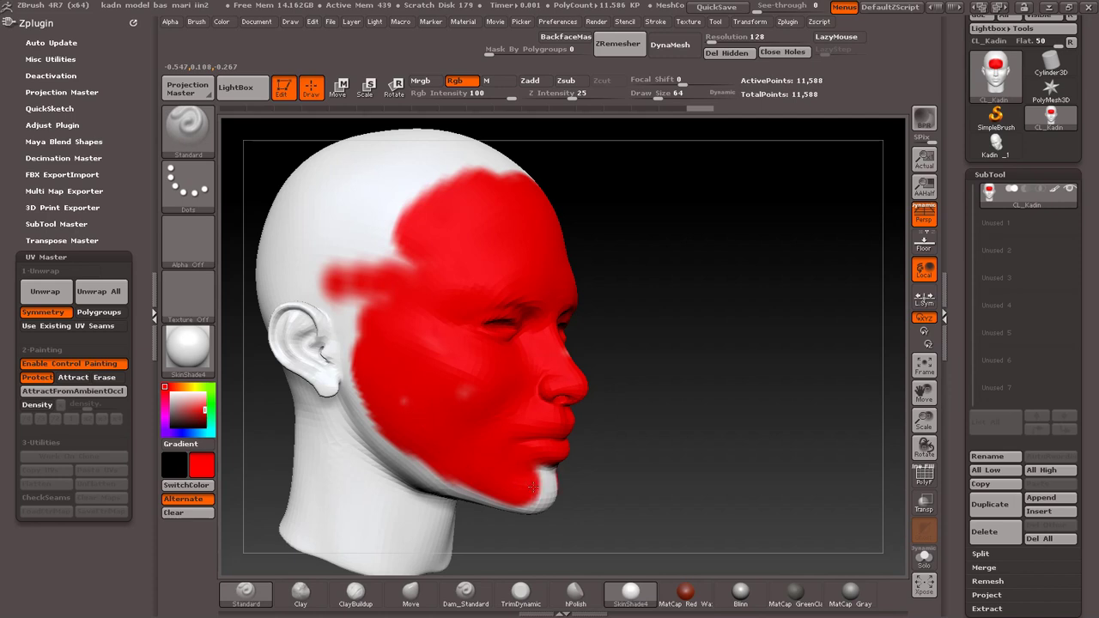
pyautogui.moveTo(533, 486); pyautogui.dragTo(488, 478)
pyautogui.moveTo(377, 367)
pyautogui.mouseDown()
pyautogui.moveTo(412, 249)
pyautogui.moveTo(515, 163)
pyautogui.moveTo(387, 228)
pyautogui.moveTo(342, 332)
pyautogui.moveTo(361, 404)
pyautogui.moveTo(477, 477)
pyautogui.mouseUp()
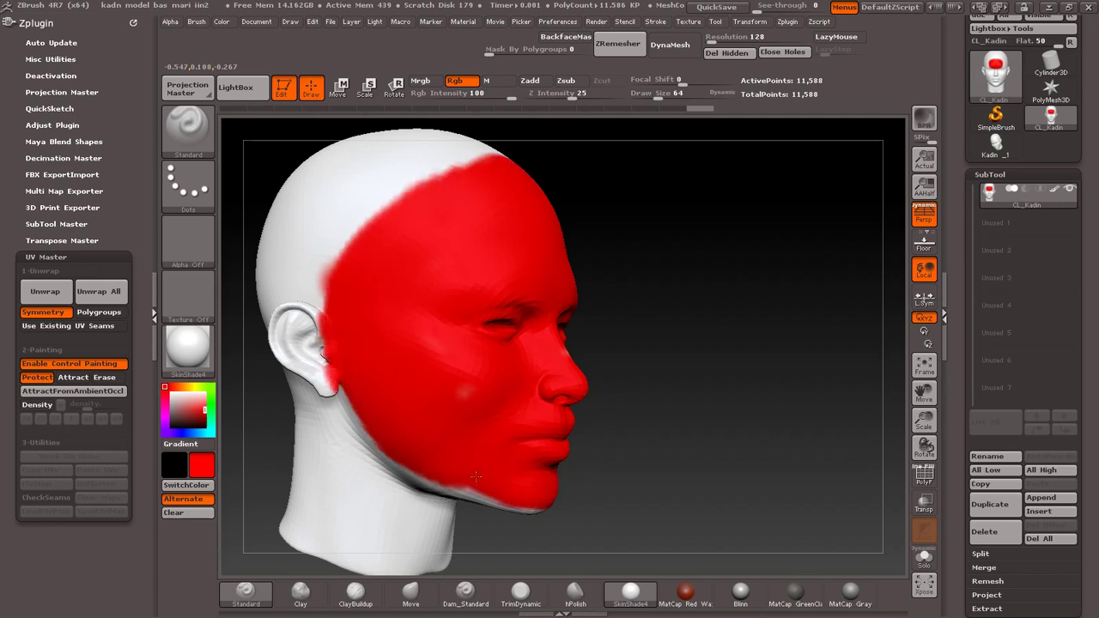
pyautogui.moveTo(346, 396)
pyautogui.mouseDown()
pyautogui.moveTo(322, 249)
pyautogui.moveTo(484, 169)
pyautogui.mouseUp()
pyautogui.moveTo(323, 355)
pyautogui.mouseDown()
pyautogui.moveTo(430, 513)
pyautogui.moveTo(352, 414)
pyautogui.moveTo(525, 504)
pyautogui.mouseUp()
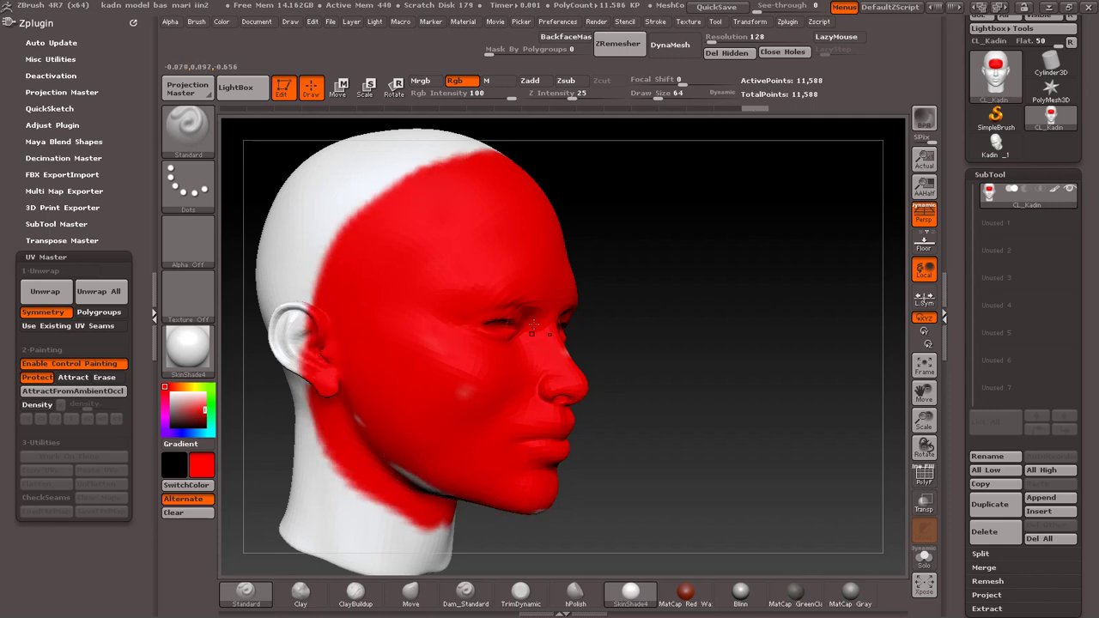
pyautogui.moveTo(549, 128); pyautogui.dragTo(420, 128)
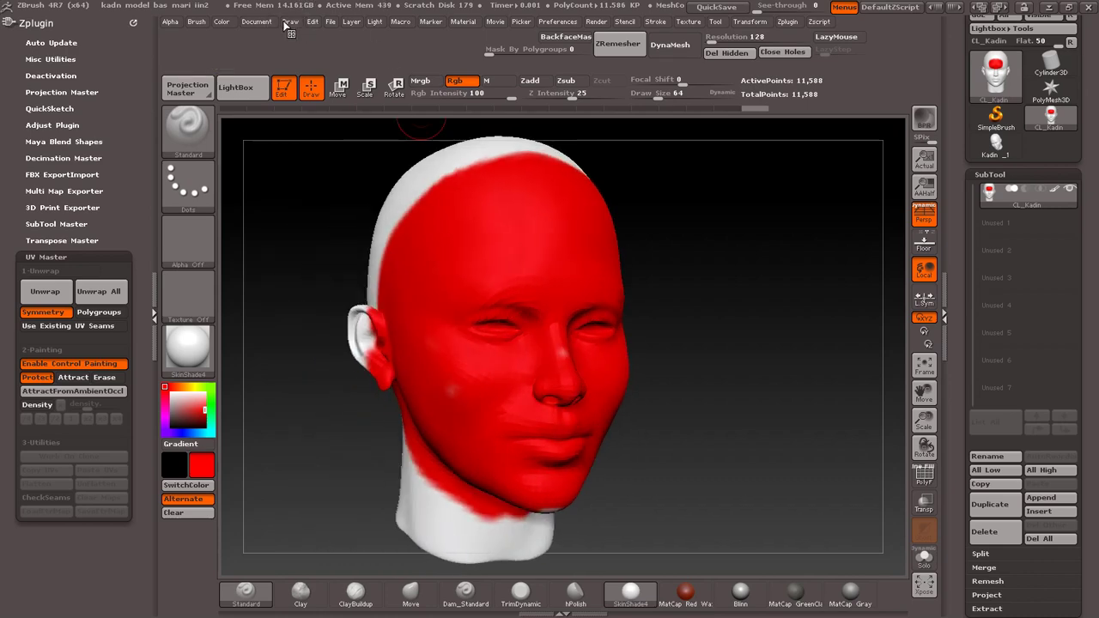
# Fill the entire head red with Color > FillObject and check its back and top
pyautogui.click(223, 24)
pyautogui.click(262, 277)
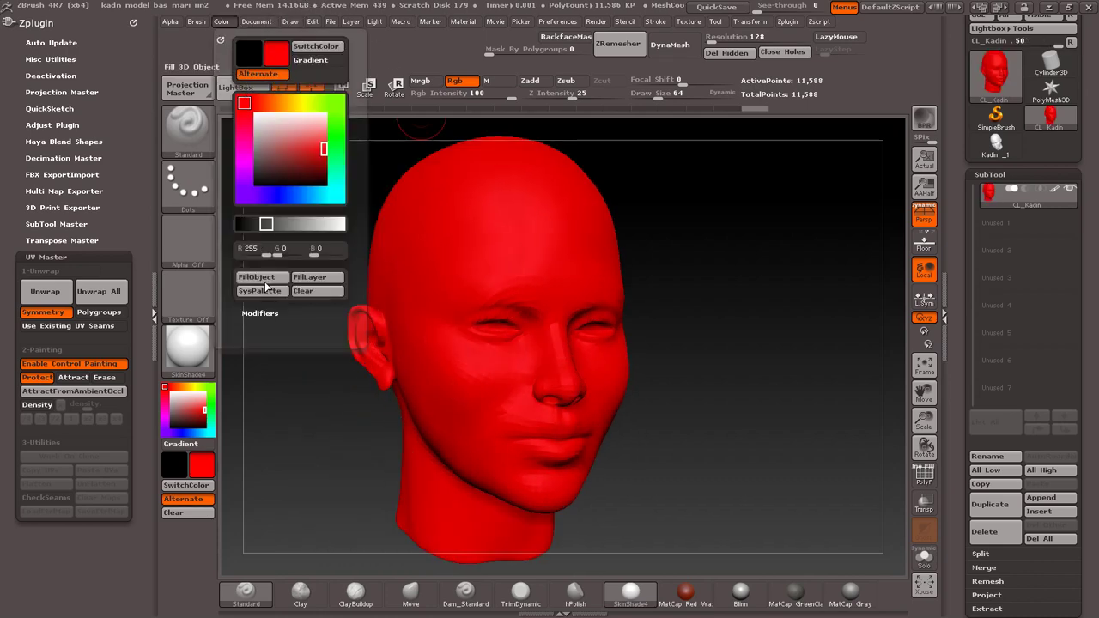
pyautogui.moveTo(800, 281)
pyautogui.mouseDown()
pyautogui.moveTo(638, 289)
pyautogui.moveTo(637, 336)
pyautogui.mouseUp()
pyautogui.keyDown('alt'); pyautogui.moveTo(545, 287); pyautogui.dragTo(584, 363); pyautogui.keyUp('alt')
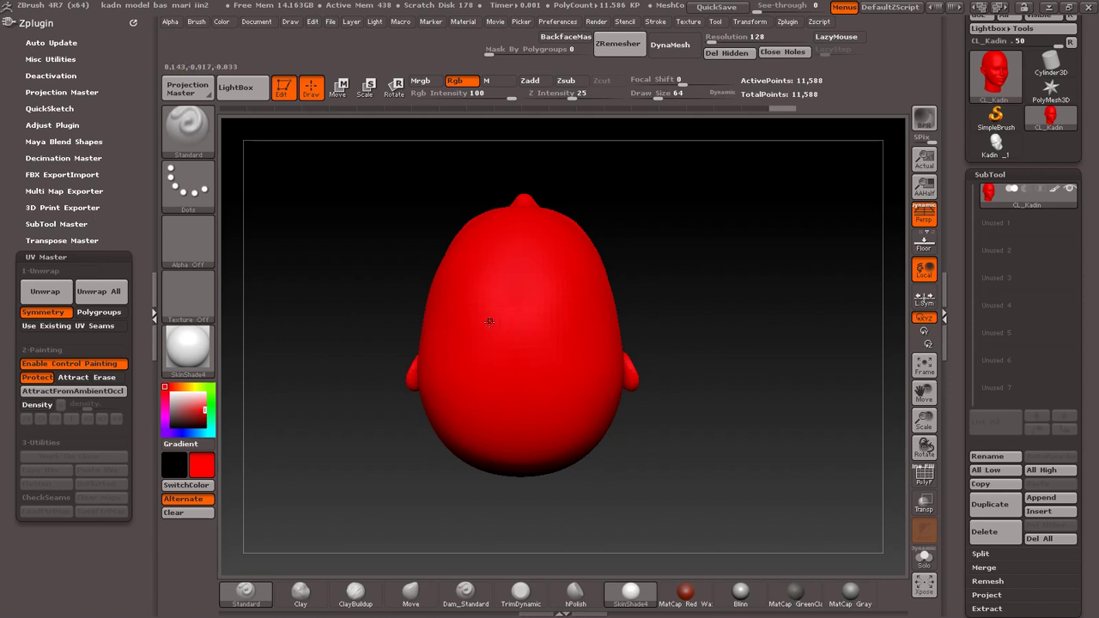
# Switch to Attract, show the PolyF wireframe, and start a blue stripe down the back of the head
pyautogui.click(72, 377)
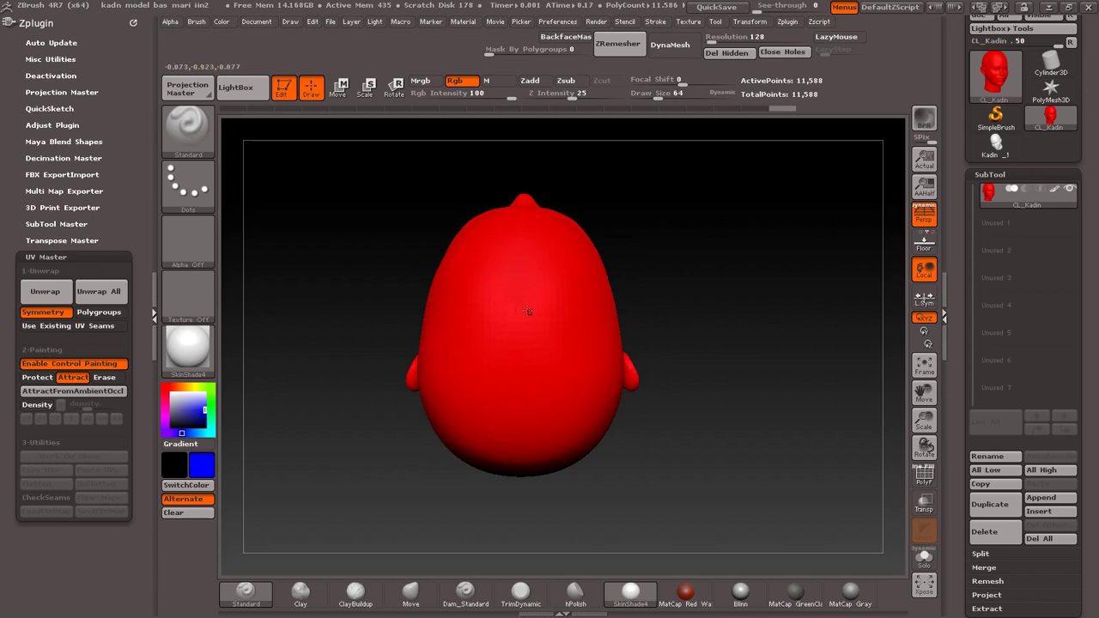
pyautogui.press('f')
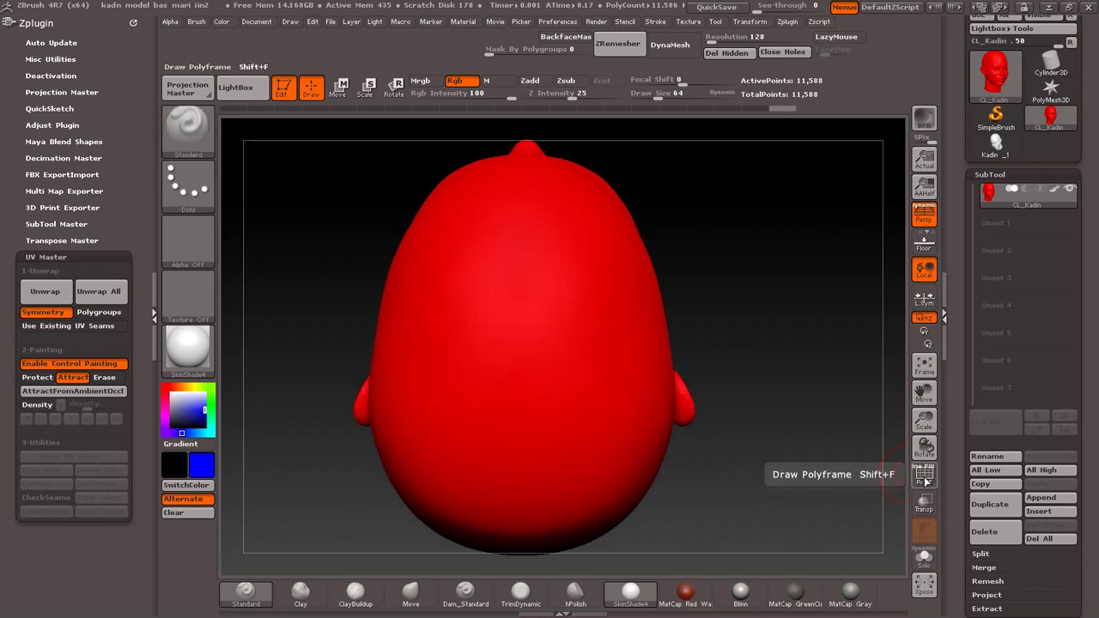
pyautogui.click(923, 475)
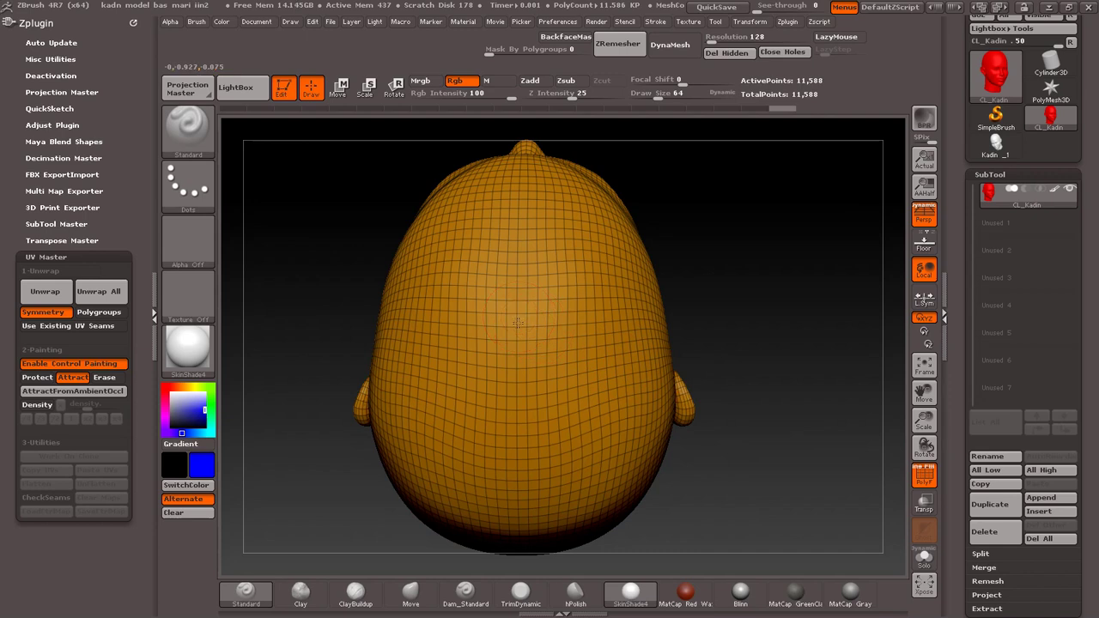
pyautogui.click(517, 323)
pyautogui.moveTo(518, 336); pyautogui.dragTo(523, 519)
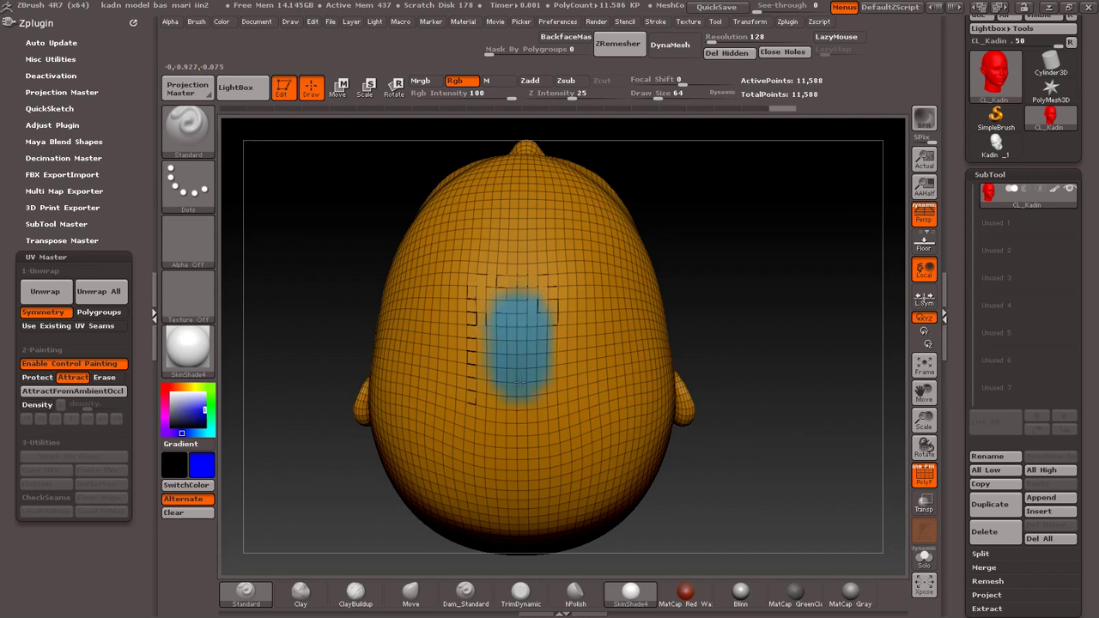
# Extend the blue attract stripe down to the neck, then hide the wireframe
pyautogui.press('shift')
pyautogui.moveTo(554, 129)
pyautogui.mouseDown()
pyautogui.moveTo(549, 332)
pyautogui.moveTo(530, 267)
pyautogui.mouseUp()
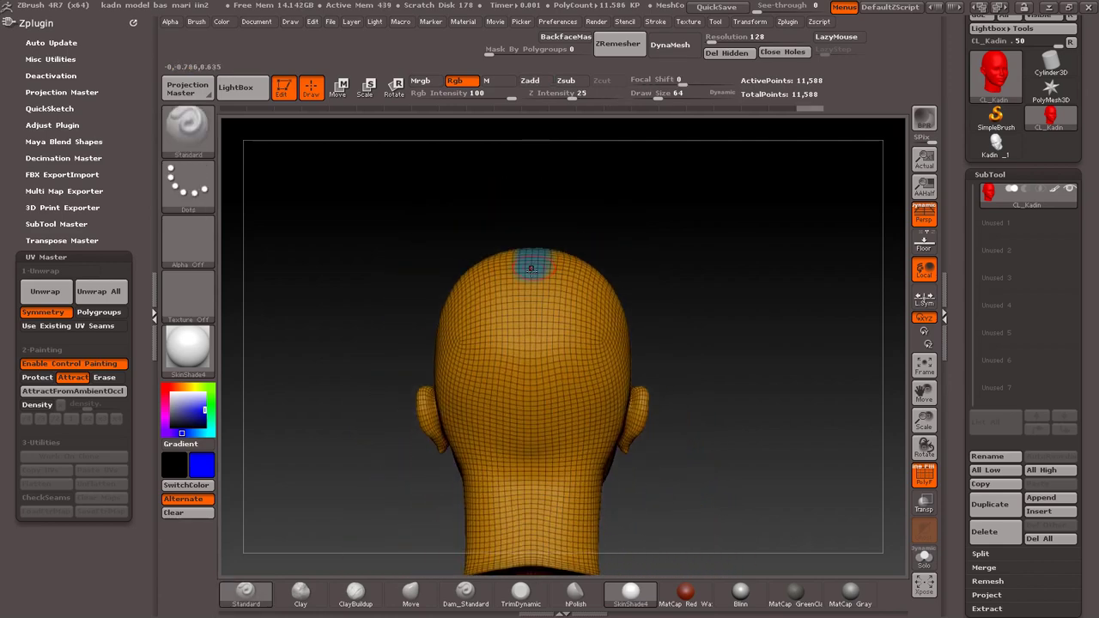
pyautogui.moveTo(533, 307); pyautogui.dragTo(532, 512)
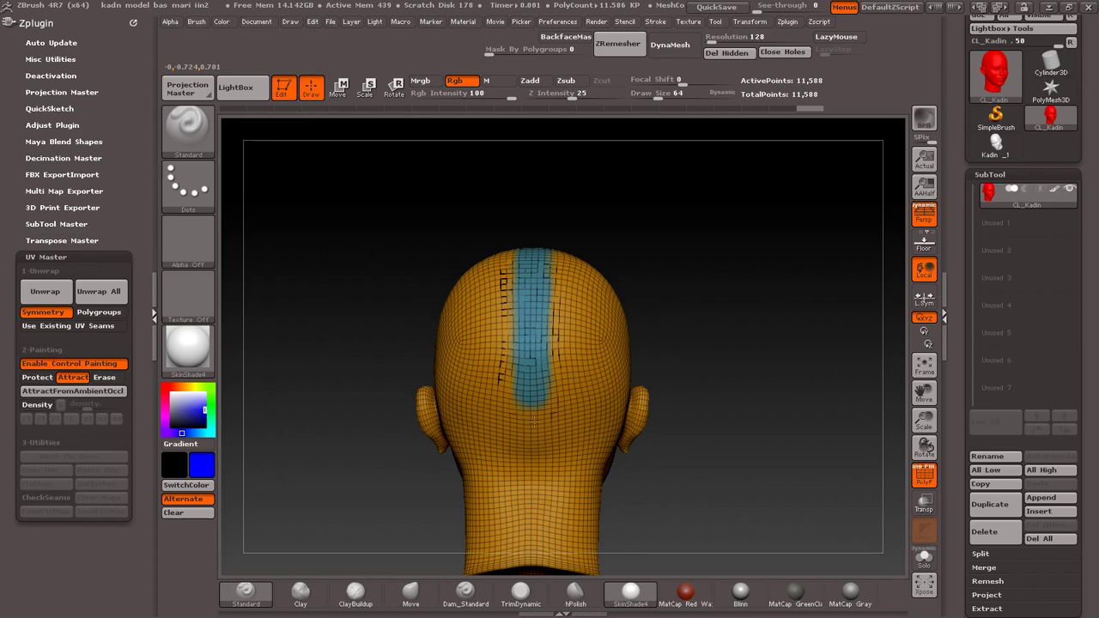
pyautogui.click(923, 475)
pyautogui.moveTo(719, 326)
pyautogui.mouseDown()
pyautogui.moveTo(632, 324)
pyautogui.moveTo(718, 326)
pyautogui.moveTo(566, 424)
pyautogui.mouseUp()
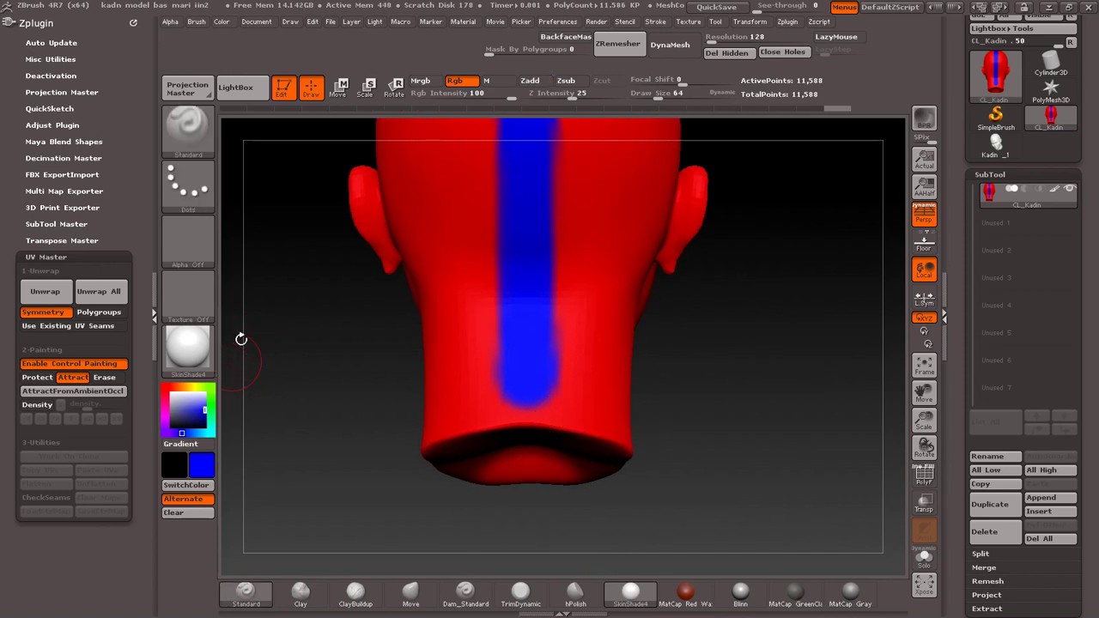
# Unwrap the head into one UV island, flatten it to inspect the layout, then unflatten
pyautogui.click(57, 291)
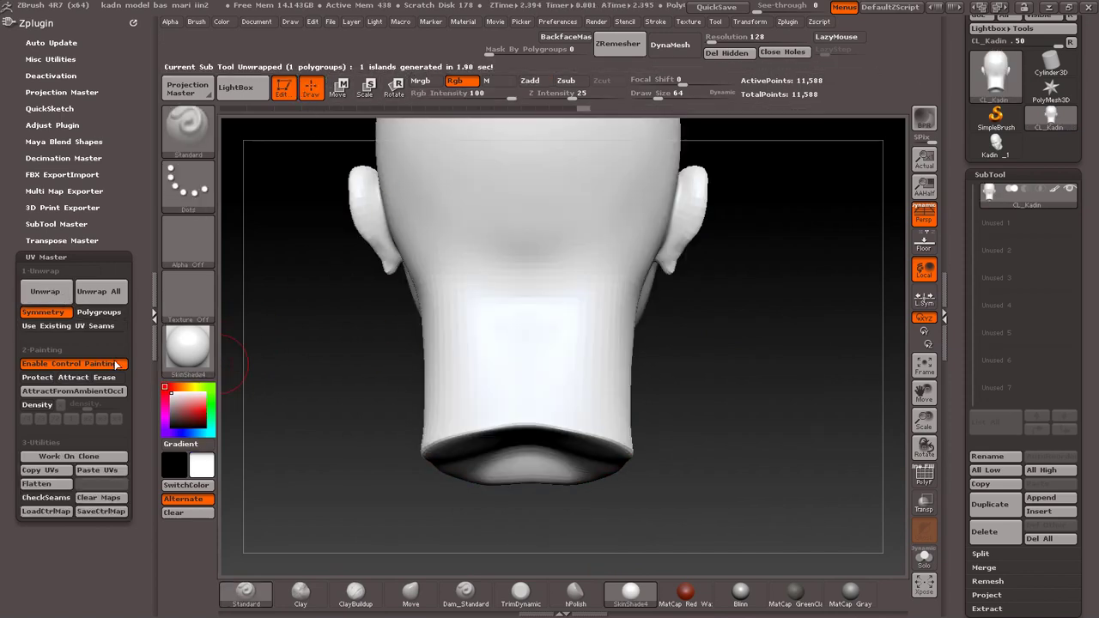
pyautogui.click(45, 483)
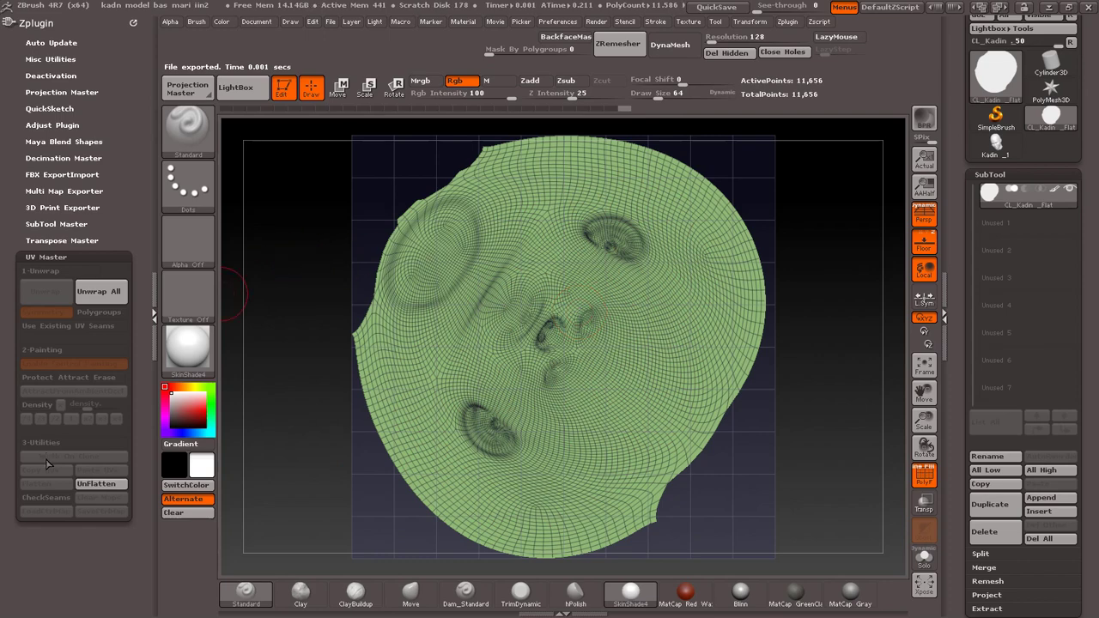
pyautogui.click(105, 484)
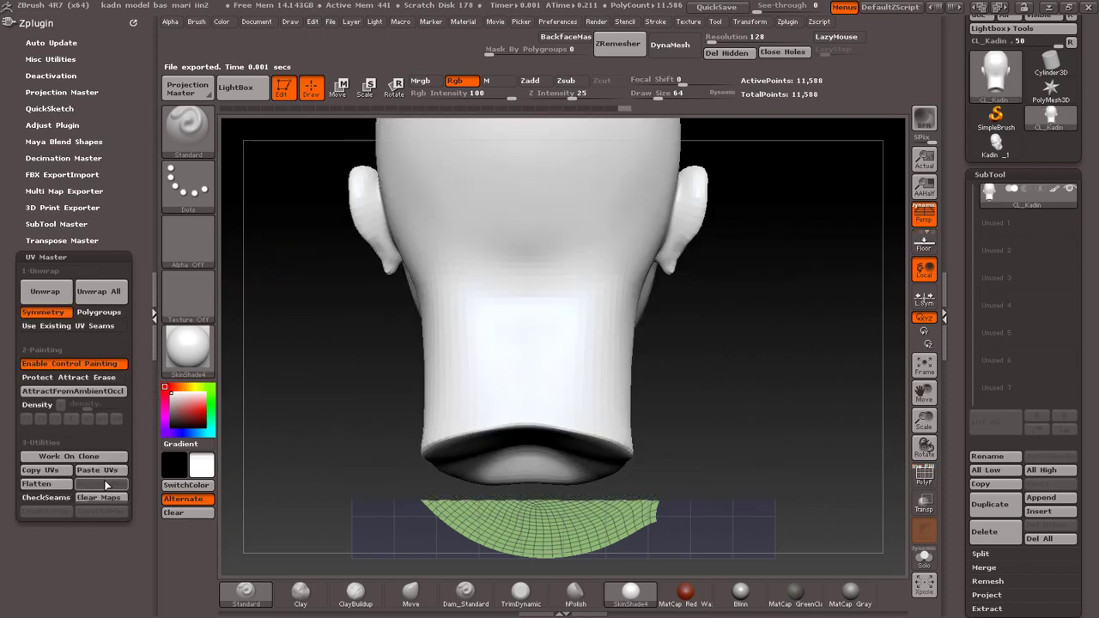
# Copy the clone's UVs and paste them onto the high-resolution Kadin_1 head
pyautogui.click(53, 471)
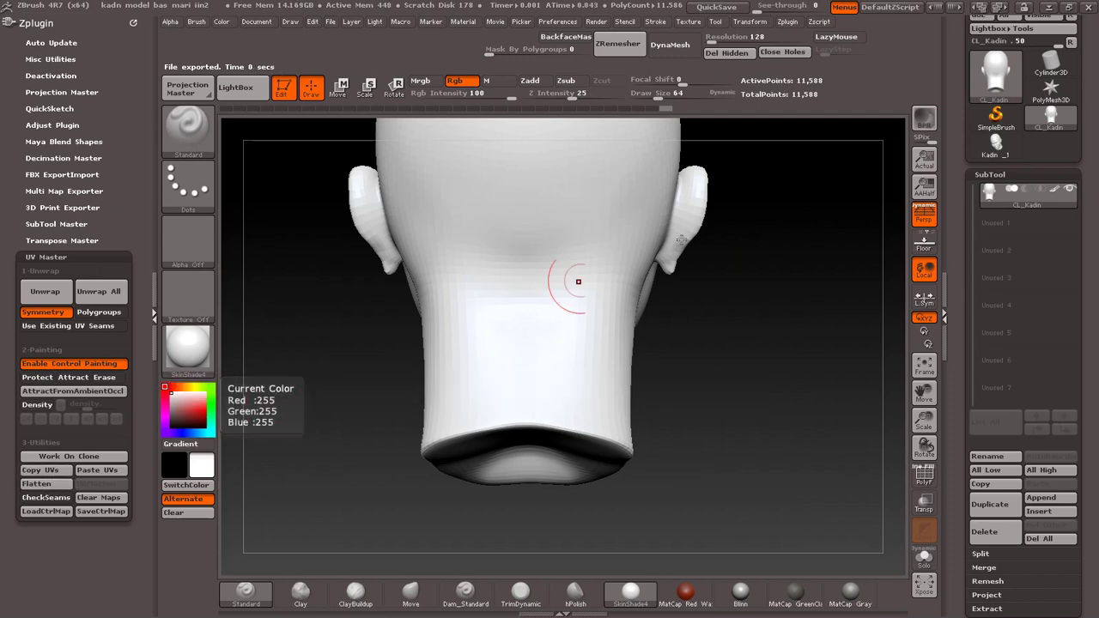
pyautogui.click(990, 148)
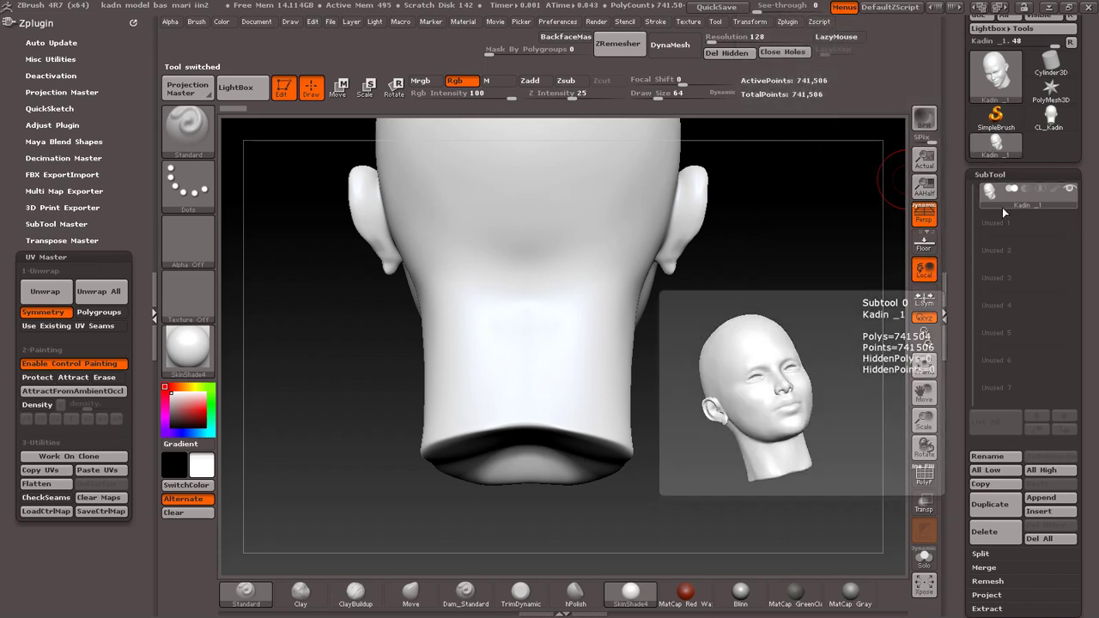
pyautogui.click(119, 475)
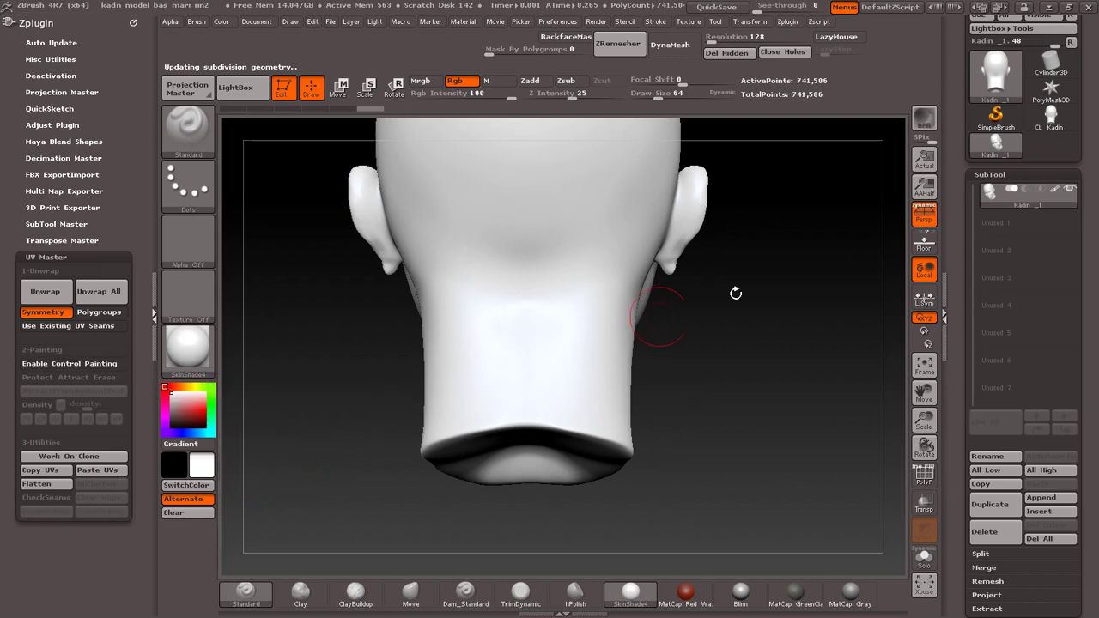
pyautogui.click(157, 303)
pyautogui.moveTo(655, 363)
pyautogui.mouseDown()
pyautogui.moveTo(540, 368)
pyautogui.moveTo(626, 412)
pyautogui.mouseUp()
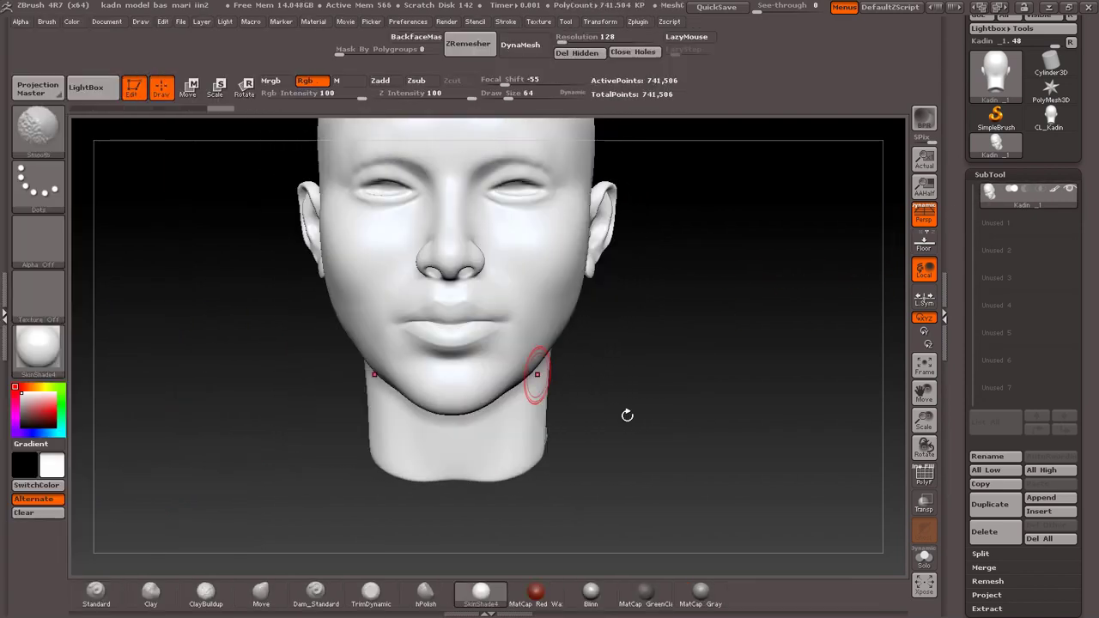
# In Tool > UV Map, toggle Morph UV on and off to preview the Kadin head's layout, then Delete UV
pyautogui.moveTo(1096, 360); pyautogui.dragTo(1096, 225)
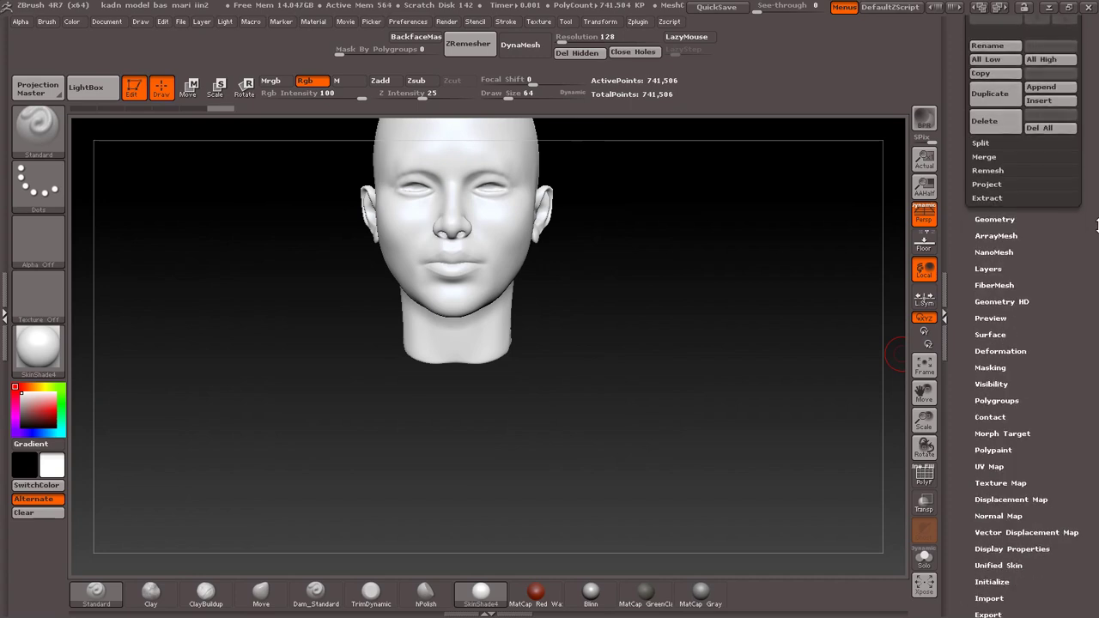
pyautogui.moveTo(1072, 401); pyautogui.dragTo(1073, 356)
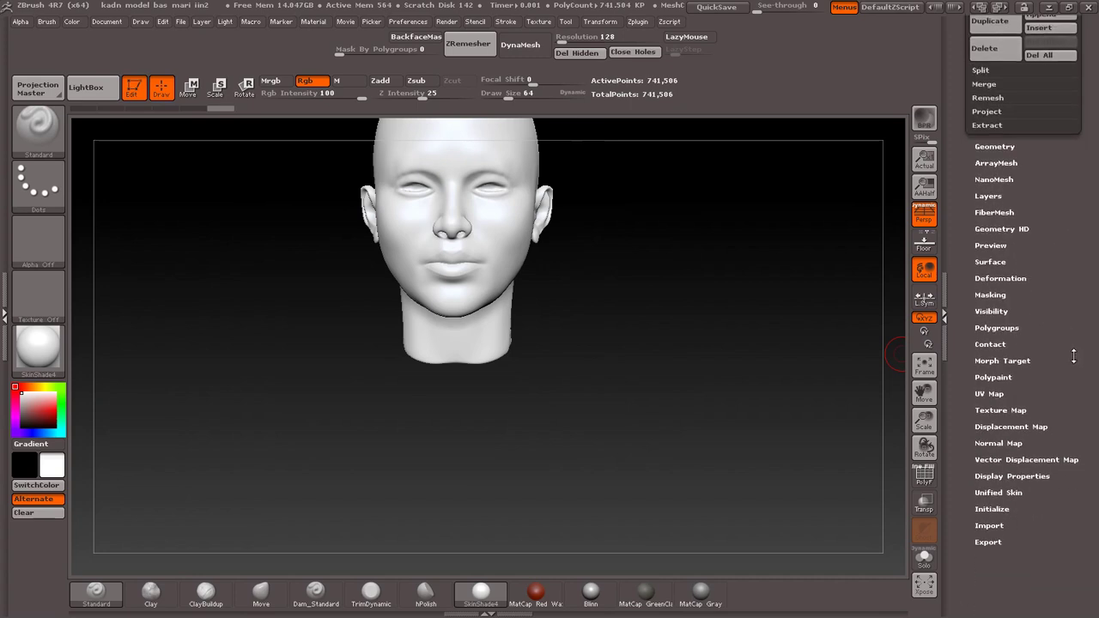
pyautogui.click(989, 393)
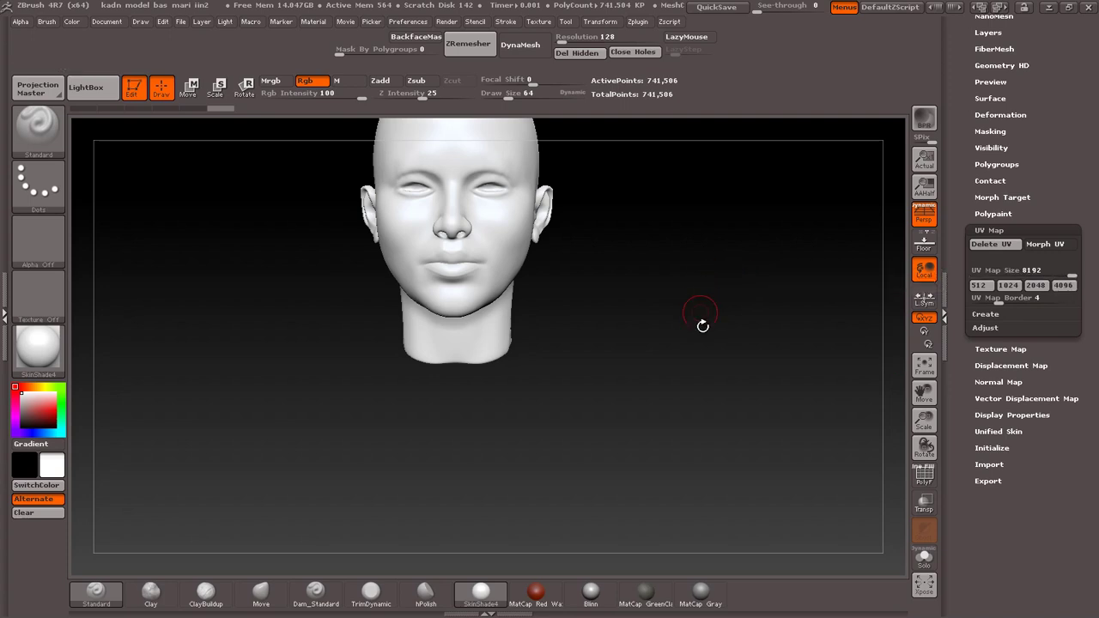
pyautogui.moveTo(704, 321); pyautogui.dragTo(692, 277)
pyautogui.keyDown('alt'); pyautogui.moveTo(658, 238); pyautogui.dragTo(635, 333); pyautogui.keyUp('alt')
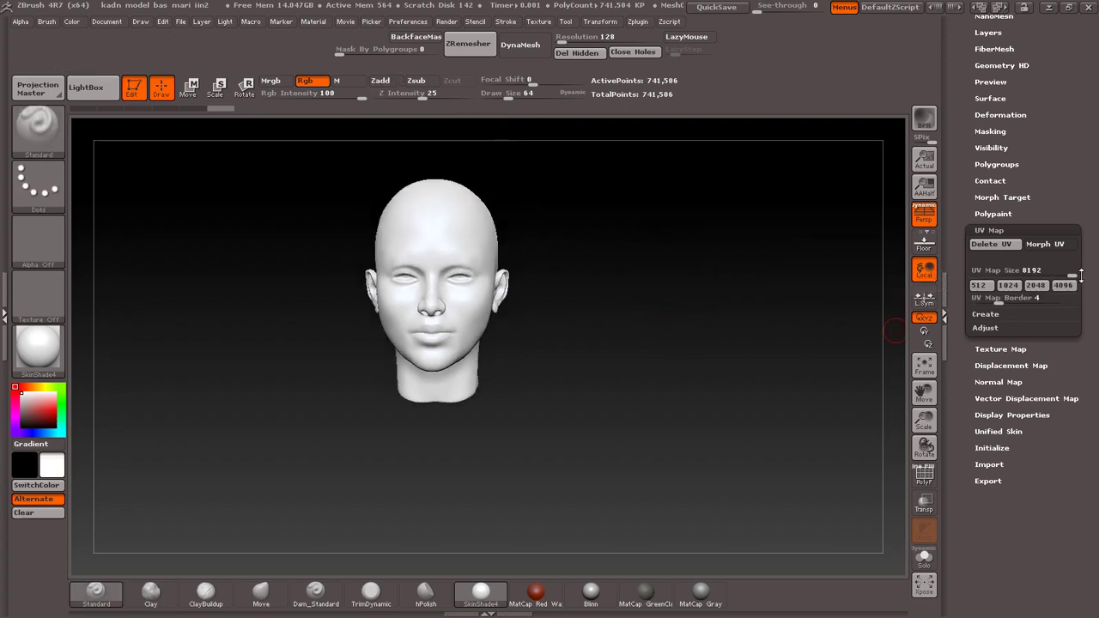
pyautogui.click(1059, 245)
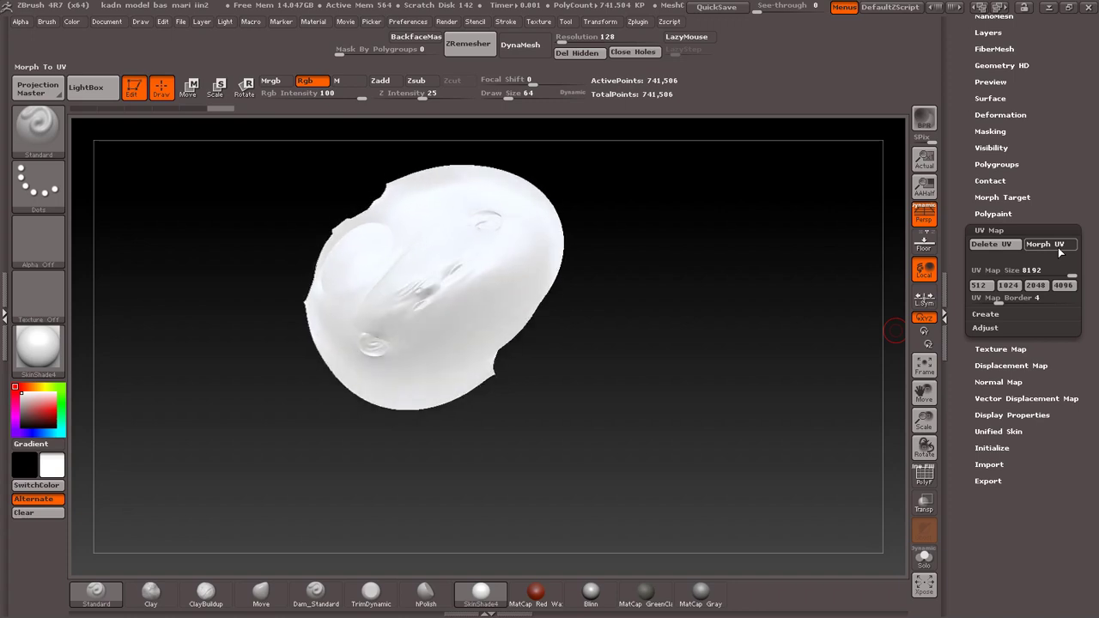
pyautogui.click(1058, 247)
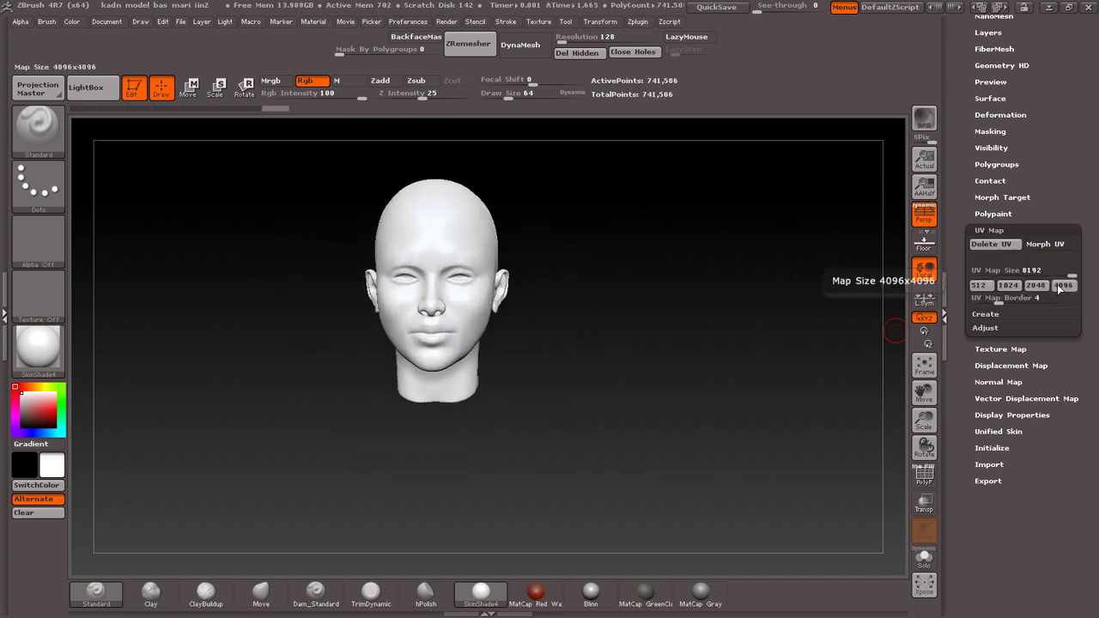
pyautogui.click(1005, 244)
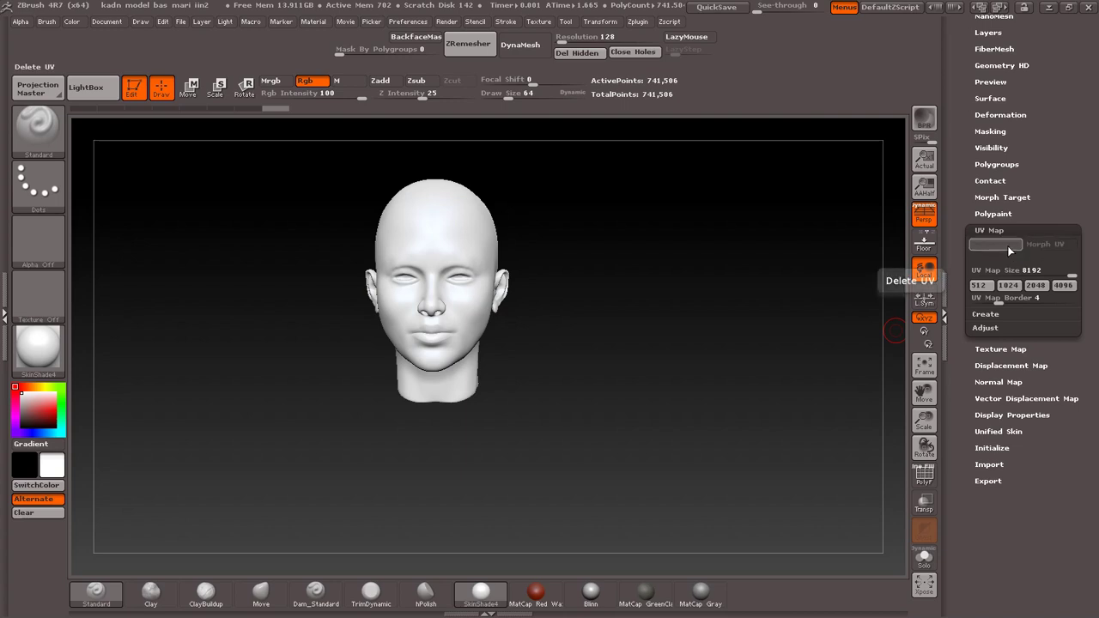
pyautogui.moveTo(637, 277)
pyautogui.keyDown('alt'); pyautogui.mouseDown()
pyautogui.moveTo(657, 318)
pyautogui.moveTo(730, 305)
pyautogui.mouseUp(); pyautogui.keyUp('alt')
pyautogui.press('space')
pyautogui.moveTo(701, 245); pyautogui.dragTo(653, 250)
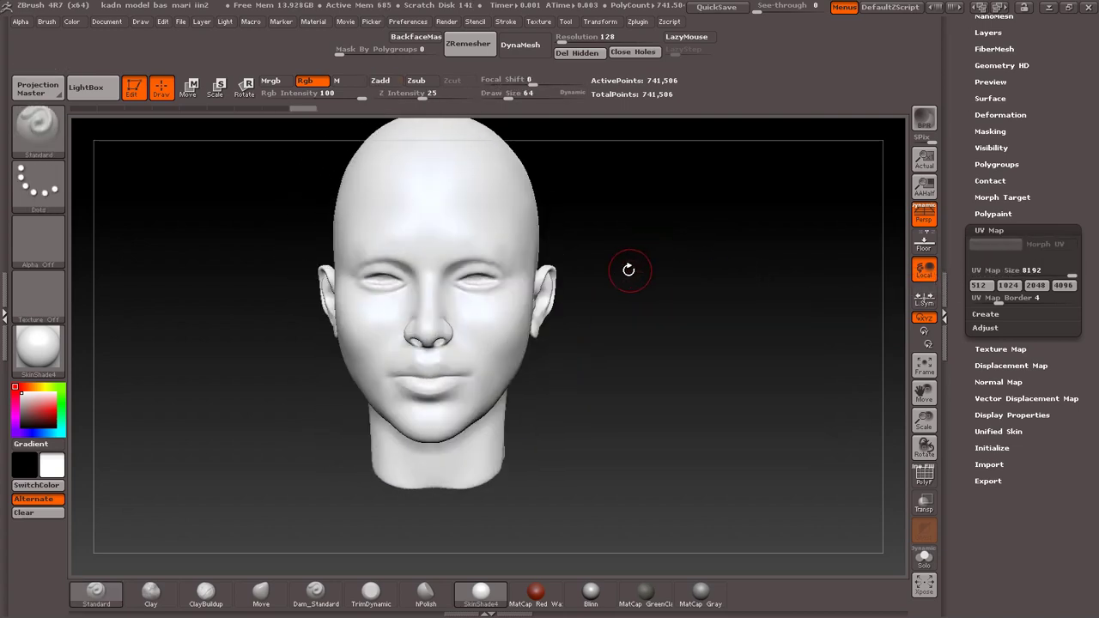
pyautogui.press('f')
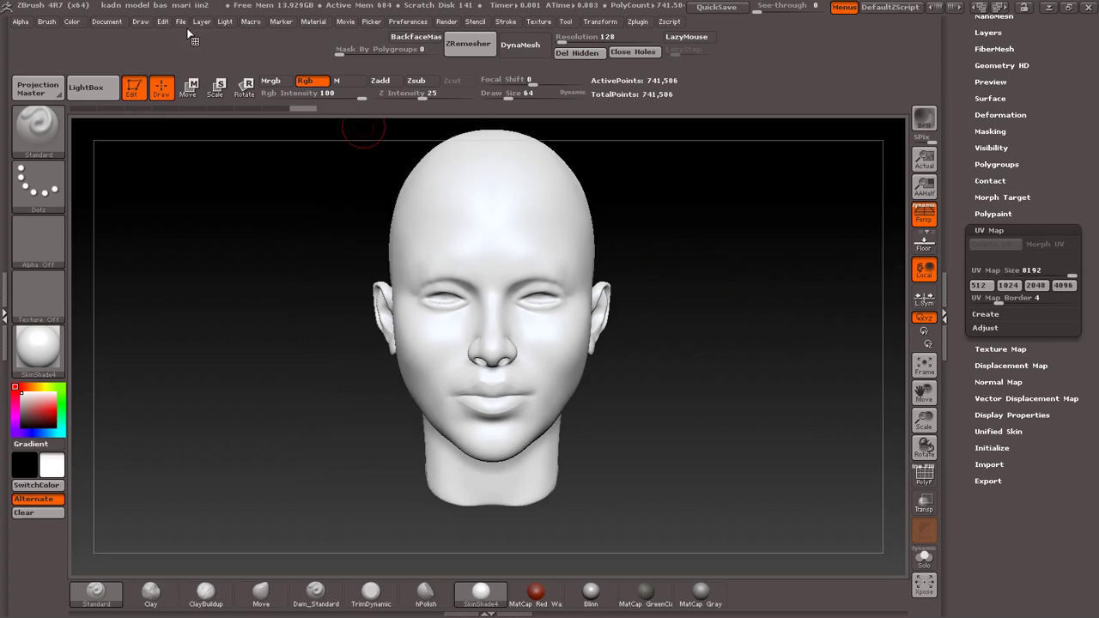
# Create a new document, discarding the Kadin head from the canvas
pyautogui.click(106, 21)
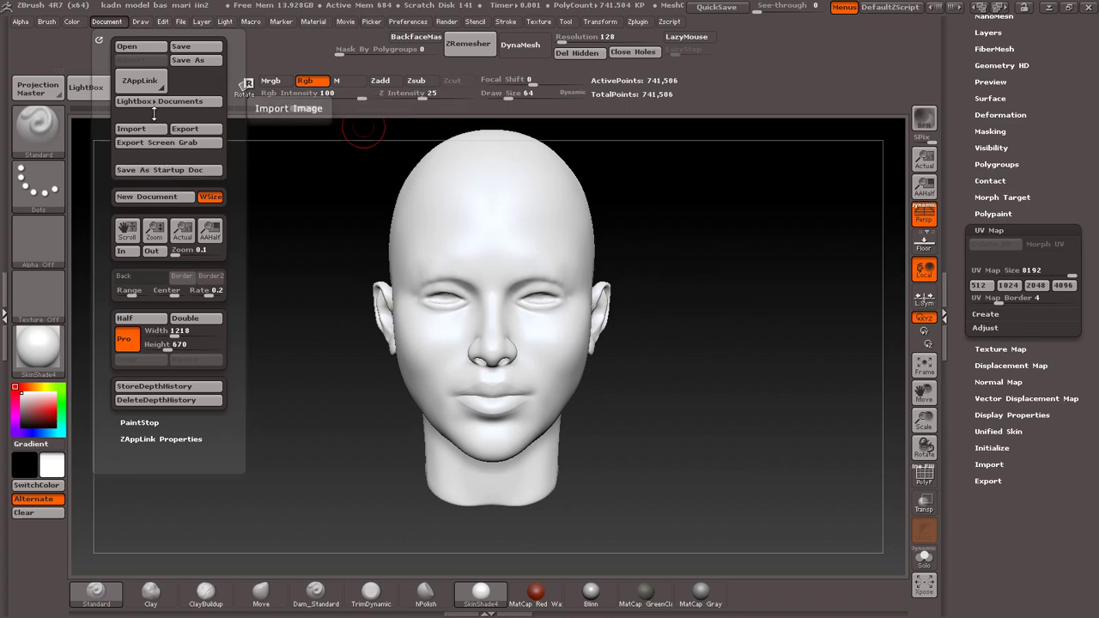
pyautogui.click(154, 199)
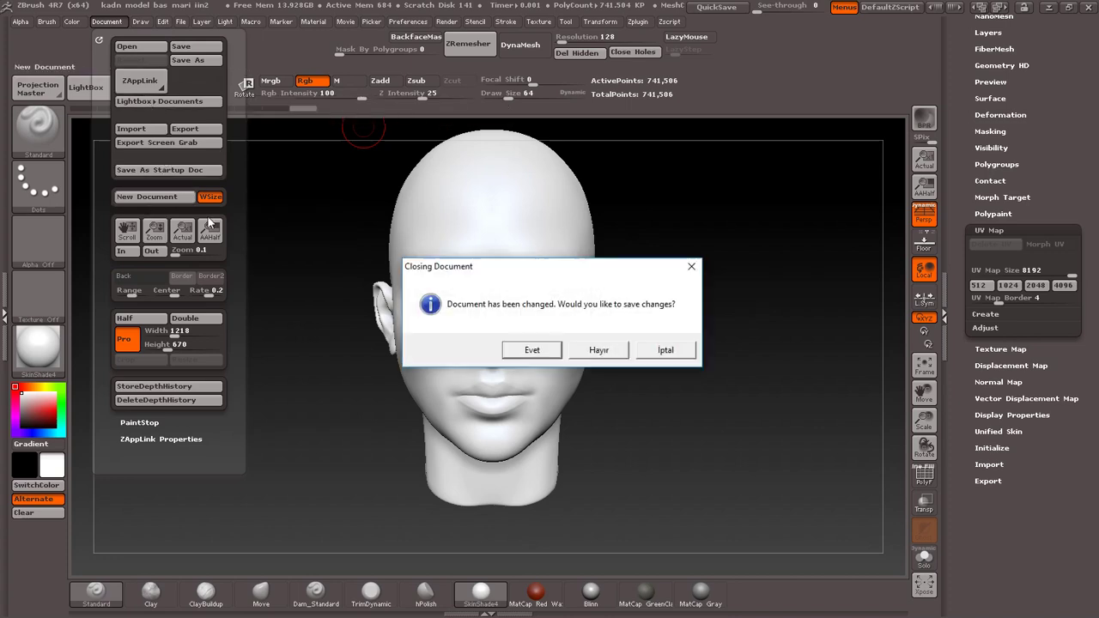
pyautogui.click(598, 350)
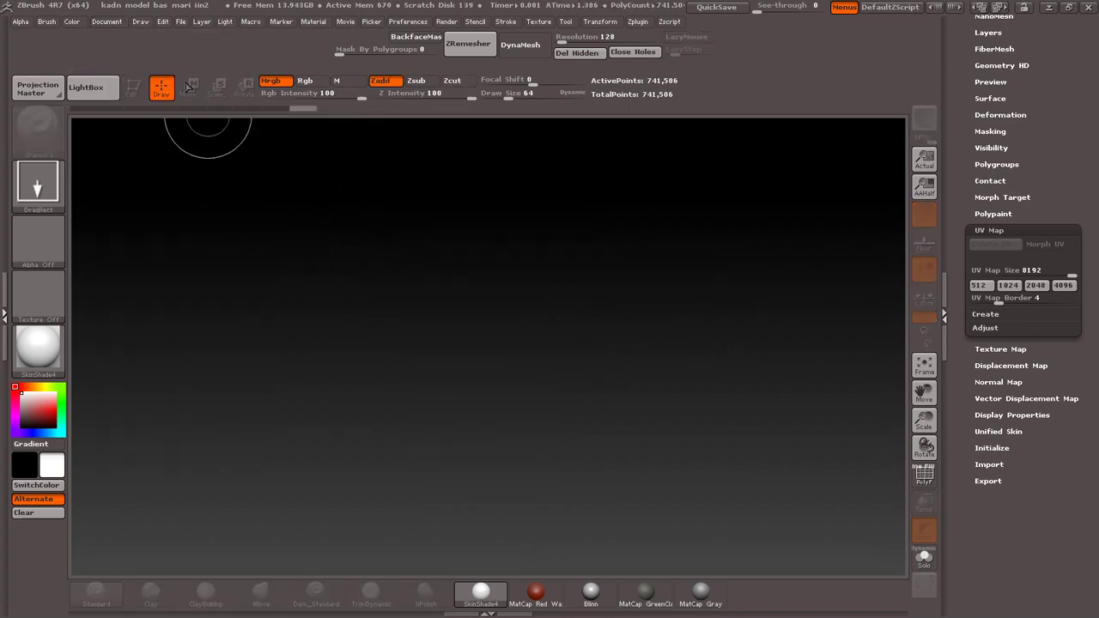
# Load DemoHead.ZTL from the Lightbox Tool files
pyautogui.click(89, 89)
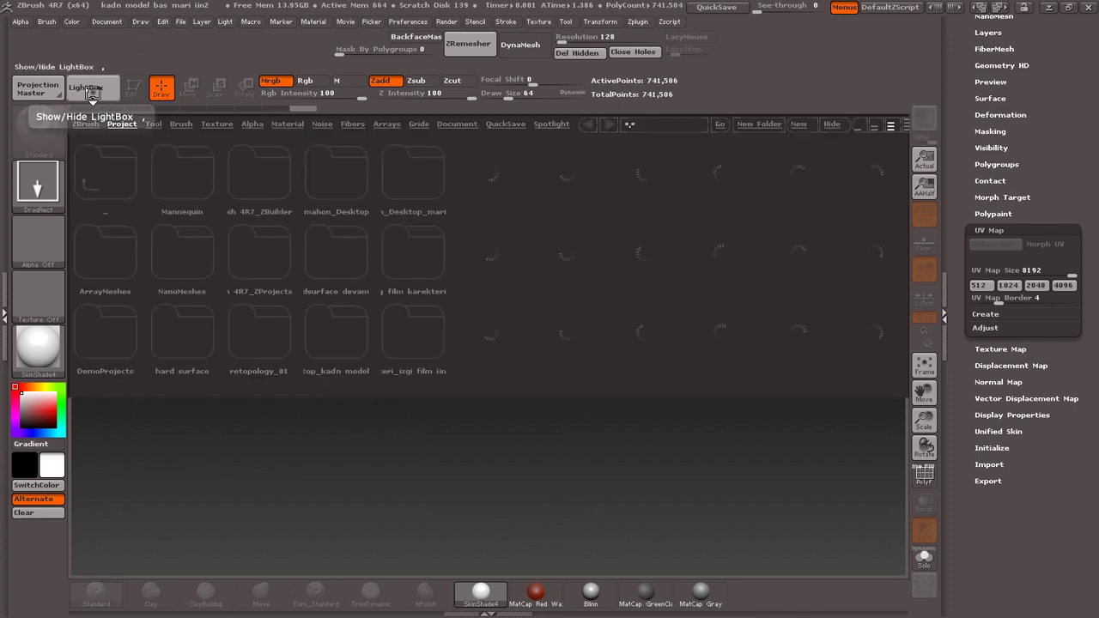
pyautogui.click(148, 125)
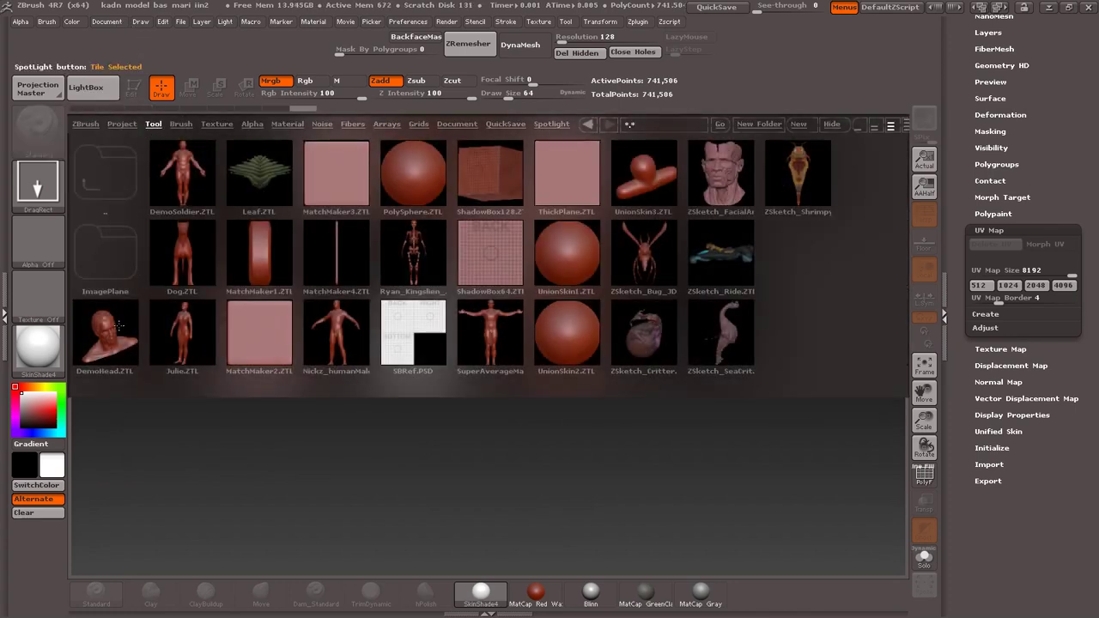
pyautogui.doubleClick(120, 325)
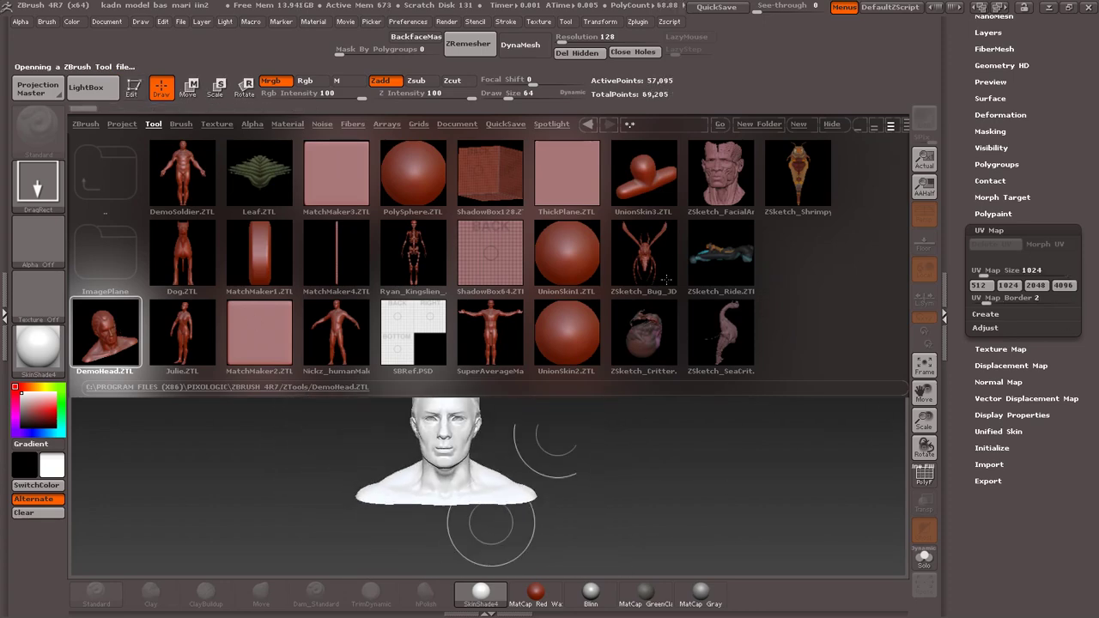
pyautogui.scroll(2, 978, 94)
pyautogui.scroll(5, 987, 107)
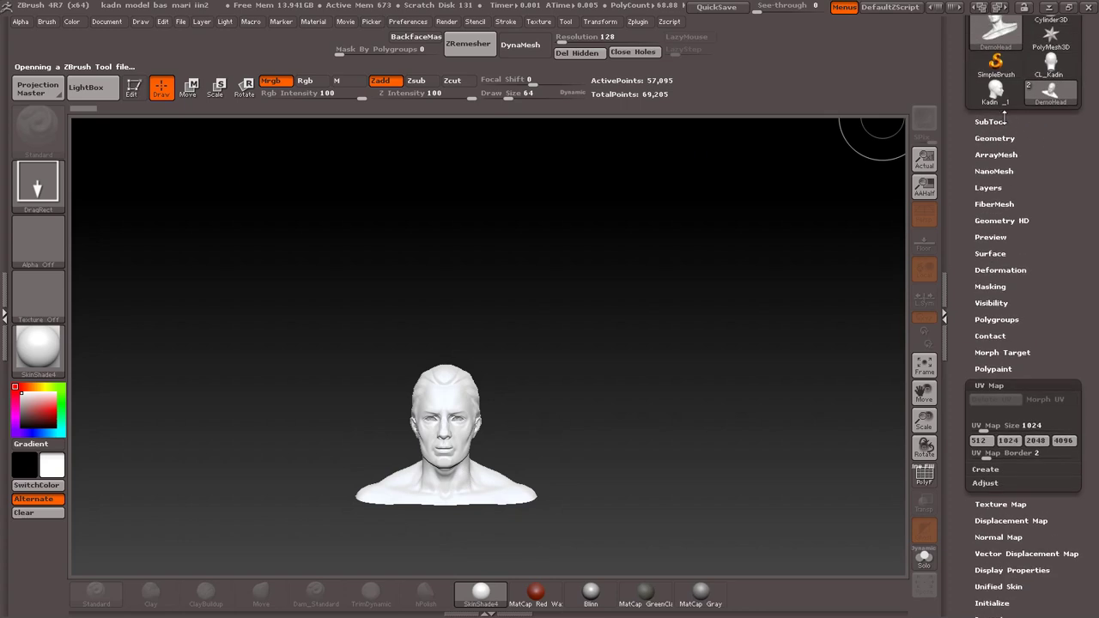
# Check the DemoHead and eyes subtools, apply MatCap Gray, then quit ZBrush without saving
pyautogui.click(998, 120)
pyautogui.click(996, 121)
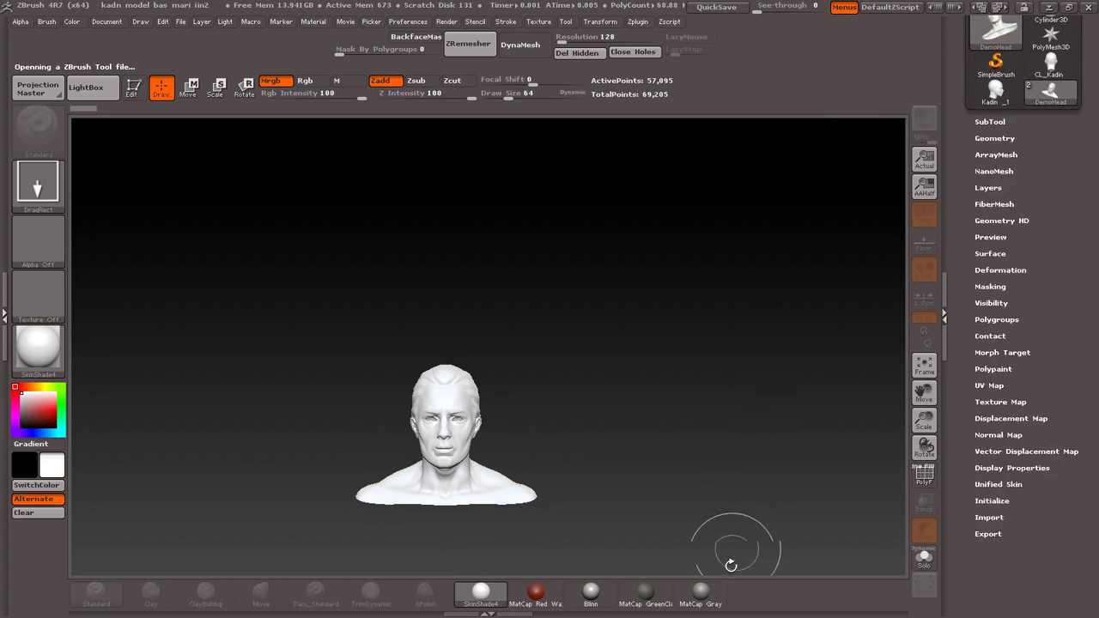
pyautogui.click(700, 592)
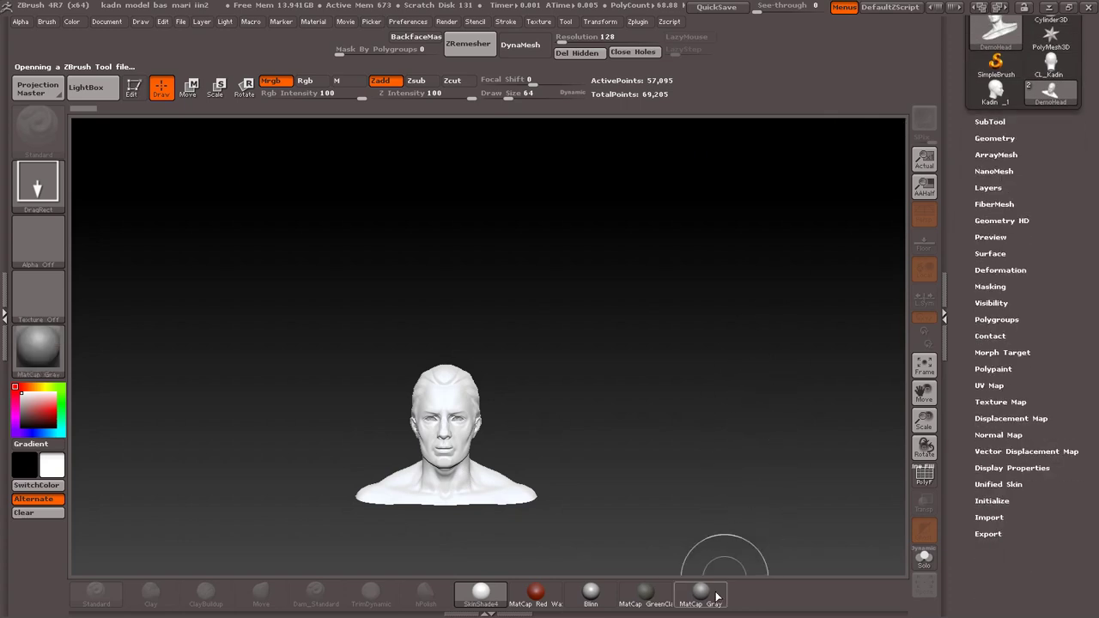
pyautogui.click(996, 121)
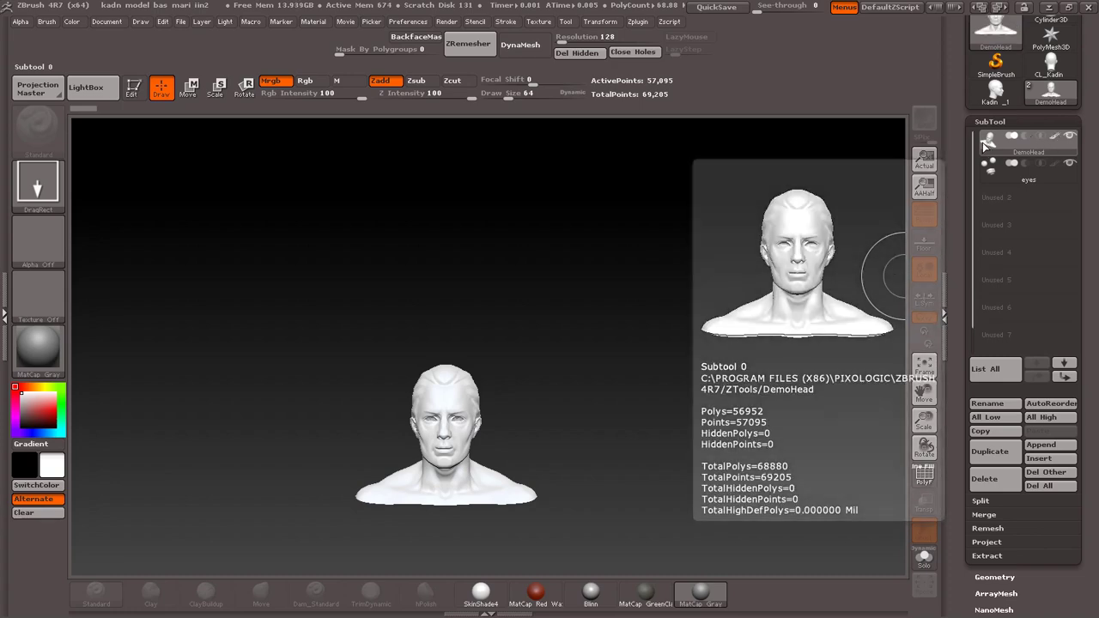
pyautogui.click(1088, 8)
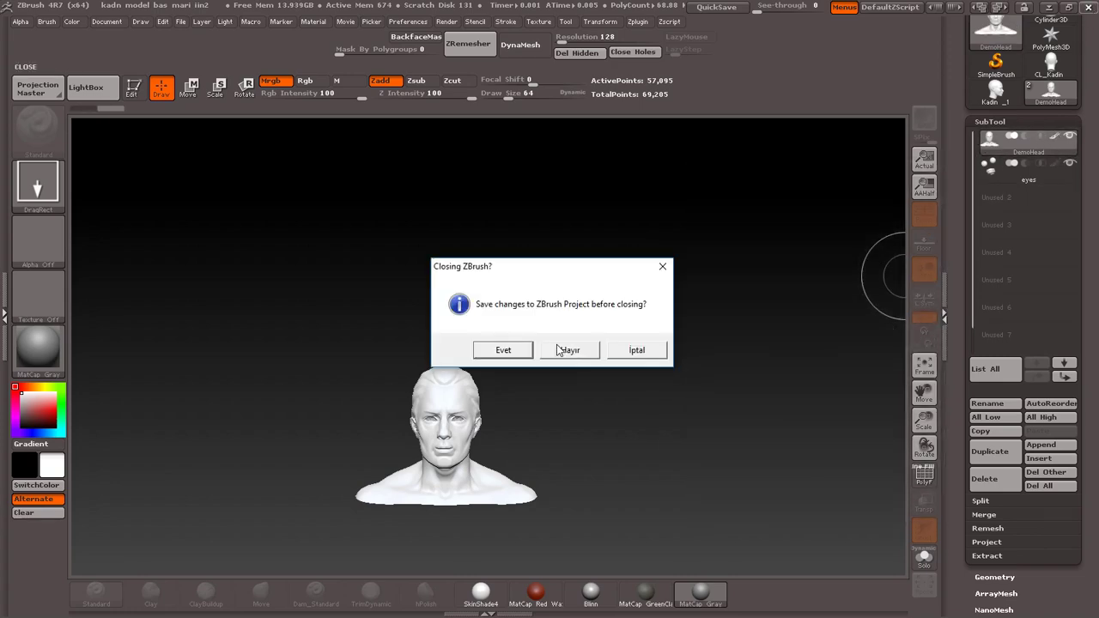
pyautogui.click(569, 349)
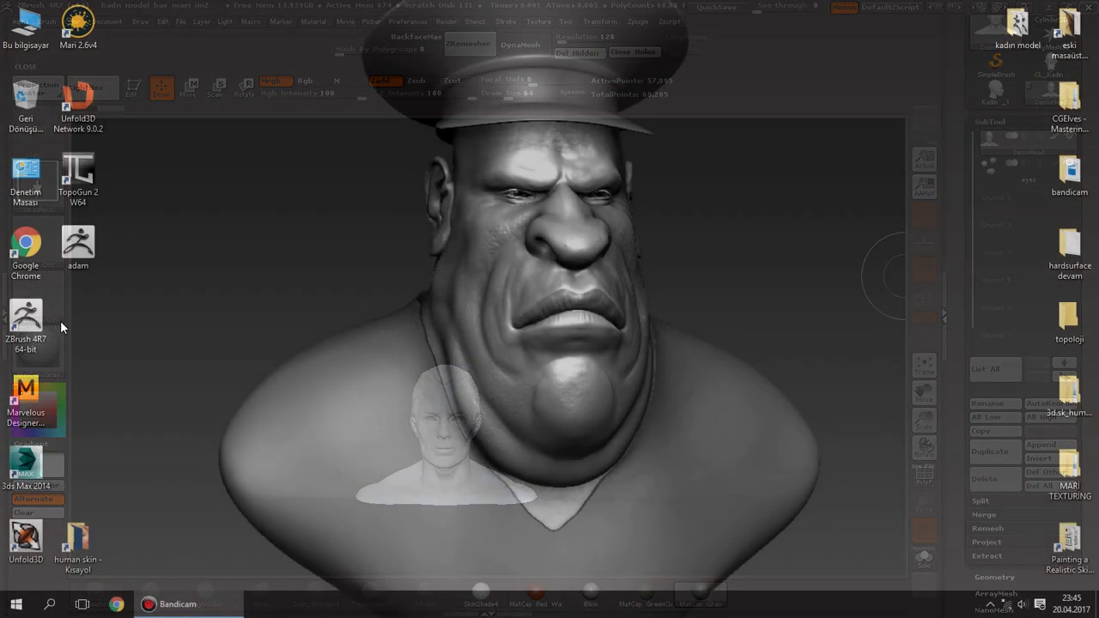
# Relaunch ZBrush, draw DemoHead.ZTL onto the canvas and put it in Edit mode
pyautogui.doubleClick(43, 321)
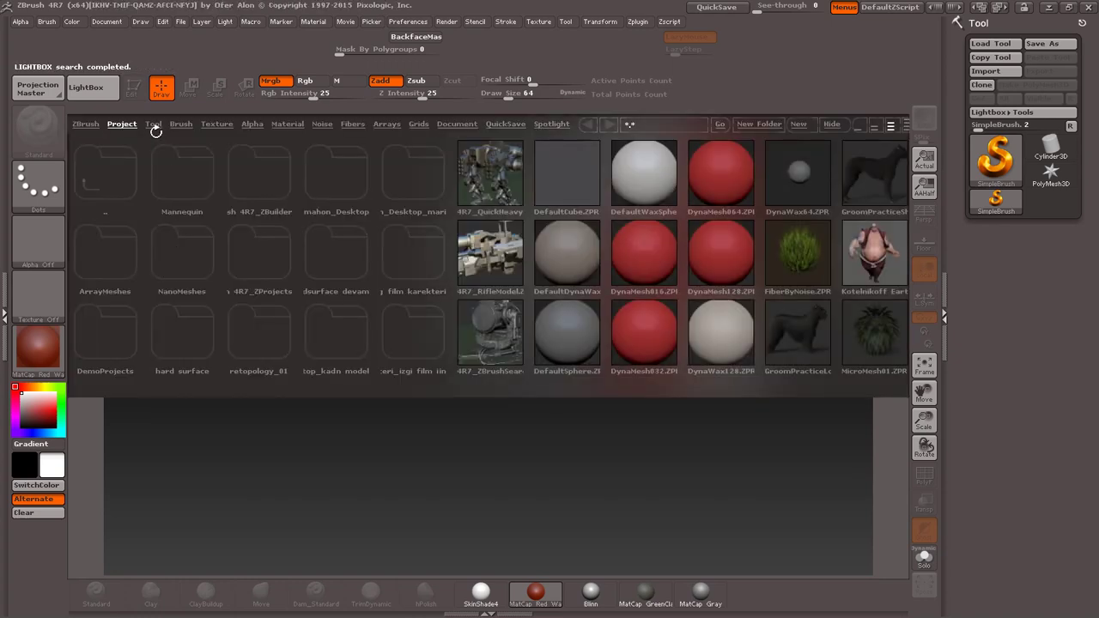
pyautogui.click(154, 126)
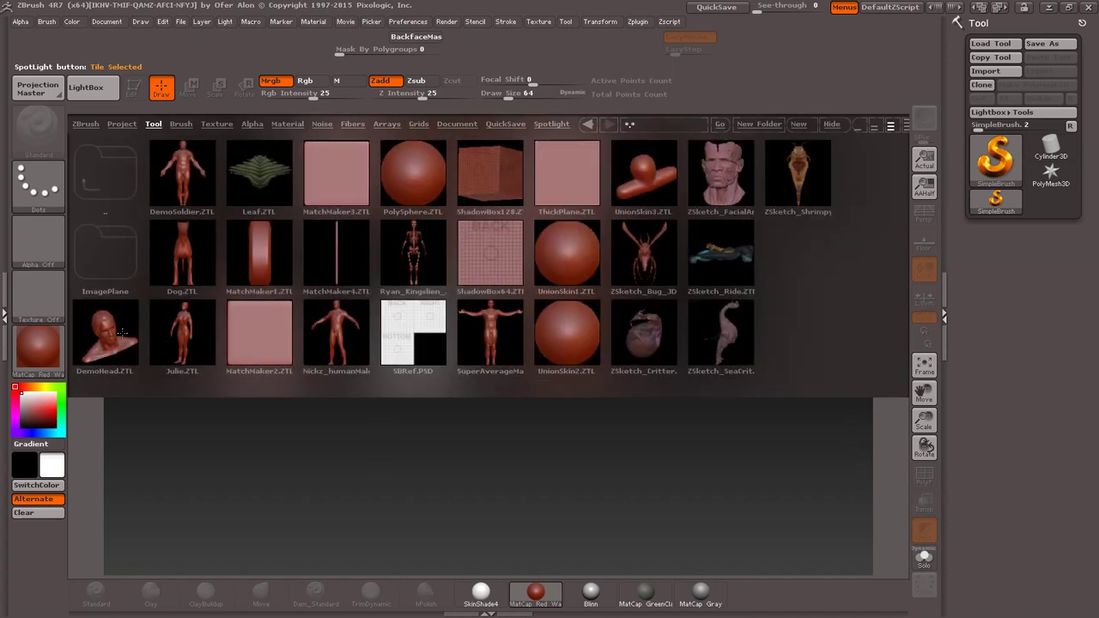
pyautogui.doubleClick(126, 333)
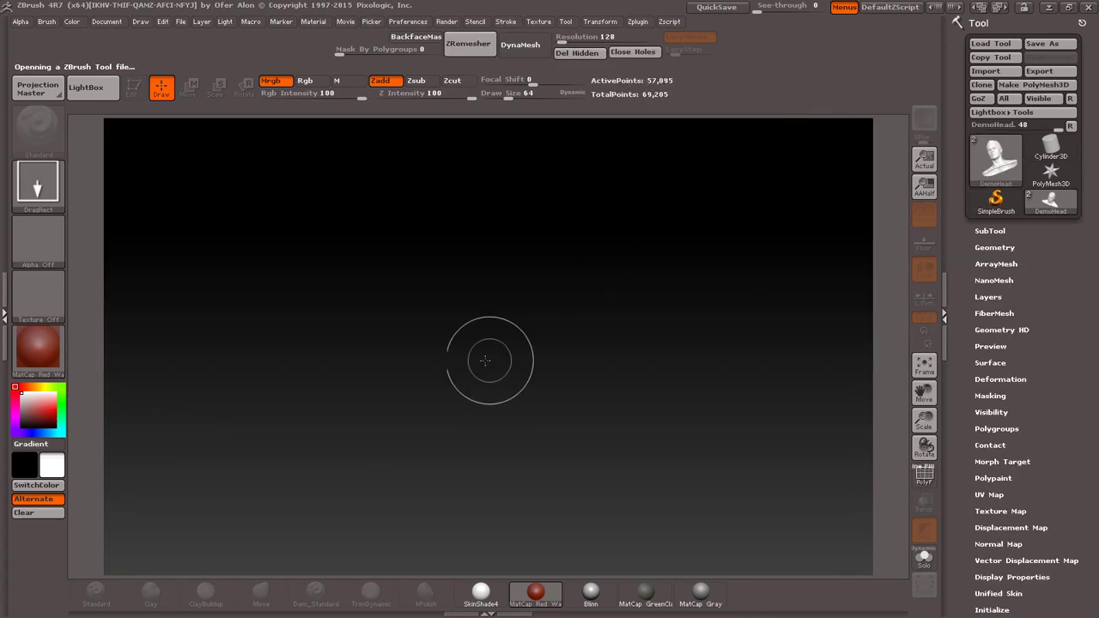
pyautogui.moveTo(489, 358); pyautogui.dragTo(600, 514)
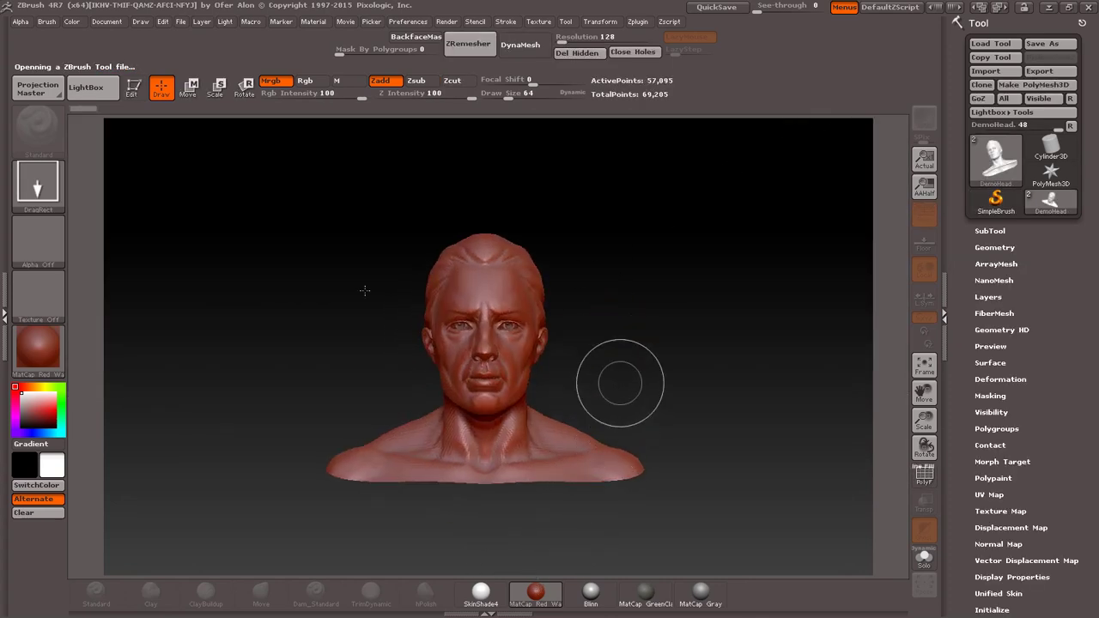
pyautogui.click(133, 86)
pyautogui.press('f')
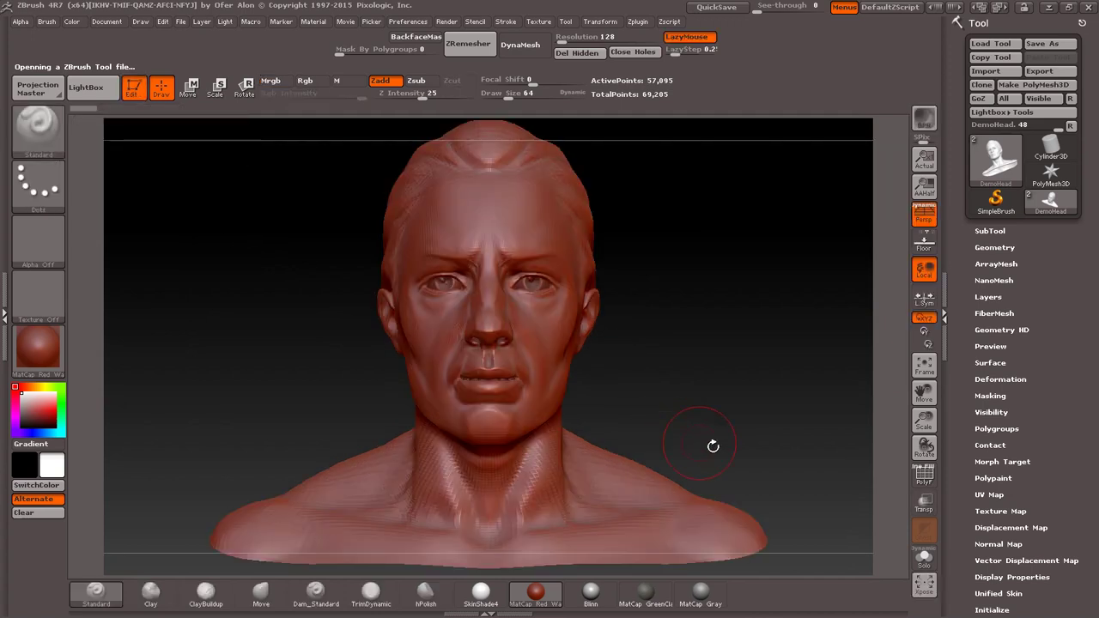
# Apply MatCap Gray to the bust and orbit it to check its back and side profile
pyautogui.moveTo(712, 424); pyautogui.dragTo(714, 470)
pyautogui.click(706, 592)
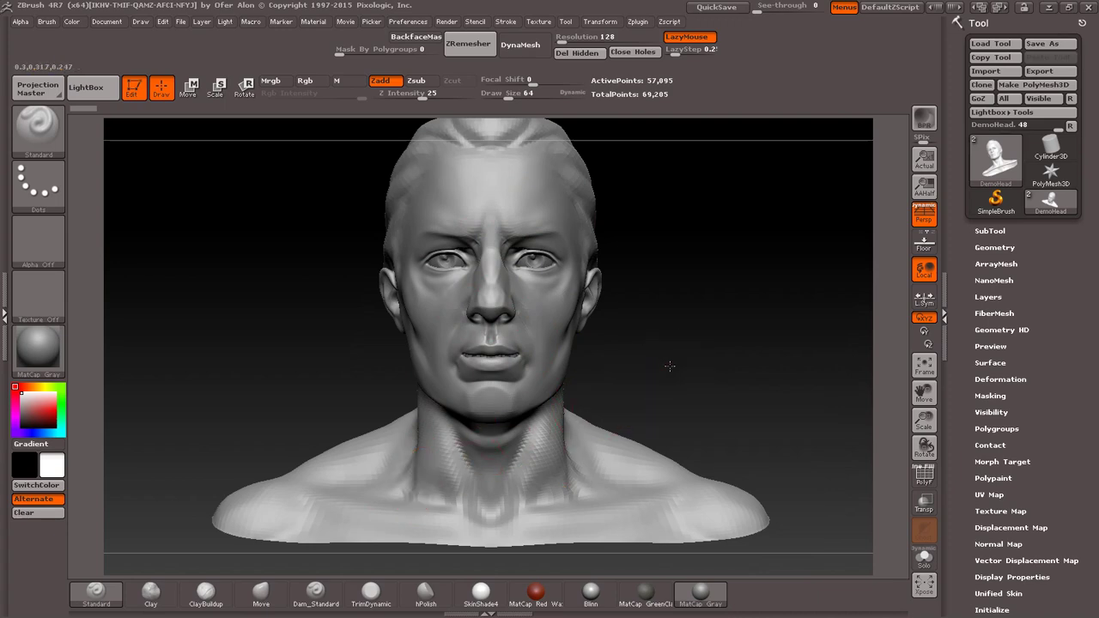
pyautogui.moveTo(608, 374); pyautogui.dragTo(634, 353)
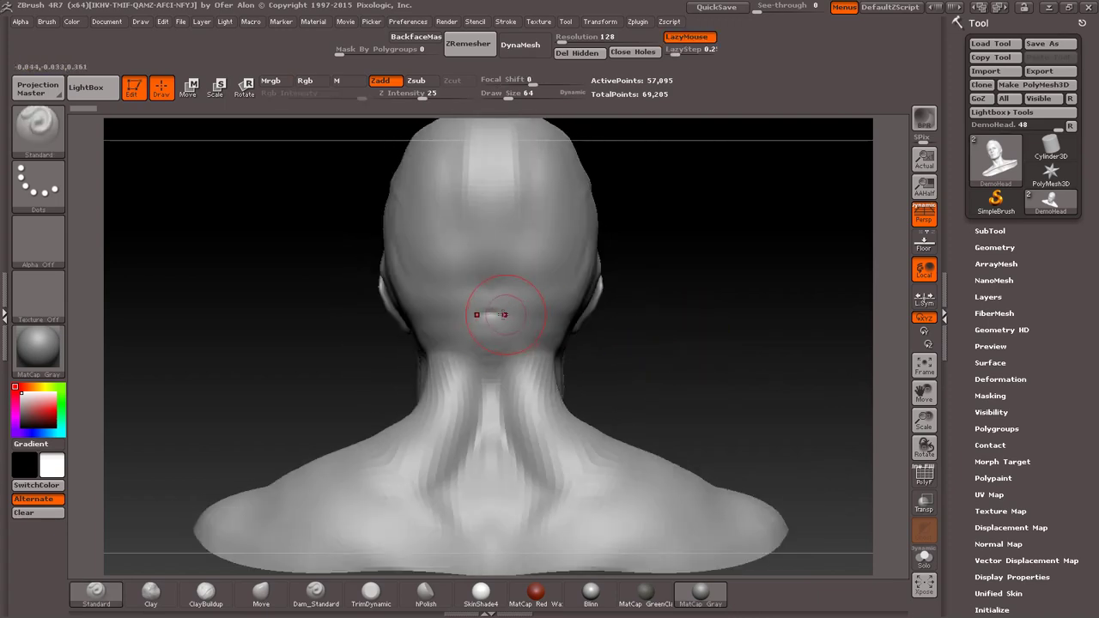
pyautogui.moveTo(618, 352); pyautogui.dragTo(748, 351)
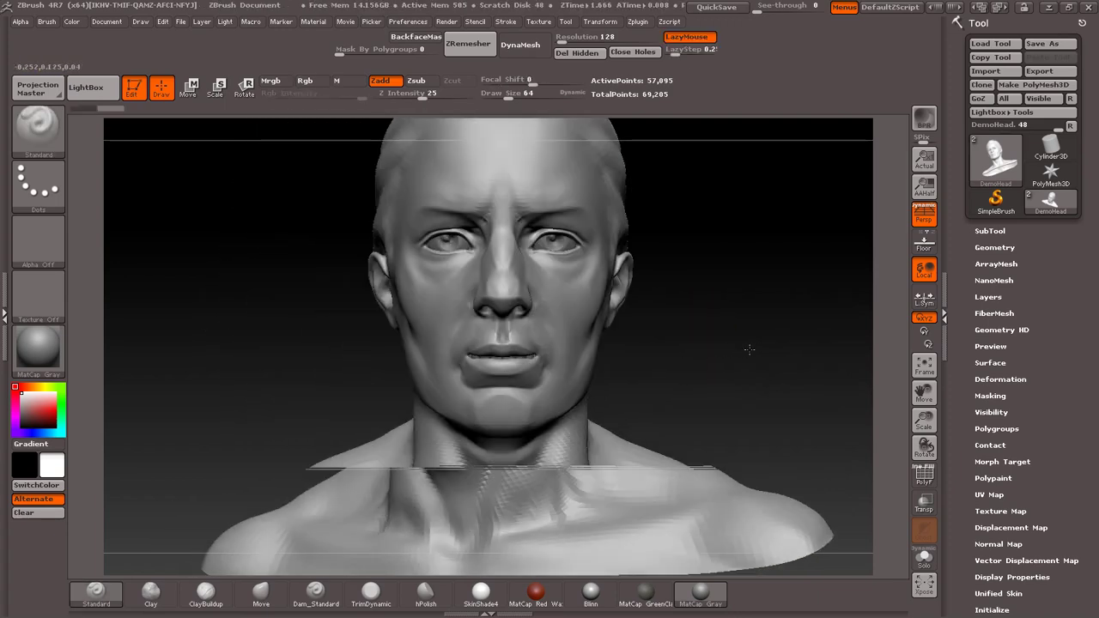
pyautogui.press('f')
pyautogui.scroll(-5, 1059, 449)
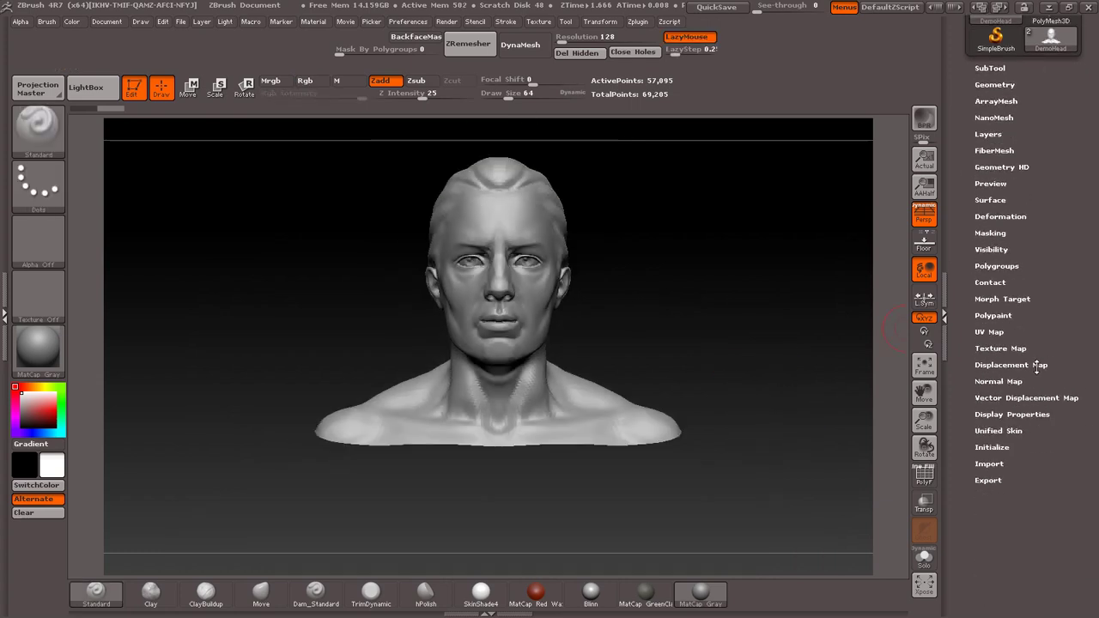
# Set the DemoHead's UV Map Size to 2048 and dock the Material palette in the left tray
pyautogui.click(1005, 333)
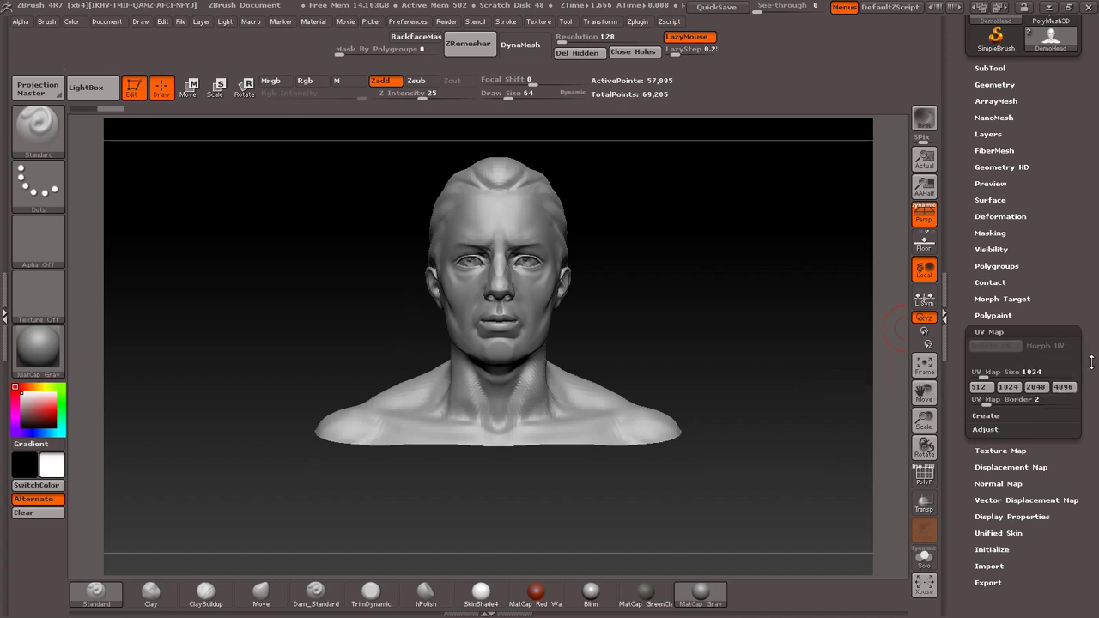
pyautogui.moveTo(1073, 375); pyautogui.dragTo(1067, 375)
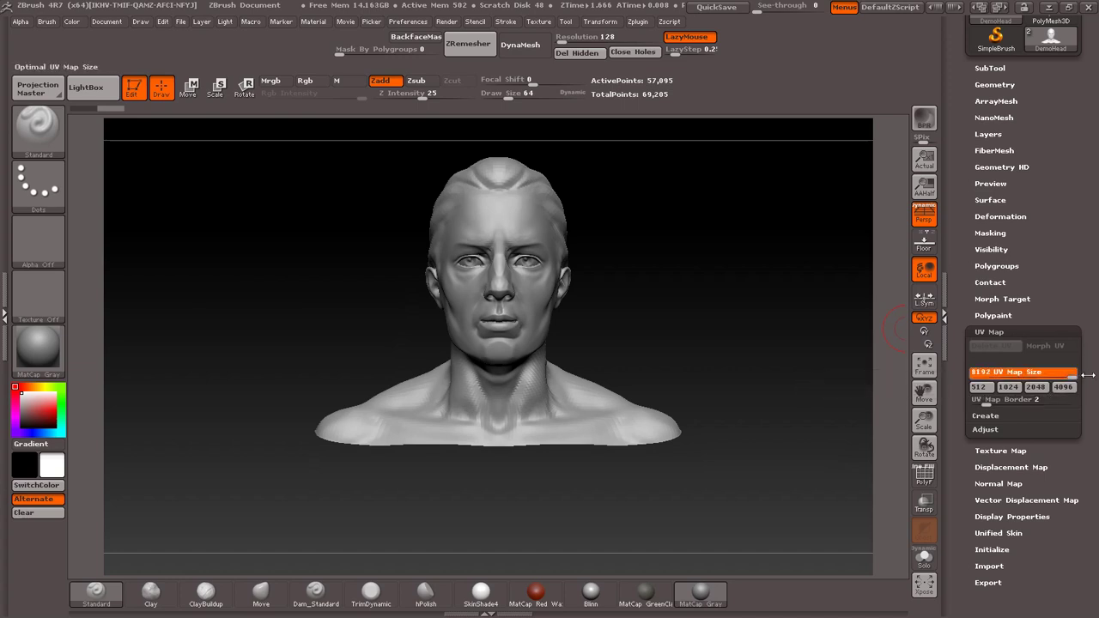
pyautogui.click(983, 372)
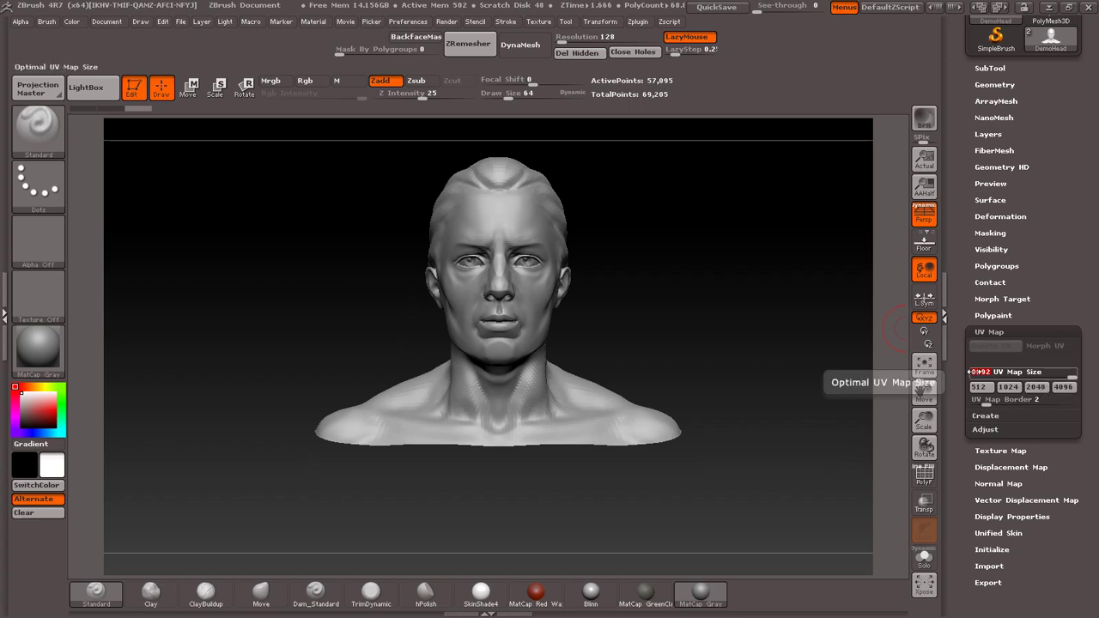
pyautogui.moveTo(1073, 376); pyautogui.dragTo(1047, 378)
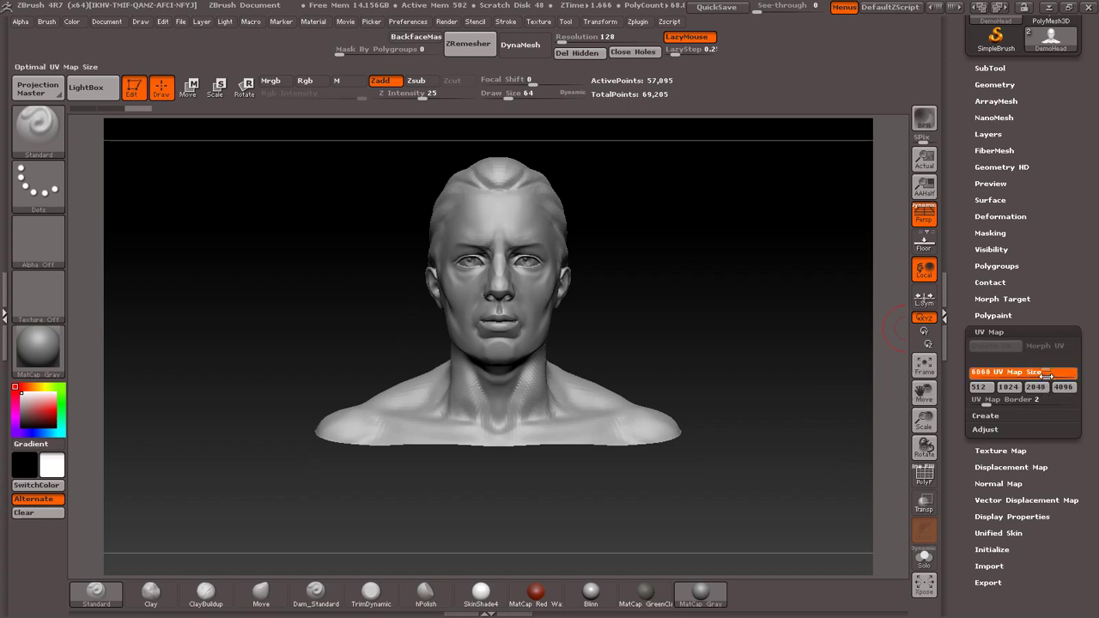
pyautogui.click(1036, 387)
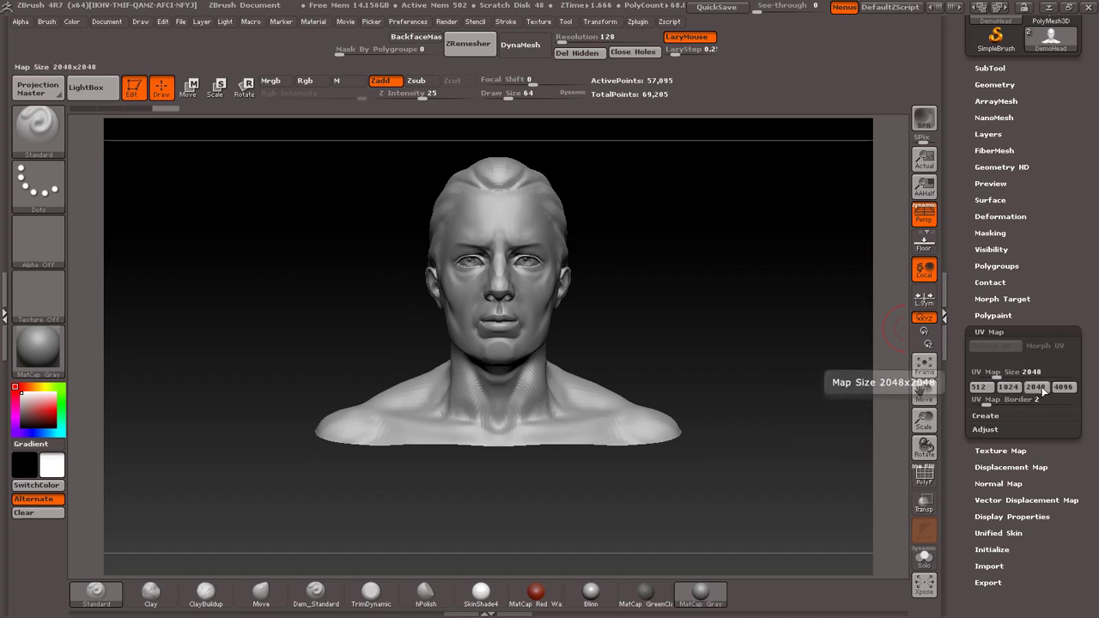
pyautogui.keyDown('alt'); pyautogui.moveTo(623, 243); pyautogui.dragTo(618, 279); pyautogui.keyUp('alt')
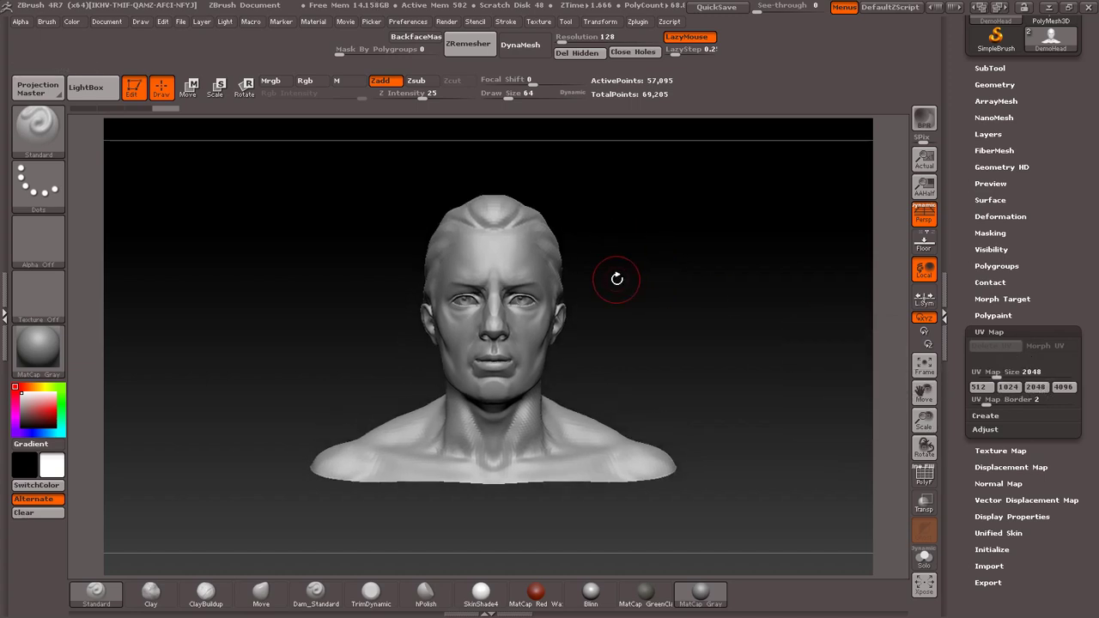
pyautogui.click(10, 299)
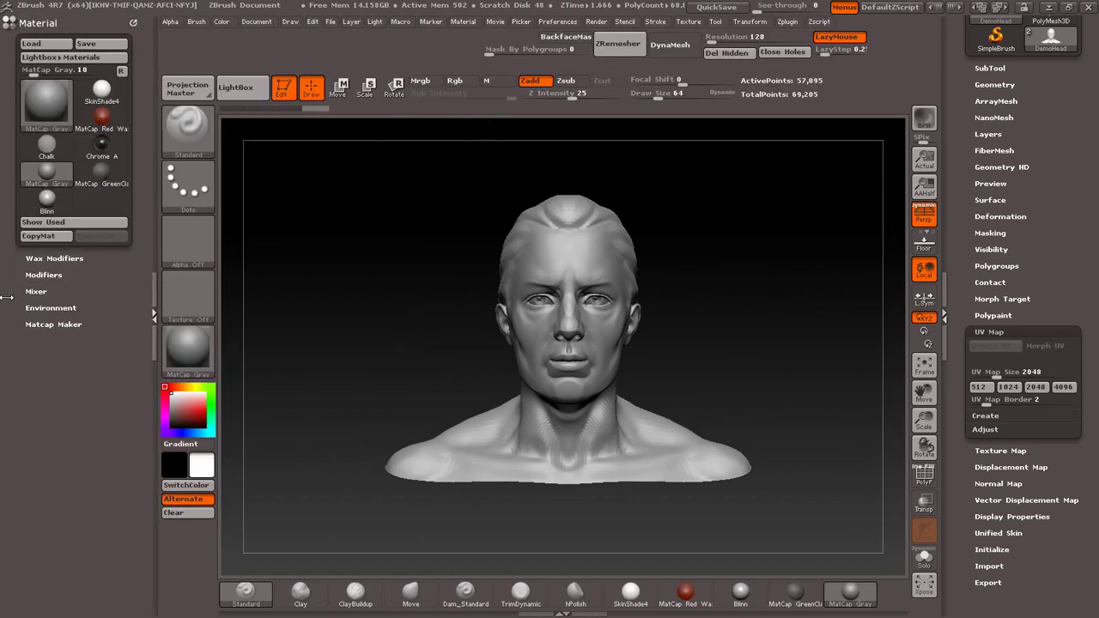
# Dock the ZPlugin palette, make a UV Master clone of the head and enable Control Painting
pyautogui.click(133, 23)
pyautogui.click(788, 23)
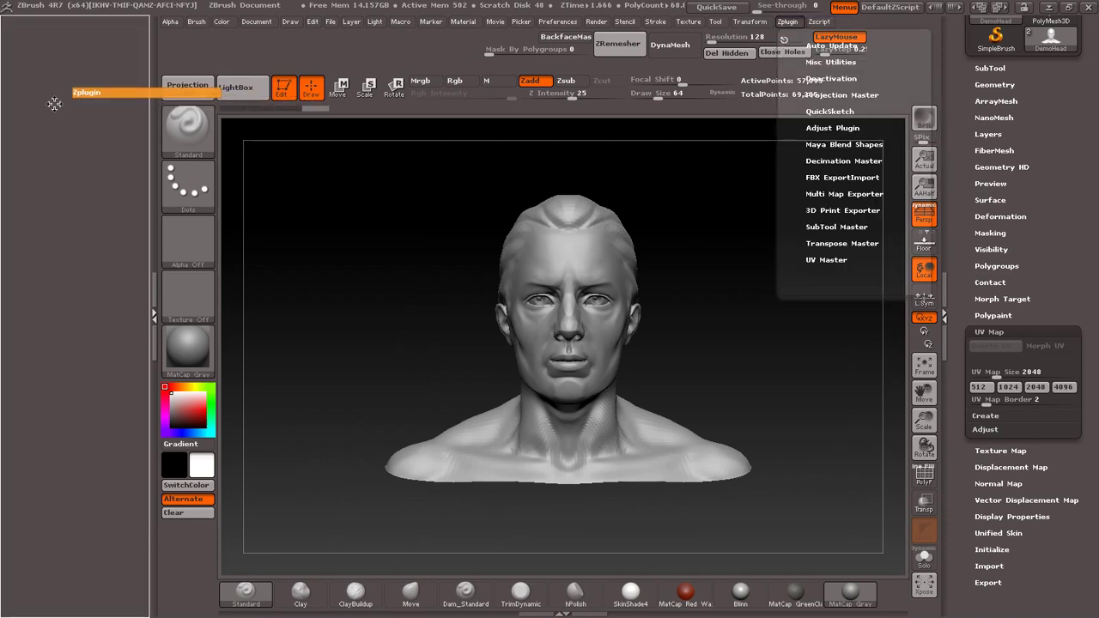
pyautogui.moveTo(784, 39); pyautogui.dragTo(54, 103)
pyautogui.click(47, 257)
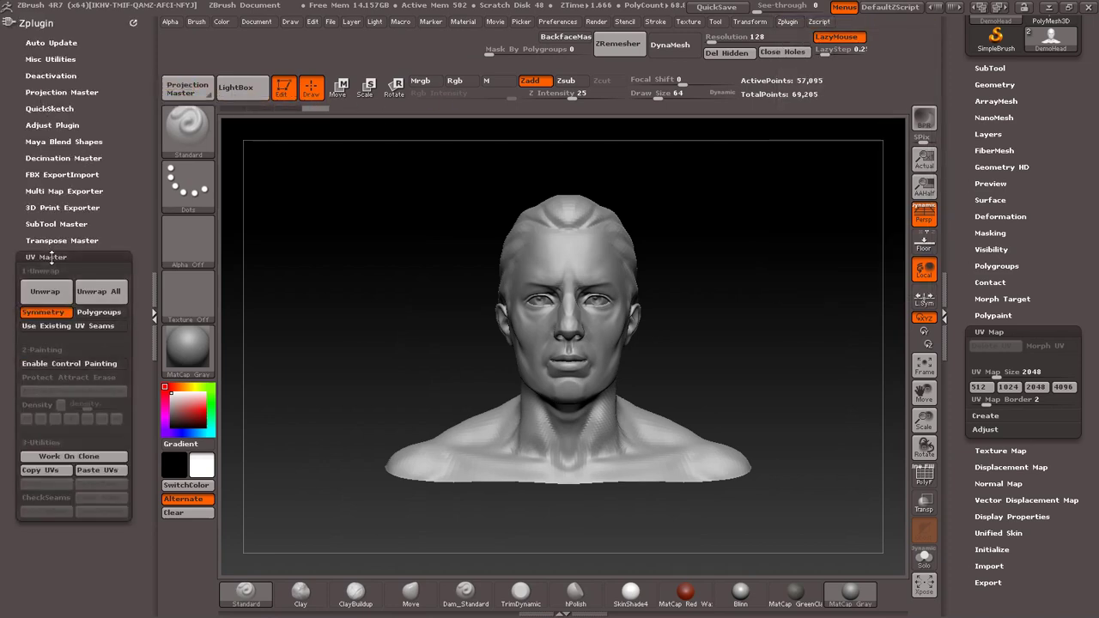
pyautogui.click(55, 456)
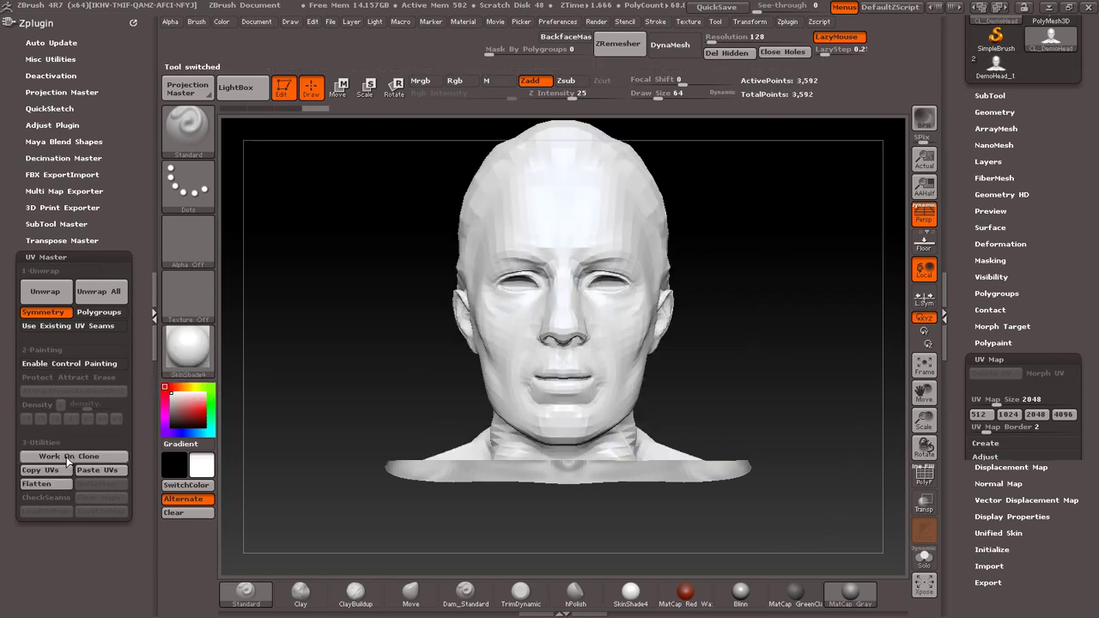
pyautogui.click(54, 363)
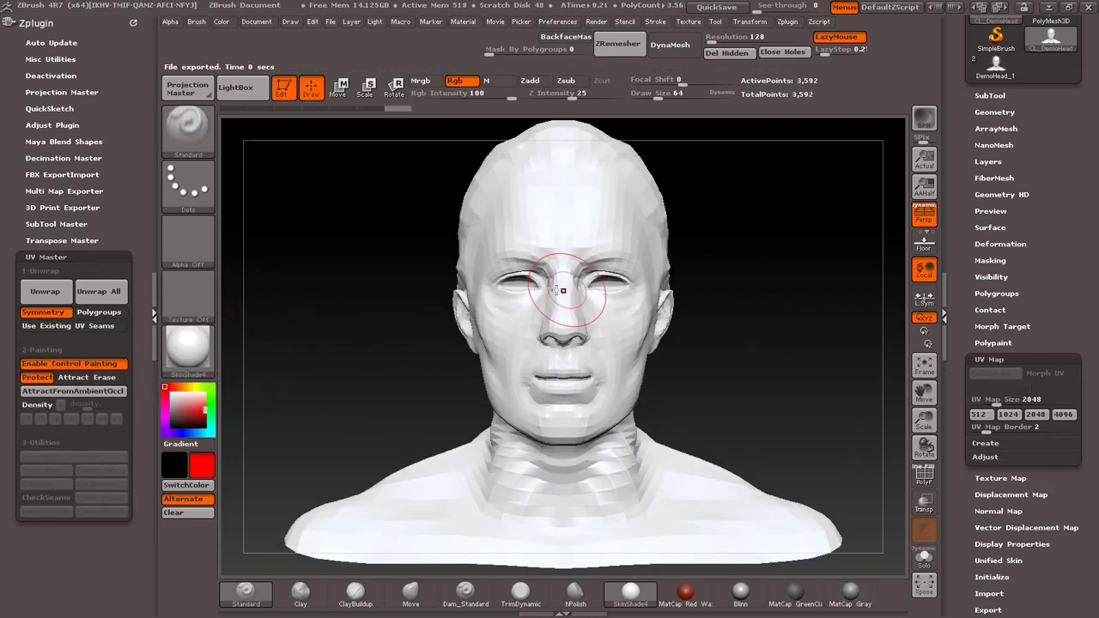
# Fill the bust with red Protect paint and paint a blue Attract stripe at brush size 30 down the back
pyautogui.moveTo(569, 307)
pyautogui.mouseDown()
pyautogui.moveTo(562, 257)
pyautogui.moveTo(492, 336)
pyautogui.moveTo(601, 378)
pyautogui.moveTo(558, 180)
pyautogui.mouseUp()
pyautogui.click(222, 22)
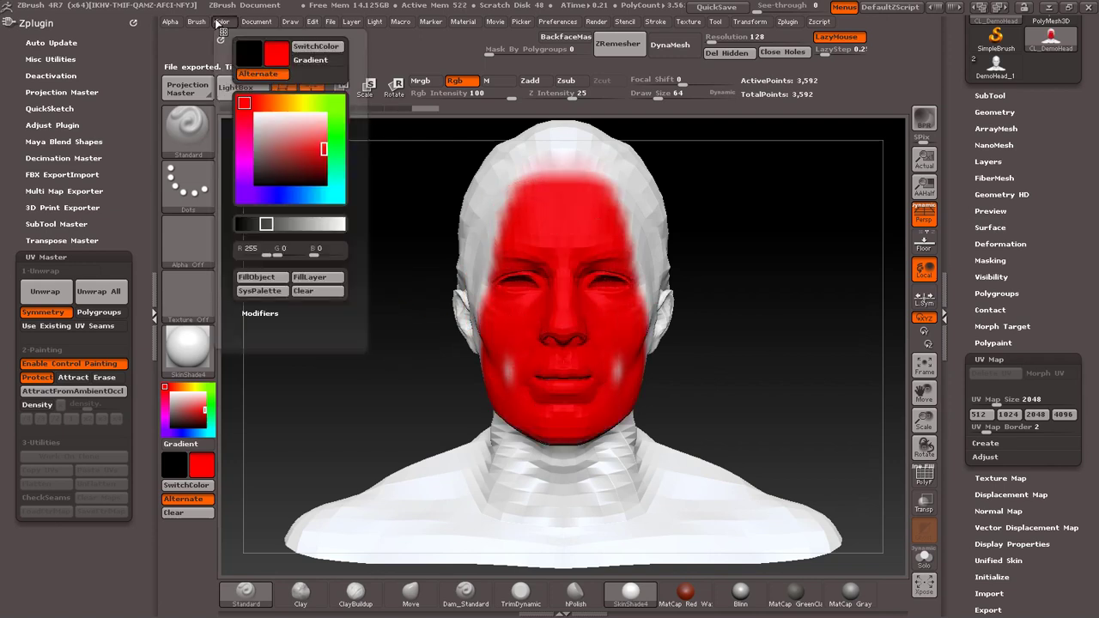
pyautogui.click(265, 281)
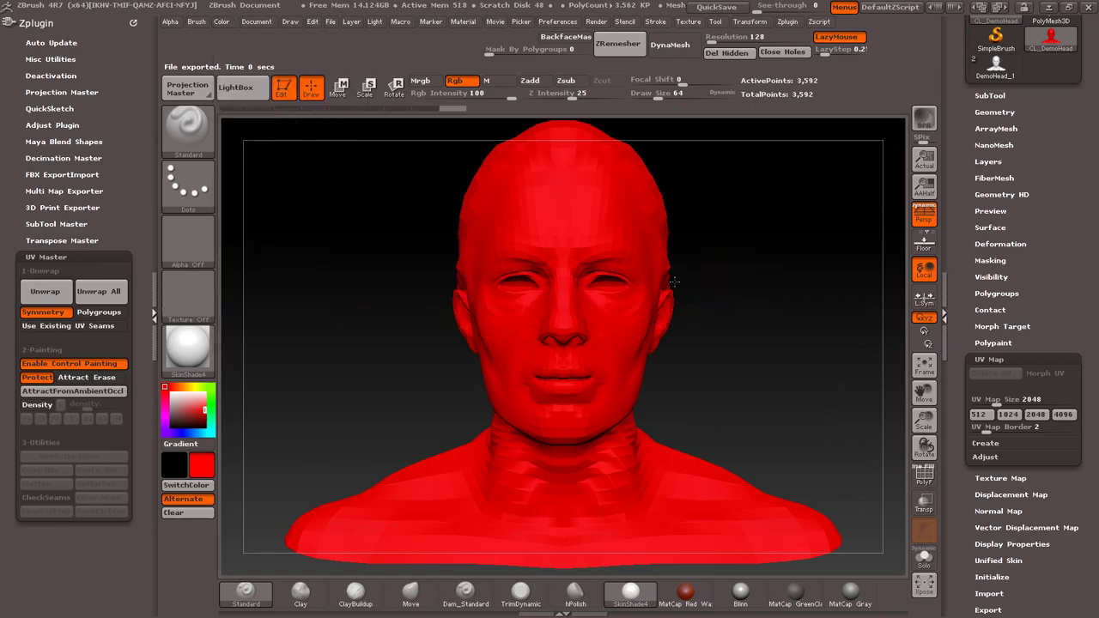
pyautogui.moveTo(266, 296)
pyautogui.mouseDown()
pyautogui.moveTo(571, 355)
pyautogui.moveTo(520, 248)
pyautogui.mouseUp()
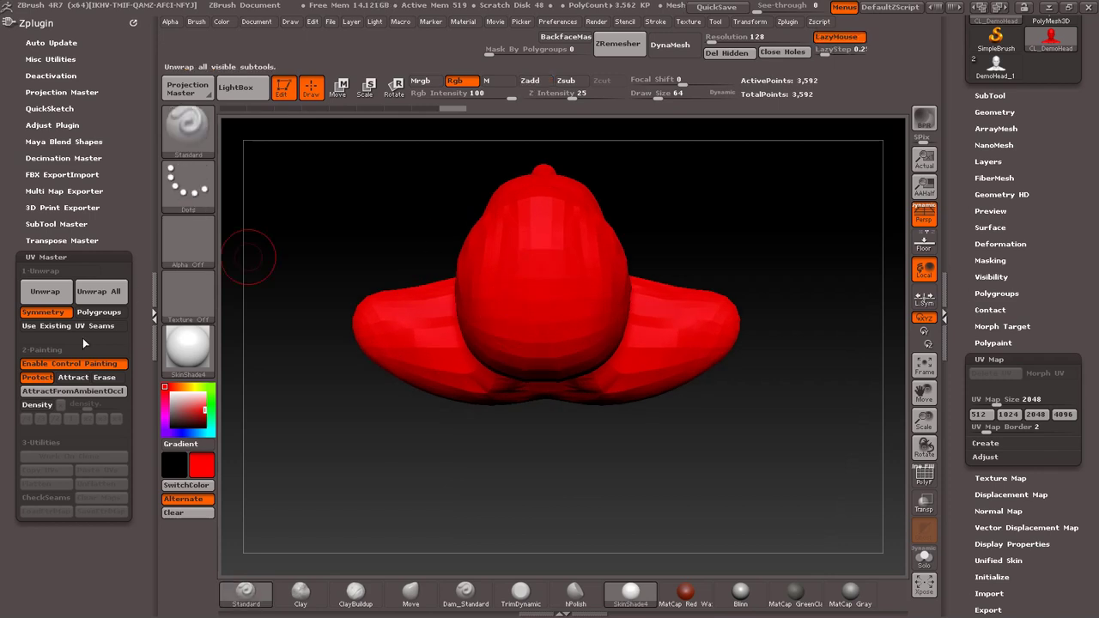
pyautogui.click(72, 377)
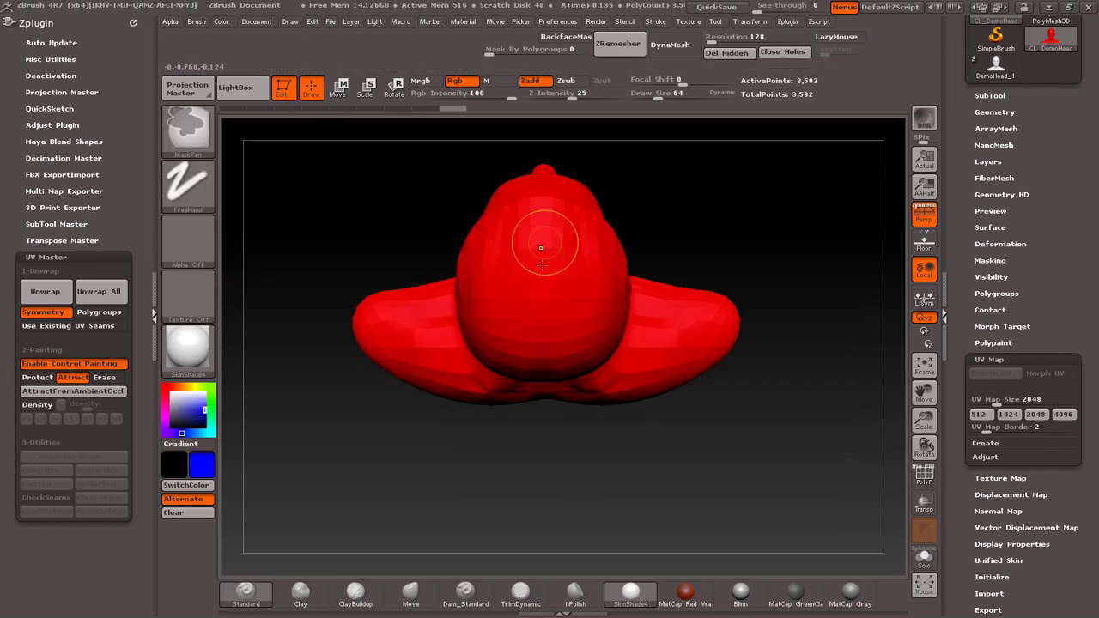
pyautogui.moveTo(544, 233)
pyautogui.keyDown('alt'); pyautogui.mouseDown()
pyautogui.moveTo(540, 452)
pyautogui.moveTo(595, 196)
pyautogui.moveTo(562, 221)
pyautogui.moveTo(562, 527)
pyautogui.moveTo(556, 370)
pyautogui.moveTo(557, 418)
pyautogui.mouseUp(); pyautogui.keyUp('alt')
pyautogui.press('s')
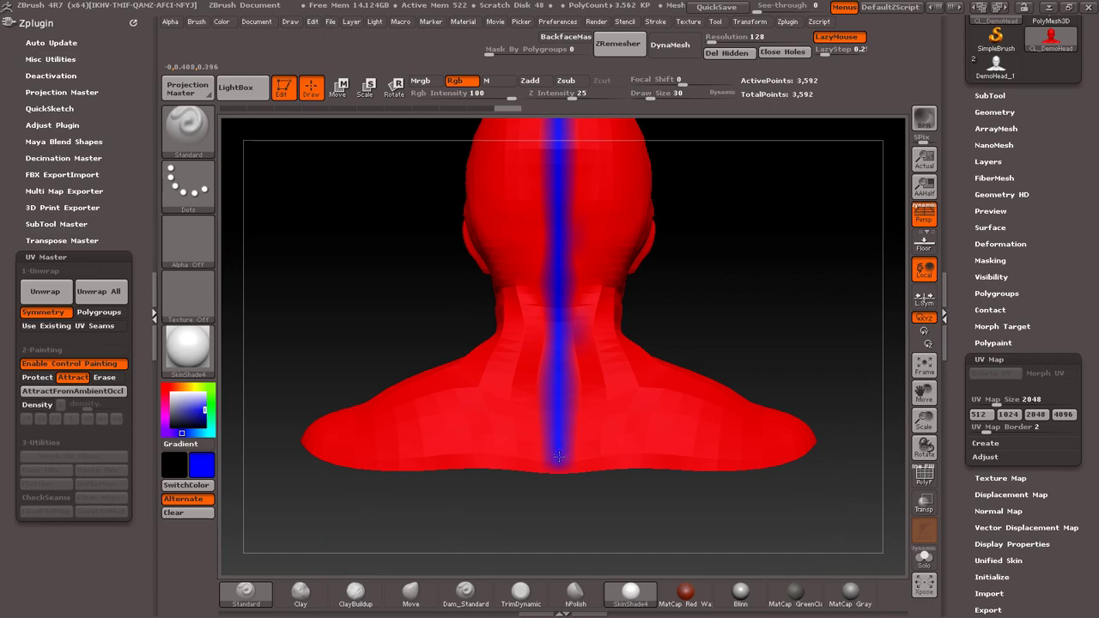
pyautogui.moveTo(703, 305)
pyautogui.mouseDown()
pyautogui.moveTo(535, 412)
pyautogui.moveTo(564, 297)
pyautogui.mouseUp()
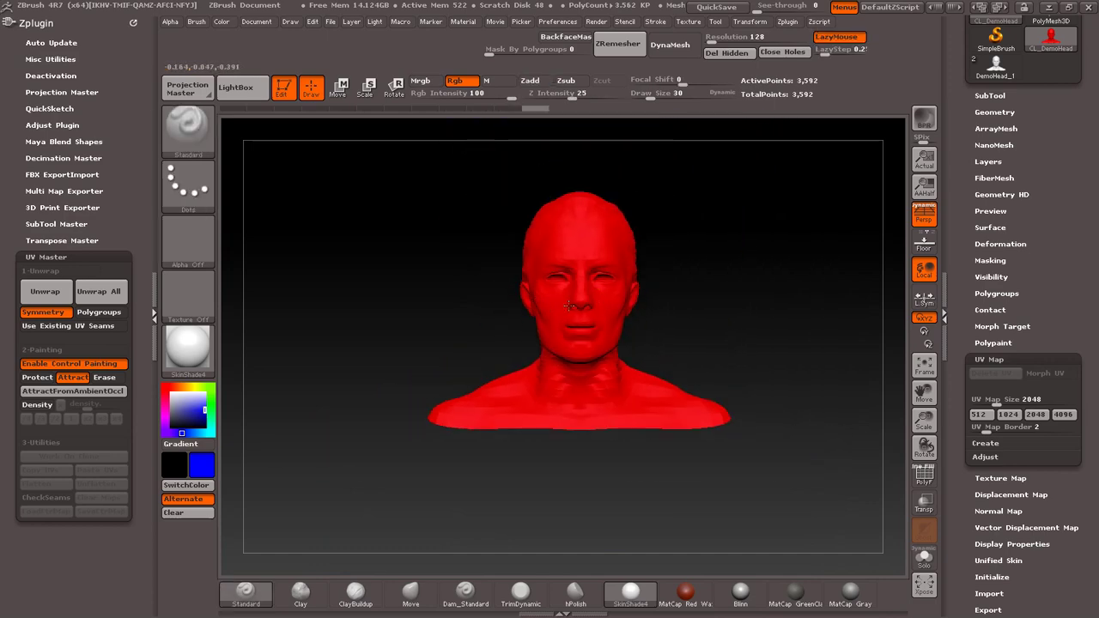
# Unwrap the clone with UV Master, copy its UVs and switch to the DemoHead_1 tool
pyautogui.click(45, 291)
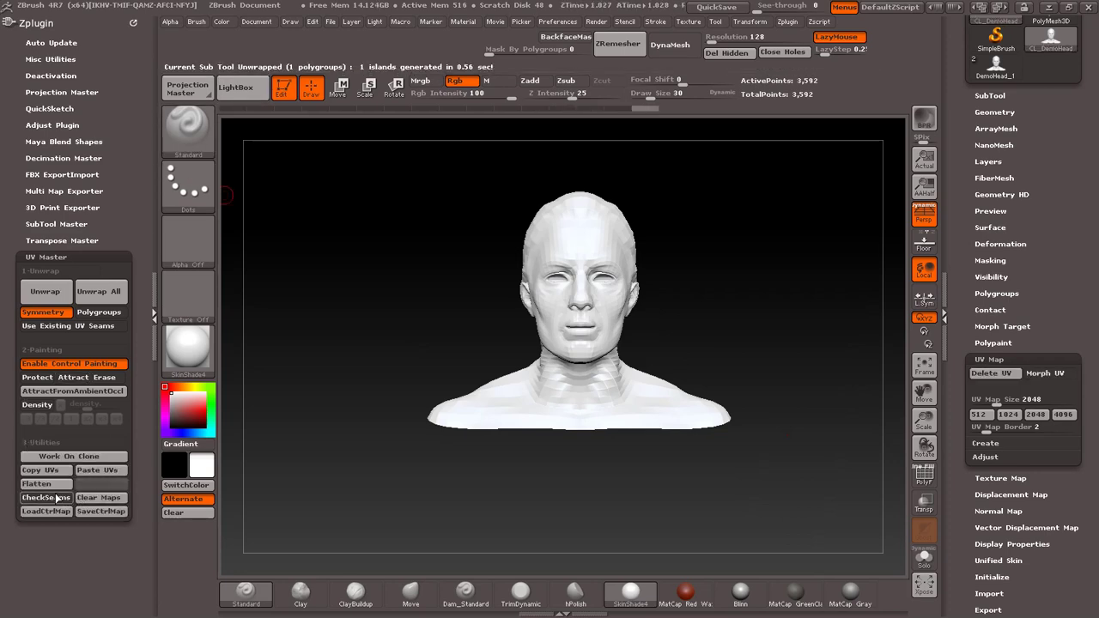
pyautogui.click(55, 485)
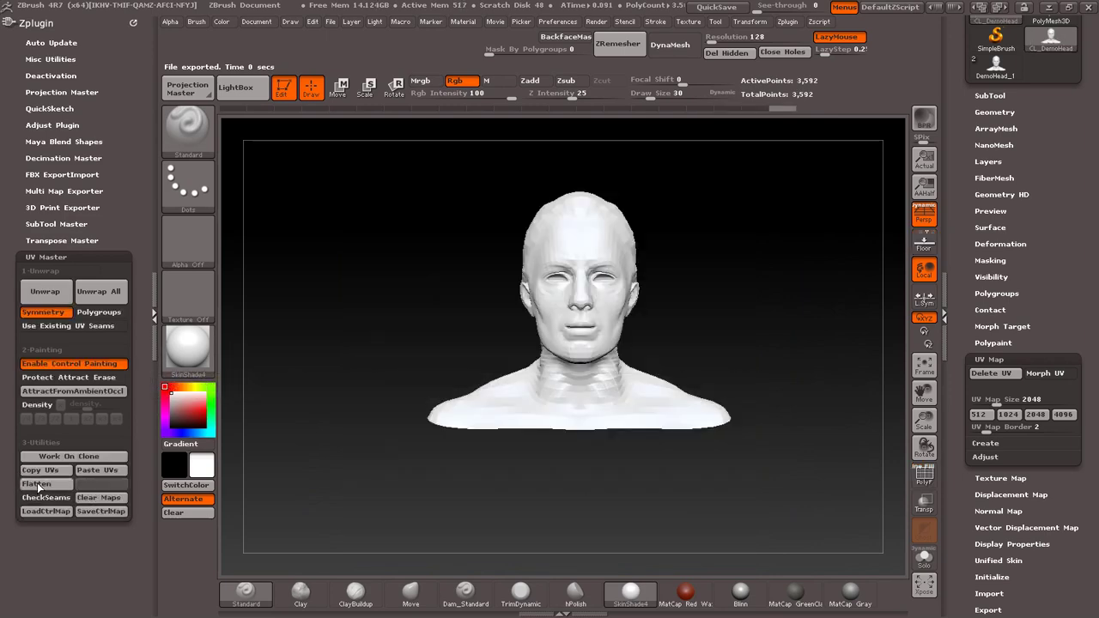
pyautogui.click(991, 96)
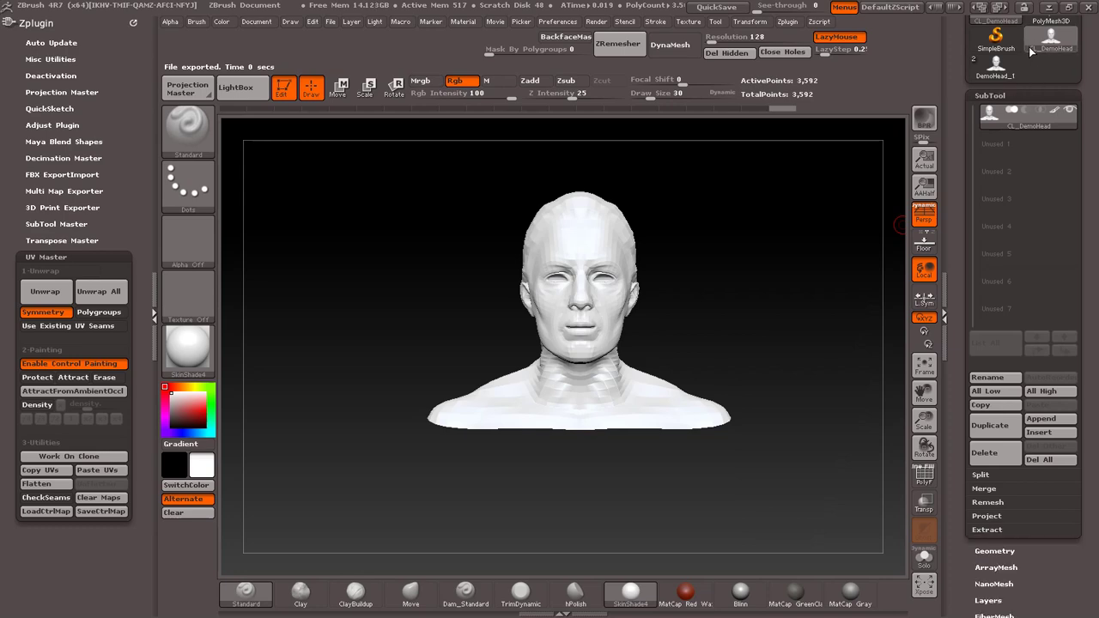
pyautogui.click(1000, 67)
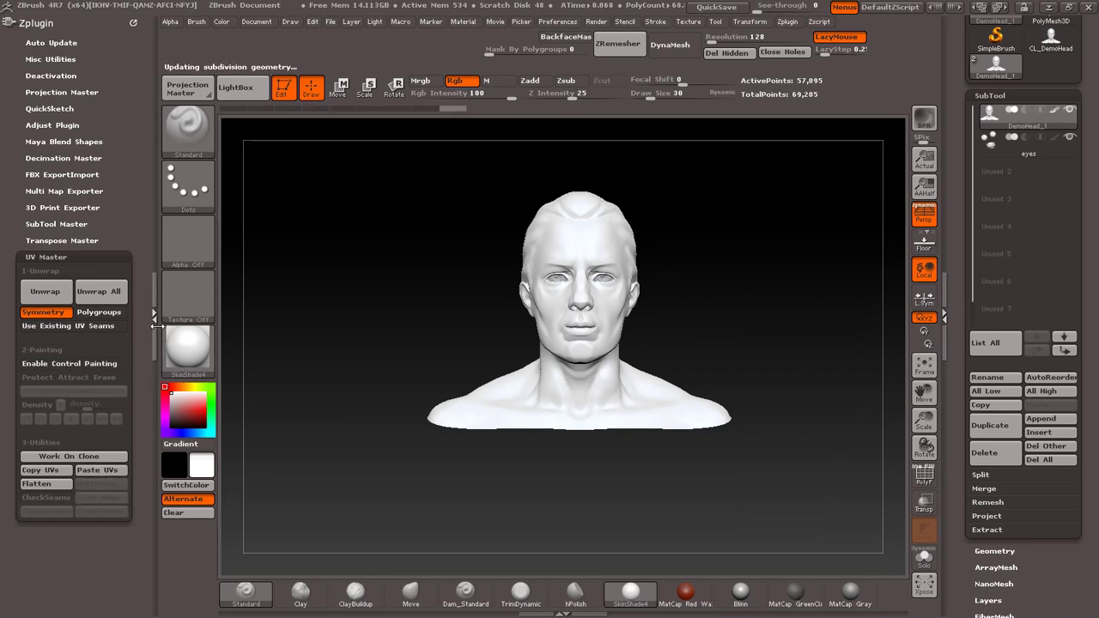
# Delete the eyes subtool with Del Other, leaving only DemoHead_1
pyautogui.click(155, 328)
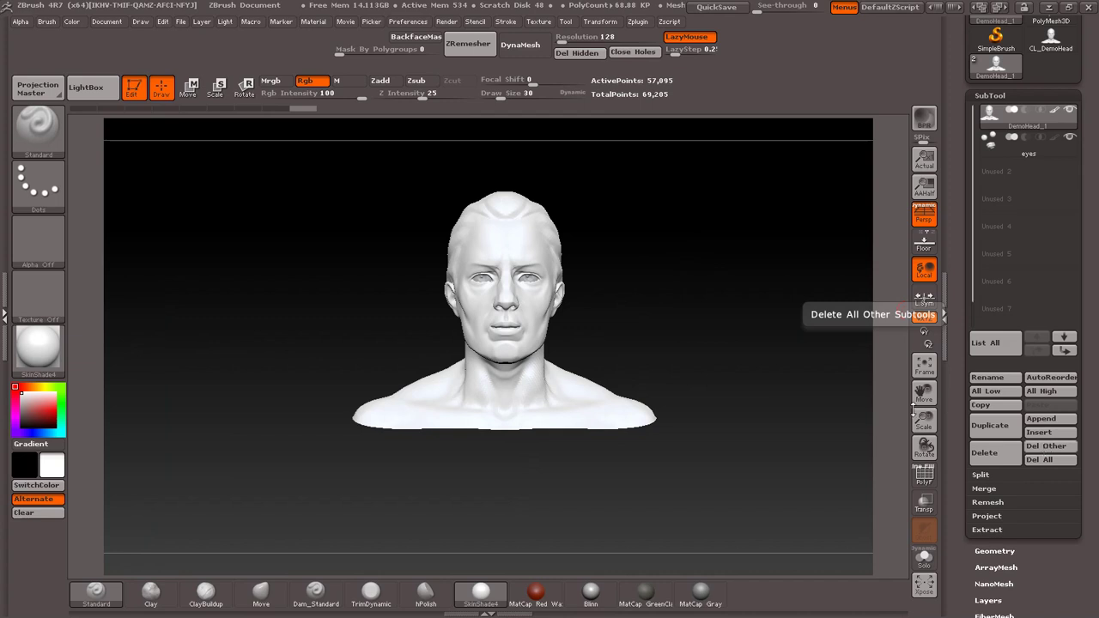
pyautogui.keyDown('alt'); pyautogui.moveTo(722, 279); pyautogui.dragTo(780, 243); pyautogui.keyUp('alt')
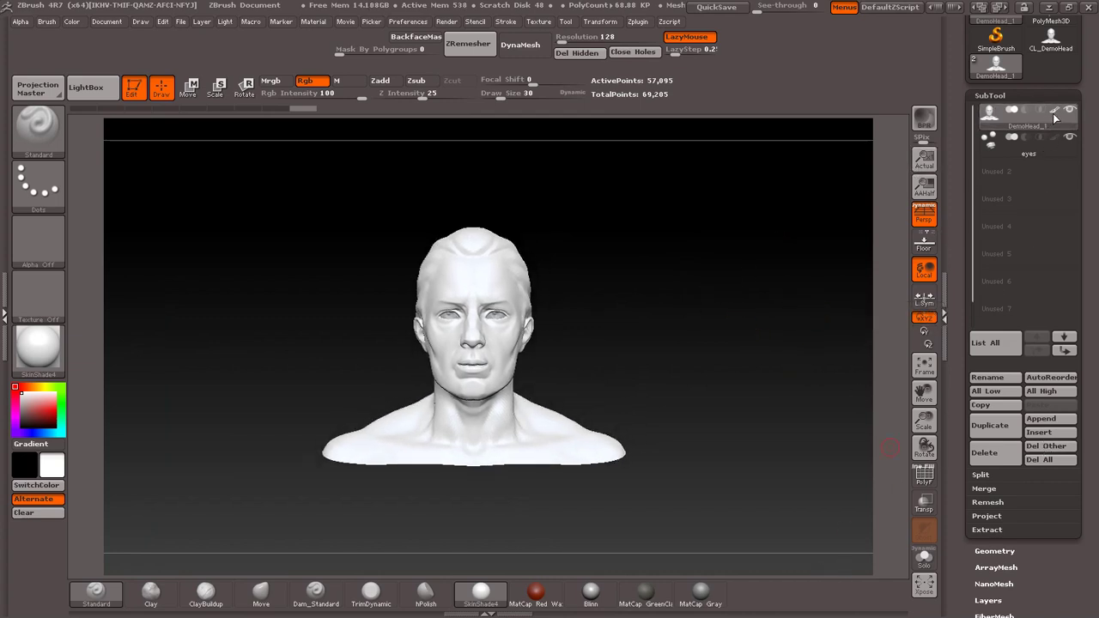
pyautogui.click(1047, 446)
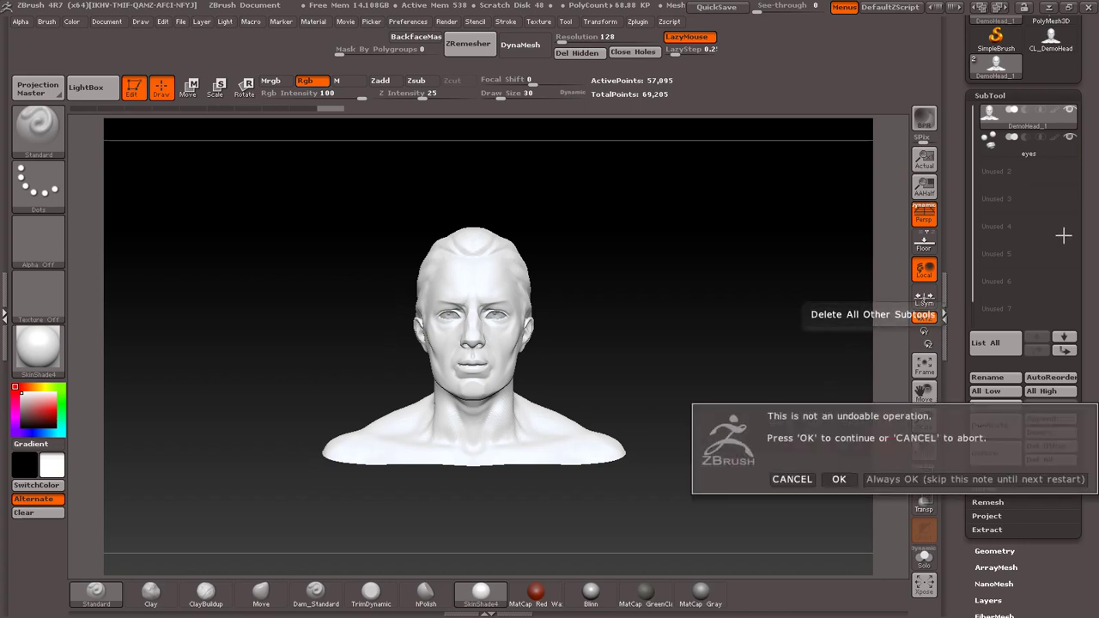
pyautogui.click(838, 479)
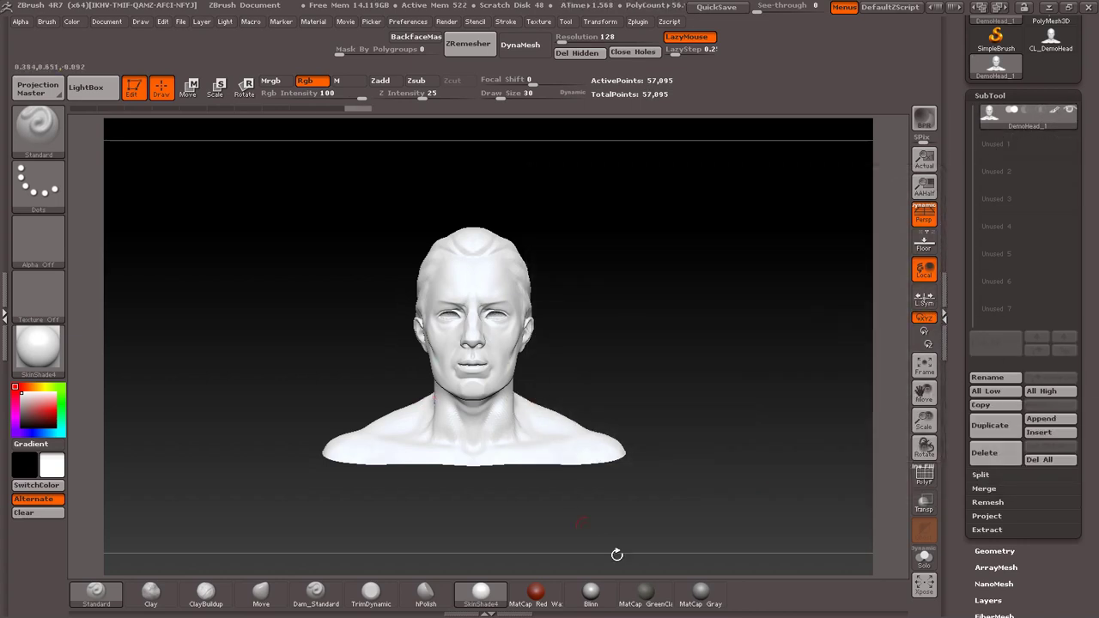
# Apply the MatCap Gray material to the bust and expand the UV Map panel
pyautogui.click(701, 591)
pyautogui.moveTo(1028, 116)
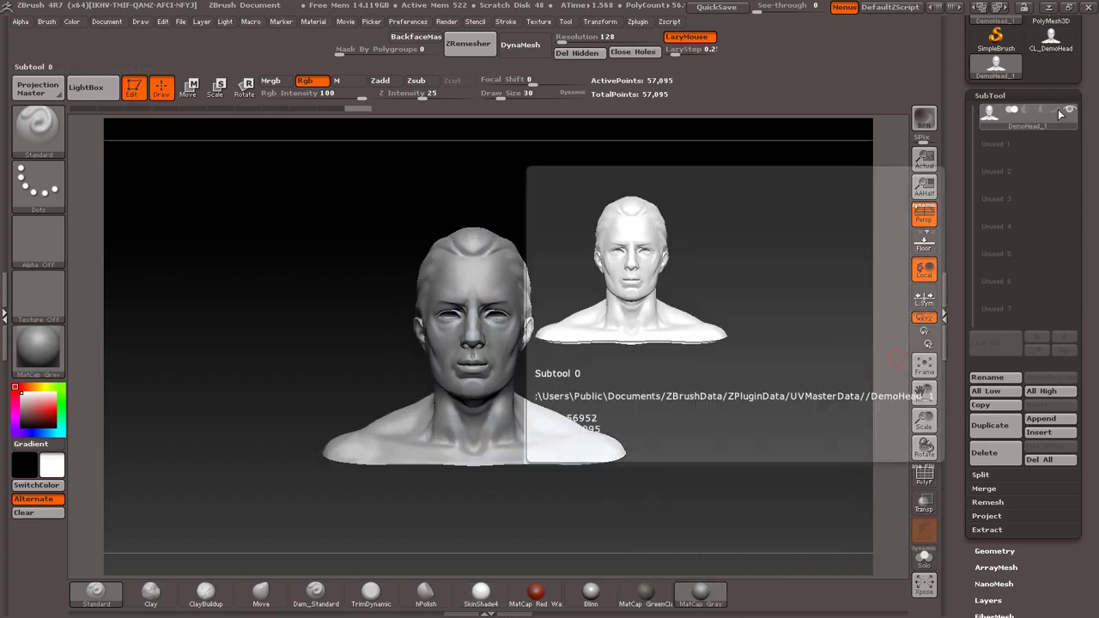
pyautogui.keyDown('alt'); pyautogui.moveTo(654, 413); pyautogui.dragTo(897, 403); pyautogui.keyUp('alt')
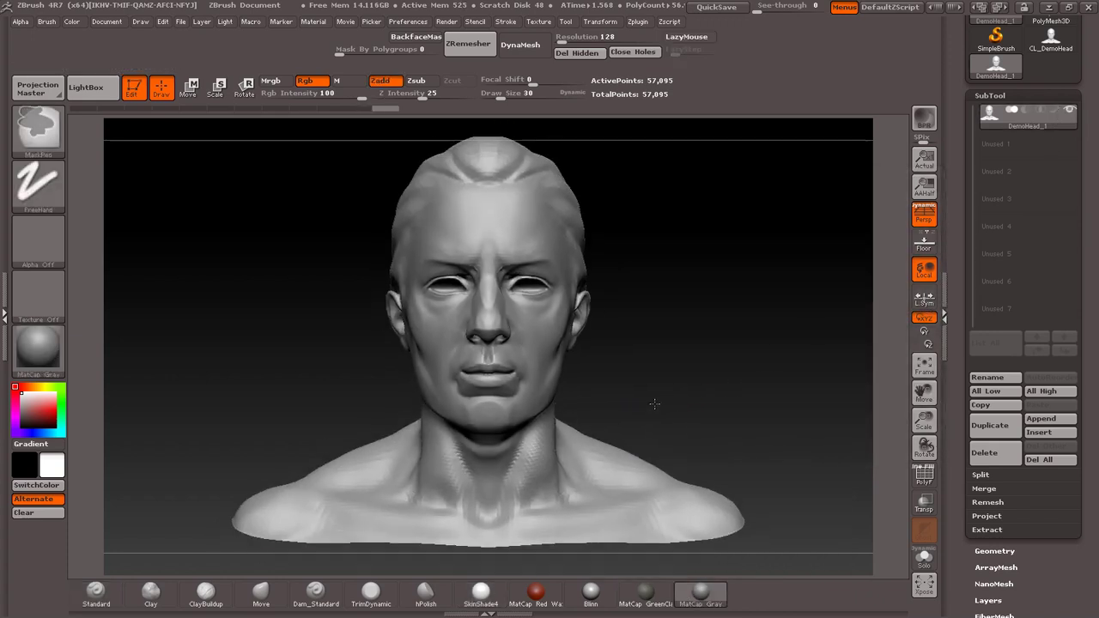
pyautogui.scroll(-5, 1090, 272)
pyautogui.moveTo(1090, 272)
pyautogui.mouseDown()
pyautogui.moveTo(1075, 244)
pyautogui.moveTo(1070, 302)
pyautogui.mouseUp()
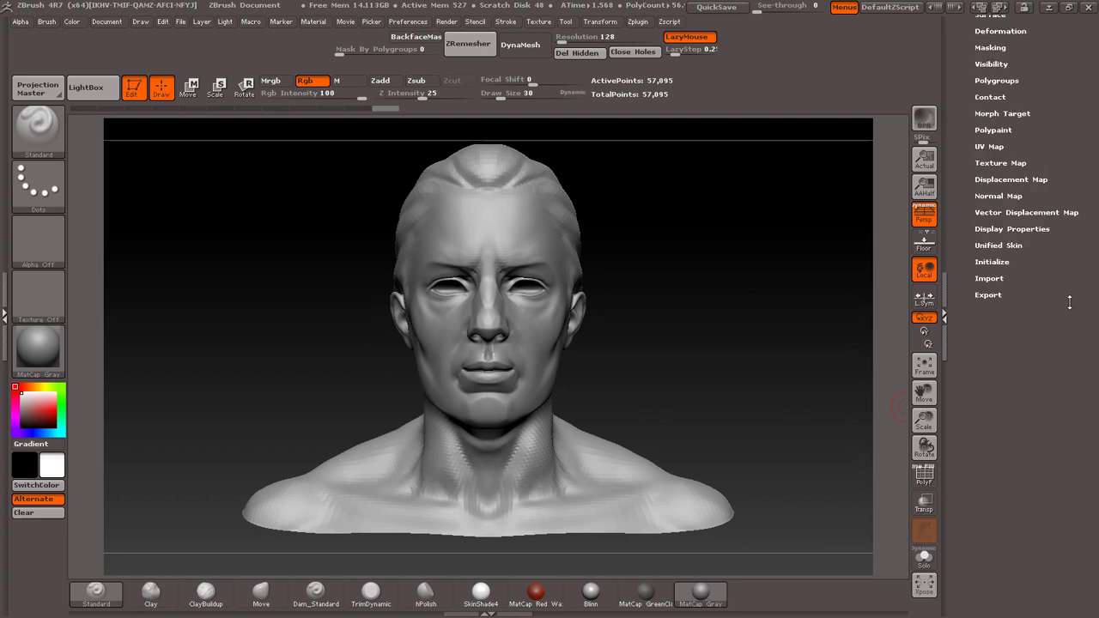
pyautogui.click(991, 146)
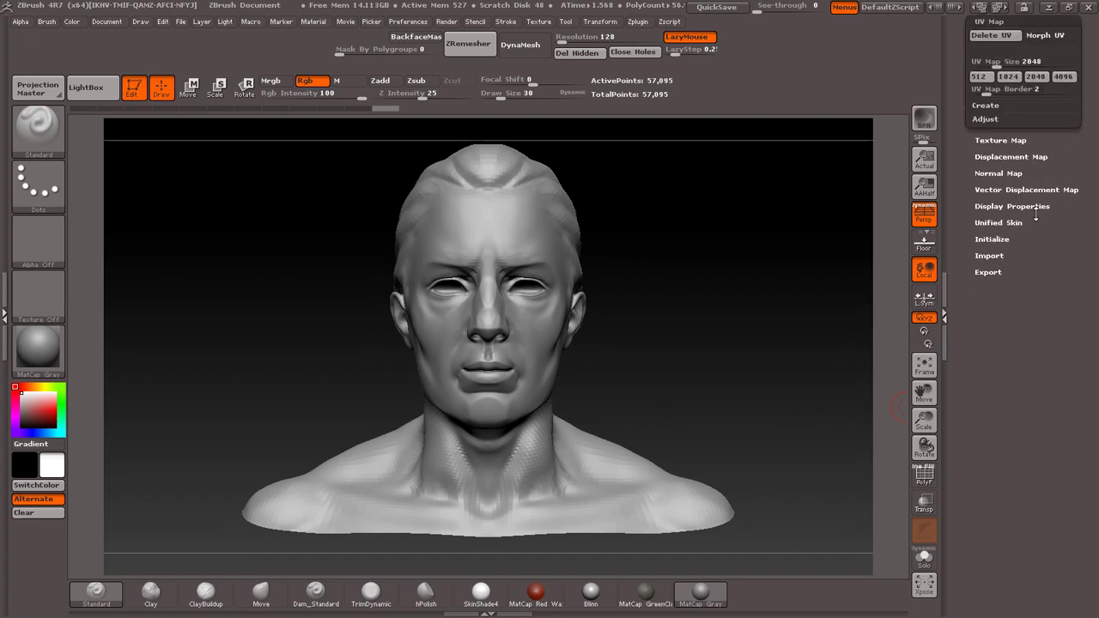
pyautogui.moveTo(1087, 156); pyautogui.dragTo(1087, 346)
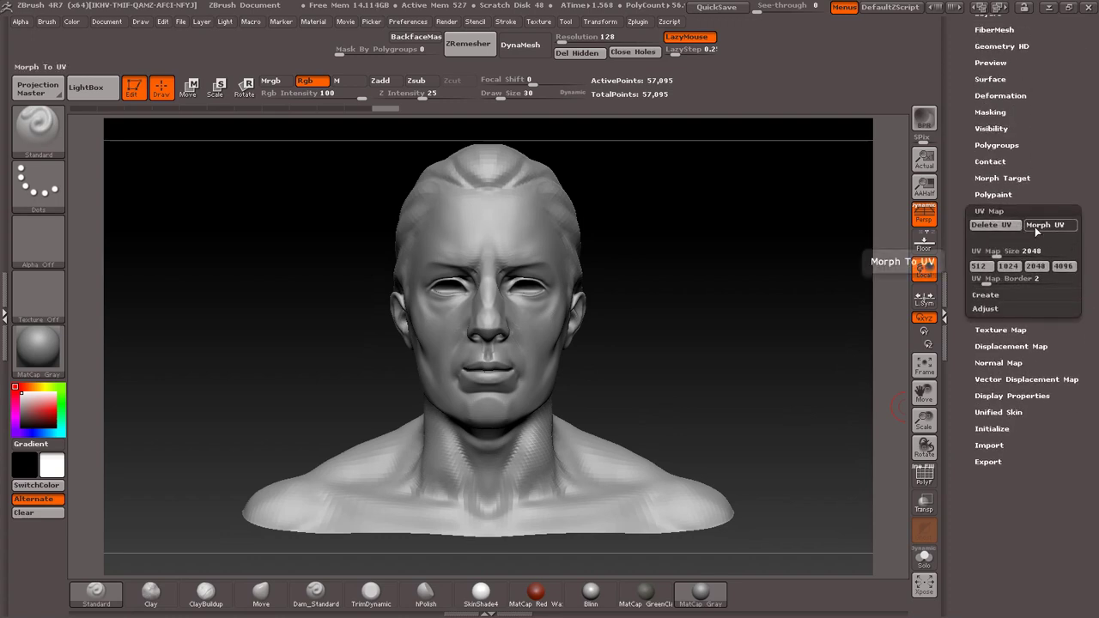
# Morph the bust flat to inspect its UV layout with PolyF, then restore it with PolyF off
pyautogui.click(1034, 227)
pyautogui.click(1034, 227)
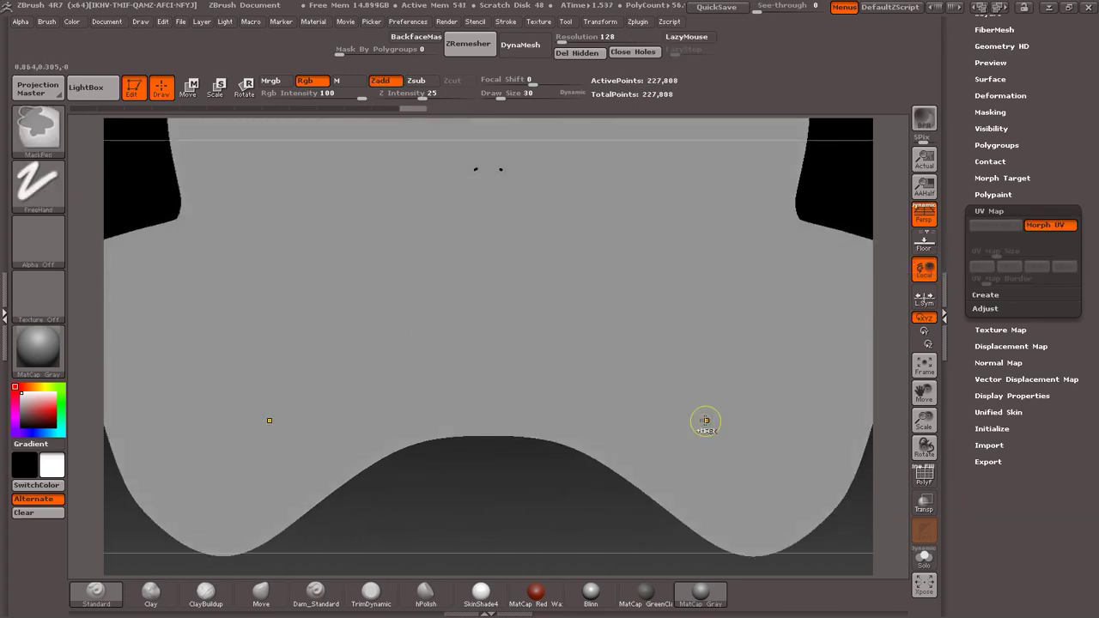
pyautogui.click(924, 474)
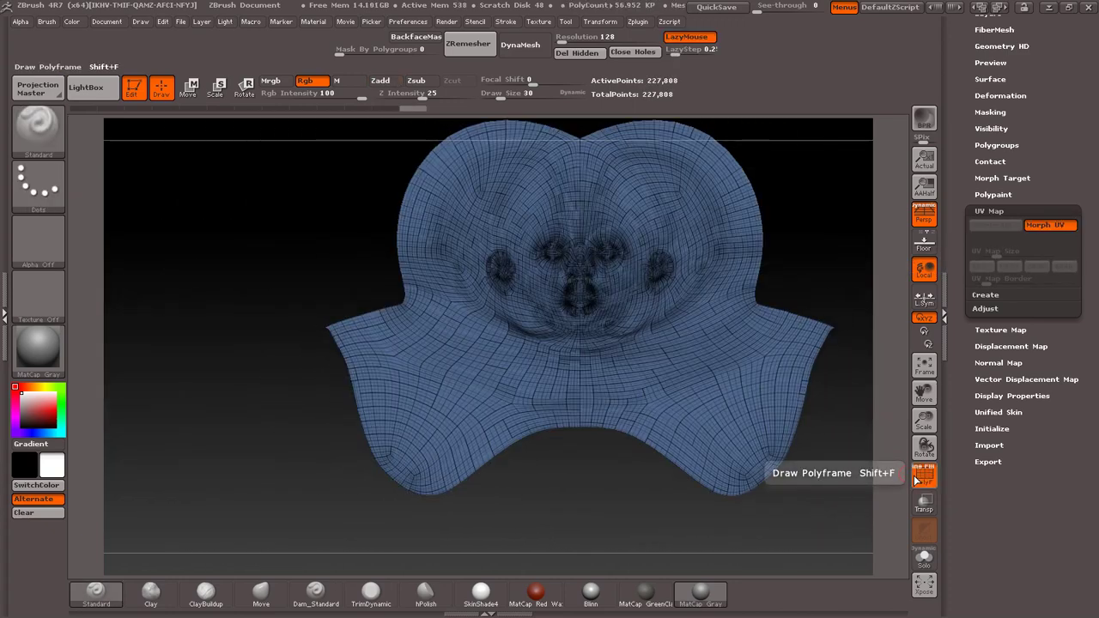
pyautogui.moveTo(792, 252)
pyautogui.keyDown('alt'); pyautogui.mouseDown()
pyautogui.moveTo(695, 297)
pyautogui.moveTo(452, 275)
pyautogui.mouseUp(); pyautogui.keyUp('alt')
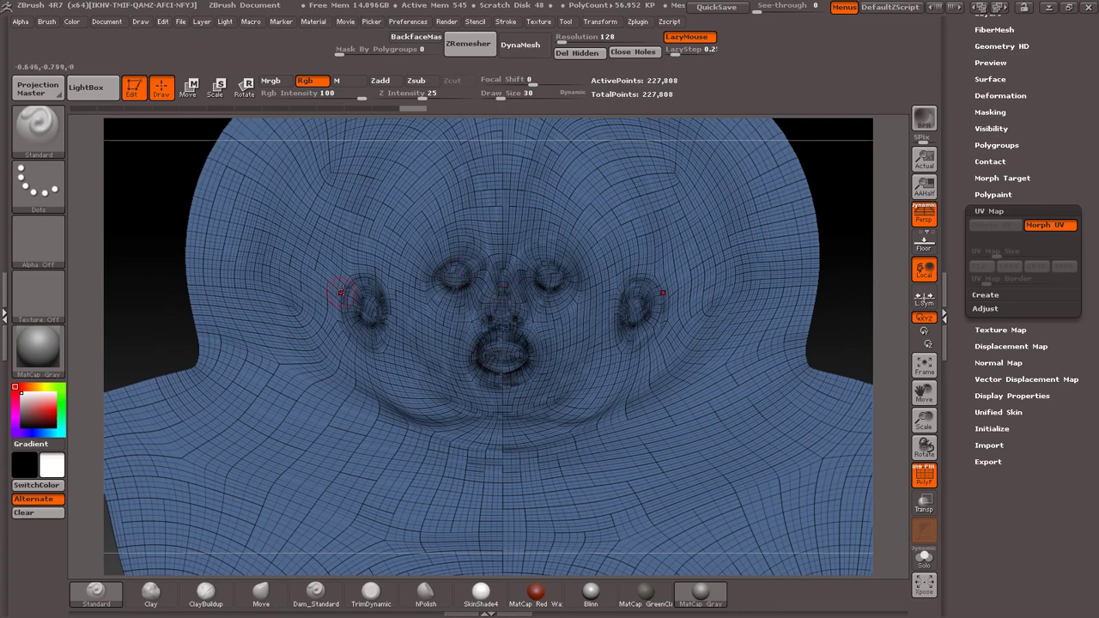
pyautogui.keyDown('alt'); pyautogui.moveTo(341, 292); pyautogui.dragTo(360, 249); pyautogui.keyUp('alt')
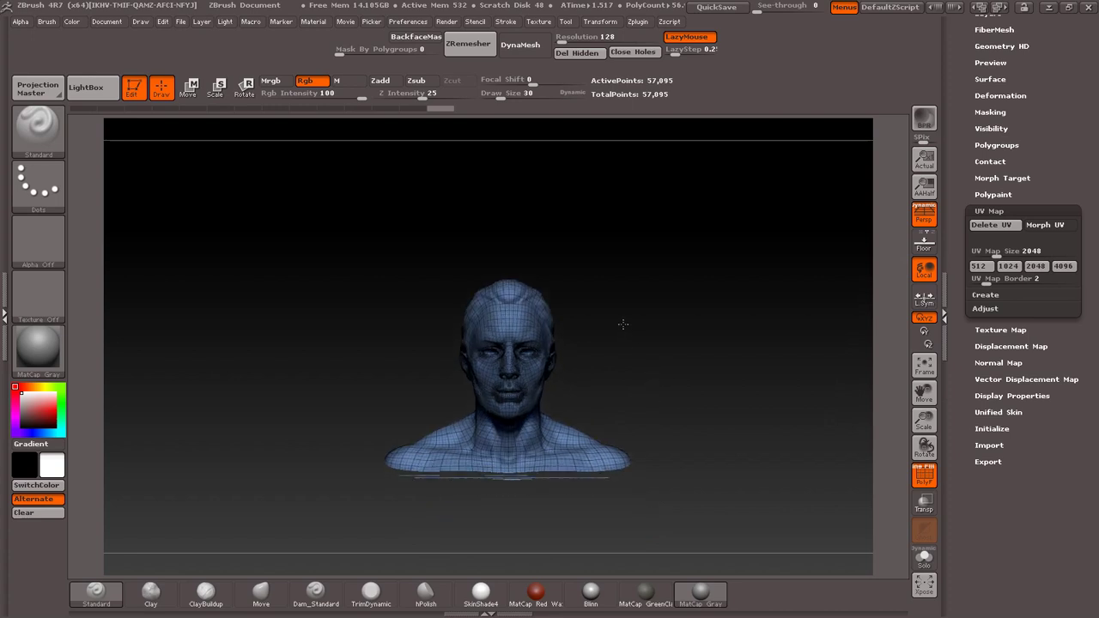
pyautogui.keyDown('alt'); pyautogui.moveTo(623, 324); pyautogui.dragTo(630, 344); pyautogui.keyUp('alt')
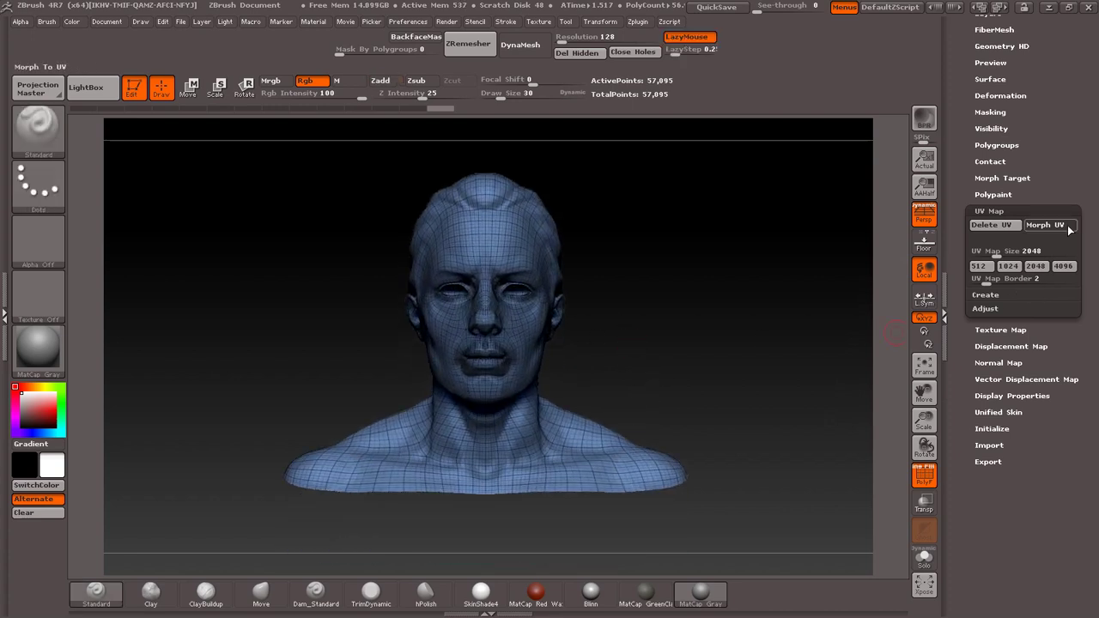
pyautogui.click(923, 474)
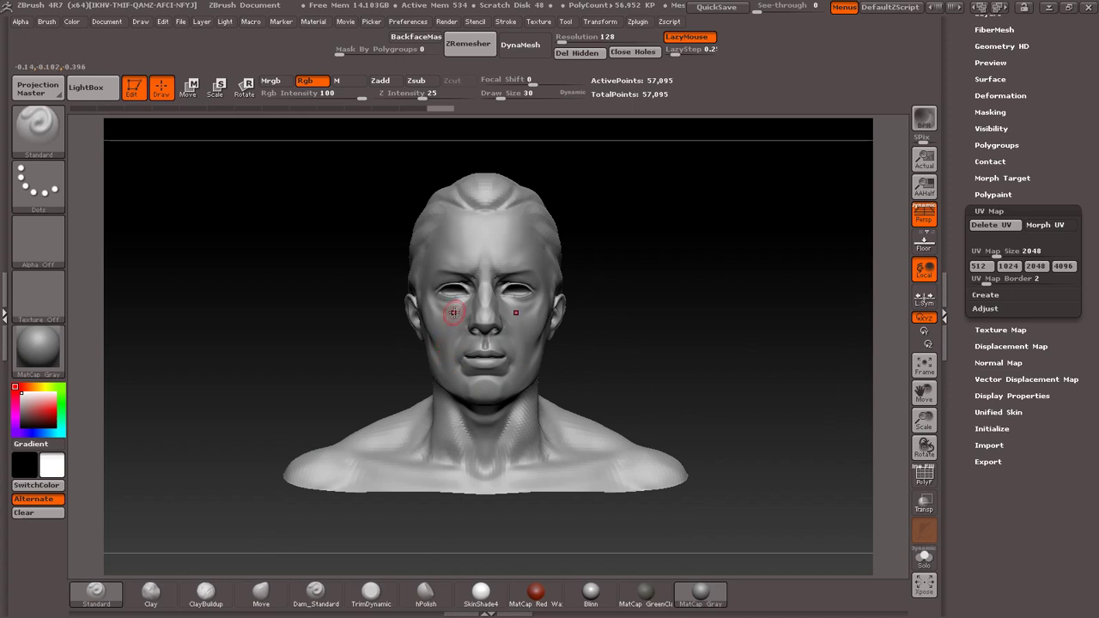
# Set the brush Draw Size to 69
pyautogui.press('s')
pyautogui.click(471, 291)
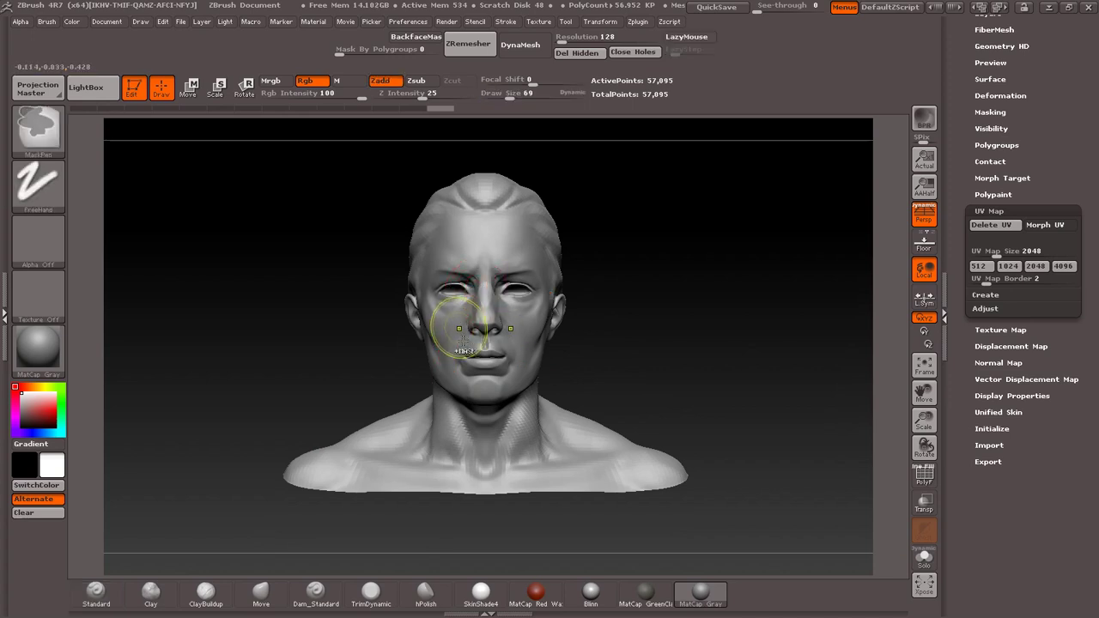
pyautogui.keyDown('alt'); pyautogui.moveTo(468, 313); pyautogui.dragTo(581, 381); pyautogui.keyUp('alt')
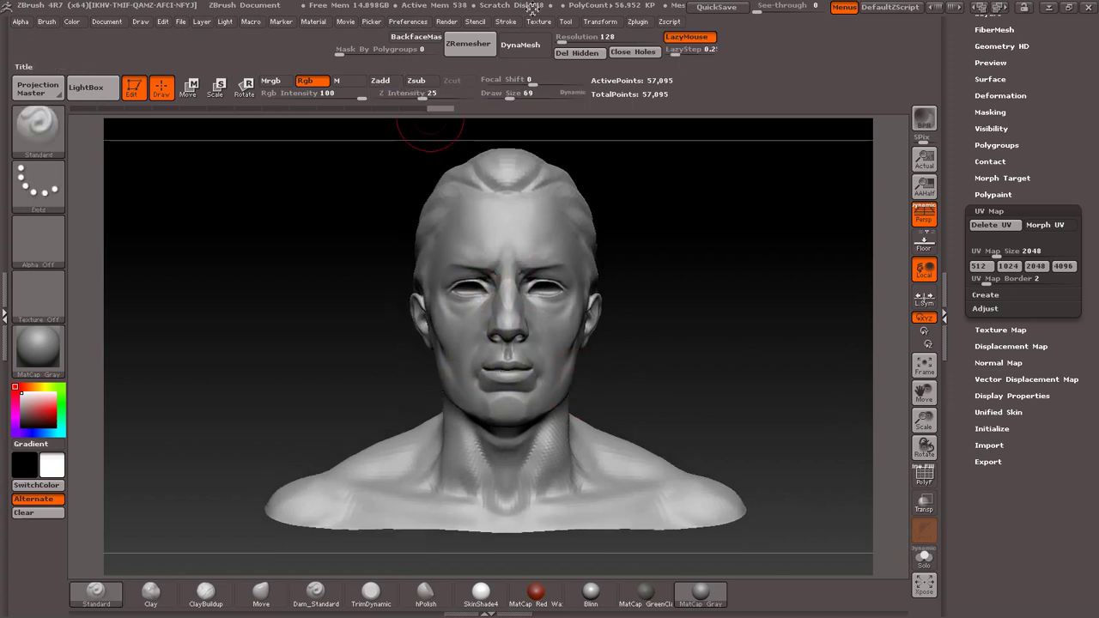
# Import the face image from the Desktop's human skin folder as a texture and add it to Spotlight
pyautogui.click(541, 24)
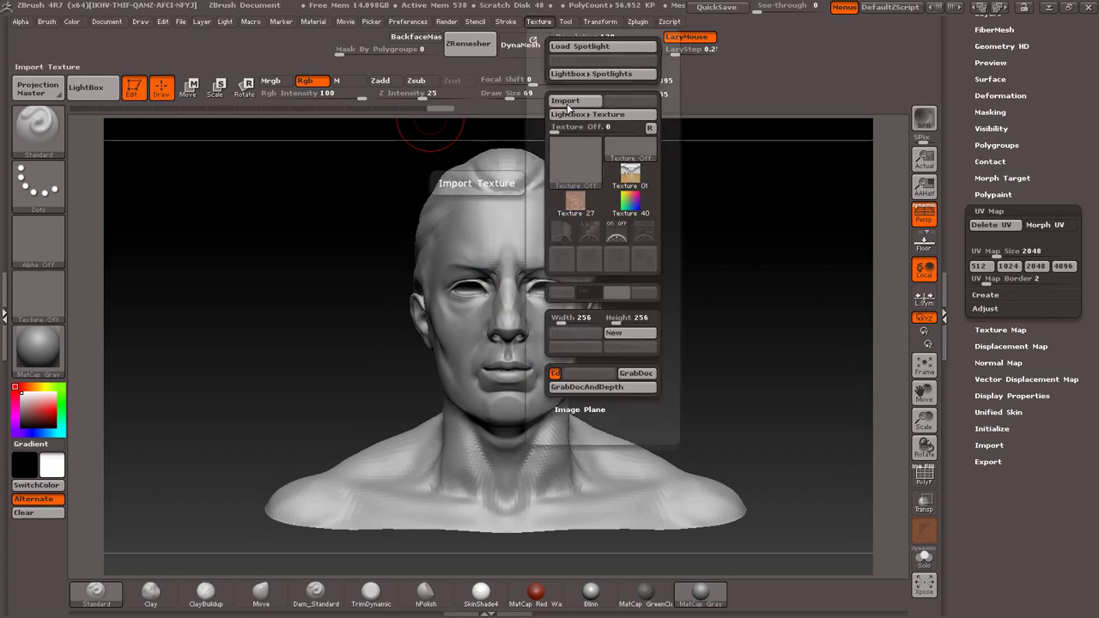
pyautogui.click(567, 103)
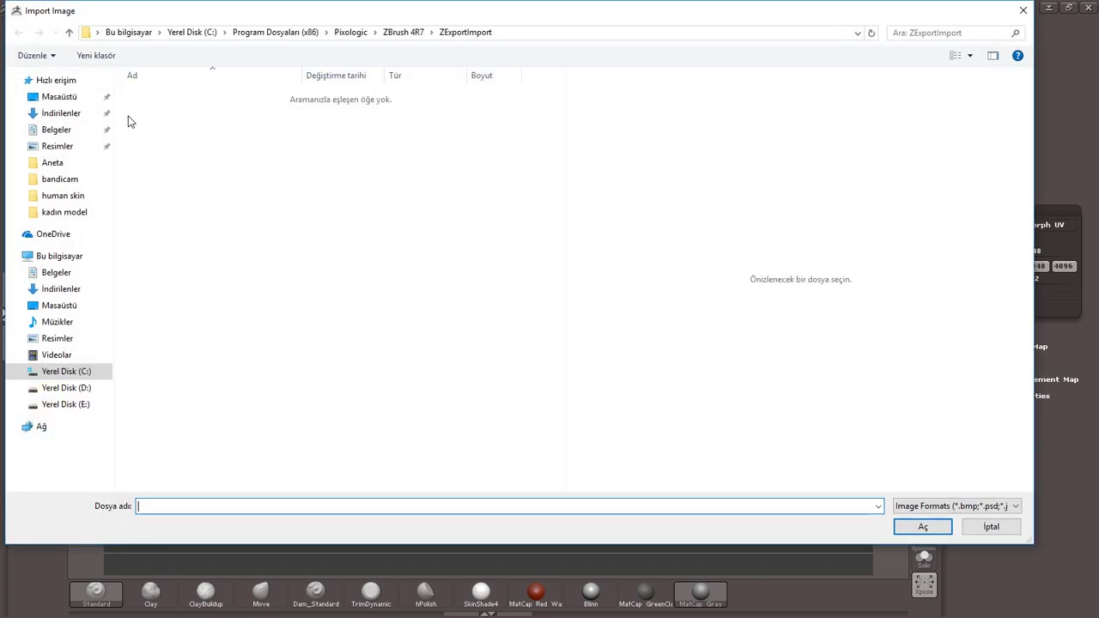
pyautogui.click(59, 97)
pyautogui.doubleClick(307, 230)
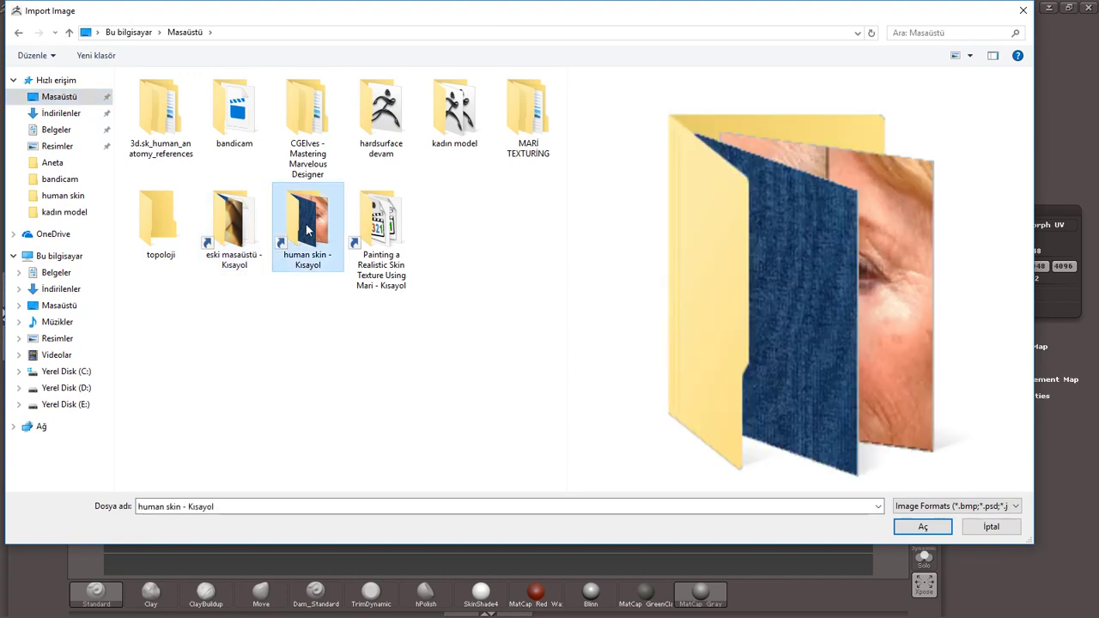
pyautogui.doubleClick(456, 119)
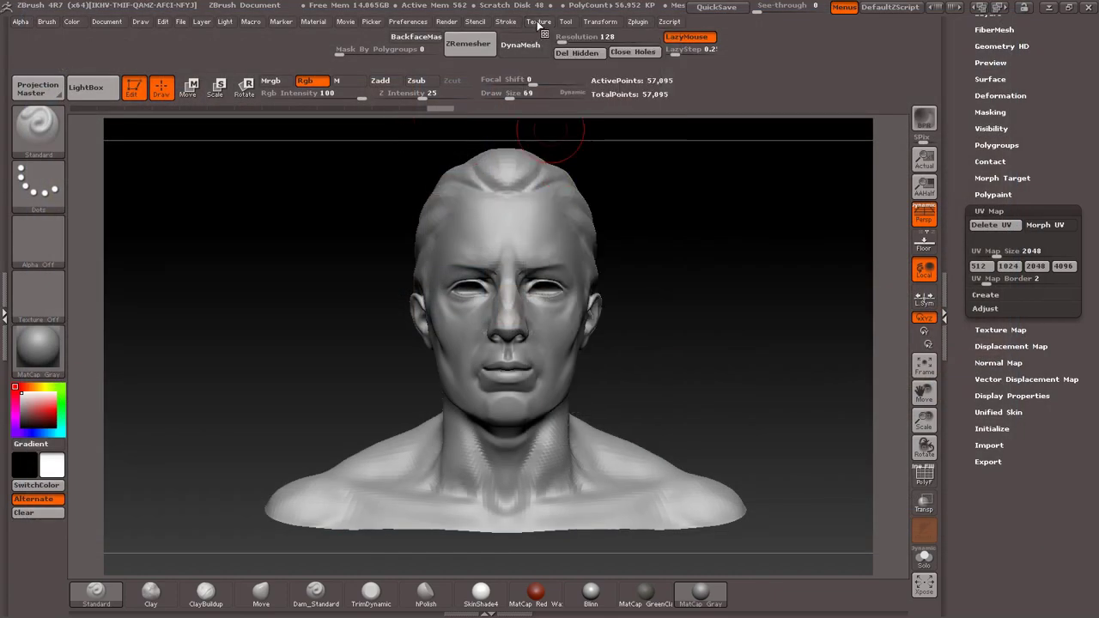
pyautogui.click(538, 22)
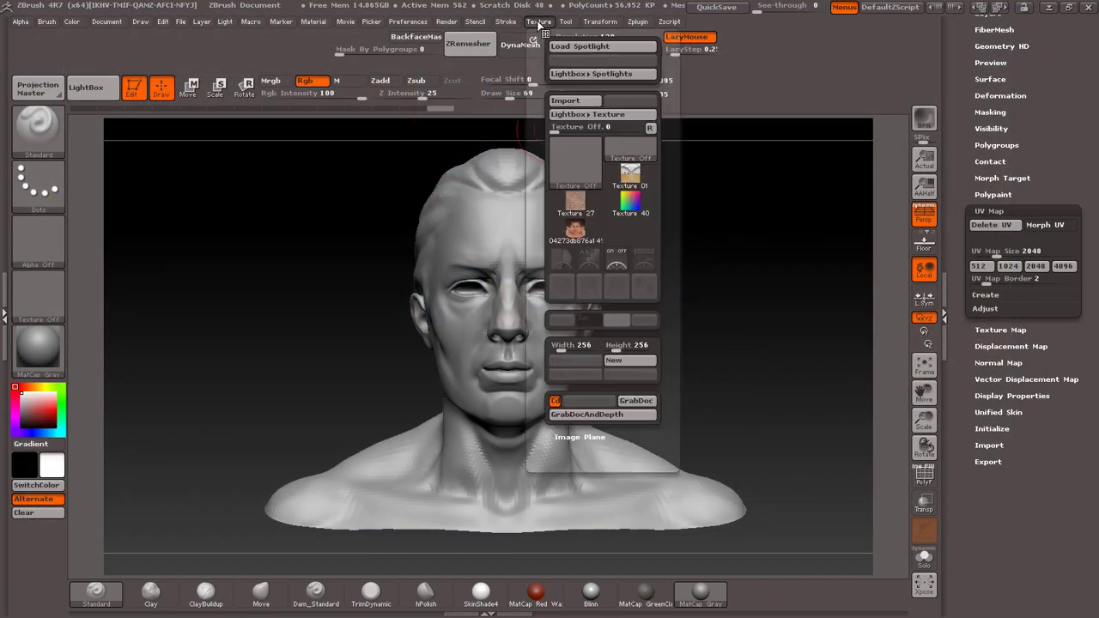
pyautogui.click(575, 228)
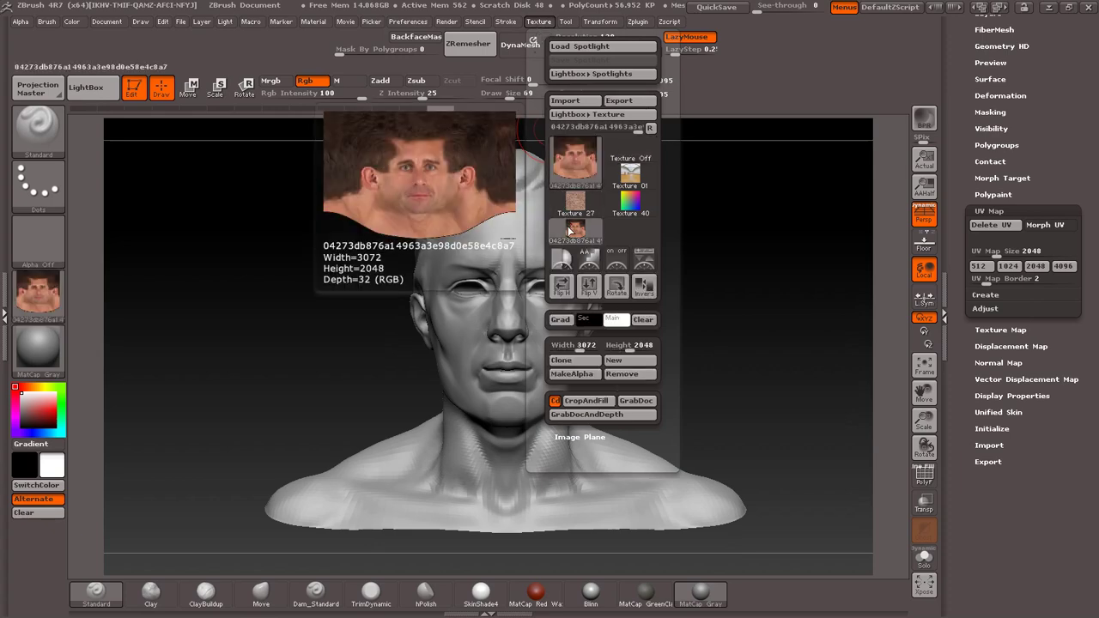
pyautogui.click(643, 267)
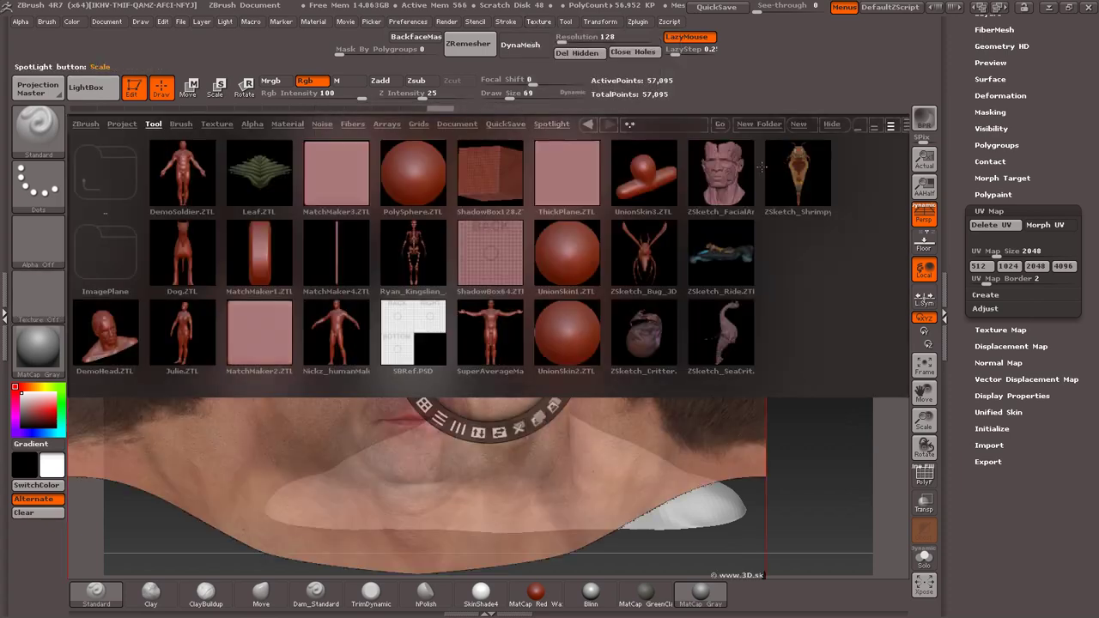
# Move, scale, rotate and fade the face photo in Spotlight to fit the bust's face, then hide Spotlight
pyautogui.click(832, 125)
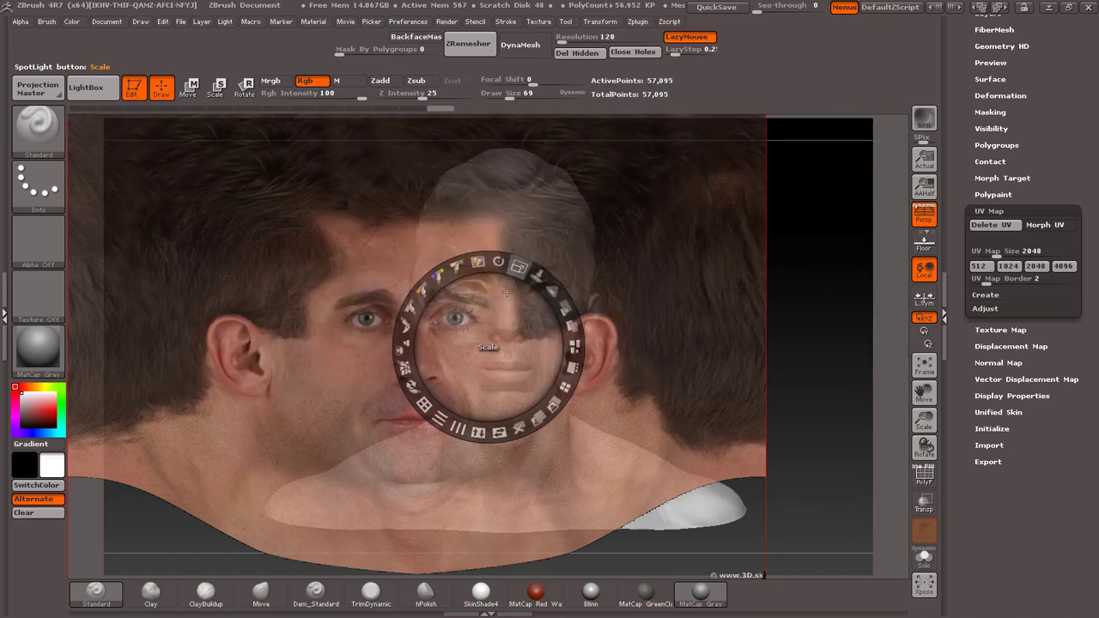
pyautogui.moveTo(475, 294); pyautogui.dragTo(563, 266)
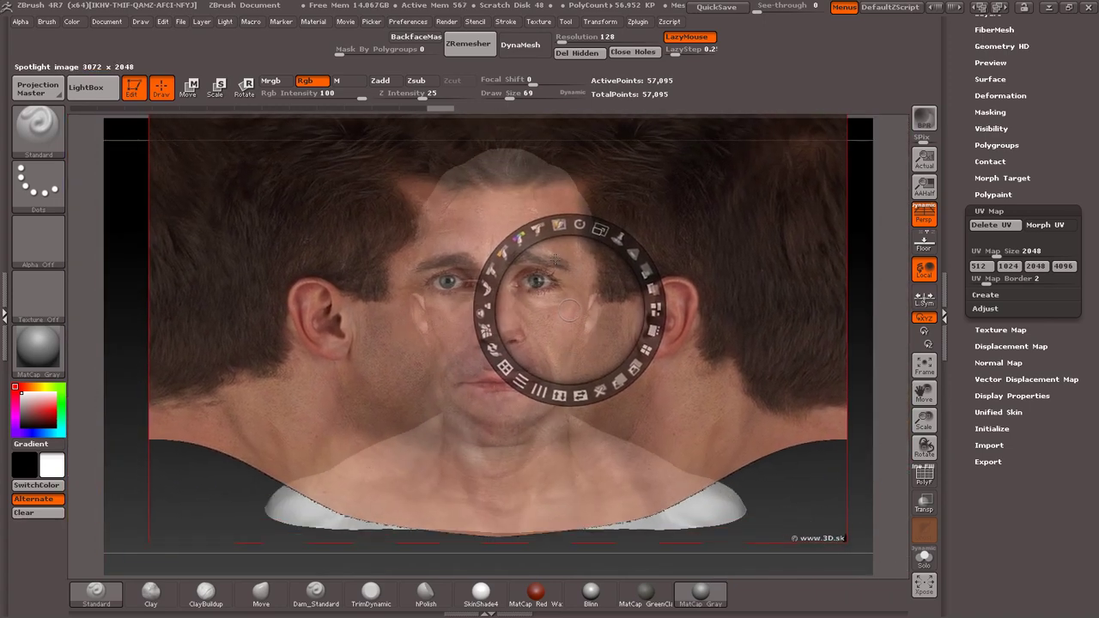
pyautogui.moveTo(611, 237)
pyautogui.mouseDown()
pyautogui.moveTo(640, 232)
pyautogui.moveTo(611, 233)
pyautogui.mouseUp()
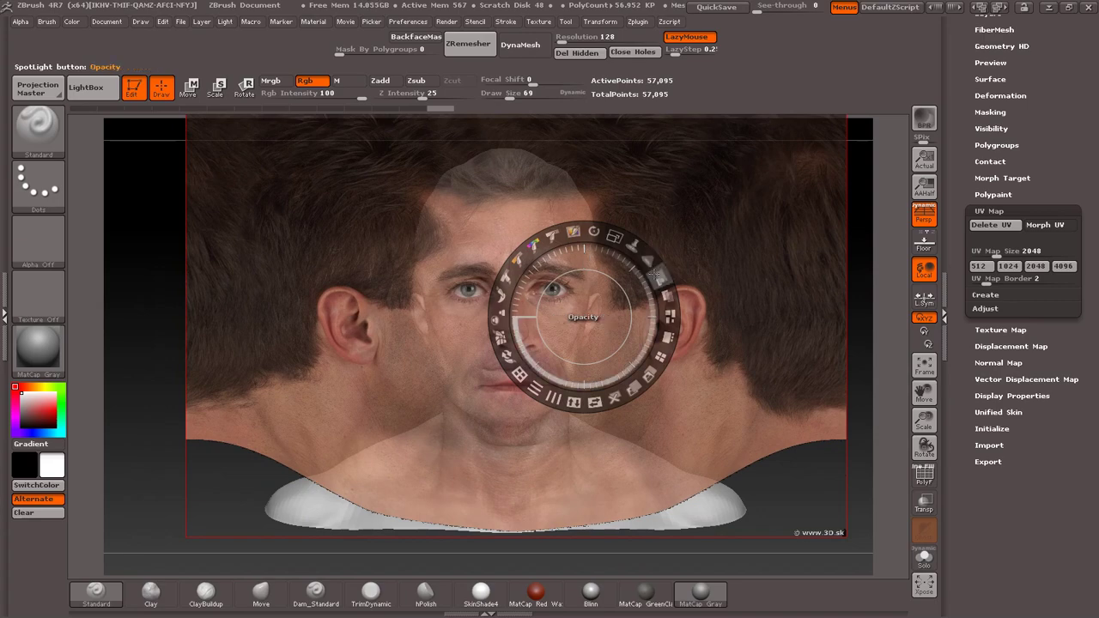
pyautogui.moveTo(654, 275)
pyautogui.mouseDown()
pyautogui.moveTo(630, 202)
pyautogui.moveTo(661, 217)
pyautogui.moveTo(583, 317)
pyautogui.mouseUp()
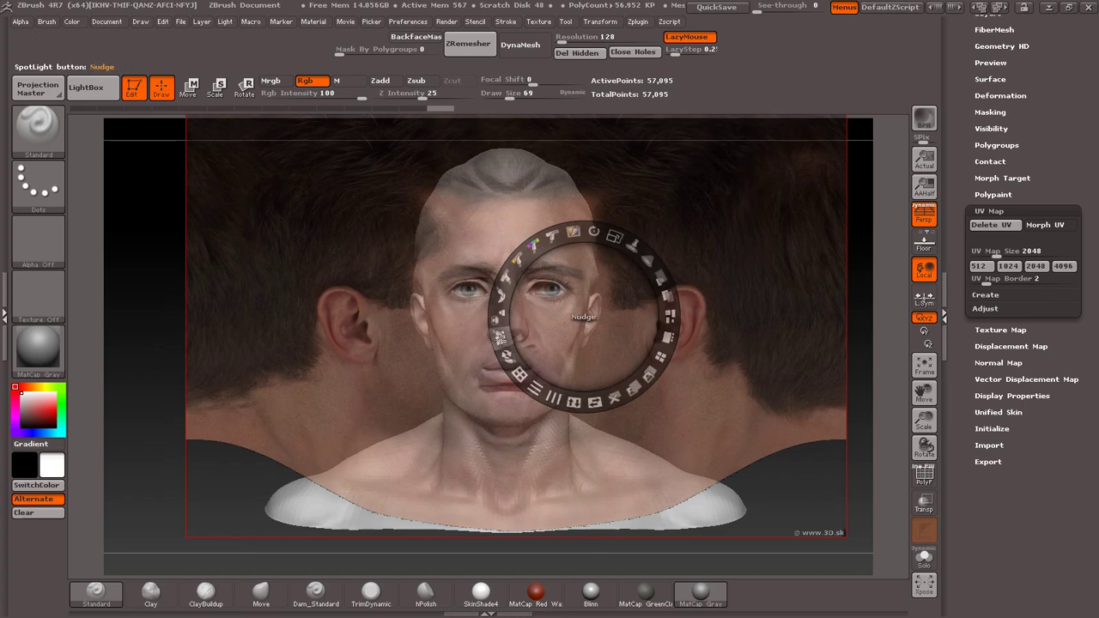
pyautogui.moveTo(596, 276); pyautogui.dragTo(592, 276)
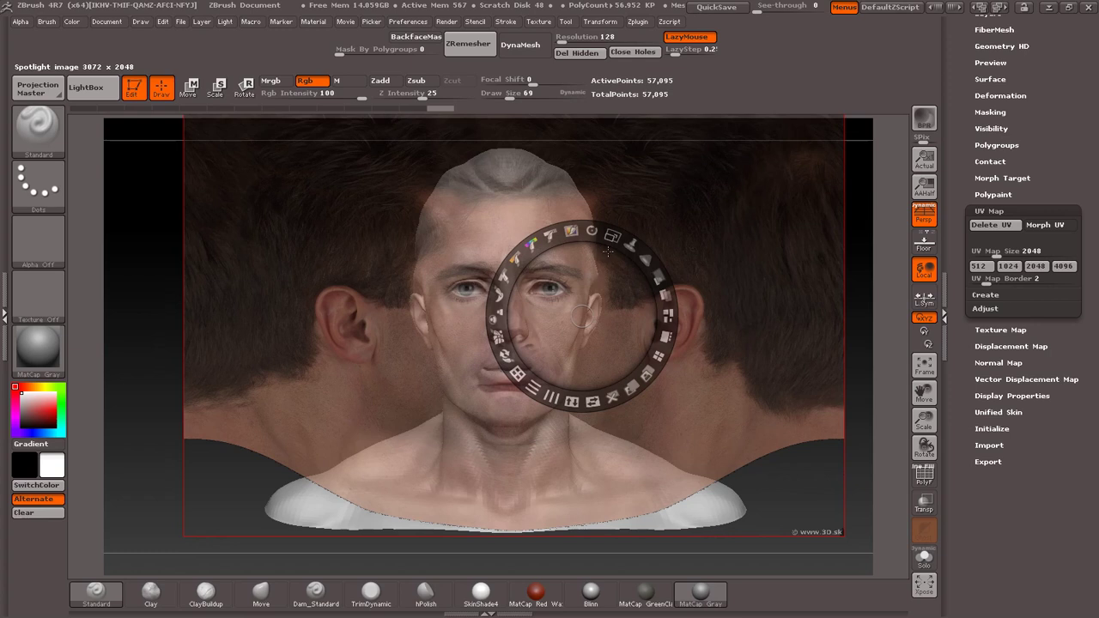
pyautogui.moveTo(607, 251); pyautogui.dragTo(592, 250)
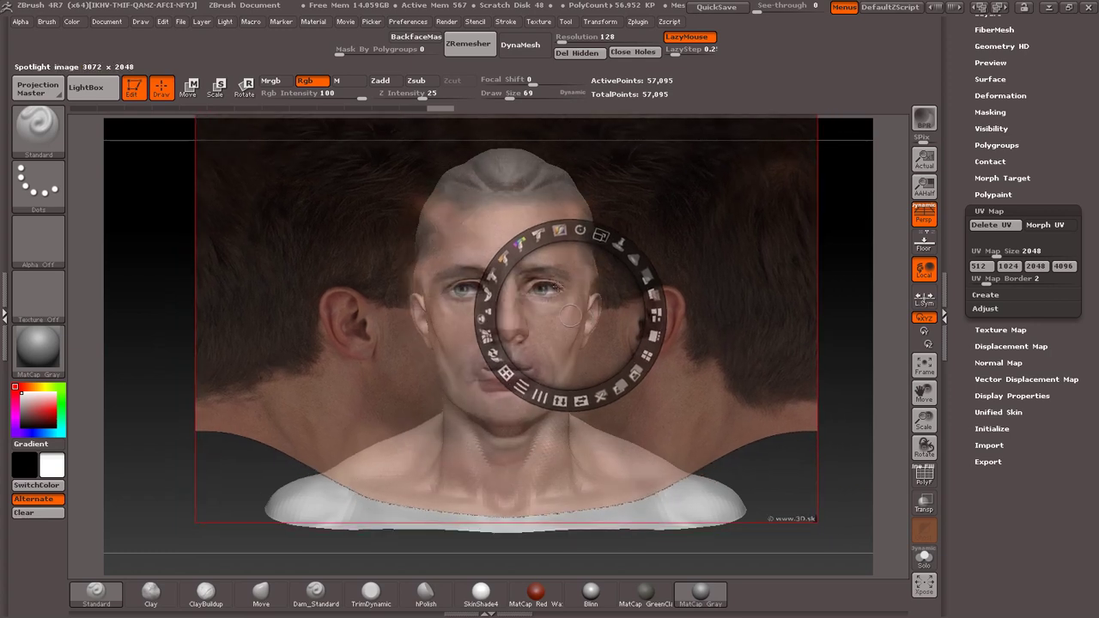
pyautogui.moveTo(565, 267); pyautogui.dragTo(571, 268)
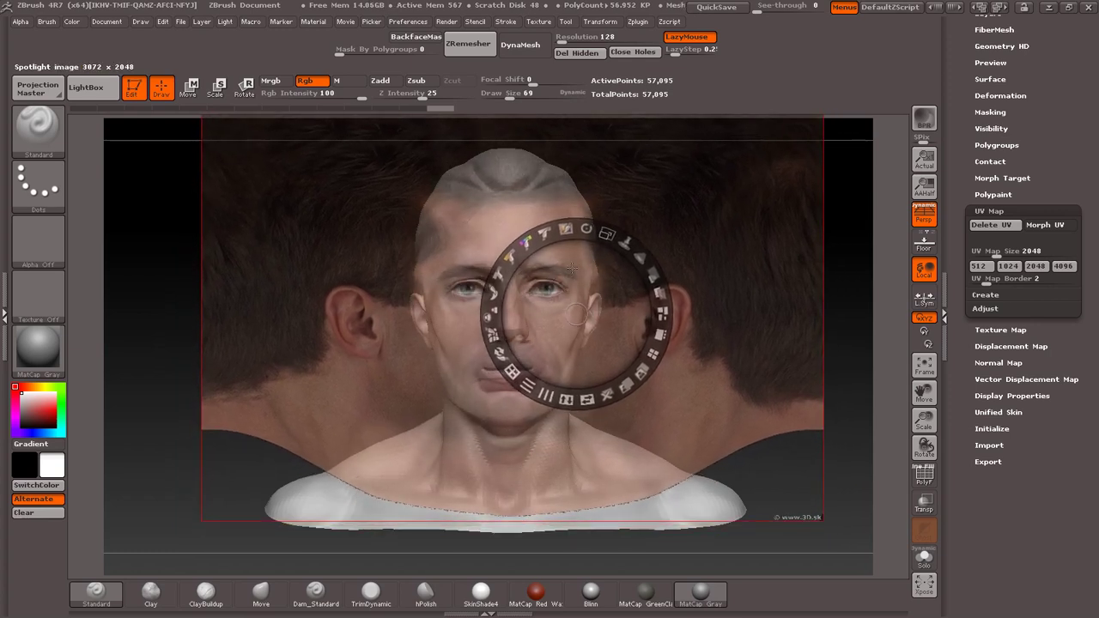
pyautogui.click(727, 228)
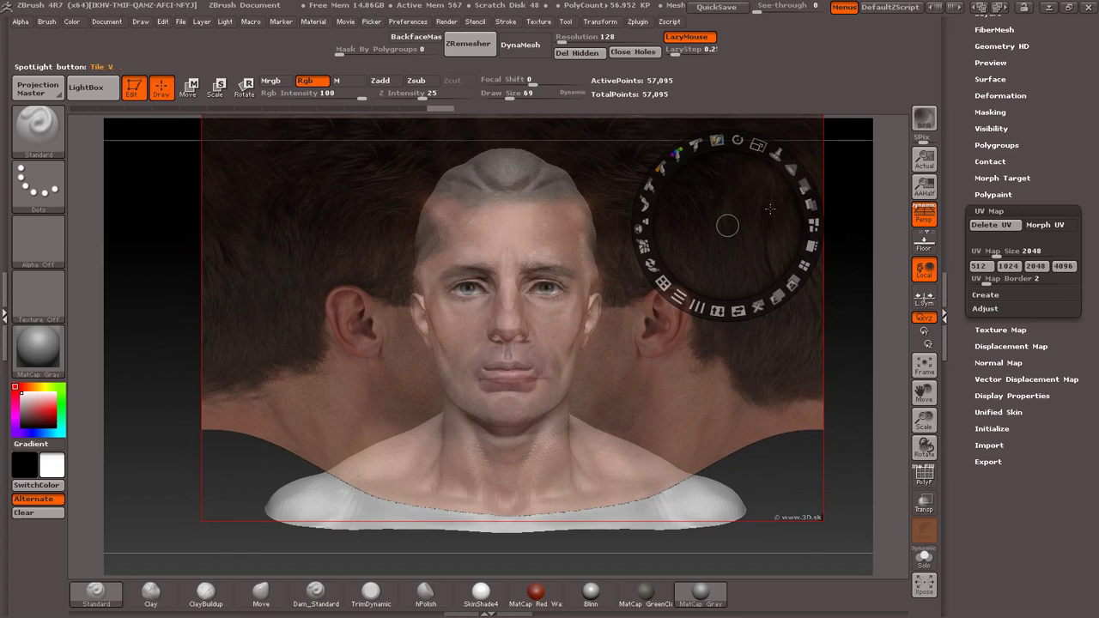
pyautogui.press('shift')
pyautogui.hotkey('shift', 'z')
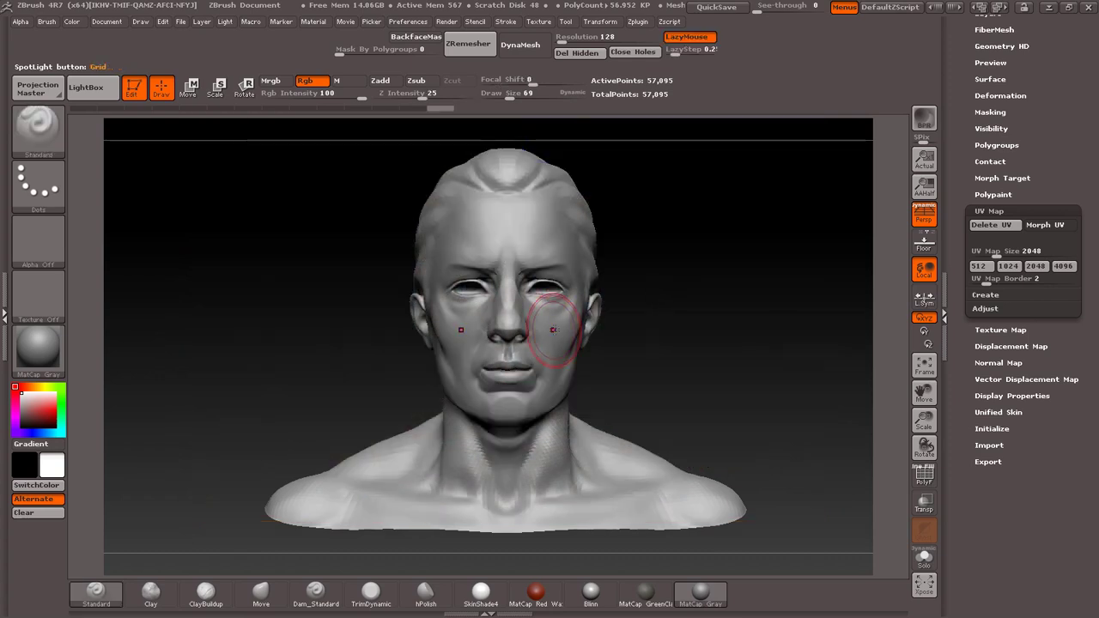
# Frame the head, bring Spotlight back and delete the extra semi-transparent face image
pyautogui.press('f')
pyautogui.press('shift')
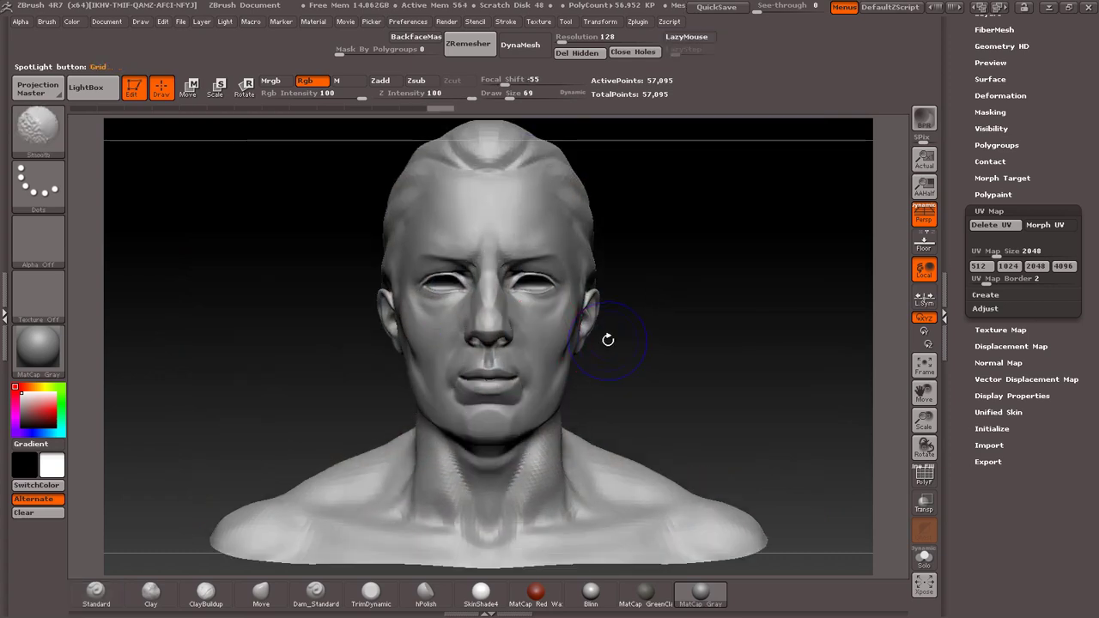
pyautogui.hotkey('shift', 'z')
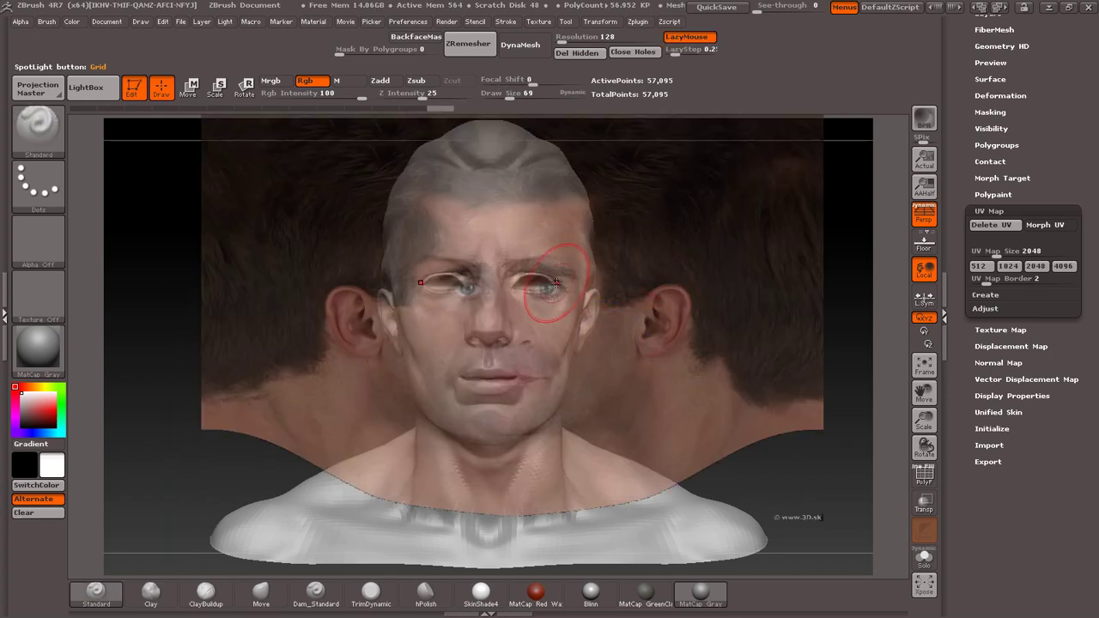
pyautogui.press('z')
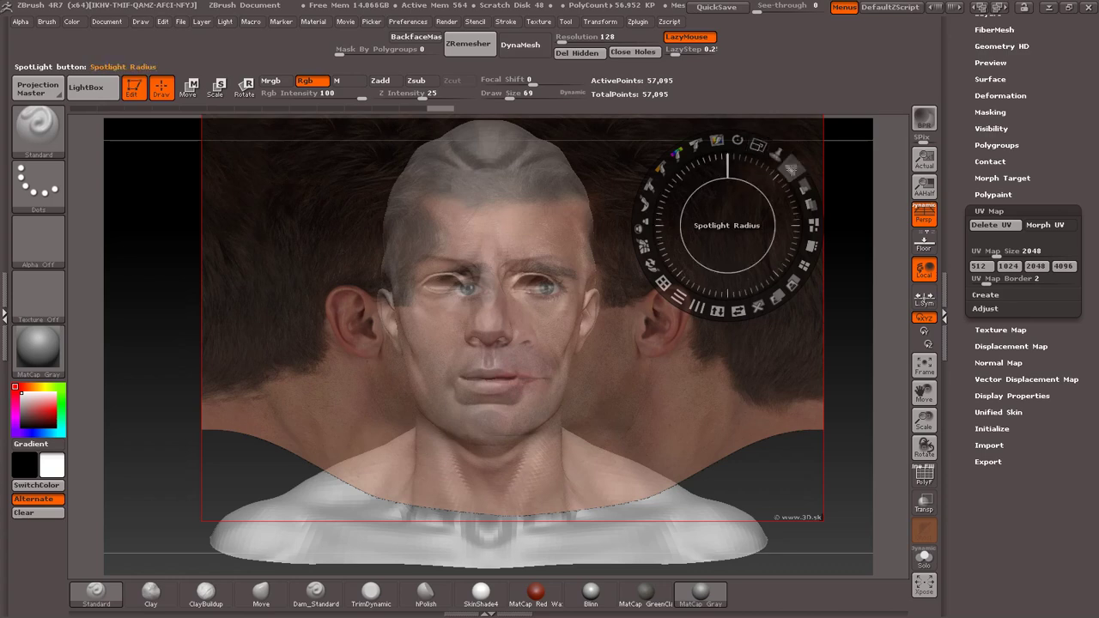
pyautogui.click(712, 212)
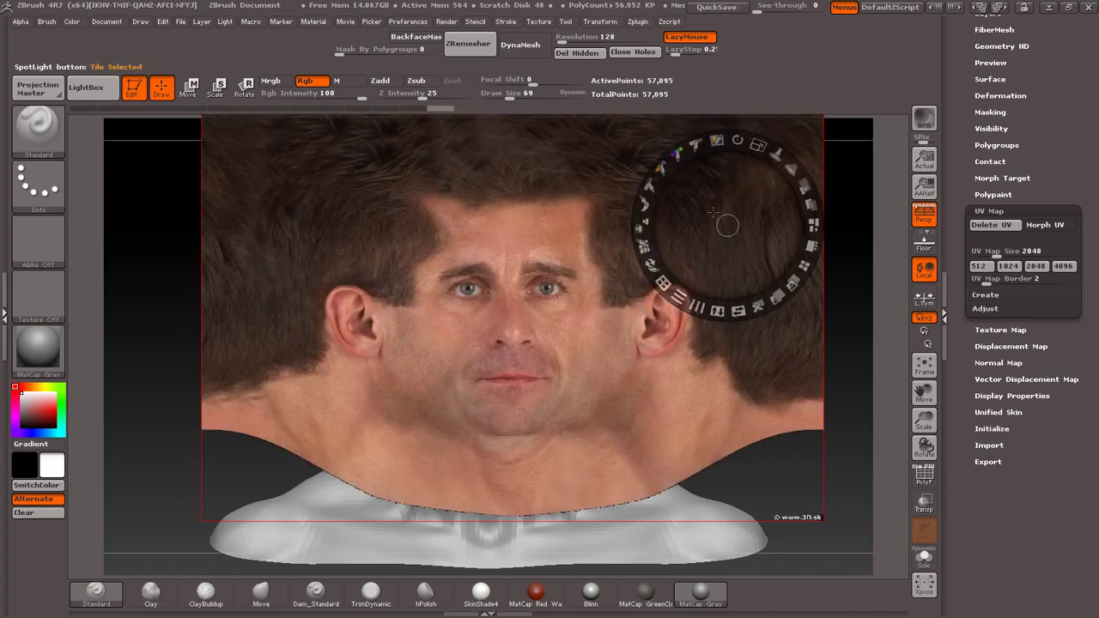
pyautogui.press('z')
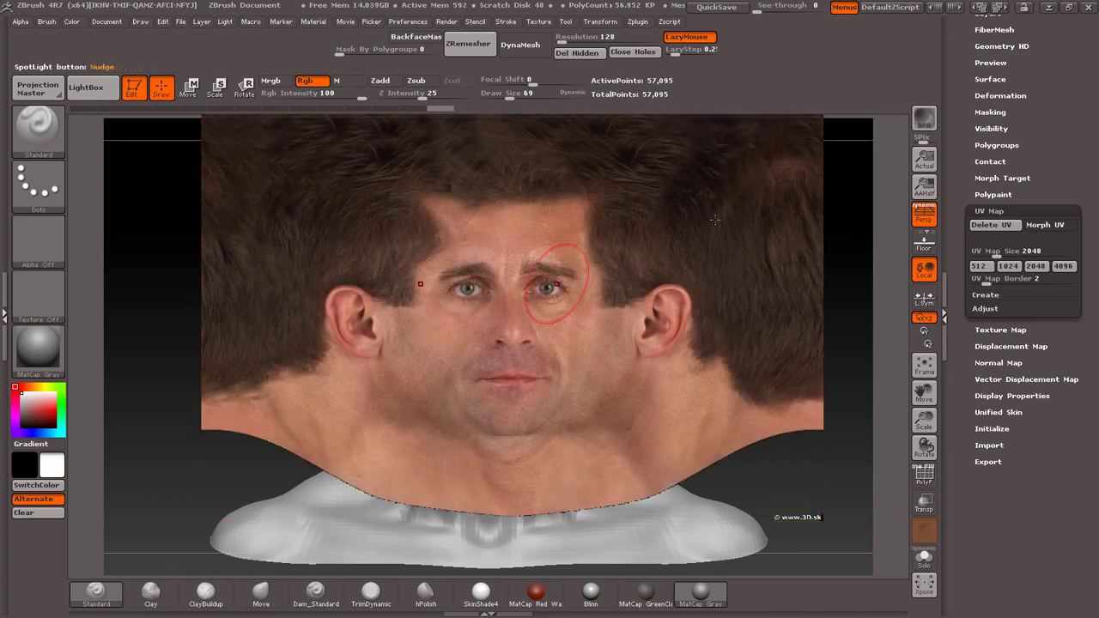
# Realign the face photo over the head, shifting it right and then left
pyautogui.press('z')
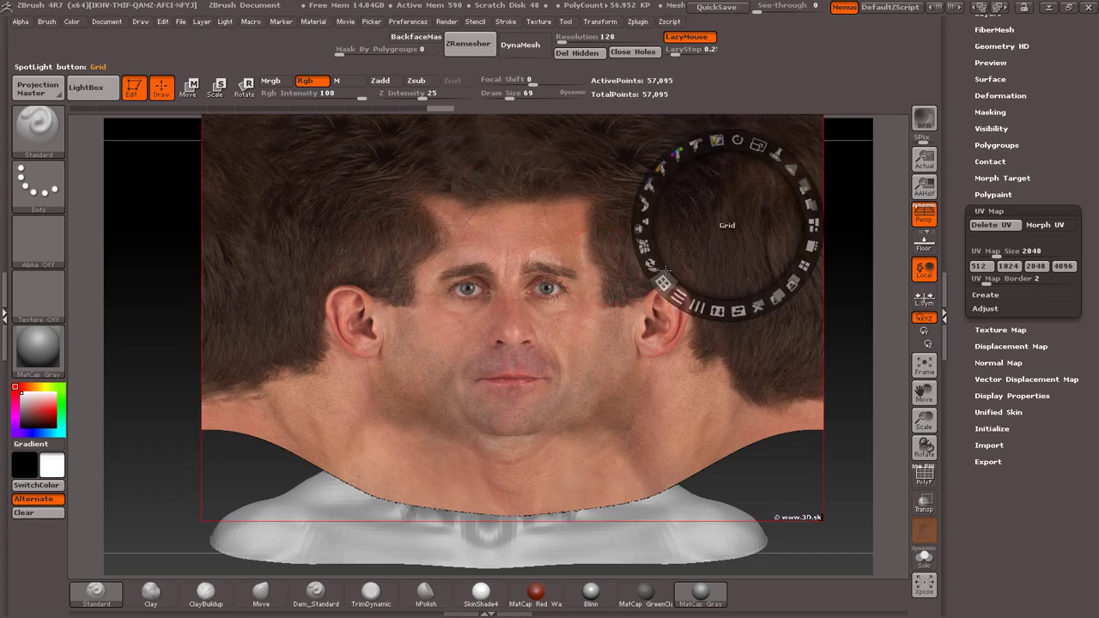
pyautogui.press('z')
pyautogui.press('z')
pyautogui.moveTo(552, 182); pyautogui.dragTo(569, 177)
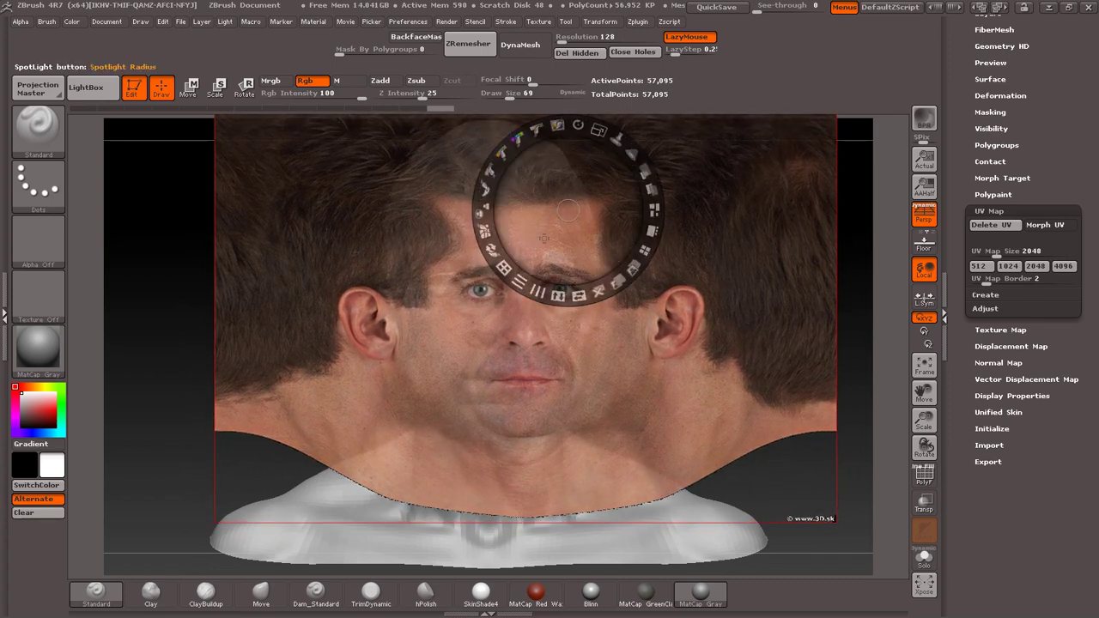
pyautogui.moveTo(543, 238); pyautogui.dragTo(508, 232)
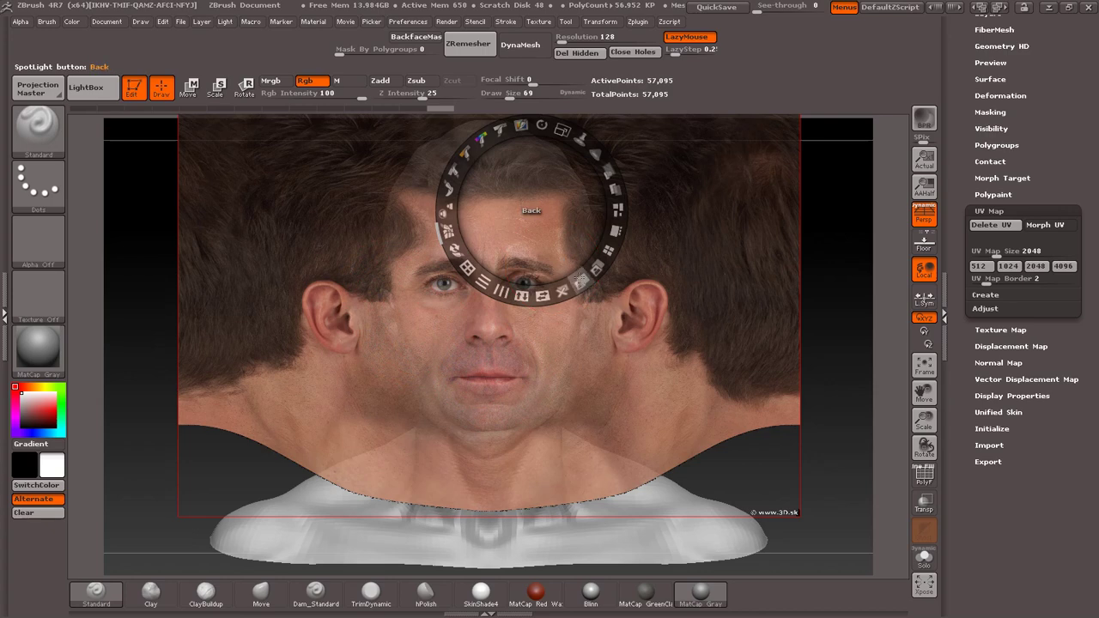
# Paint the photo onto the forehead and hair with LazyMouse off and Draw Size set to 46
pyautogui.press('z')
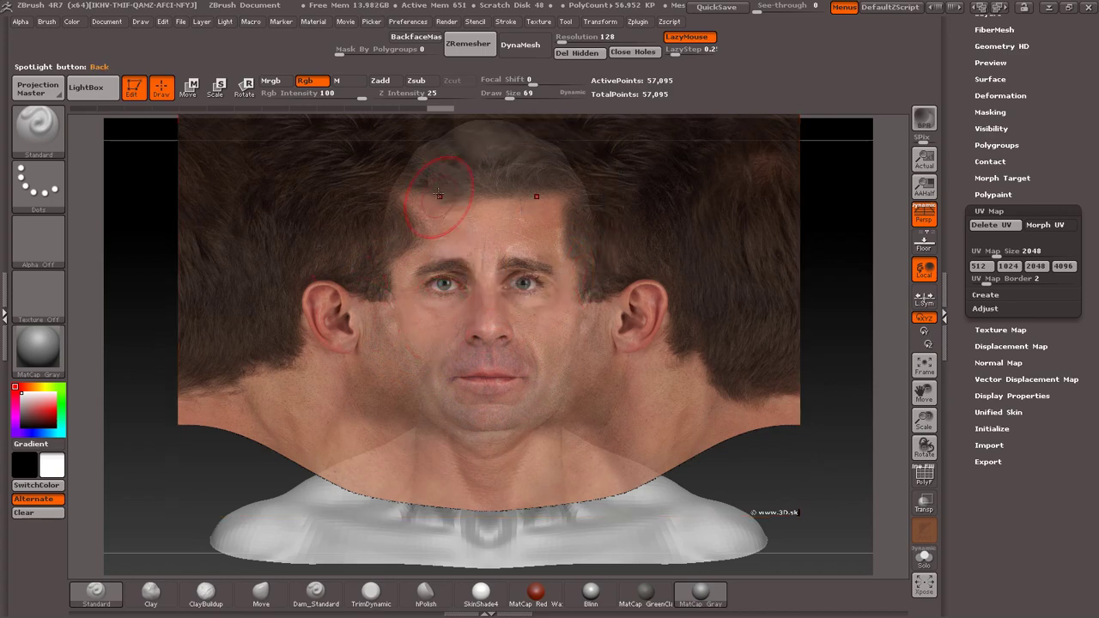
pyautogui.moveTo(453, 230)
pyautogui.mouseDown()
pyautogui.moveTo(449, 246)
pyautogui.moveTo(412, 225)
pyautogui.mouseUp()
pyautogui.click(678, 40)
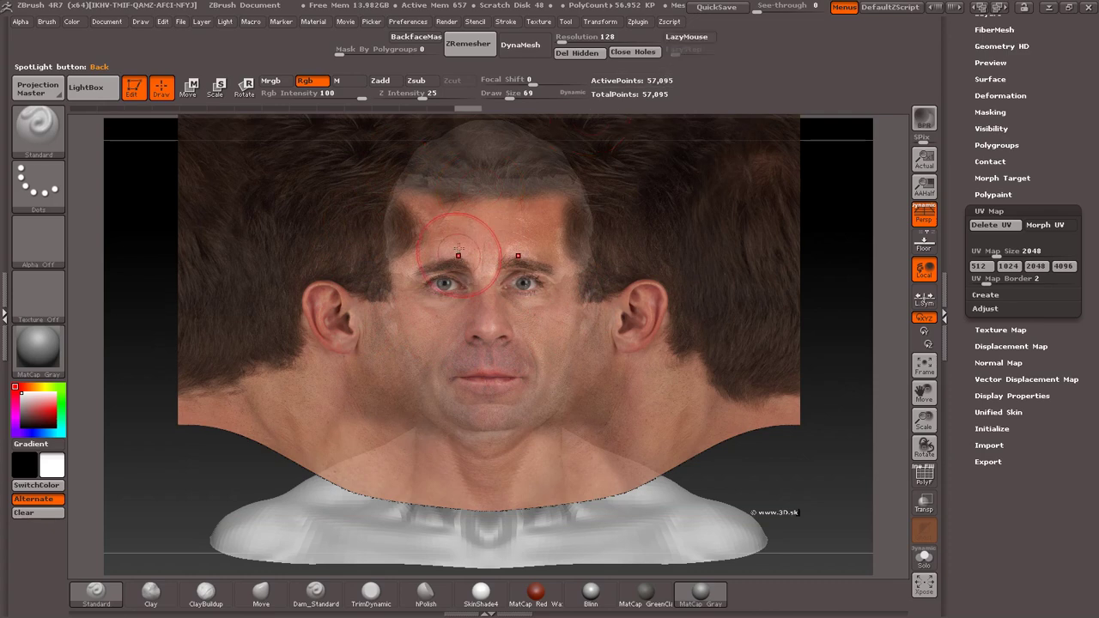
pyautogui.moveTo(481, 155); pyautogui.dragTo(412, 247)
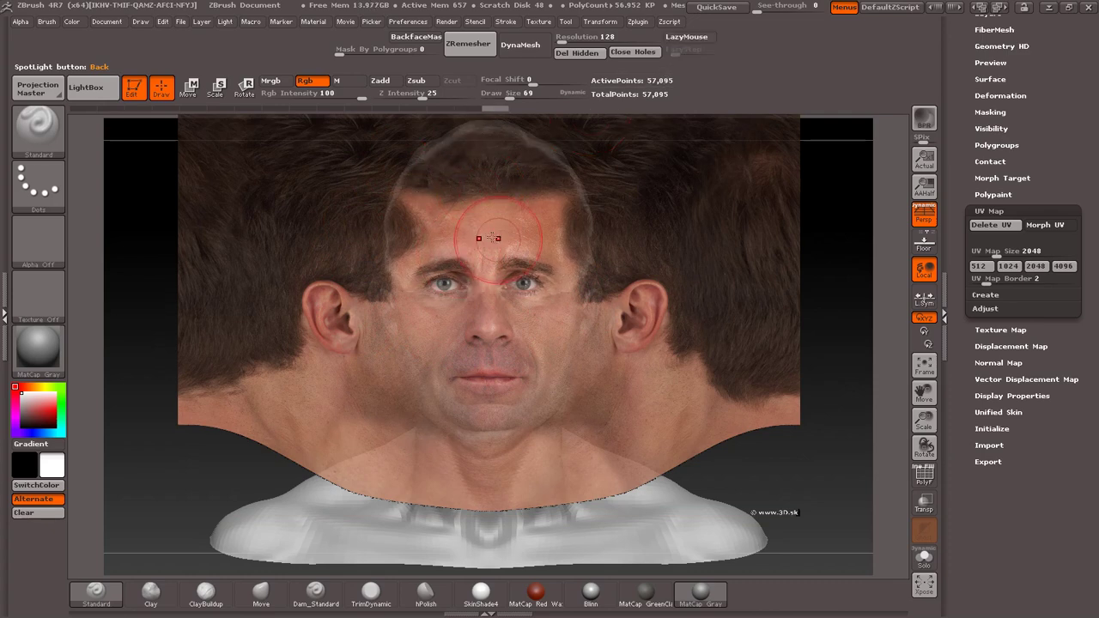
pyautogui.write('s6')
pyautogui.press('Return')
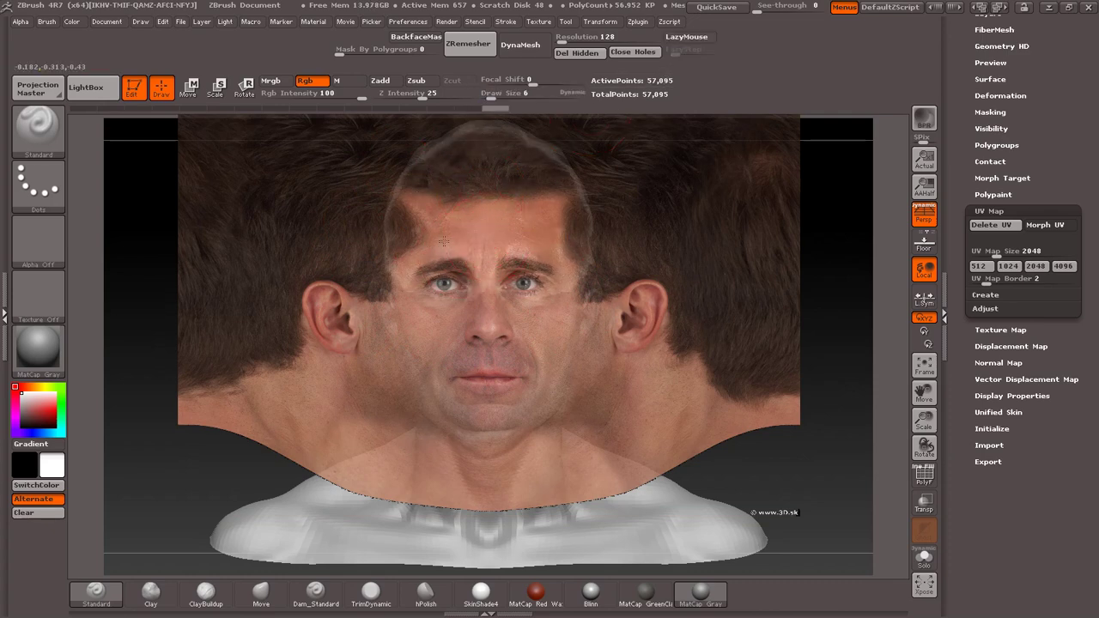
pyautogui.write('s46')
pyautogui.press('Return')
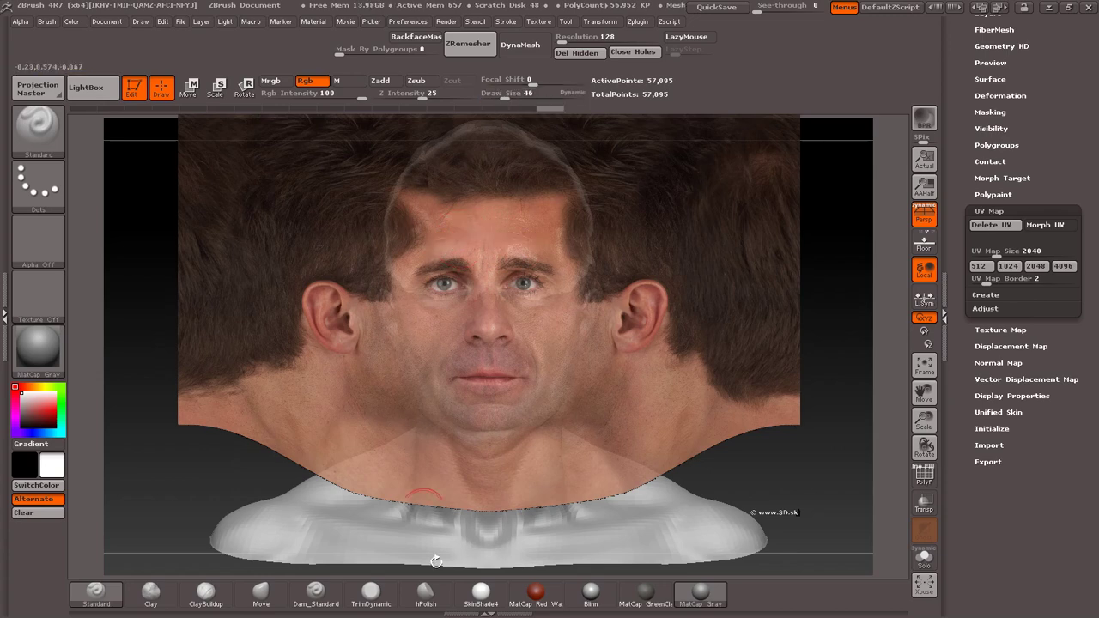
# Switch to SkinShade4 material and paint the photo onto cheeks, nose, mouth, jaw and neck
pyautogui.click(480, 592)
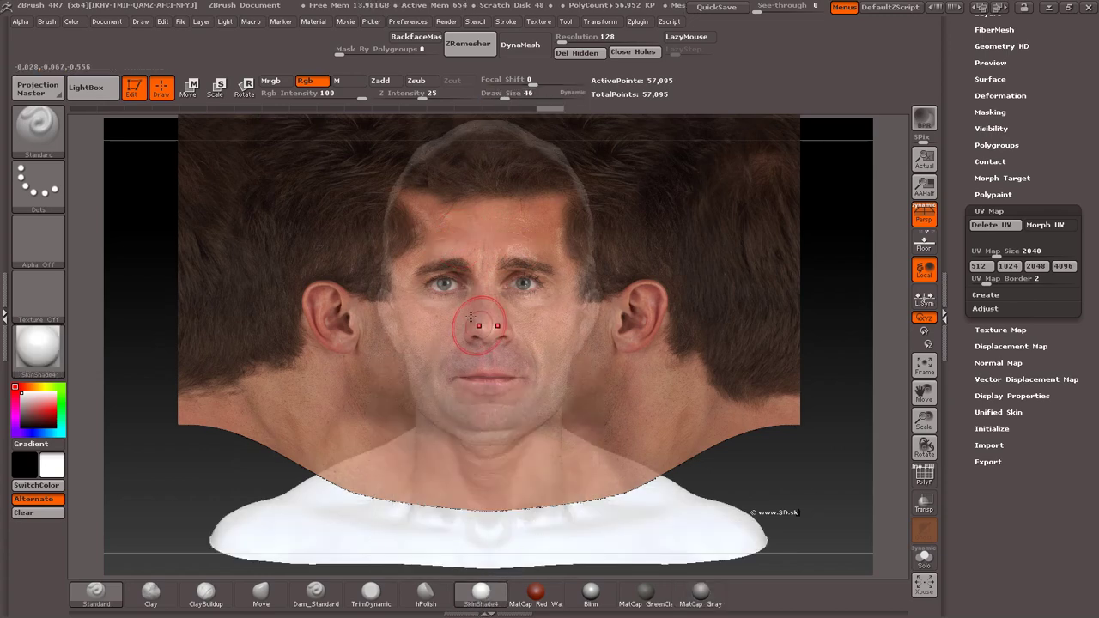
pyautogui.moveTo(470, 318); pyautogui.dragTo(403, 343)
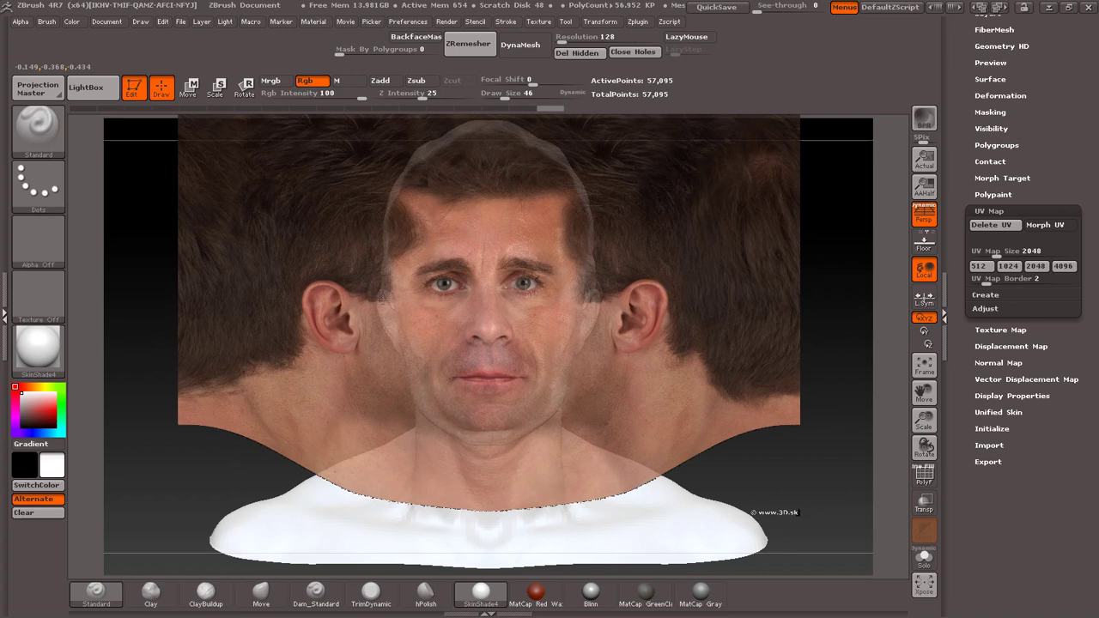
pyautogui.moveTo(390, 292); pyautogui.dragTo(453, 410)
pyautogui.moveTo(454, 449); pyautogui.dragTo(408, 463)
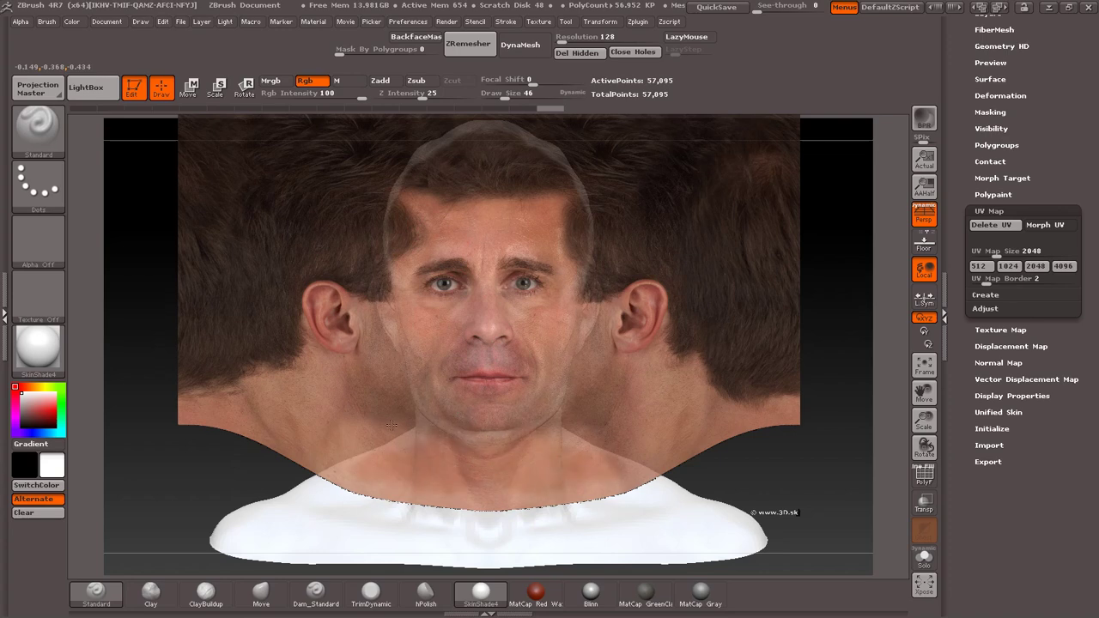
pyautogui.moveTo(390, 426)
pyautogui.mouseDown()
pyautogui.moveTo(378, 489)
pyautogui.moveTo(485, 502)
pyautogui.moveTo(609, 459)
pyautogui.mouseUp()
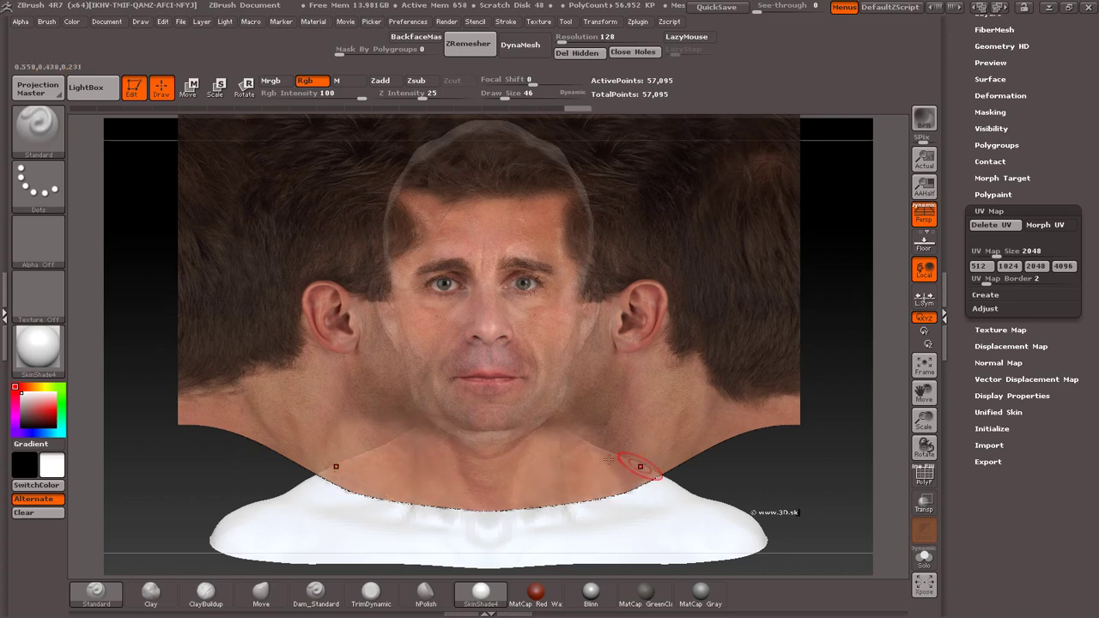
# Touch up the pale hairline with hair colour, comparing the head with and without the photo
pyautogui.hotkey('ctrl', 'z')
pyautogui.hotkey('ctrl', 'shift', 'z')
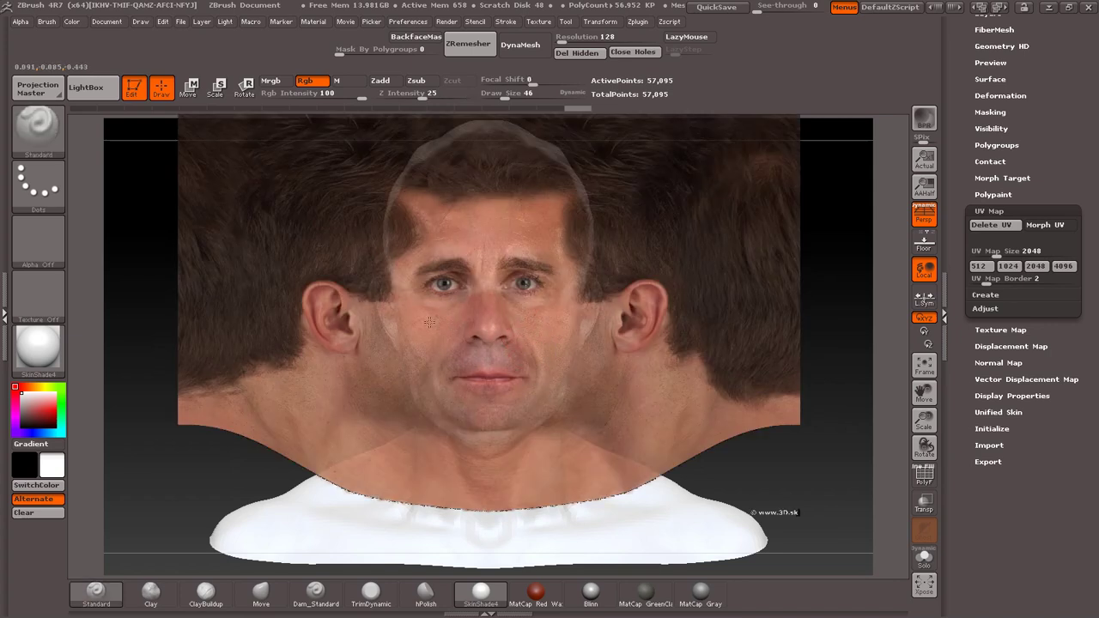
pyautogui.moveTo(467, 130)
pyautogui.mouseDown()
pyautogui.moveTo(434, 142)
pyautogui.moveTo(421, 167)
pyautogui.mouseUp()
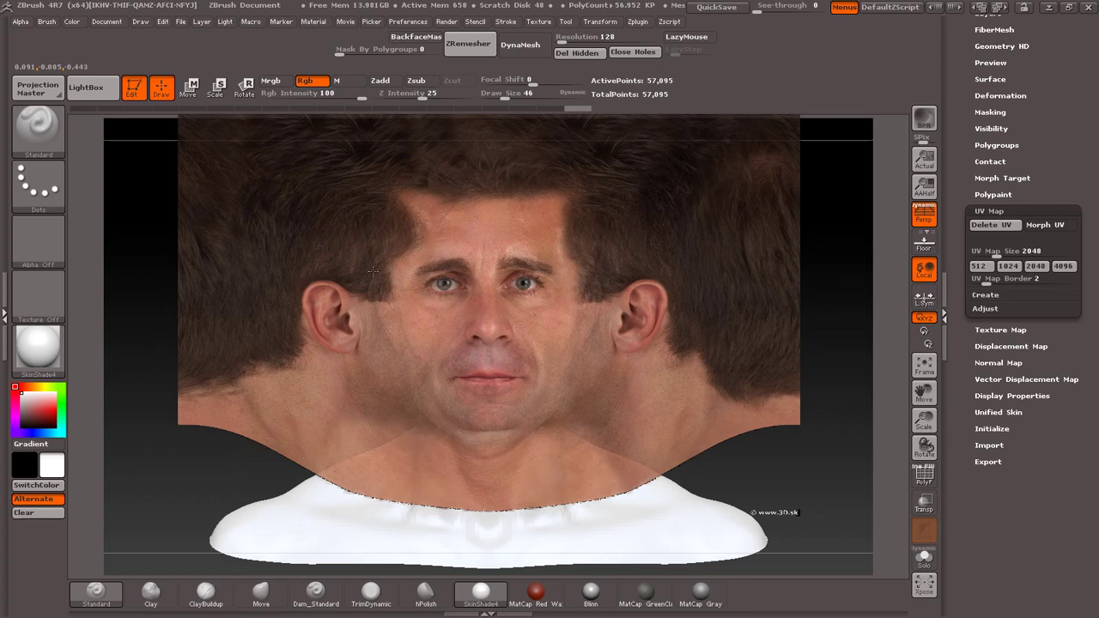
pyautogui.hotkey('ctrl', 'z')
pyautogui.hotkey('ctrl', 'shift', 'z')
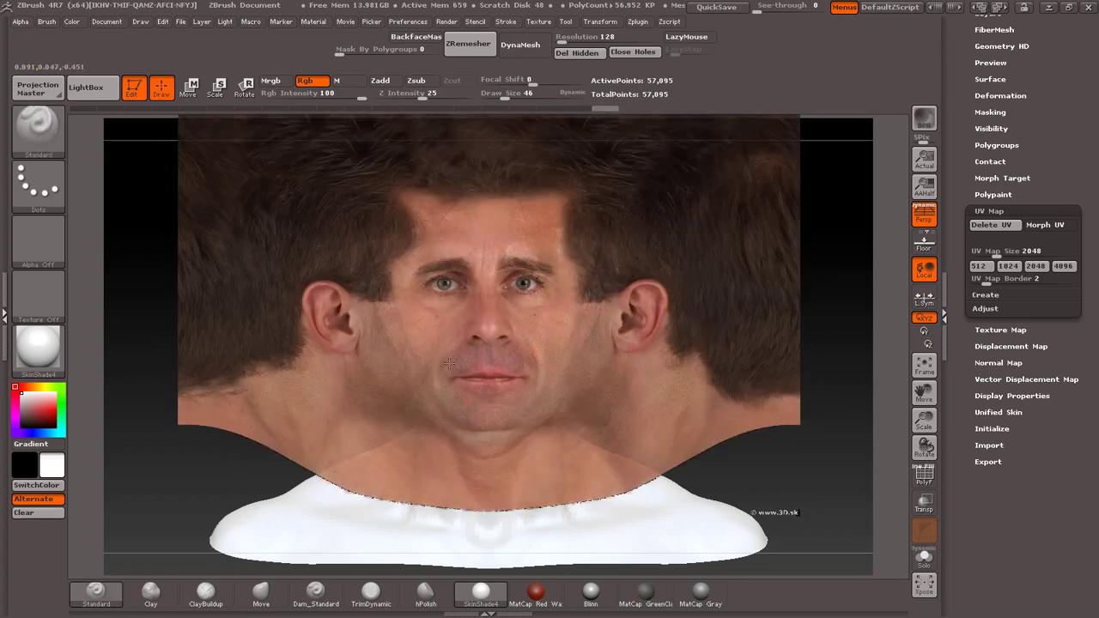
pyautogui.hotkey('ctrl', 'z')
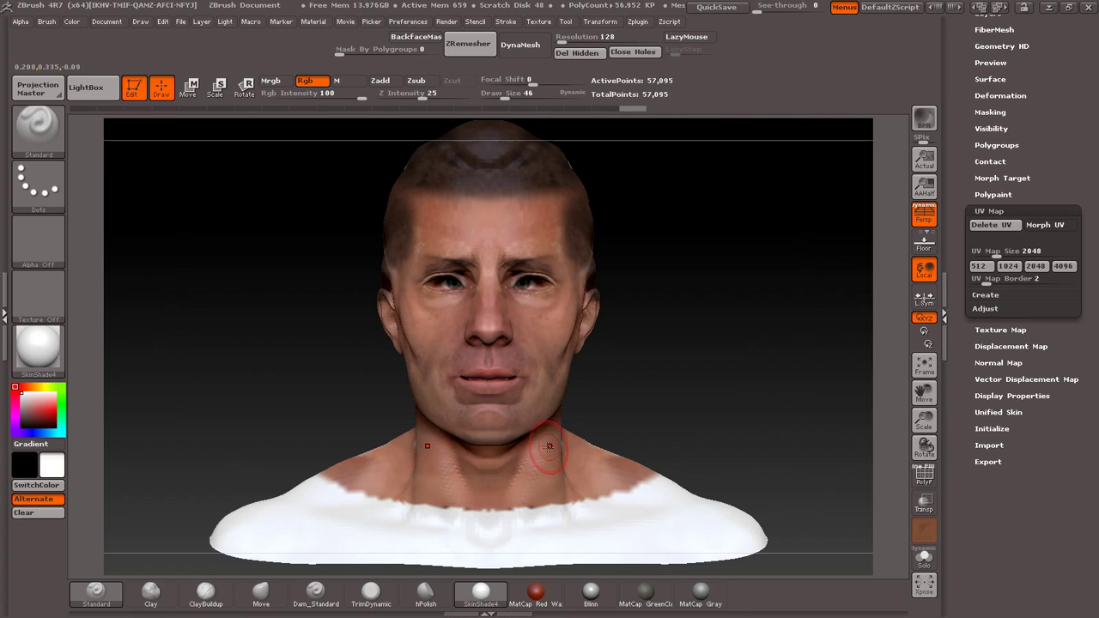
pyautogui.hotkey('shift', 'z')
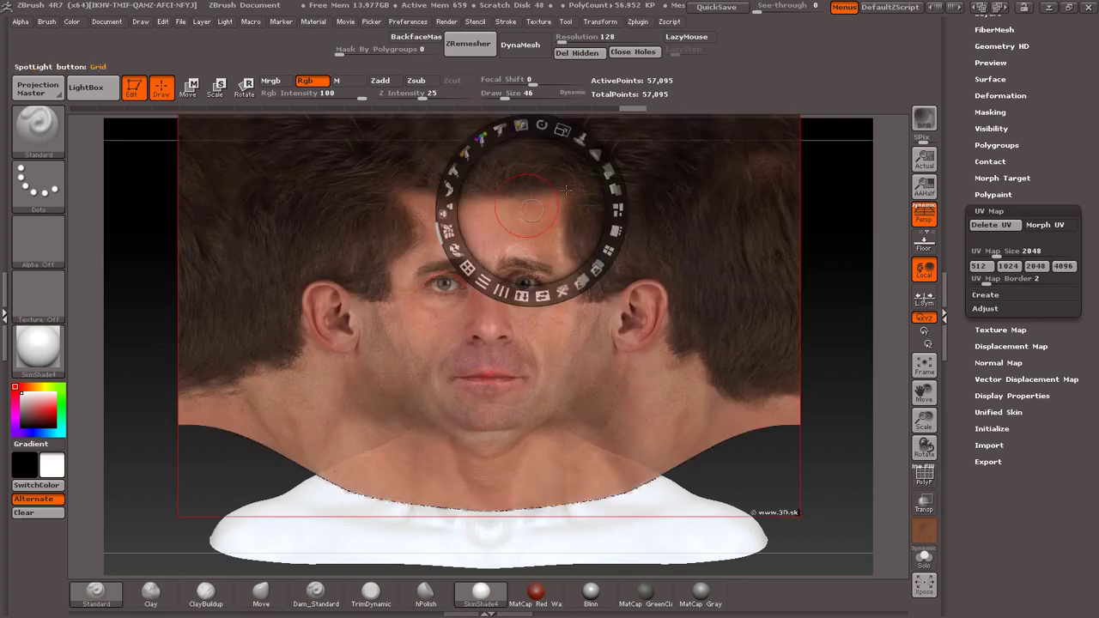
# Turn the head to a right profile and reposition the face photo over it
pyautogui.moveTo(558, 142); pyautogui.dragTo(606, 210)
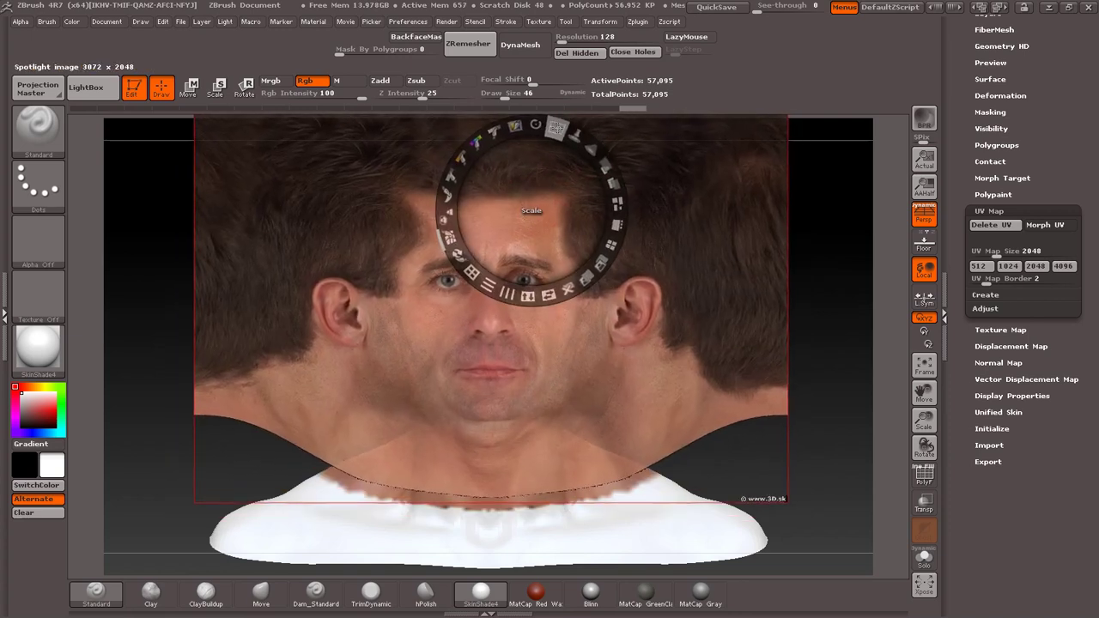
pyautogui.hotkey('shift', 'z')
pyautogui.moveTo(369, 307); pyautogui.dragTo(530, 306)
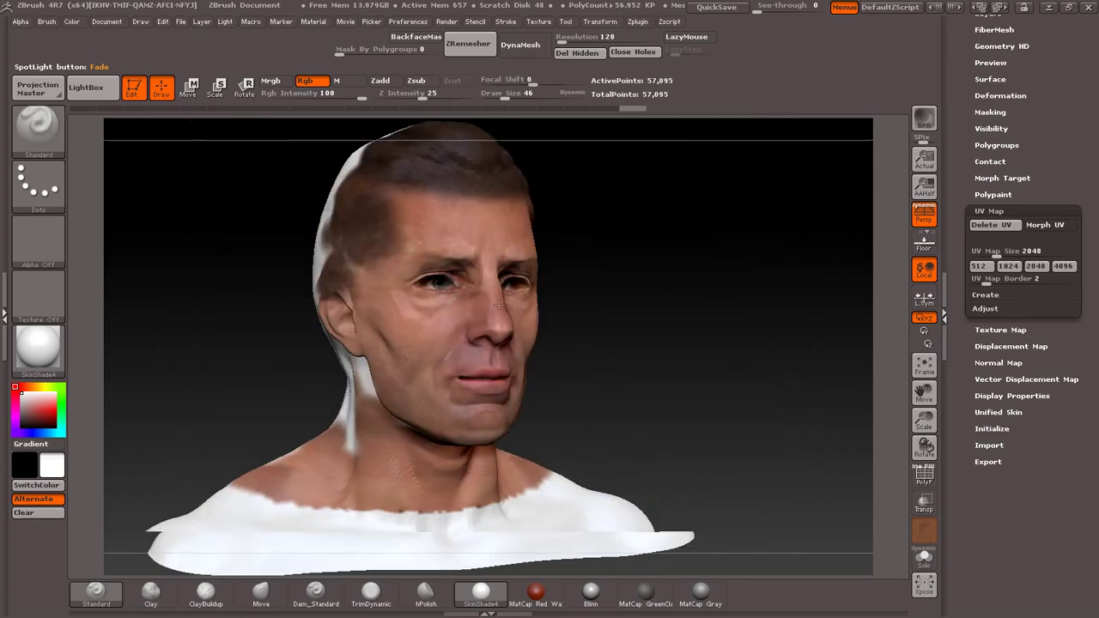
pyautogui.moveTo(490, 417); pyautogui.dragTo(531, 210)
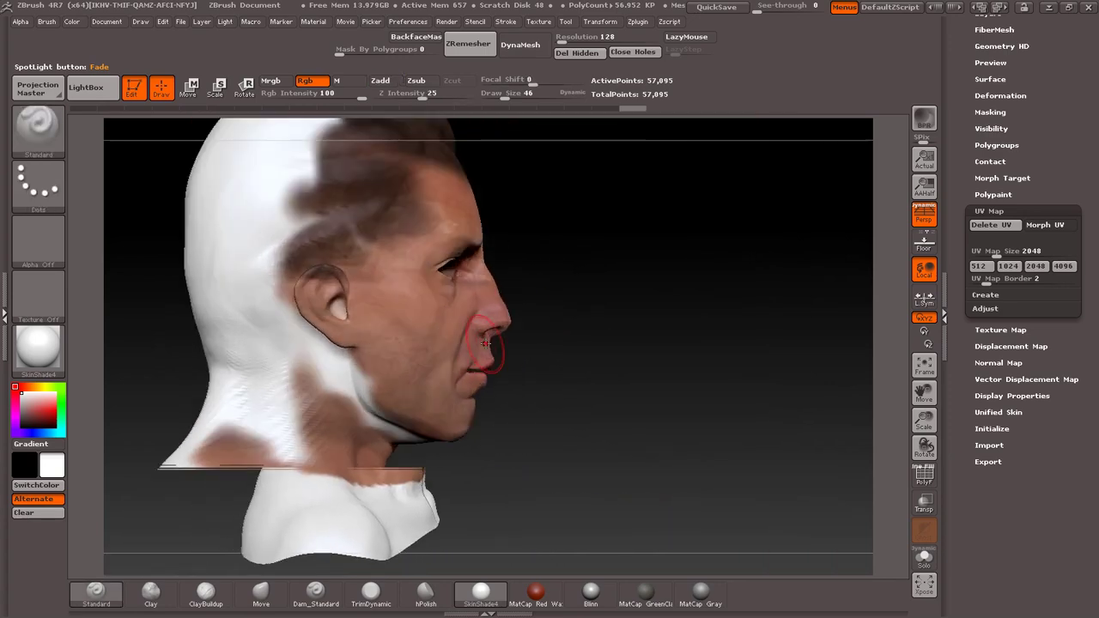
pyautogui.hotkey('shift', 'z')
pyautogui.moveTo(556, 150); pyautogui.dragTo(527, 163)
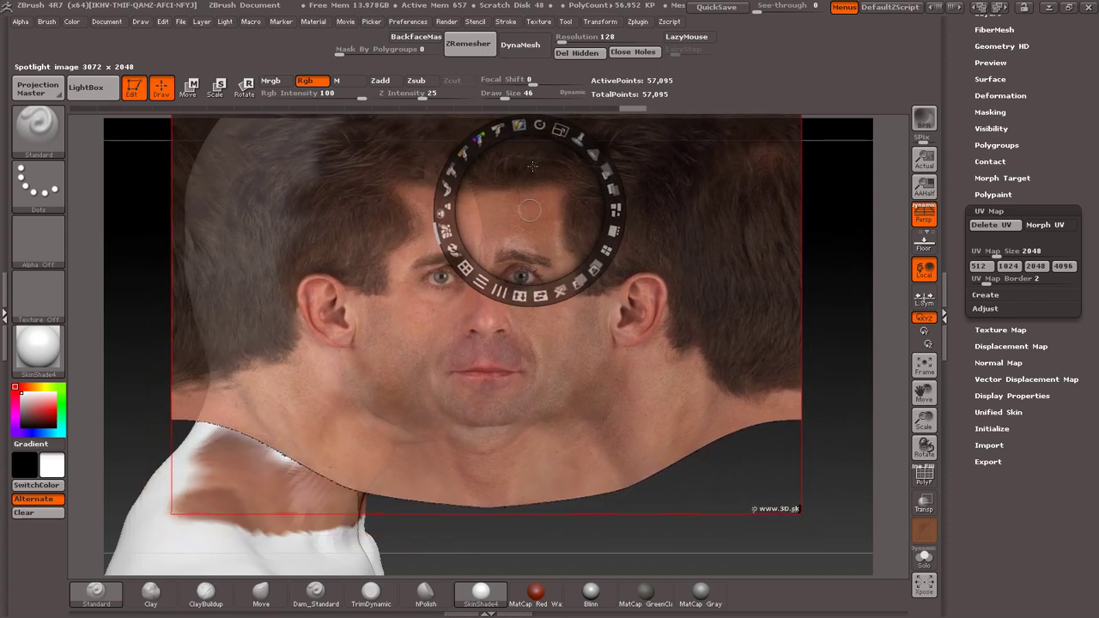
pyautogui.press('z')
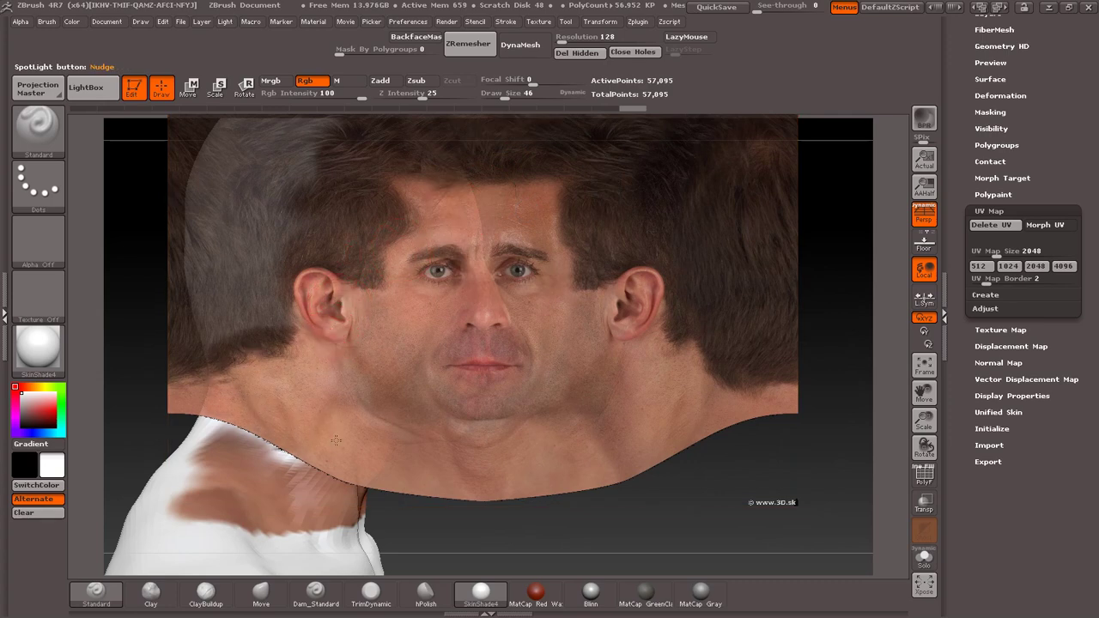
# Paint darker hair over the pale streak and top-left hair, then check the result
pyautogui.moveTo(323, 379); pyautogui.dragTo(318, 124)
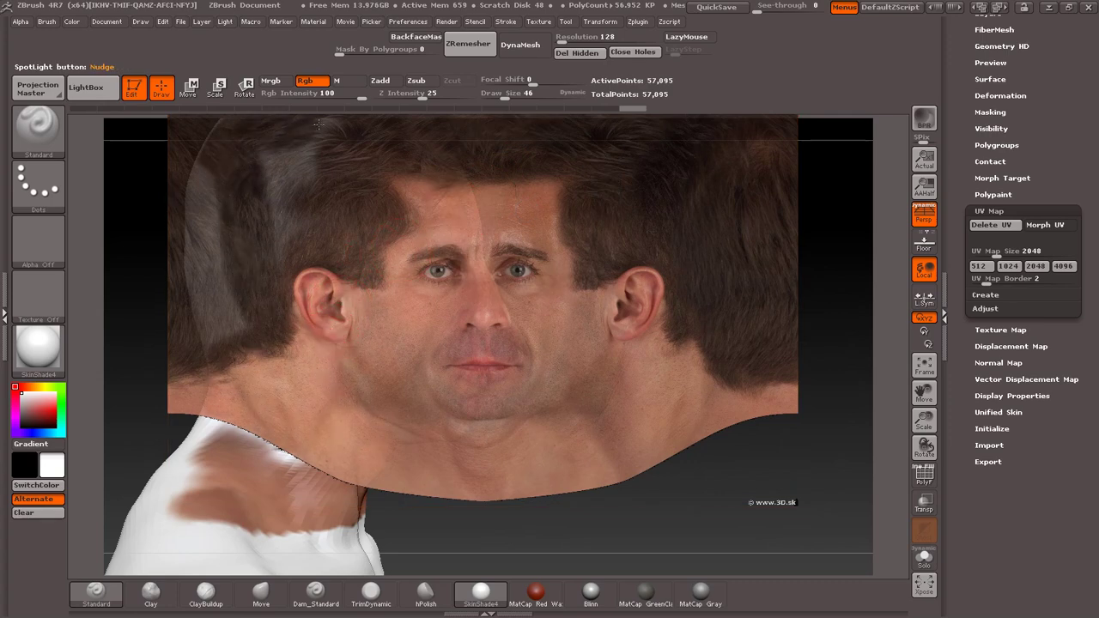
pyautogui.moveTo(252, 126)
pyautogui.mouseDown()
pyautogui.moveTo(341, 161)
pyautogui.moveTo(273, 225)
pyautogui.mouseUp()
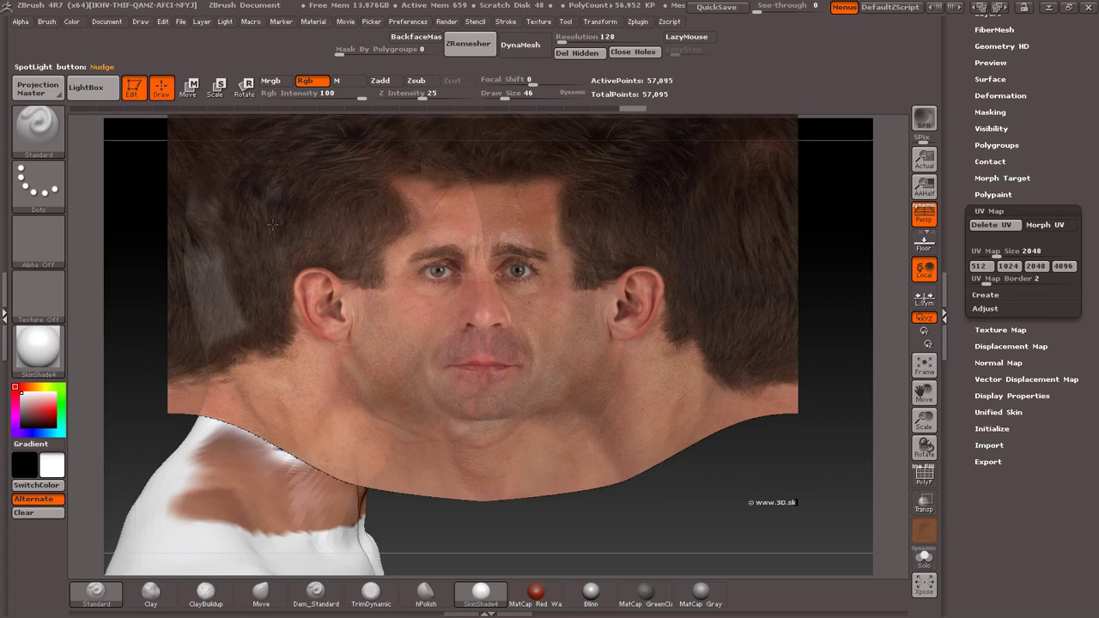
pyautogui.moveTo(198, 204); pyautogui.dragTo(215, 317)
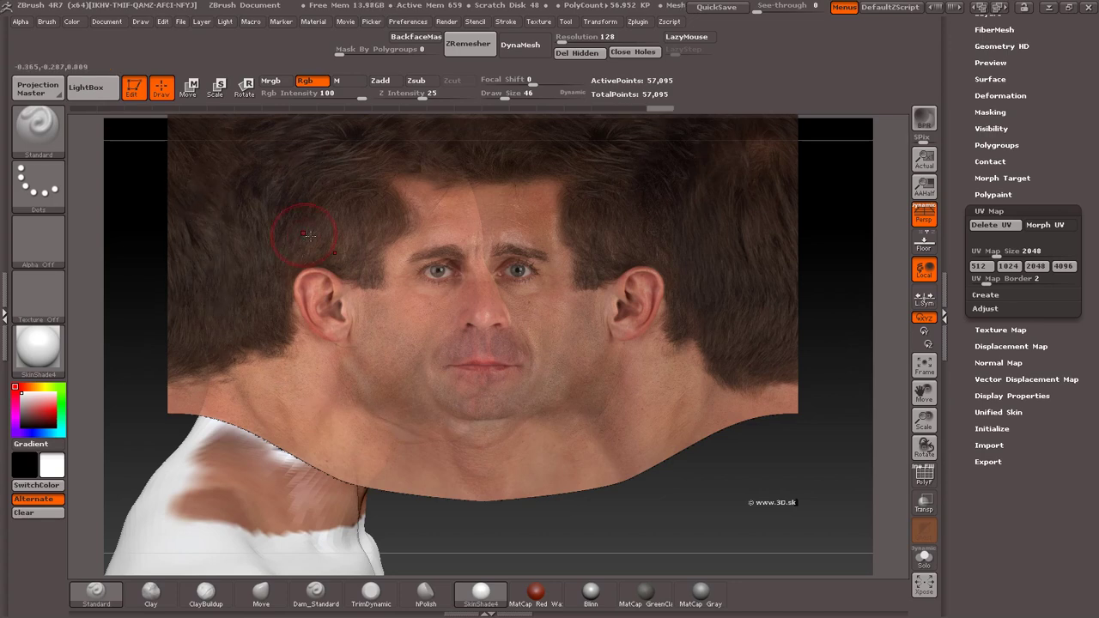
pyautogui.press('u')
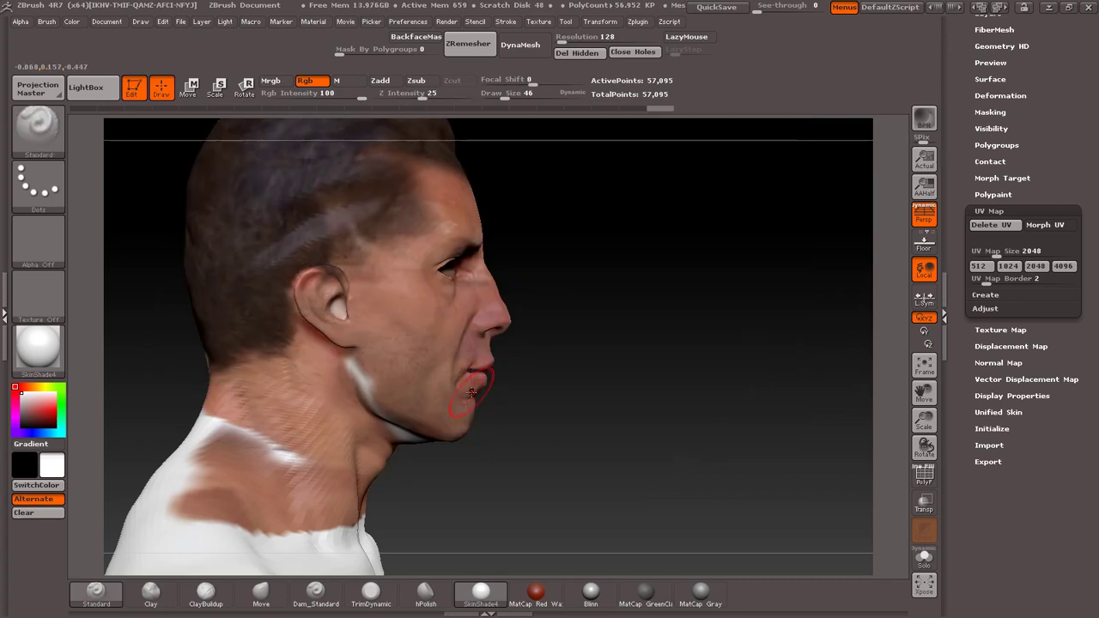
pyautogui.press('f')
pyautogui.press('u')
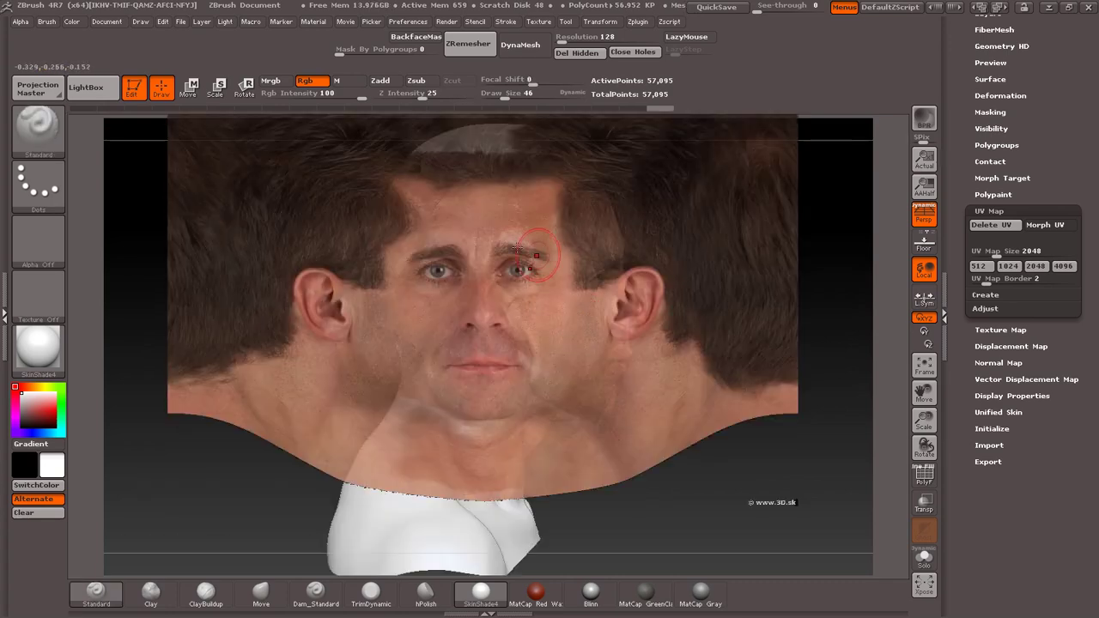
# Shift the face photo right, check the jaw with the photo hidden, and turn the head to the back
pyautogui.hotkey('shift', 'z')
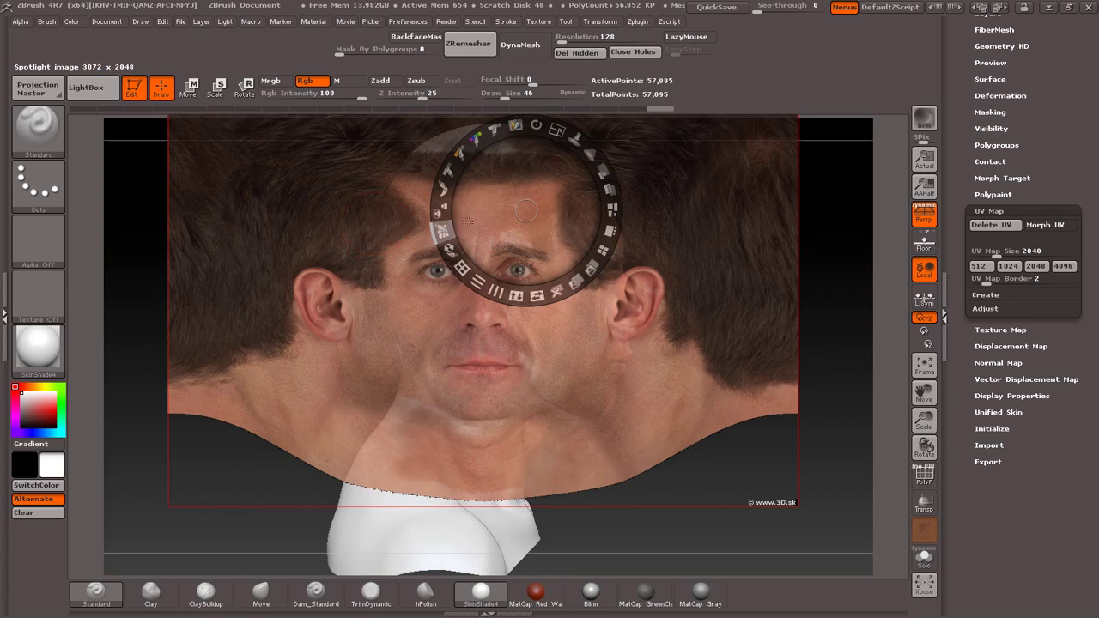
pyautogui.moveTo(497, 208); pyautogui.dragTo(686, 212)
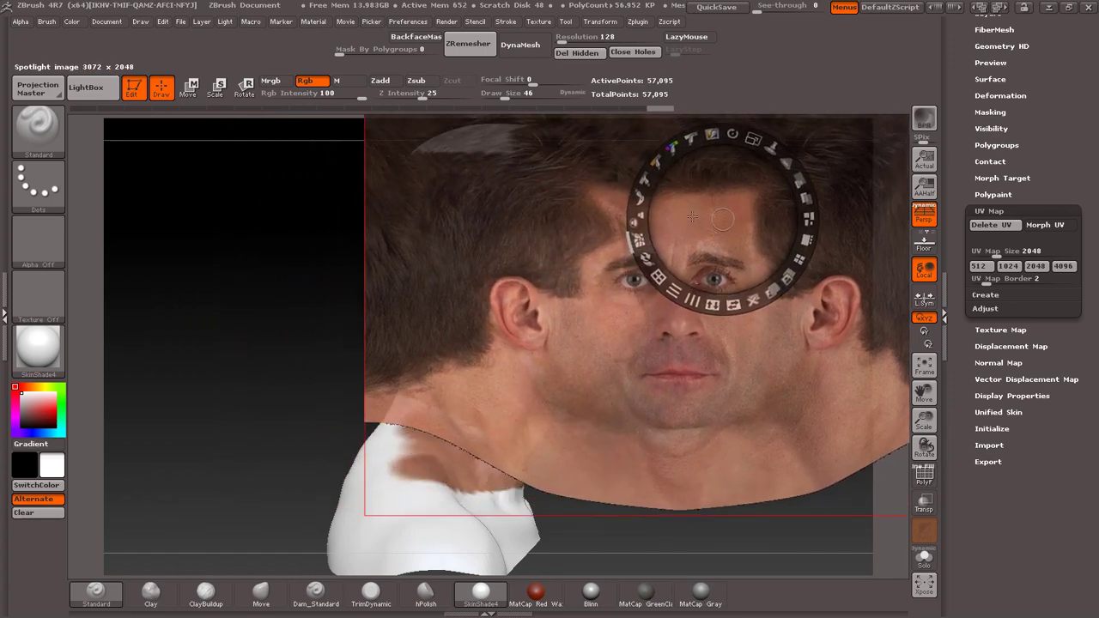
pyautogui.press('z')
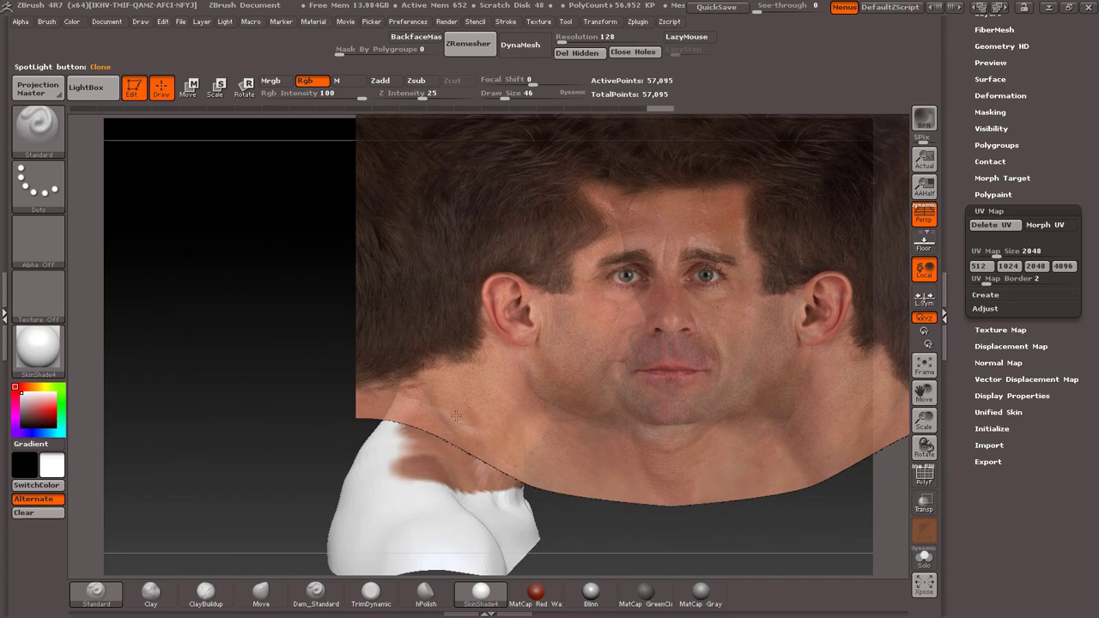
pyautogui.hotkey('shift', 'z')
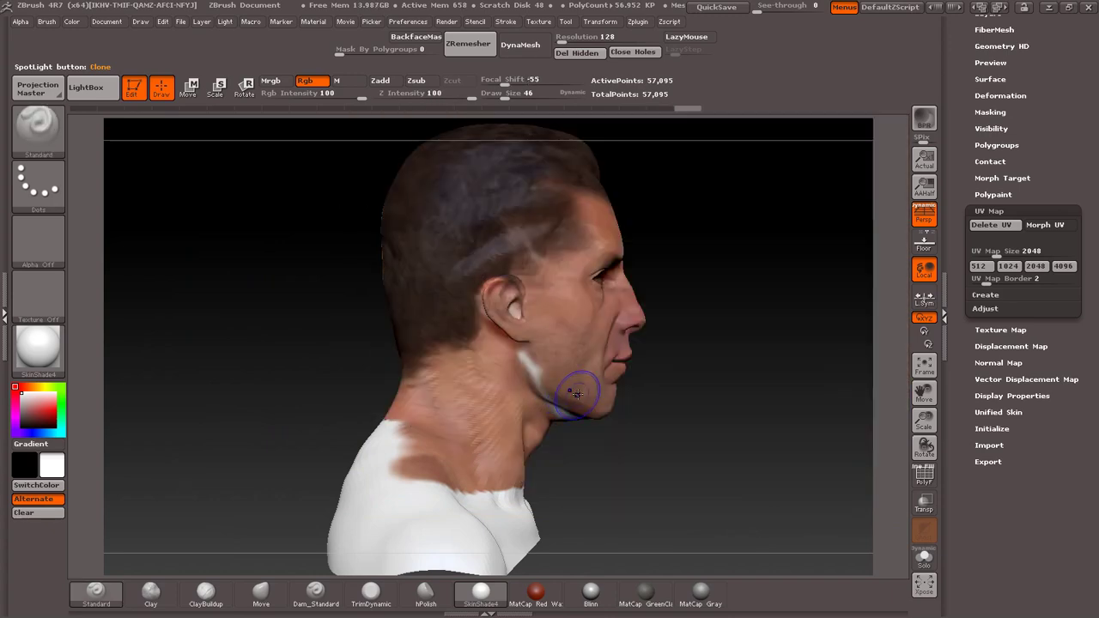
pyautogui.hotkey('shift', 'z')
pyautogui.hotkey('shift', 'z')
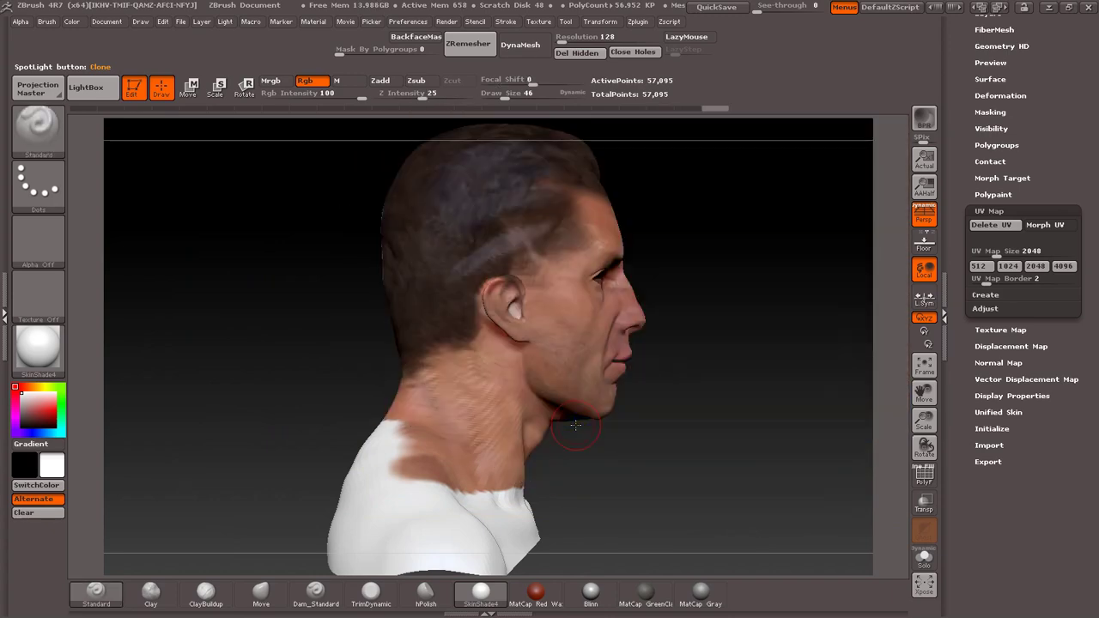
pyautogui.hotkey('shift', 'z')
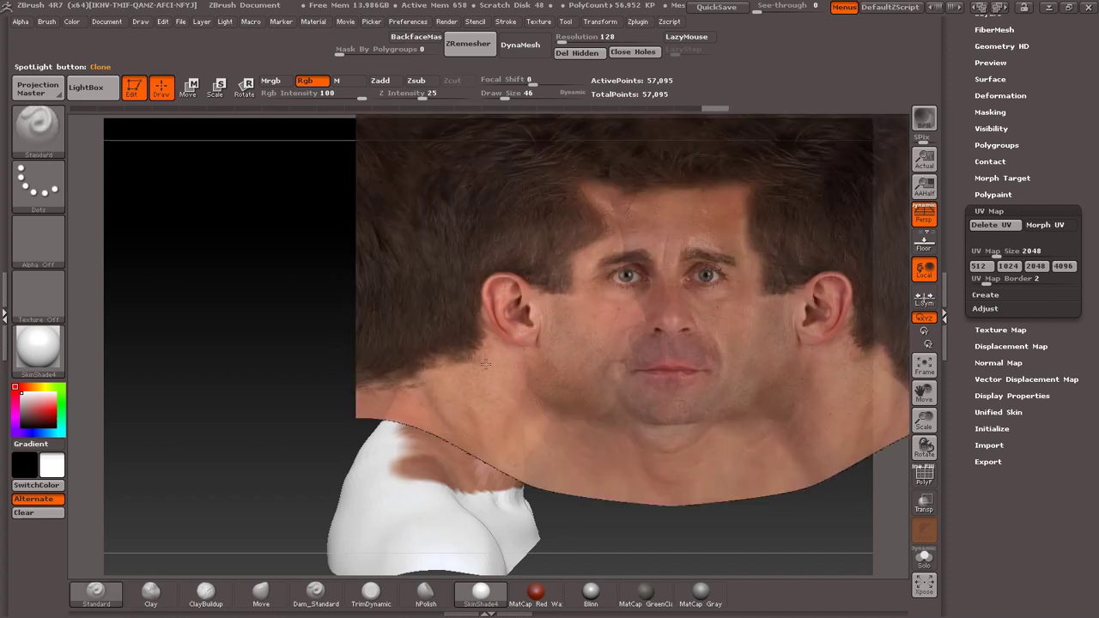
pyautogui.hotkey('shift', 'z')
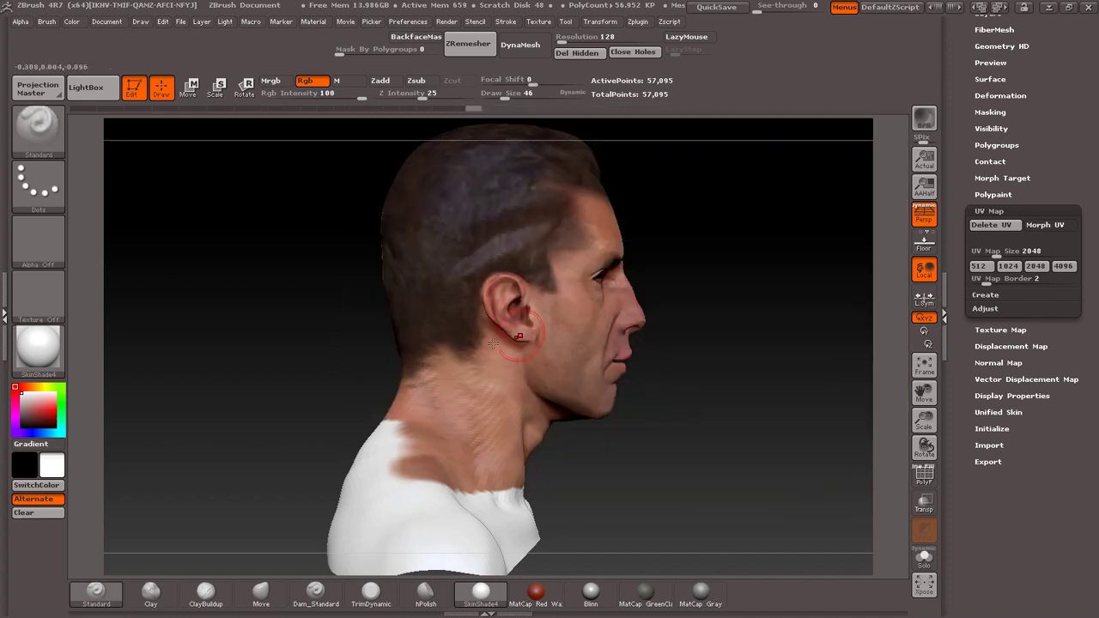
pyautogui.moveTo(405, 326)
pyautogui.mouseDown()
pyautogui.moveTo(495, 331)
pyautogui.moveTo(481, 333)
pyautogui.mouseUp()
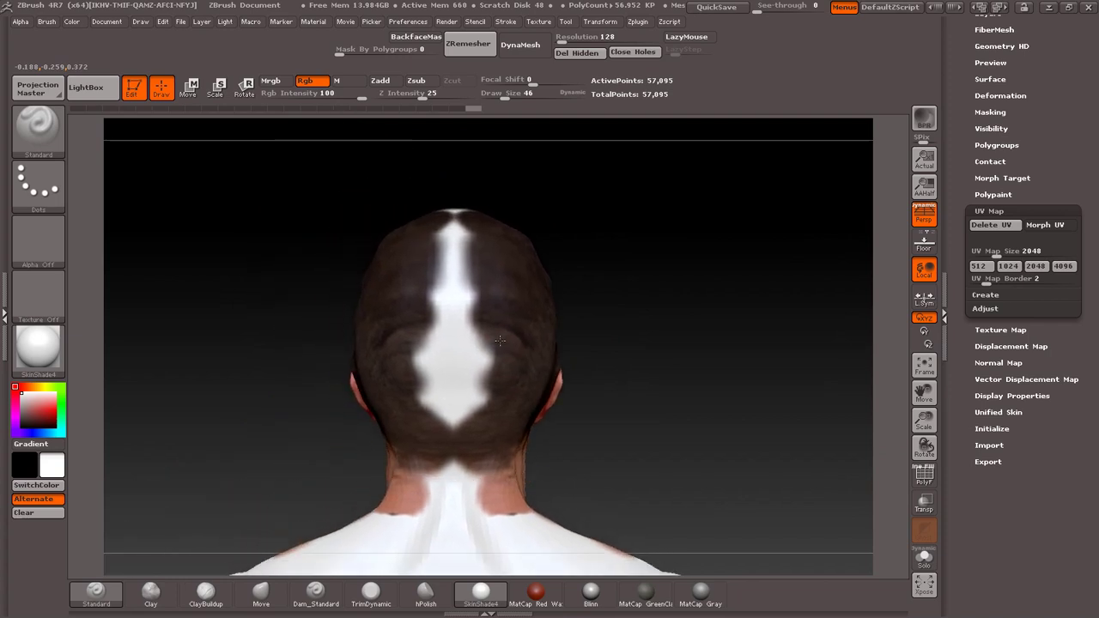
# Nudge the photo right and down and cover the grey patch behind the ear with hair
pyautogui.hotkey('shift', 'z')
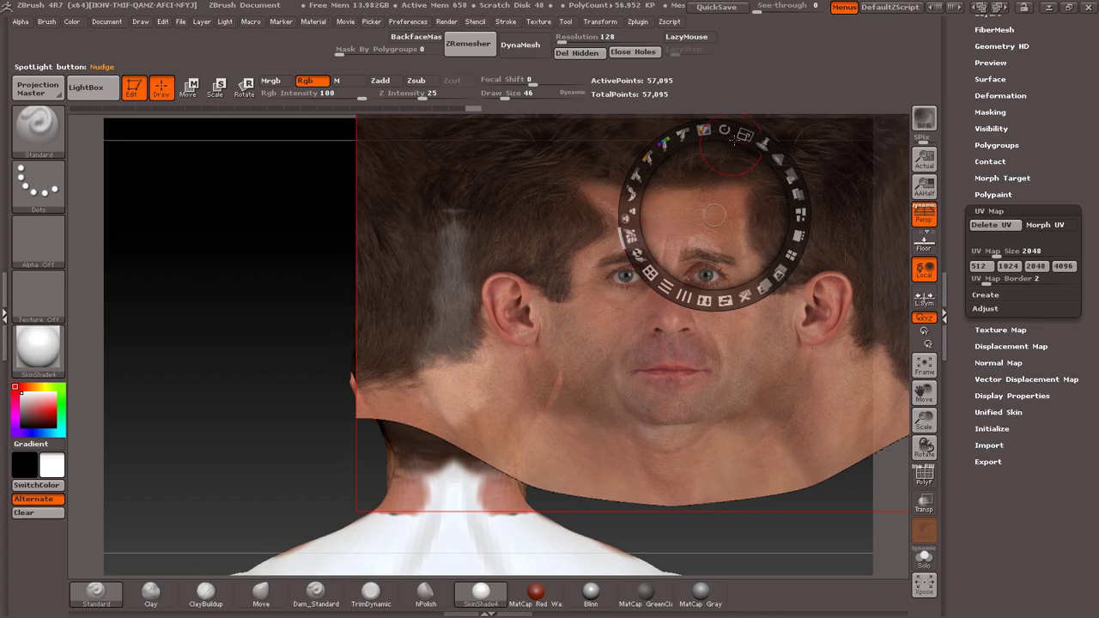
pyautogui.moveTo(693, 238); pyautogui.dragTo(710, 309)
pyautogui.press('z')
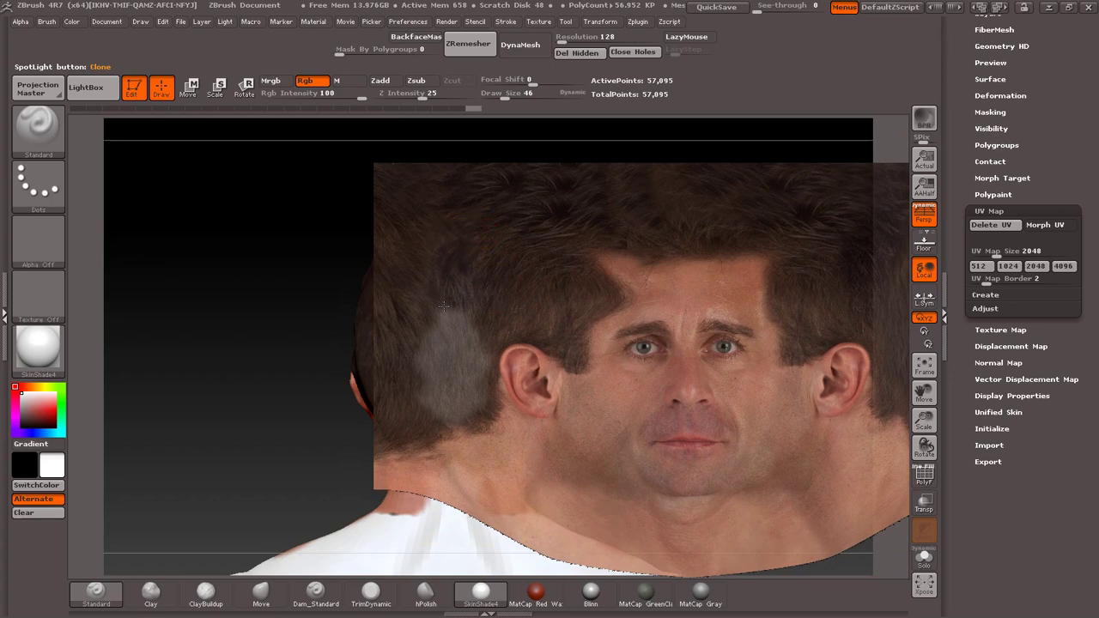
pyautogui.moveTo(444, 306); pyautogui.dragTo(459, 421)
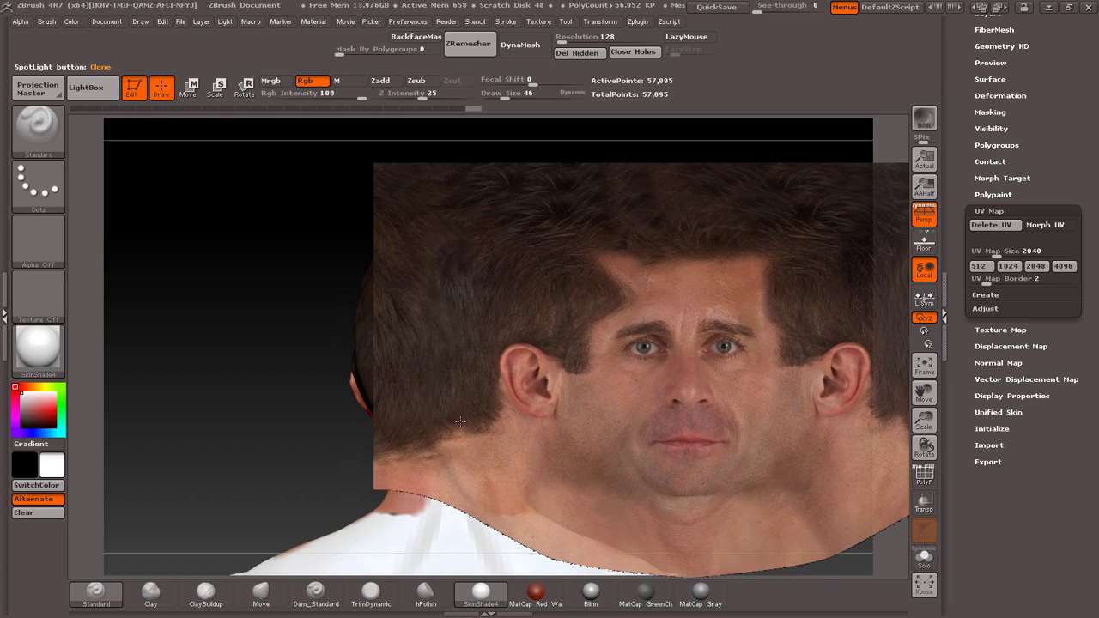
pyautogui.hotkey('shift', 'z')
pyautogui.hotkey('shift', 'z')
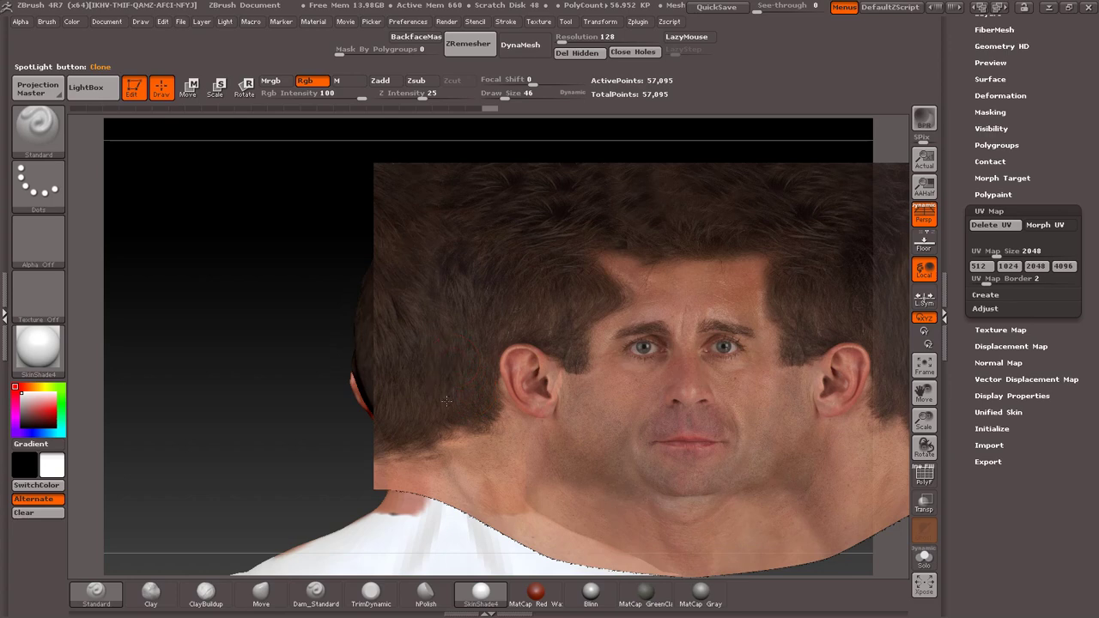
pyautogui.hotkey('shift', 'z')
# Move and enlarge the photo, paint two patches on the neck, then turn the head three-quarter front
pyautogui.press('z')
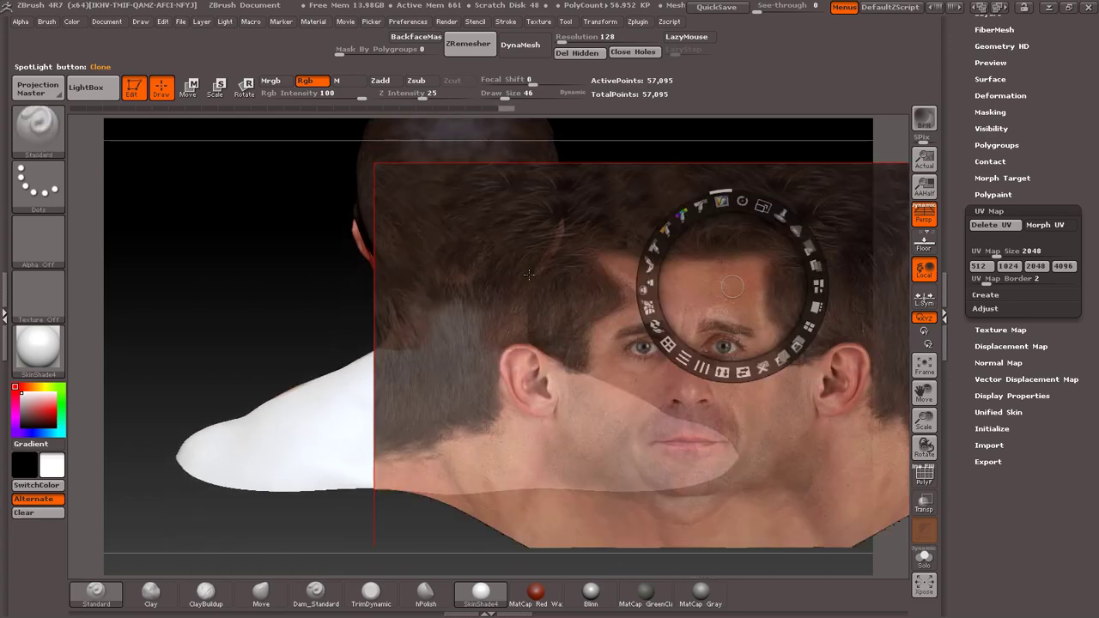
pyautogui.moveTo(727, 255)
pyautogui.mouseDown()
pyautogui.moveTo(676, 260)
pyautogui.moveTo(524, 216)
pyautogui.moveTo(507, 200)
pyautogui.mouseUp()
pyautogui.moveTo(541, 151)
pyautogui.mouseDown()
pyautogui.moveTo(549, 258)
pyautogui.moveTo(222, 374)
pyautogui.mouseUp()
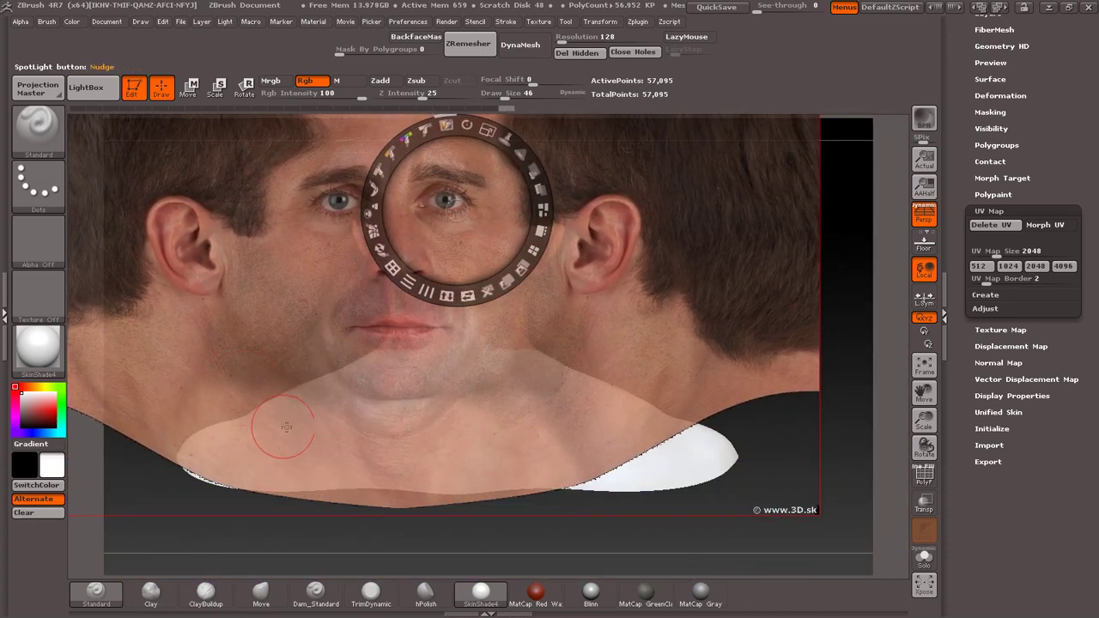
pyautogui.moveTo(287, 427)
pyautogui.mouseDown()
pyautogui.moveTo(274, 421)
pyautogui.moveTo(356, 422)
pyautogui.mouseUp()
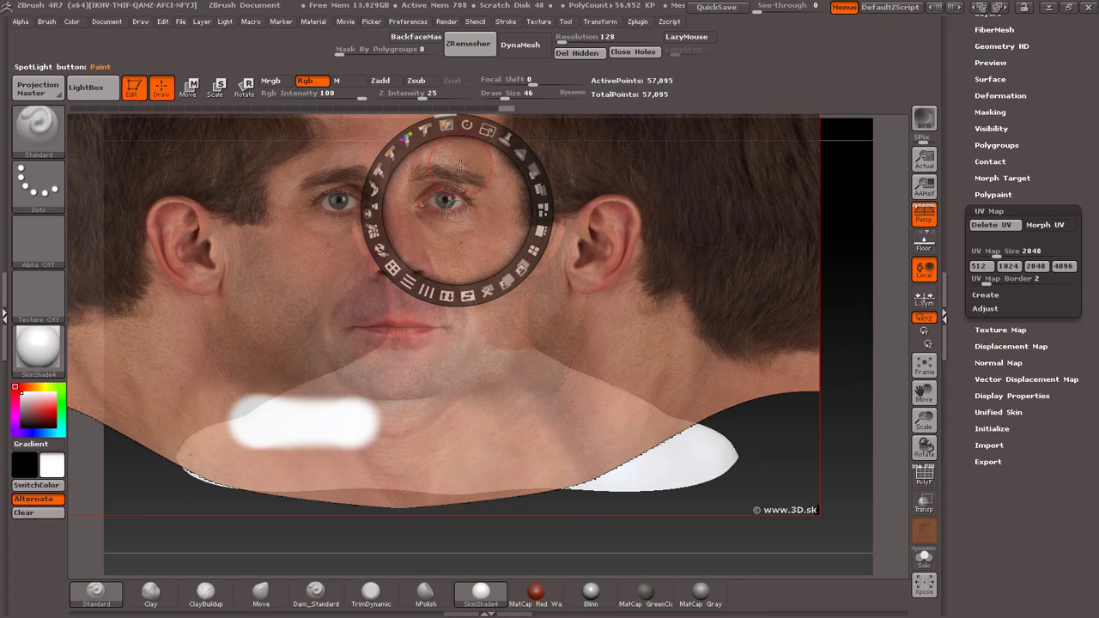
pyautogui.moveTo(419, 436)
pyautogui.mouseDown()
pyautogui.moveTo(508, 421)
pyautogui.moveTo(446, 429)
pyautogui.mouseUp()
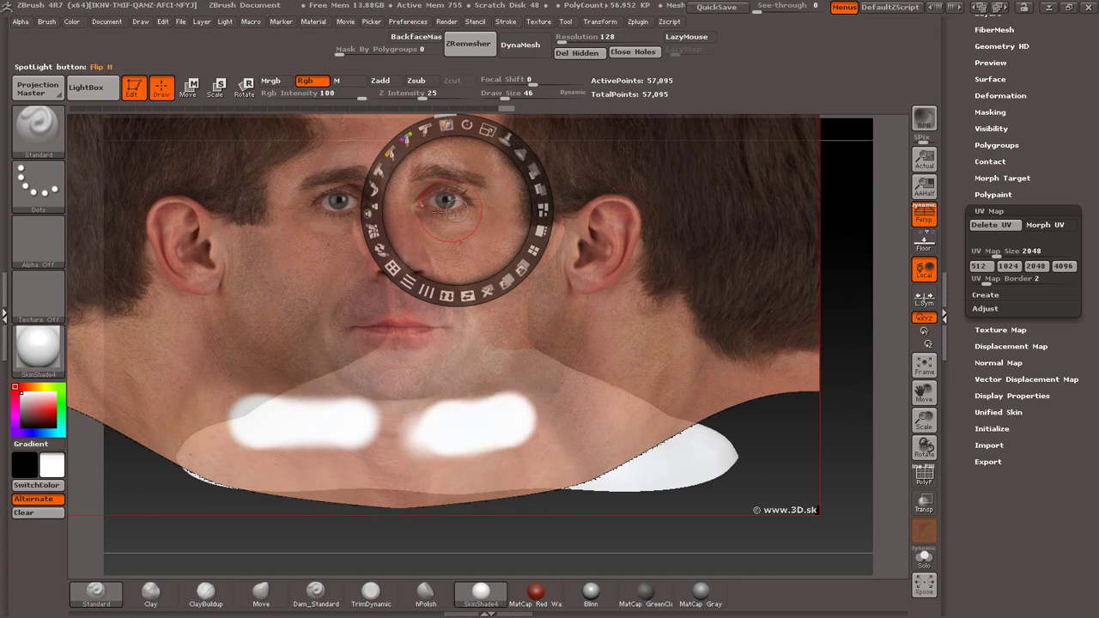
pyautogui.hotkey('shift', 'z')
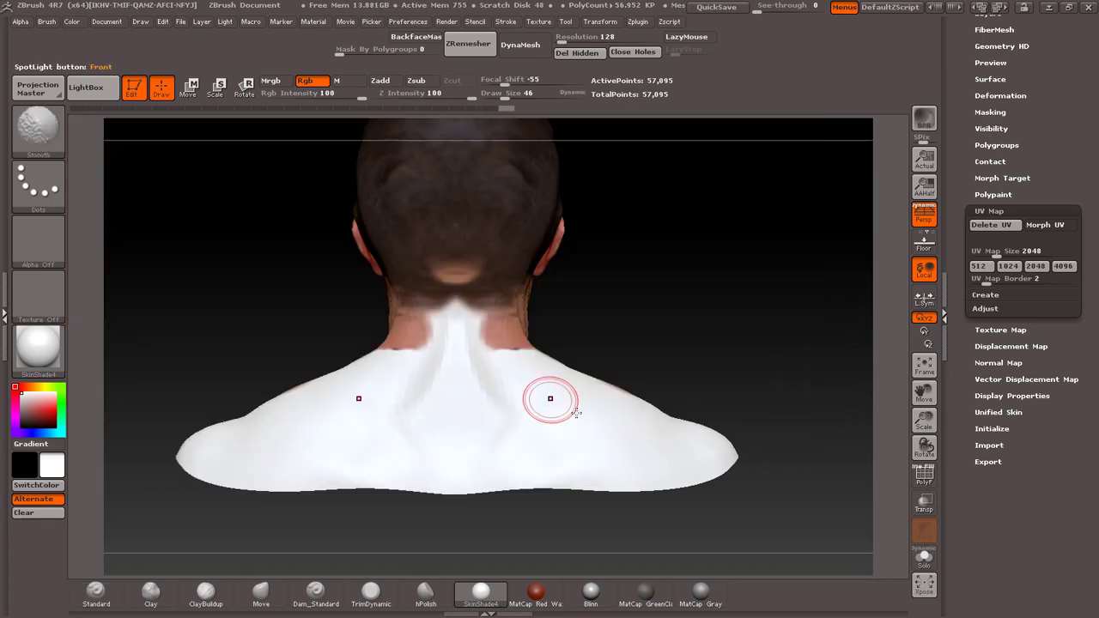
pyautogui.moveTo(567, 403)
pyautogui.mouseDown()
pyautogui.moveTo(512, 404)
pyautogui.moveTo(612, 187)
pyautogui.mouseUp()
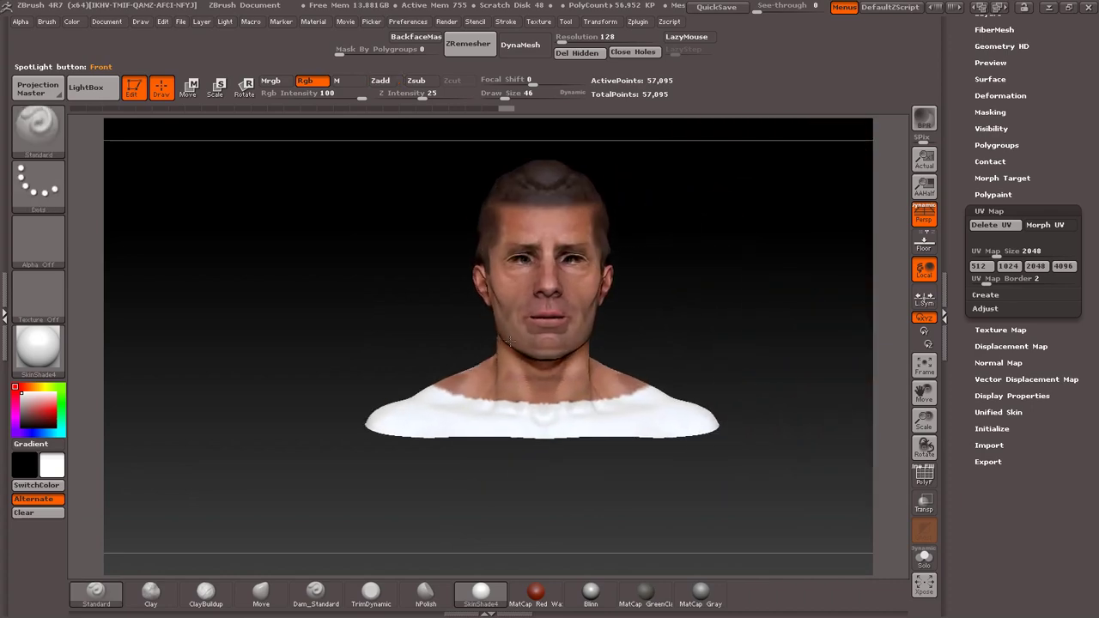
# Import the skin image 497570852 as a texture and add it to Spotlight over the bust
pyautogui.click(540, 21)
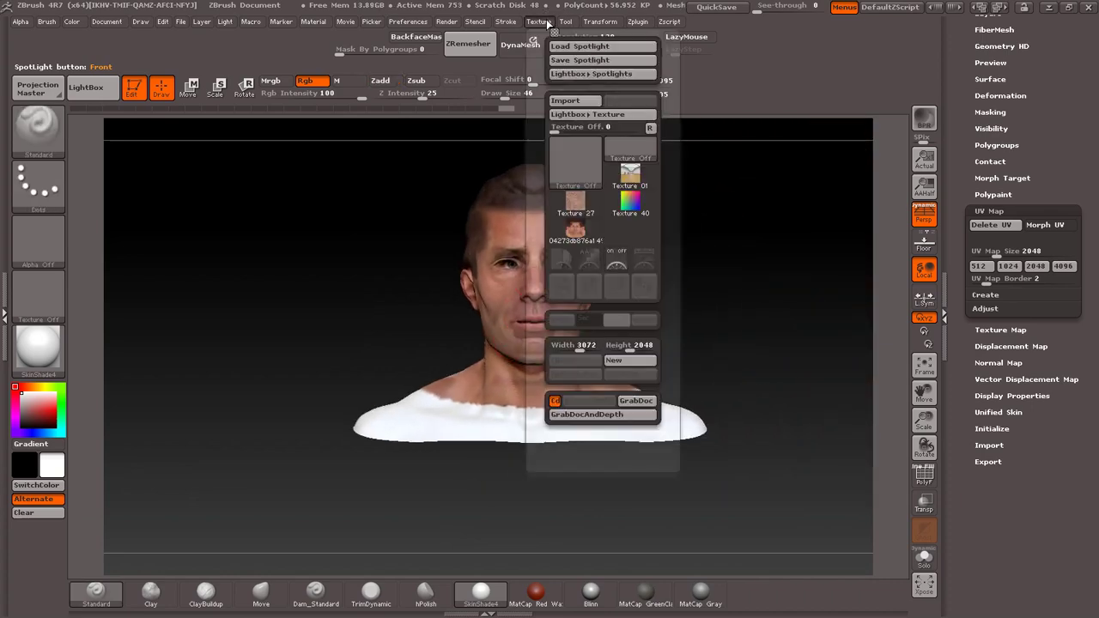
pyautogui.click(564, 100)
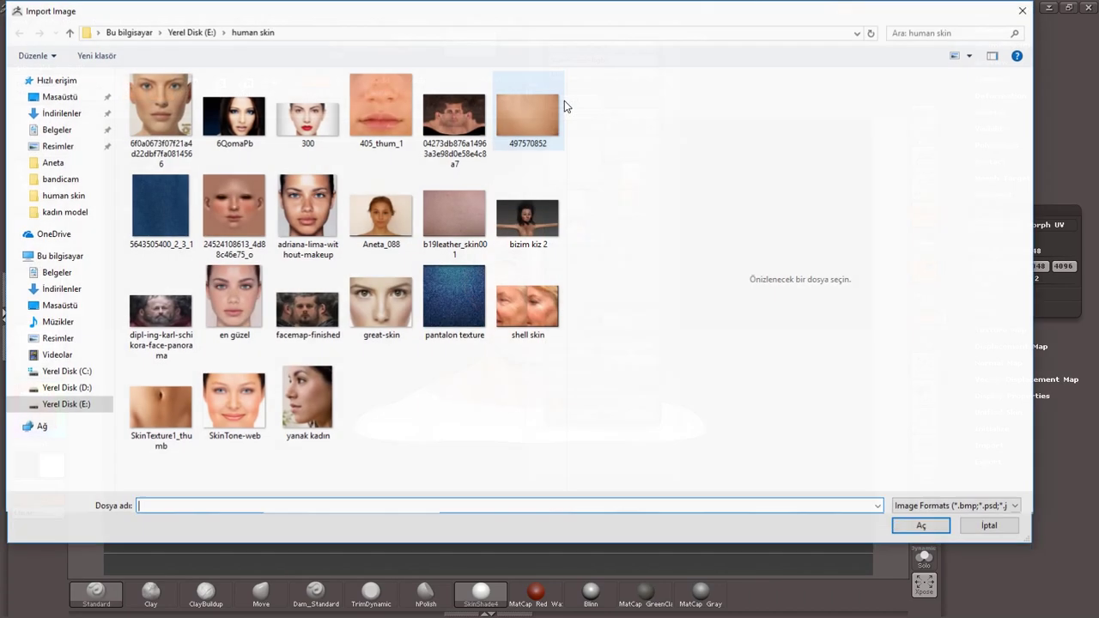
pyautogui.click(546, 114)
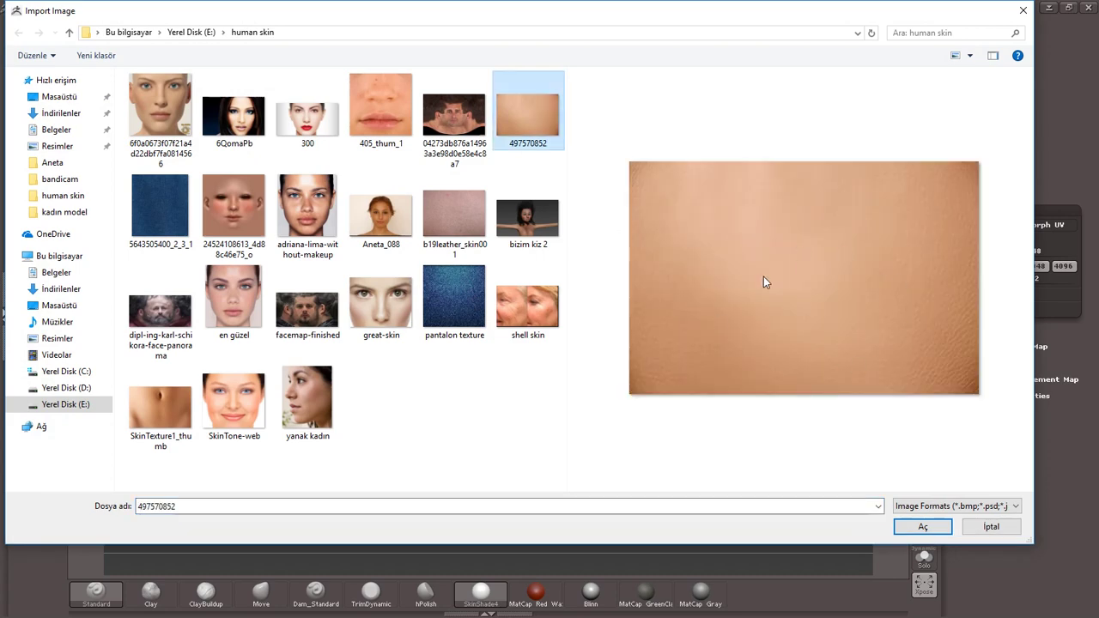
pyautogui.click(925, 527)
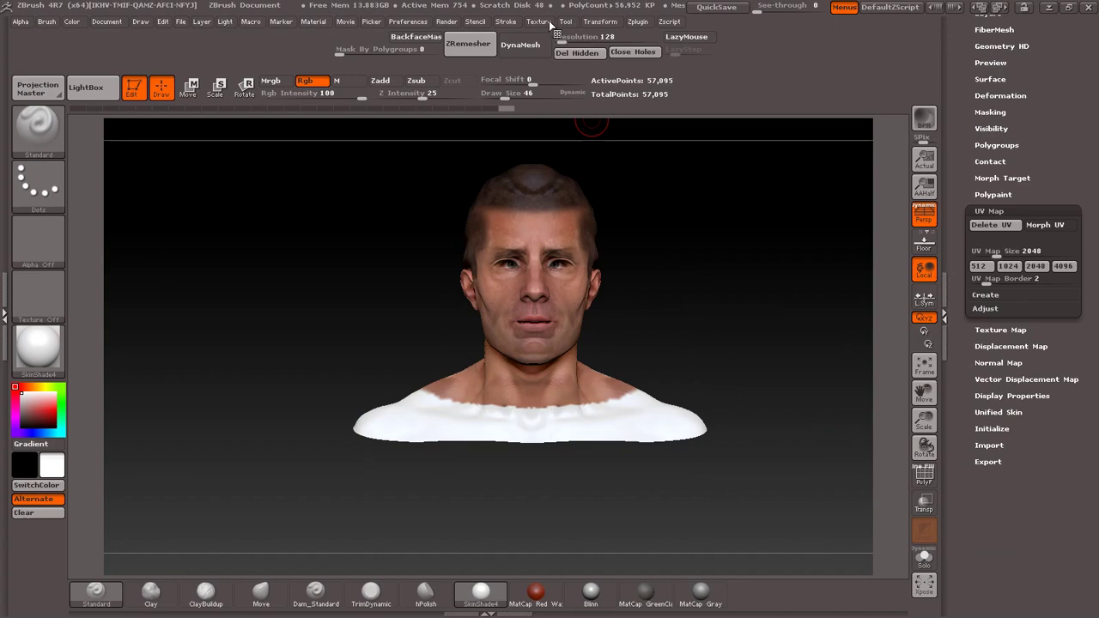
pyautogui.click(548, 23)
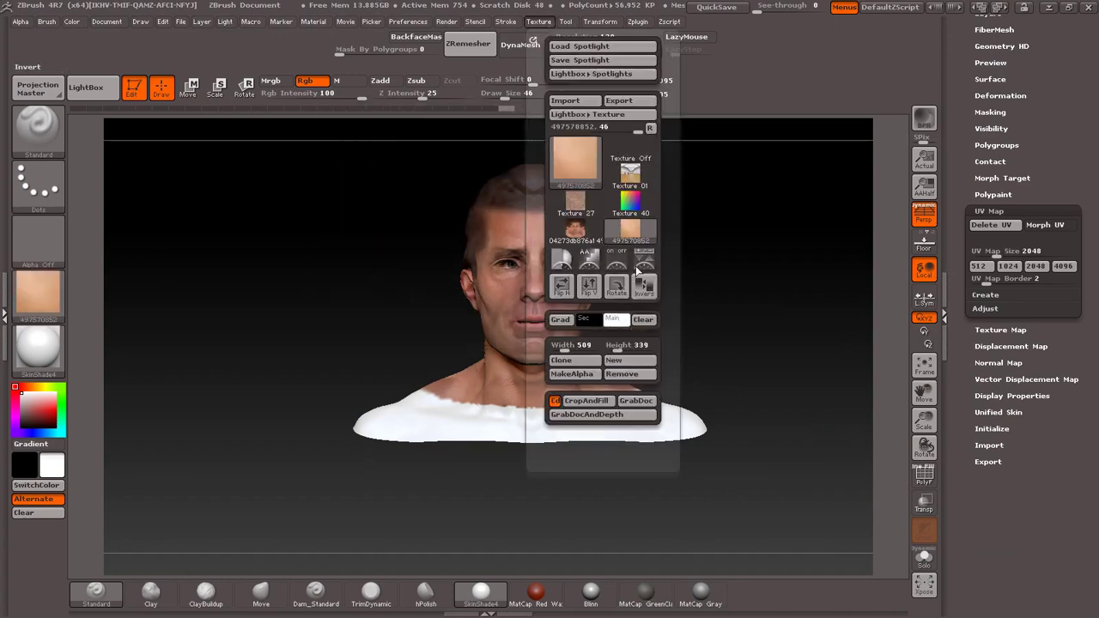
pyautogui.click(639, 271)
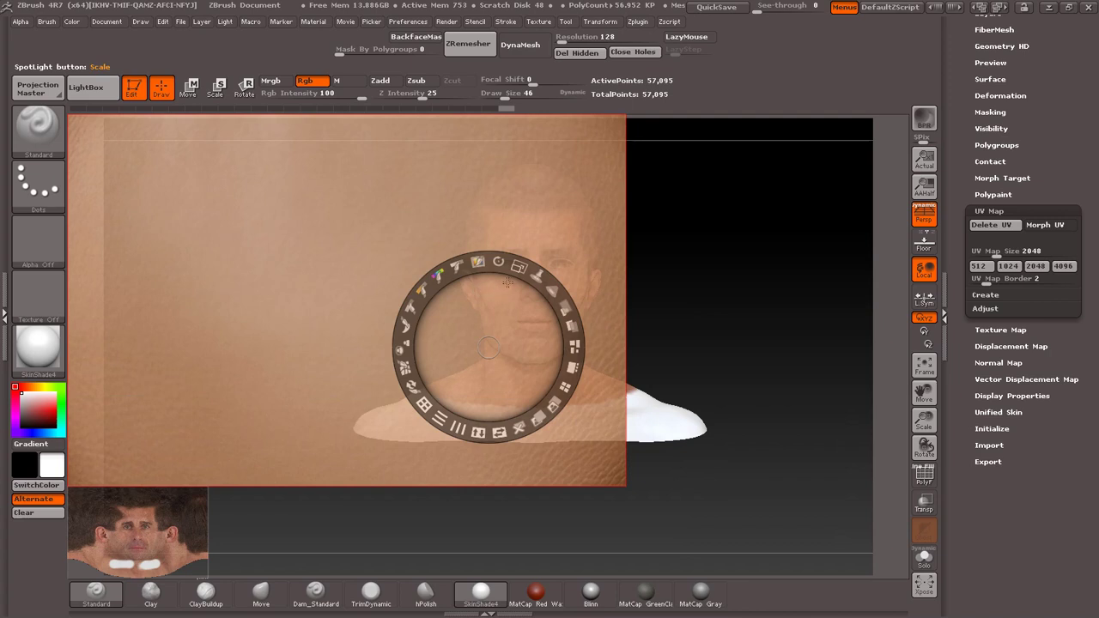
# Shrink the Spotlight skin image, paint it onto the pale shoulder band, and turn toward the back
pyautogui.moveTo(507, 282)
pyautogui.mouseDown()
pyautogui.moveTo(465, 303)
pyautogui.moveTo(601, 334)
pyautogui.mouseUp()
pyautogui.press('z')
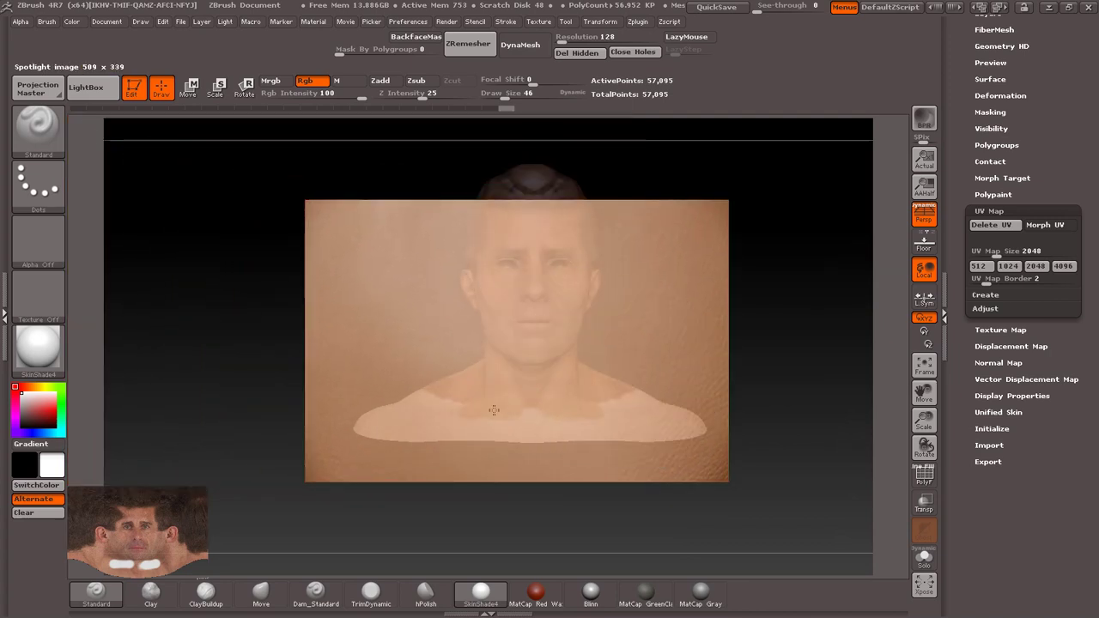
pyautogui.moveTo(494, 410)
pyautogui.mouseDown()
pyautogui.moveTo(358, 412)
pyautogui.moveTo(508, 417)
pyautogui.mouseUp()
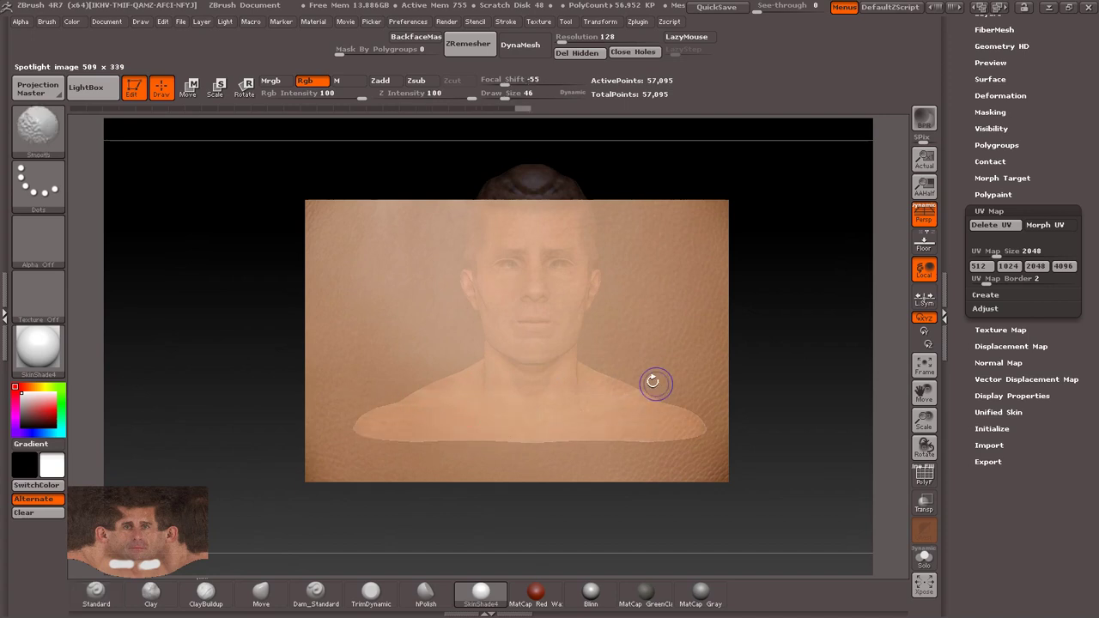
pyautogui.hotkey('shift', 'z')
pyautogui.moveTo(355, 321)
pyautogui.mouseDown()
pyautogui.moveTo(423, 378)
pyautogui.moveTo(401, 378)
pyautogui.moveTo(506, 394)
pyautogui.moveTo(445, 435)
pyautogui.moveTo(526, 446)
pyautogui.moveTo(449, 419)
pyautogui.mouseUp()
pyautogui.hotkey('shift', 'z')
pyautogui.press('z')
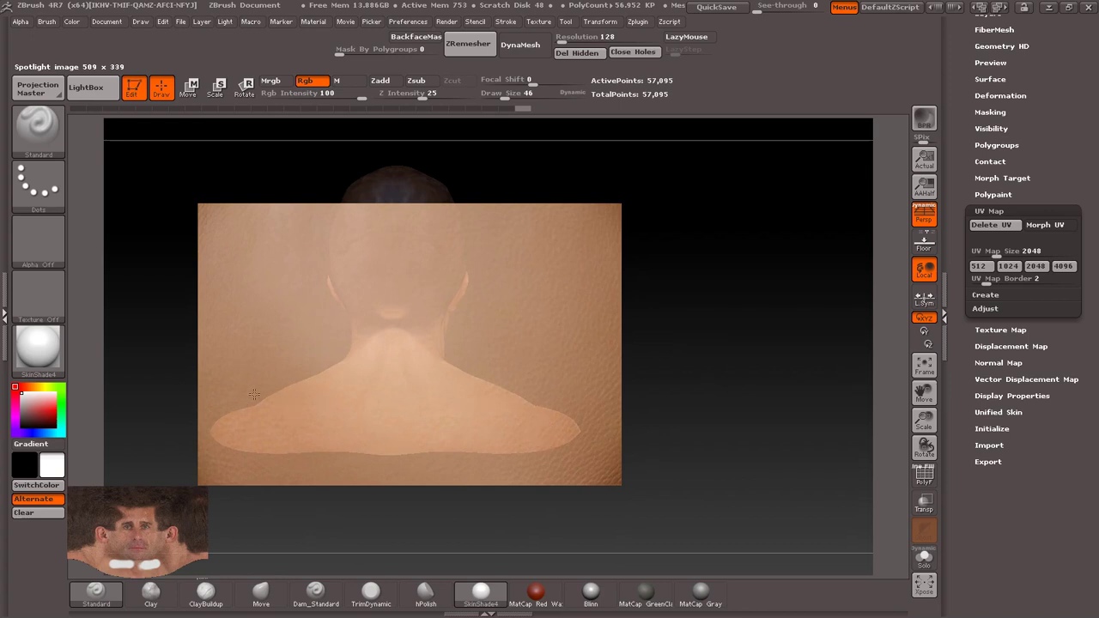
# Project the skin texture over the back and shoulders, turning the bust through side and front views
pyautogui.hotkey('shift', 'z')
pyautogui.keyDown('alt'); pyautogui.moveTo(387, 372); pyautogui.dragTo(404, 399); pyautogui.keyUp('alt')
pyautogui.hotkey('shift', 'z')
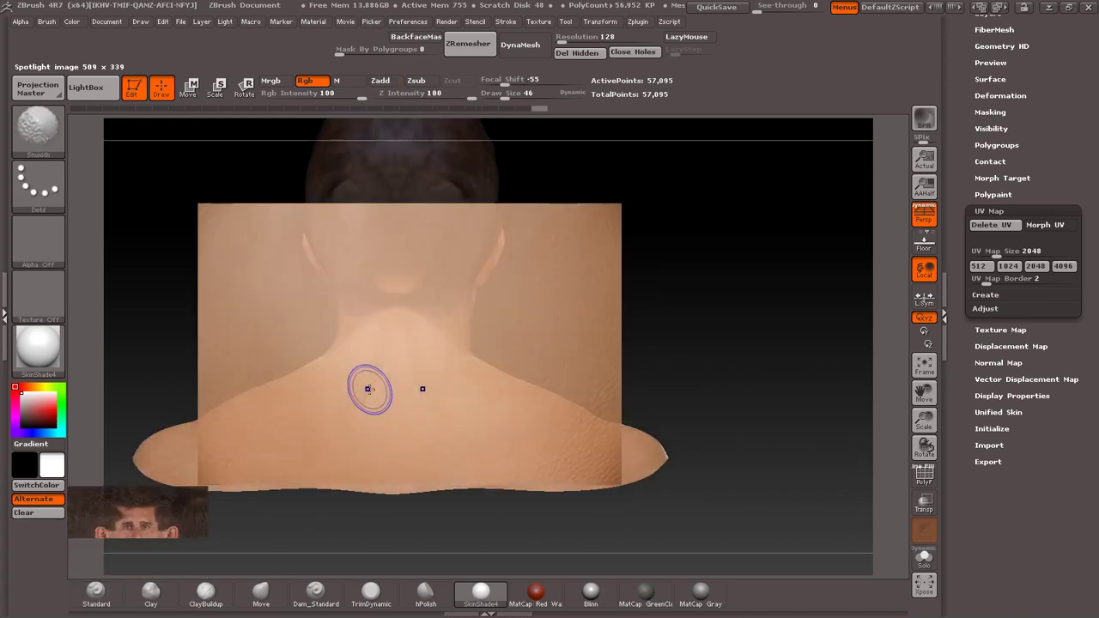
pyautogui.hotkey('shift', 'z')
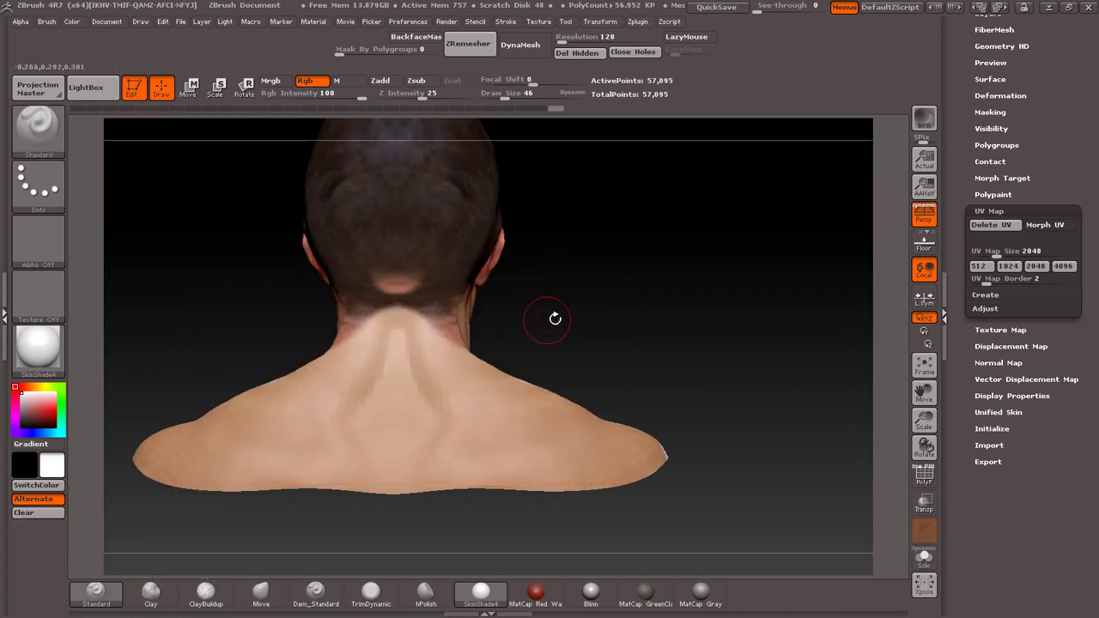
pyautogui.moveTo(508, 387)
pyautogui.keyDown('alt'); pyautogui.mouseDown()
pyautogui.moveTo(551, 331)
pyautogui.moveTo(510, 332)
pyautogui.moveTo(572, 418)
pyautogui.mouseUp(); pyautogui.keyUp('alt')
pyautogui.hotkey('shift', 'z')
pyautogui.press('z')
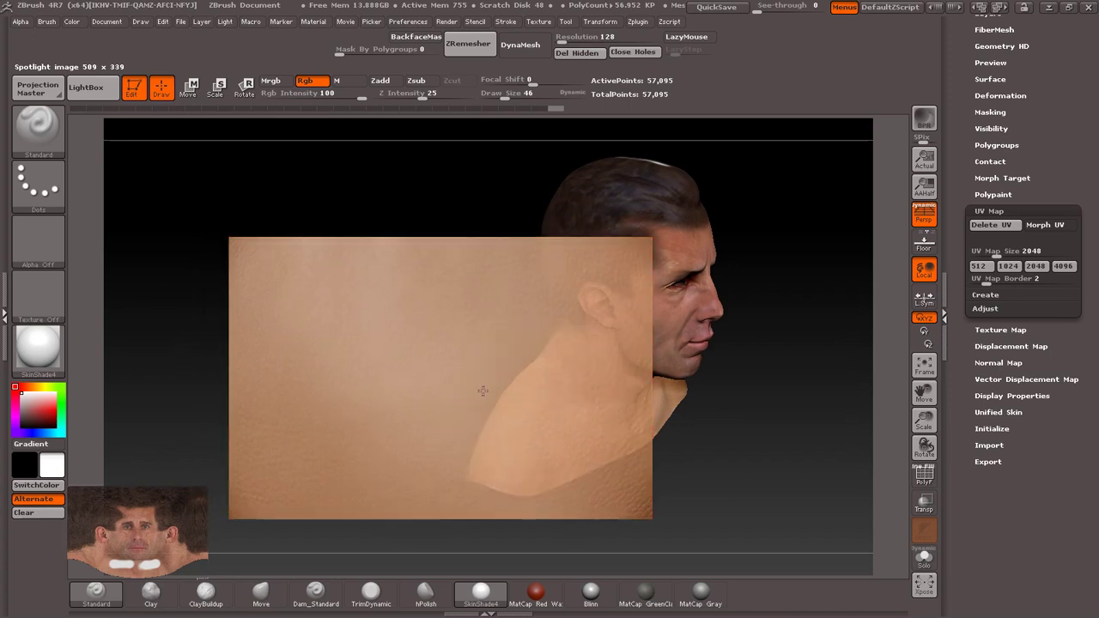
pyautogui.hotkey('shift', 'z')
pyautogui.moveTo(701, 393); pyautogui.dragTo(631, 329)
pyautogui.moveTo(778, 290)
pyautogui.keyDown('alt'); pyautogui.mouseDown()
pyautogui.moveTo(548, 290)
pyautogui.moveTo(601, 257)
pyautogui.moveTo(620, 334)
pyautogui.moveTo(536, 352)
pyautogui.moveTo(629, 342)
pyautogui.mouseUp(); pyautogui.keyUp('alt')
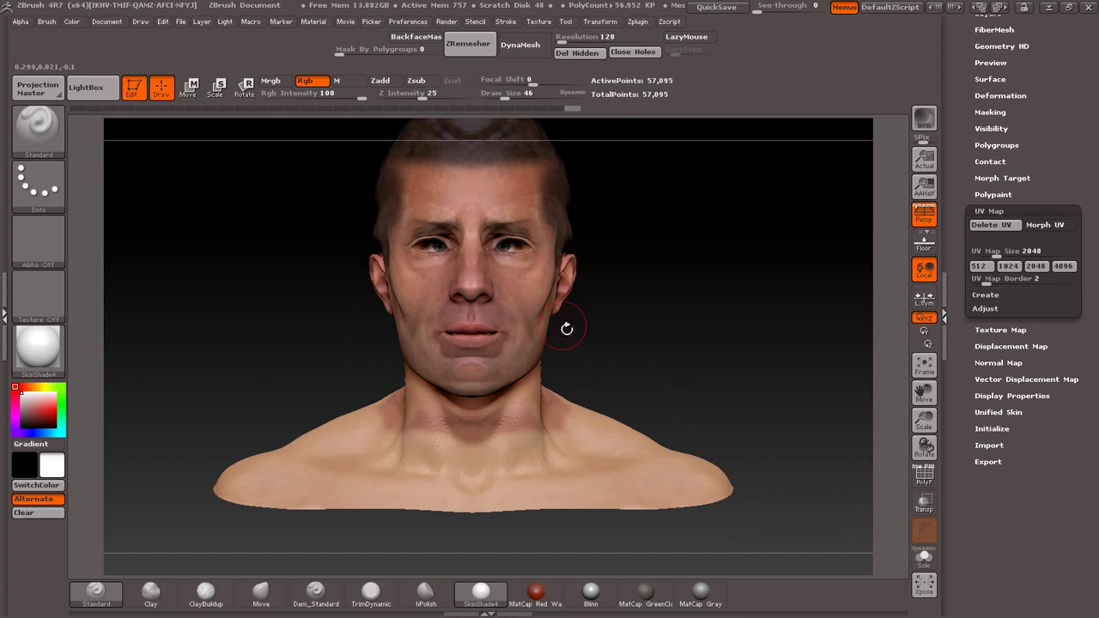
pyautogui.moveTo(567, 326)
pyautogui.mouseDown()
pyautogui.moveTo(505, 267)
pyautogui.moveTo(694, 276)
pyautogui.mouseUp()
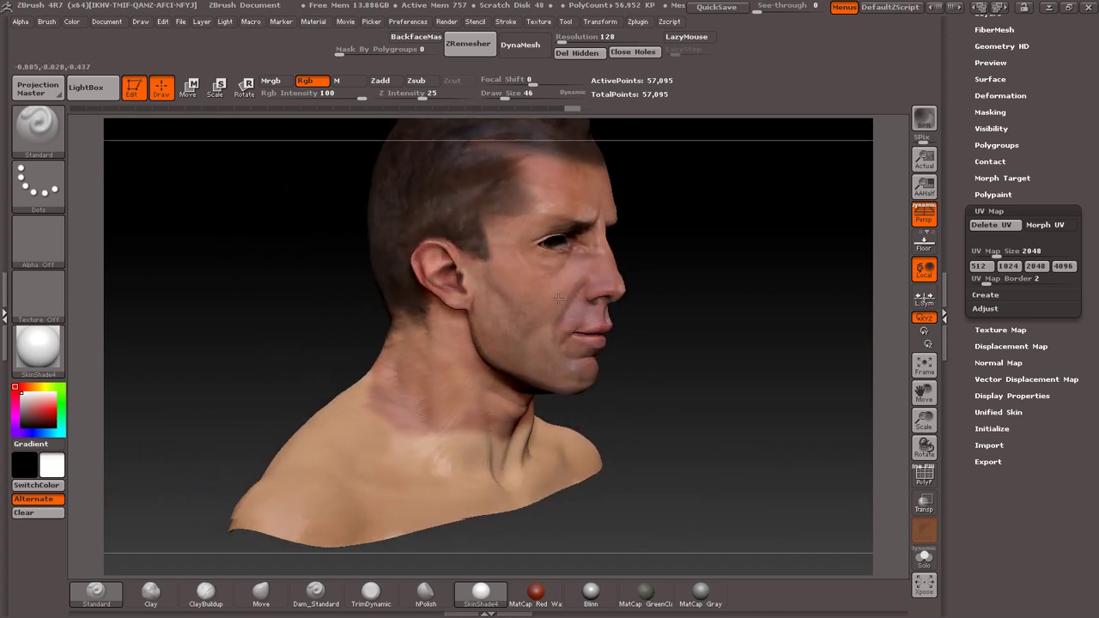
pyautogui.moveTo(712, 235); pyautogui.dragTo(604, 307)
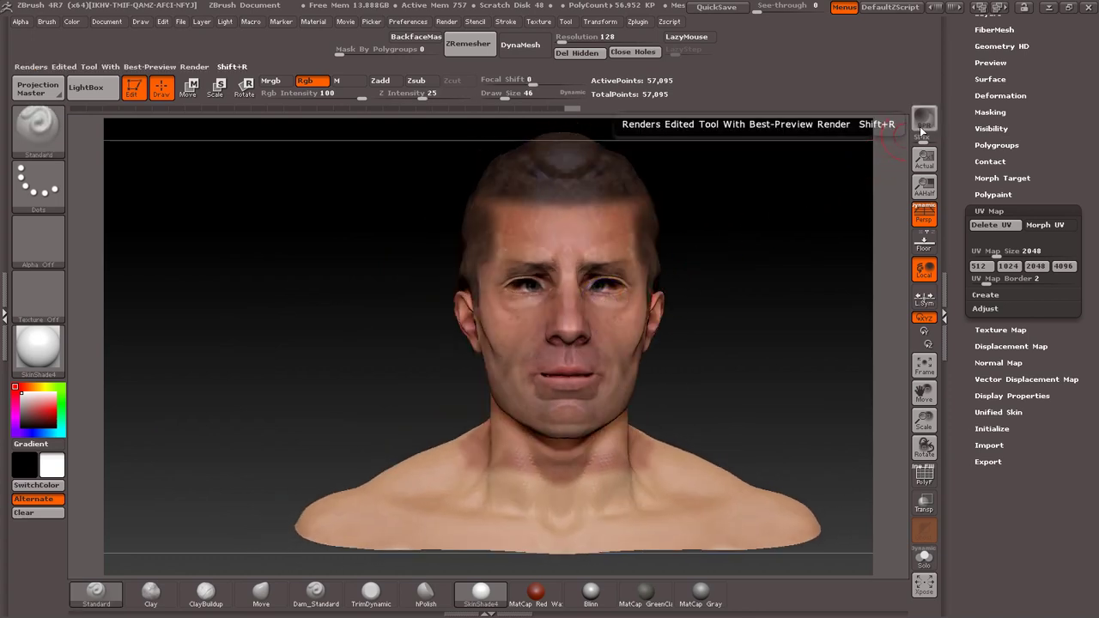
pyautogui.click(919, 126)
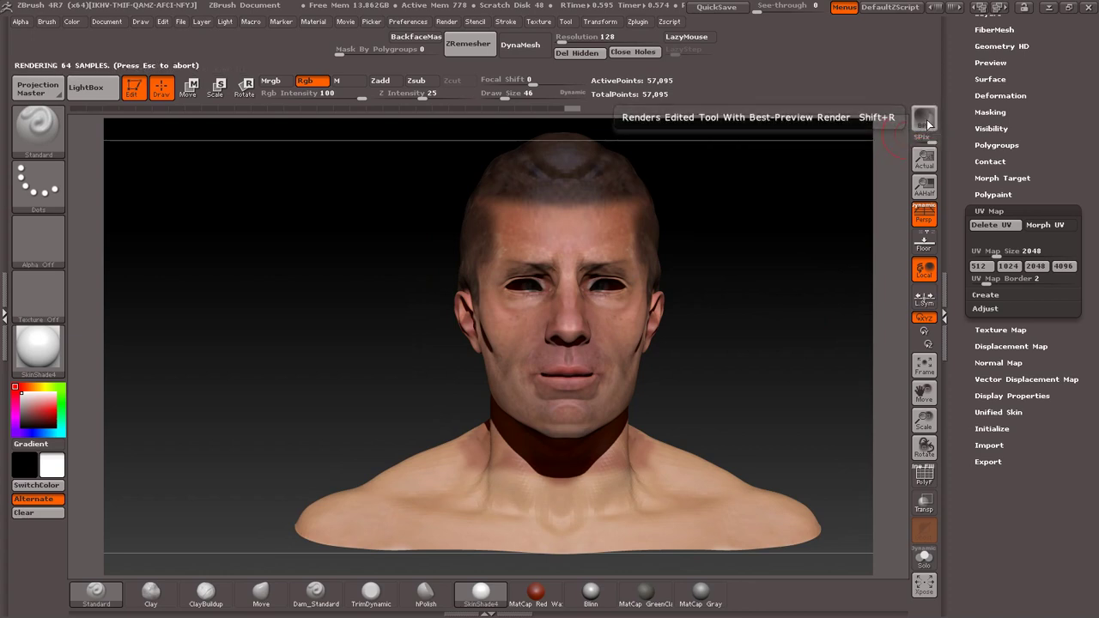
pyautogui.moveTo(684, 196)
pyautogui.mouseDown()
pyautogui.moveTo(570, 241)
pyautogui.moveTo(638, 314)
pyautogui.moveTo(552, 311)
pyautogui.moveTo(581, 247)
pyautogui.mouseUp()
pyautogui.press('g')
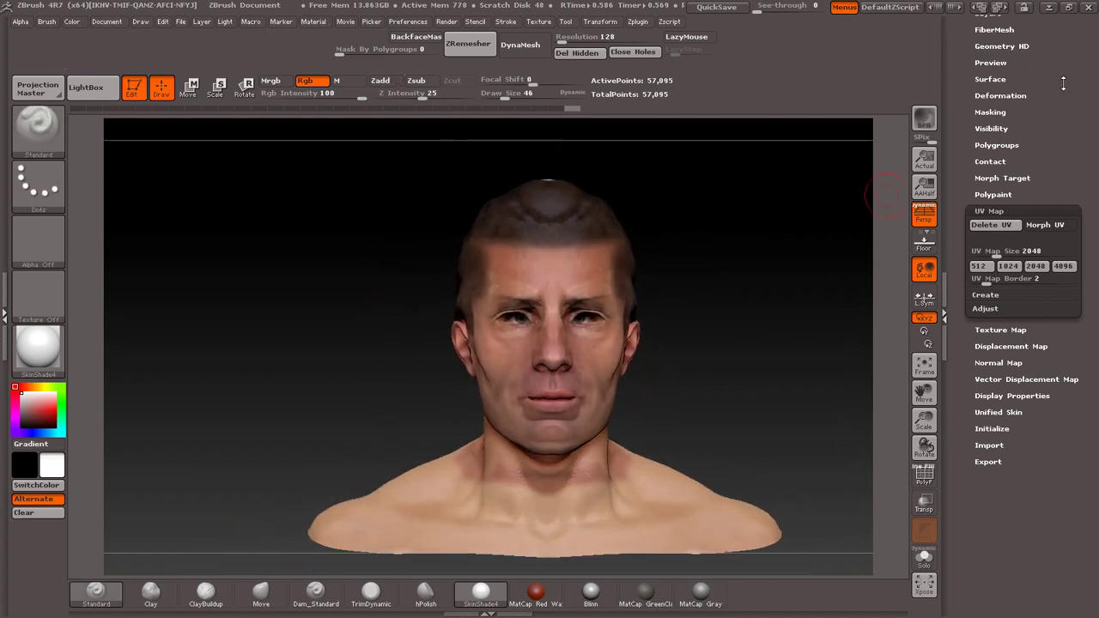
pyautogui.scroll(2, 989, 130)
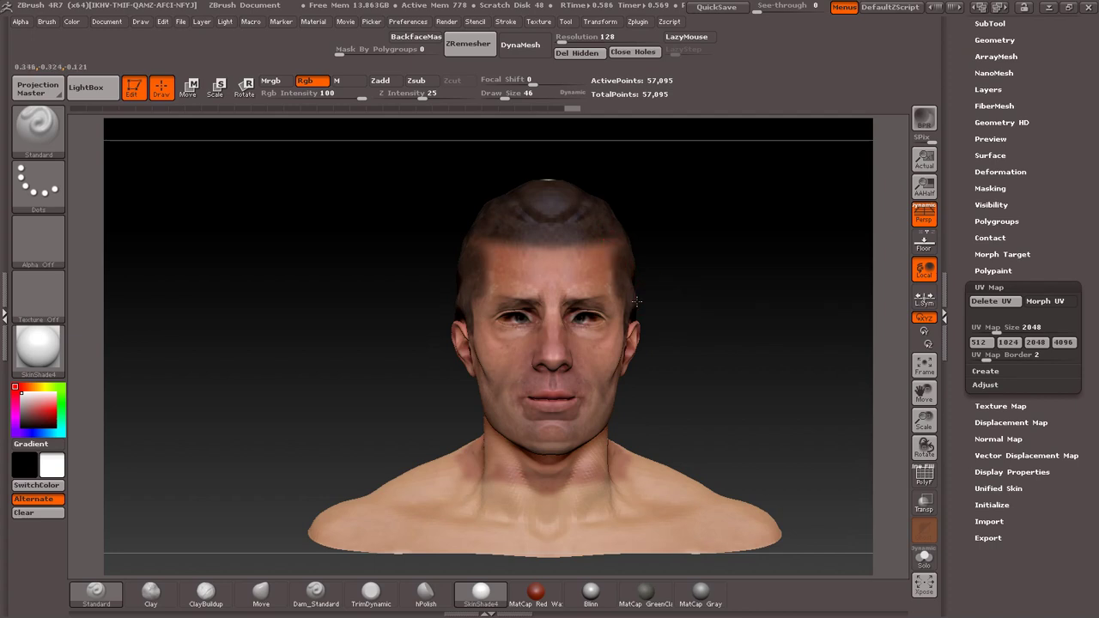
pyautogui.moveTo(620, 258); pyautogui.dragTo(624, 289)
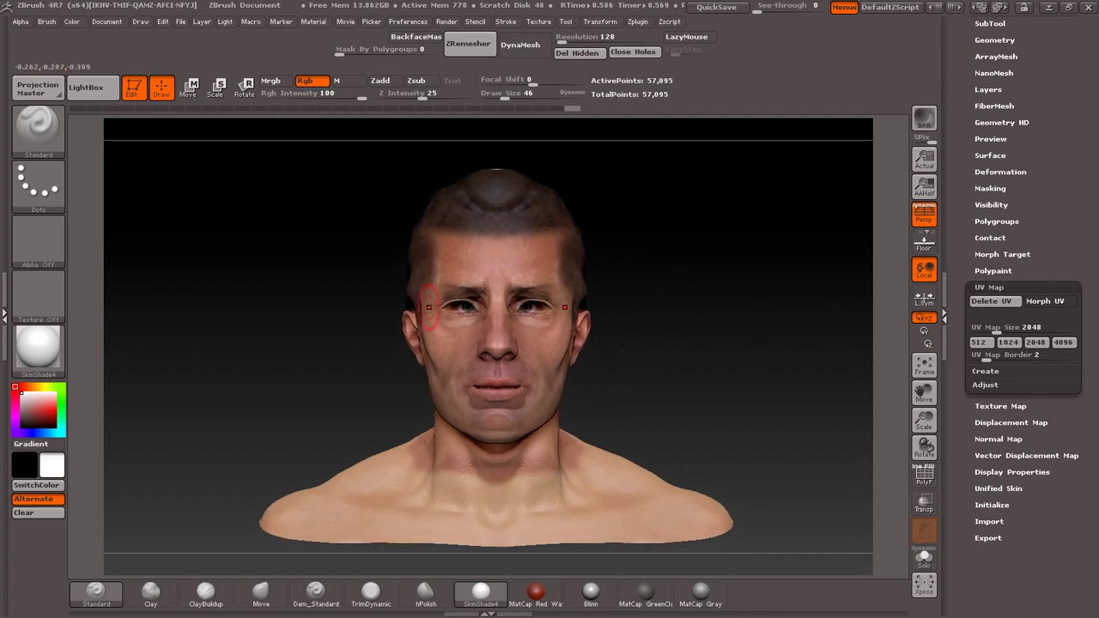
pyautogui.moveTo(629, 399)
pyautogui.mouseDown()
pyautogui.moveTo(677, 362)
pyautogui.moveTo(542, 359)
pyautogui.mouseUp()
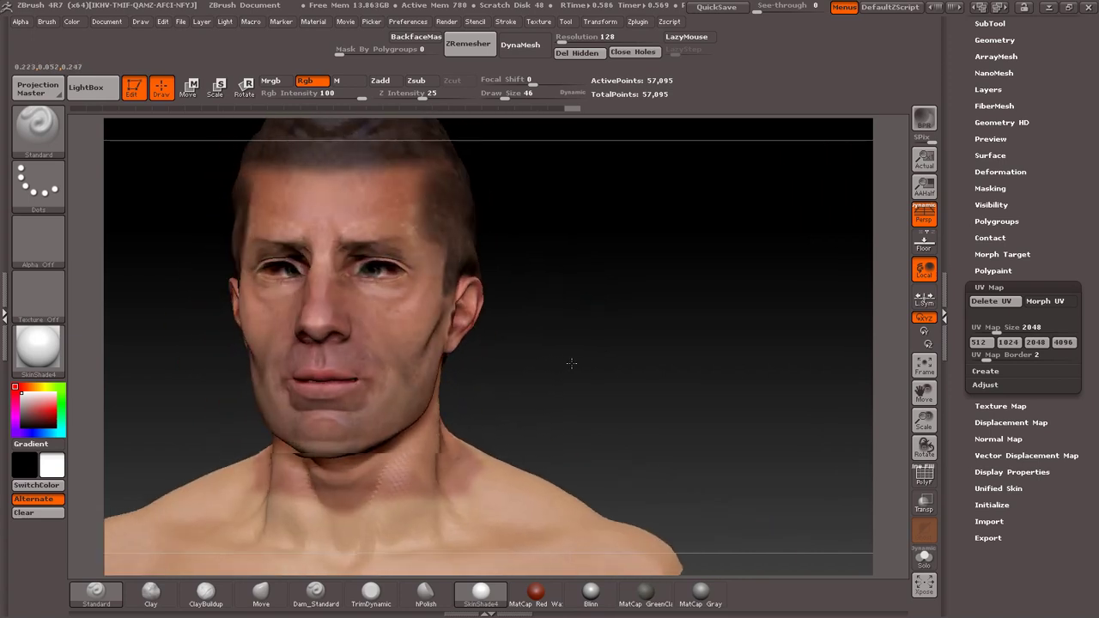
pyautogui.keyDown('alt'); pyautogui.moveTo(536, 369); pyautogui.dragTo(658, 360); pyautogui.keyUp('alt')
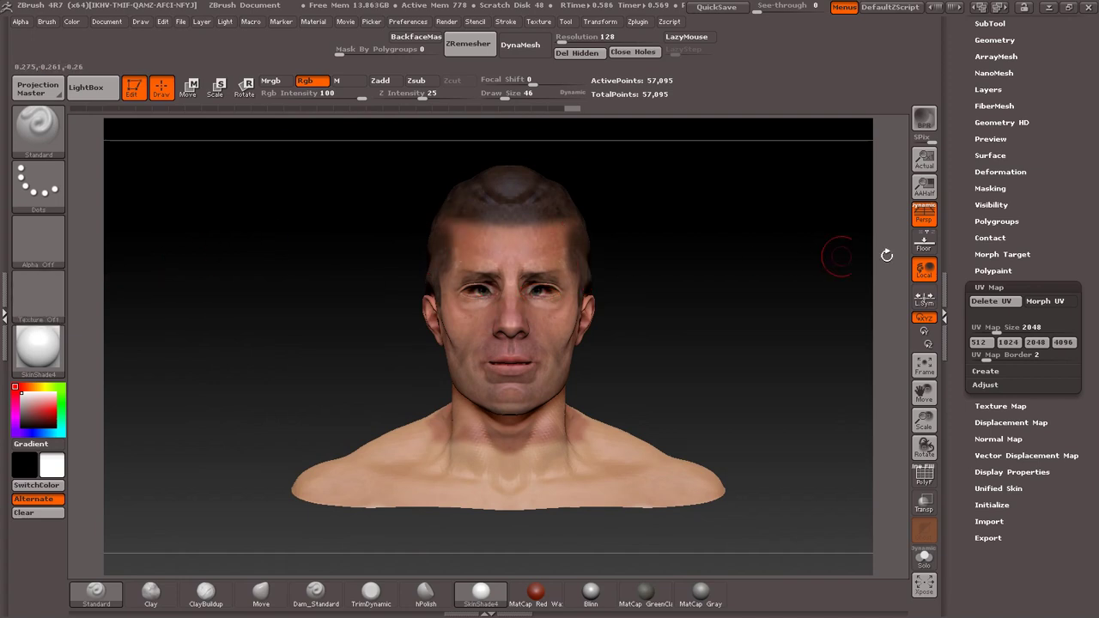
# Generate a new texture map with Texture Map > Create > New From Polypaint and switch it on
pyautogui.click(1000, 407)
pyautogui.click(1001, 400)
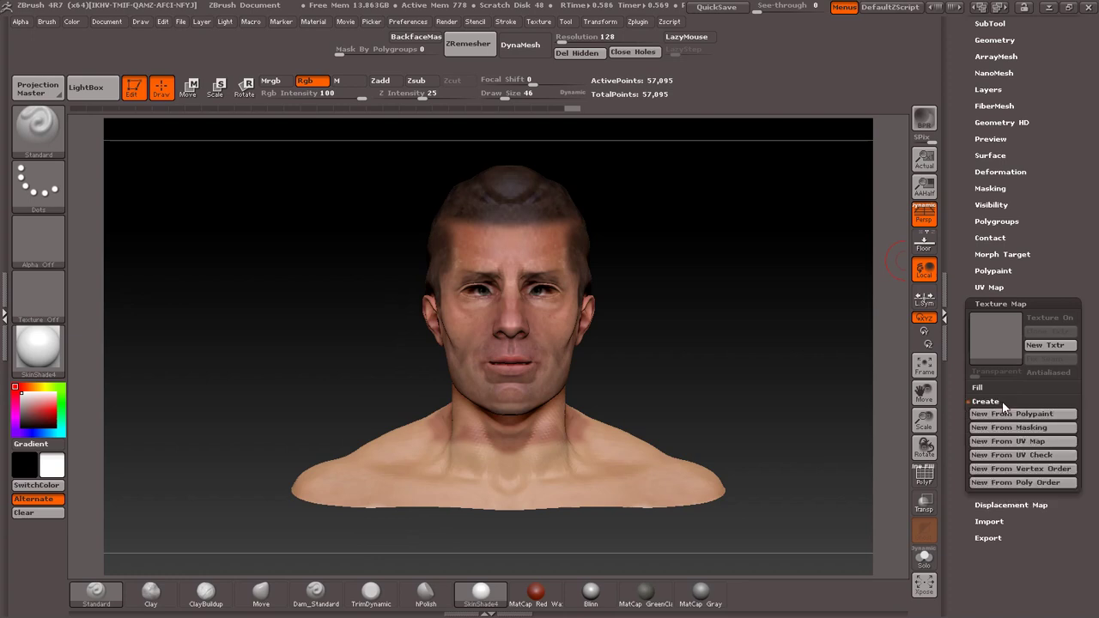
pyautogui.click(1015, 419)
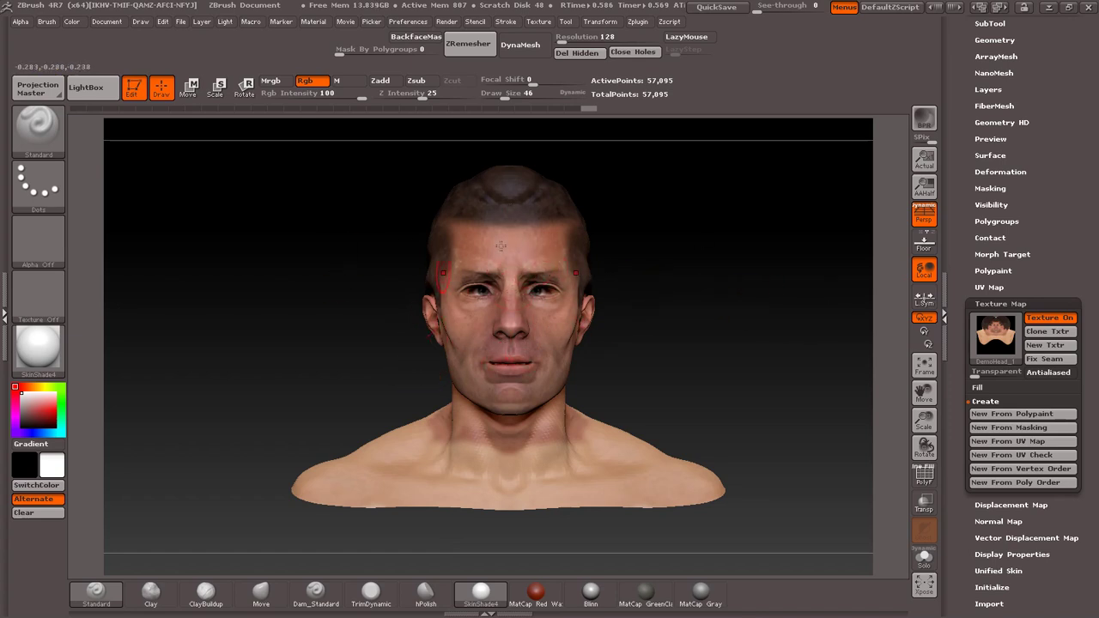
pyautogui.click(1027, 415)
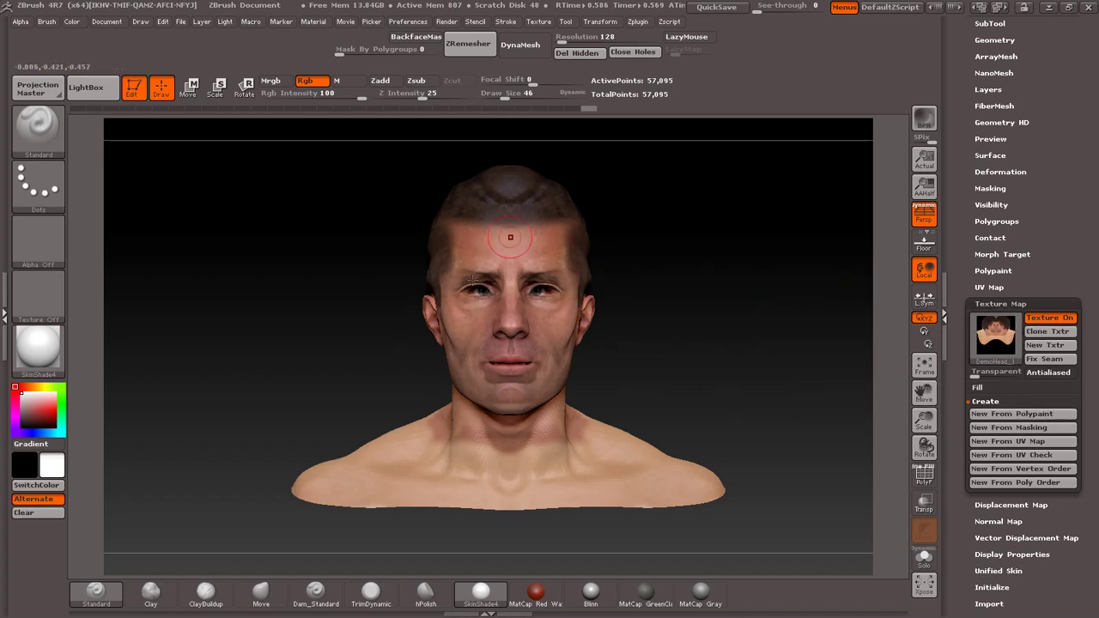
# In the Zplugin tray, collapse UV Master, expand Multi Map Exporter and leave SubTools off
pyautogui.click(5, 291)
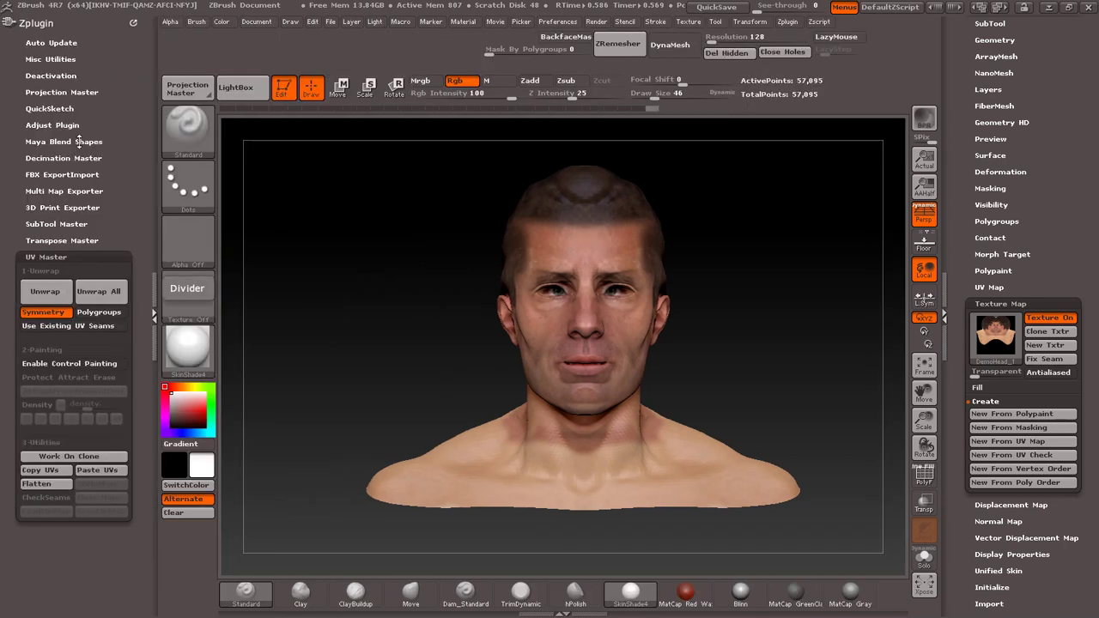
pyautogui.click(56, 257)
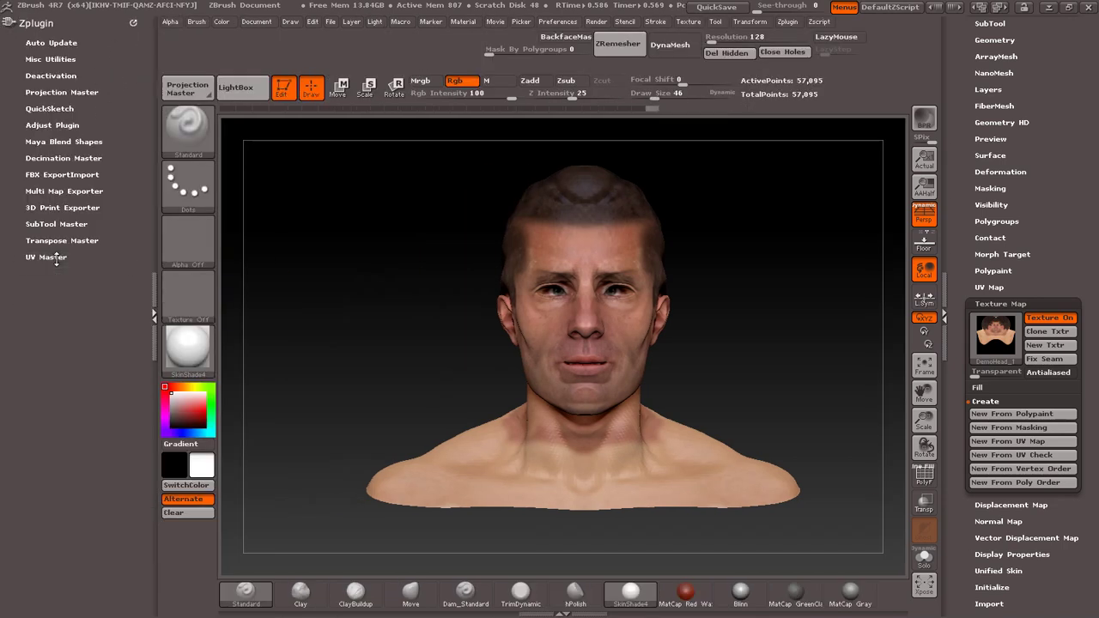
pyautogui.click(99, 191)
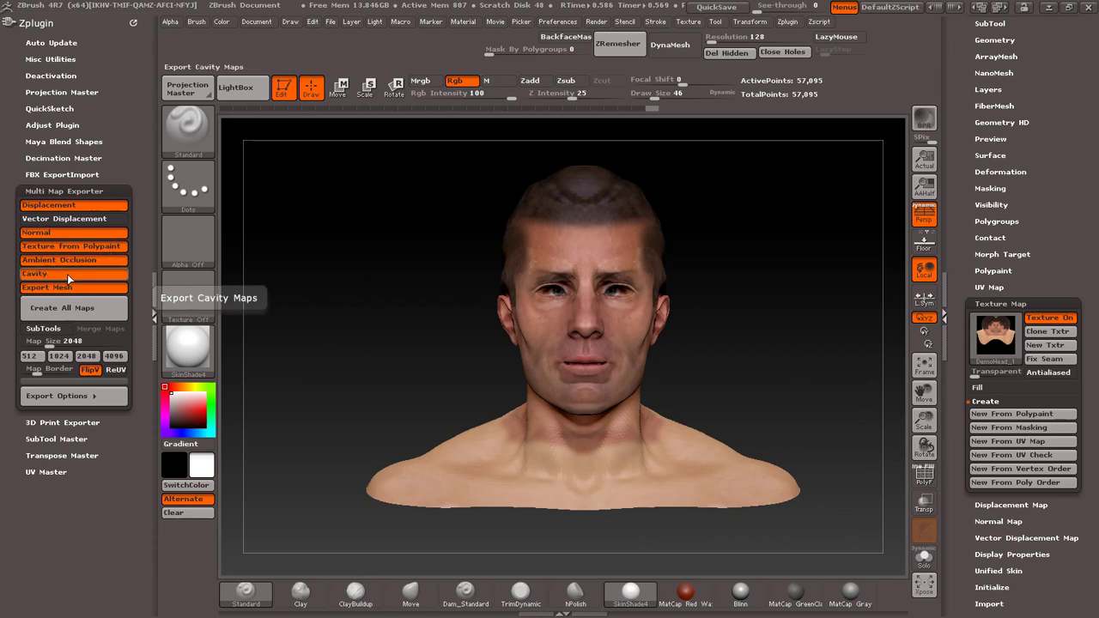
pyautogui.click(60, 332)
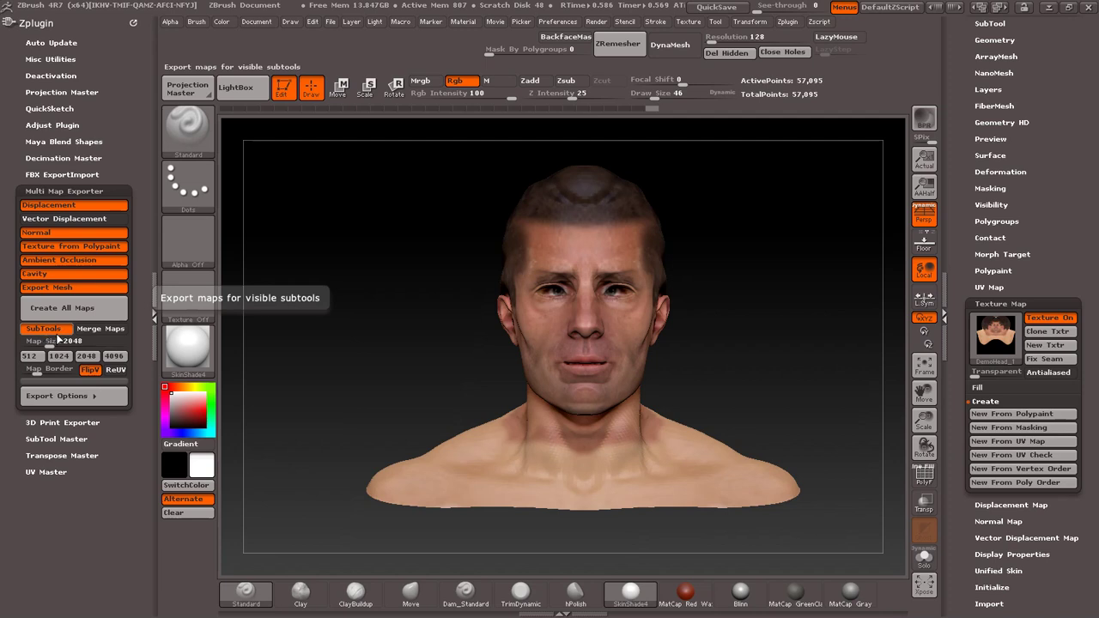
pyautogui.click(49, 330)
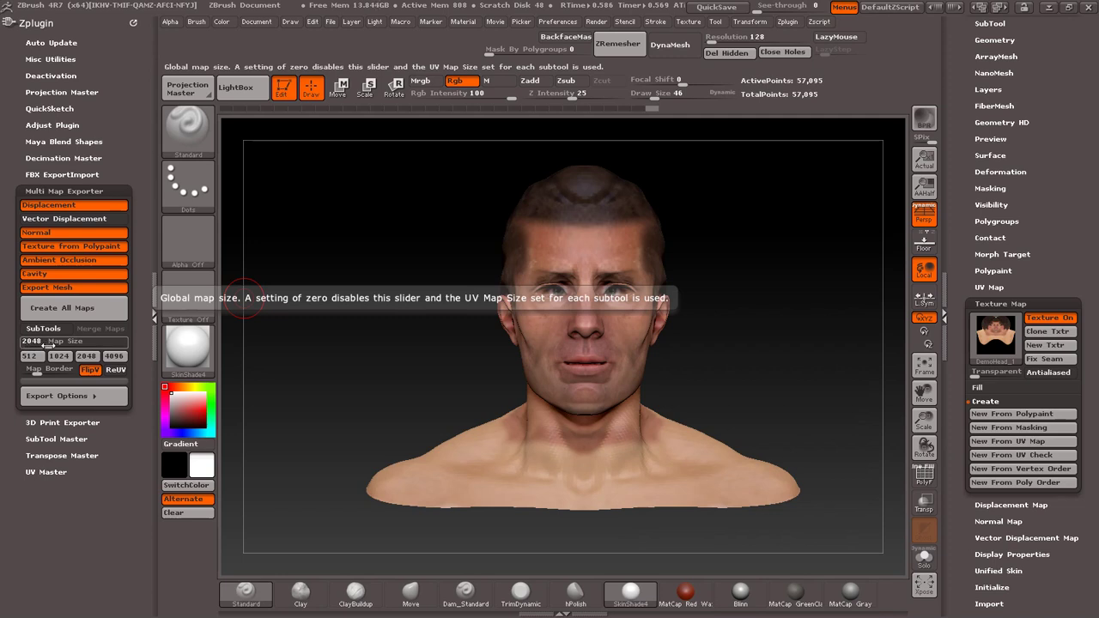
# Adjust the export map size and expand the map export options
pyautogui.moveTo(48, 343); pyautogui.dragTo(127, 343)
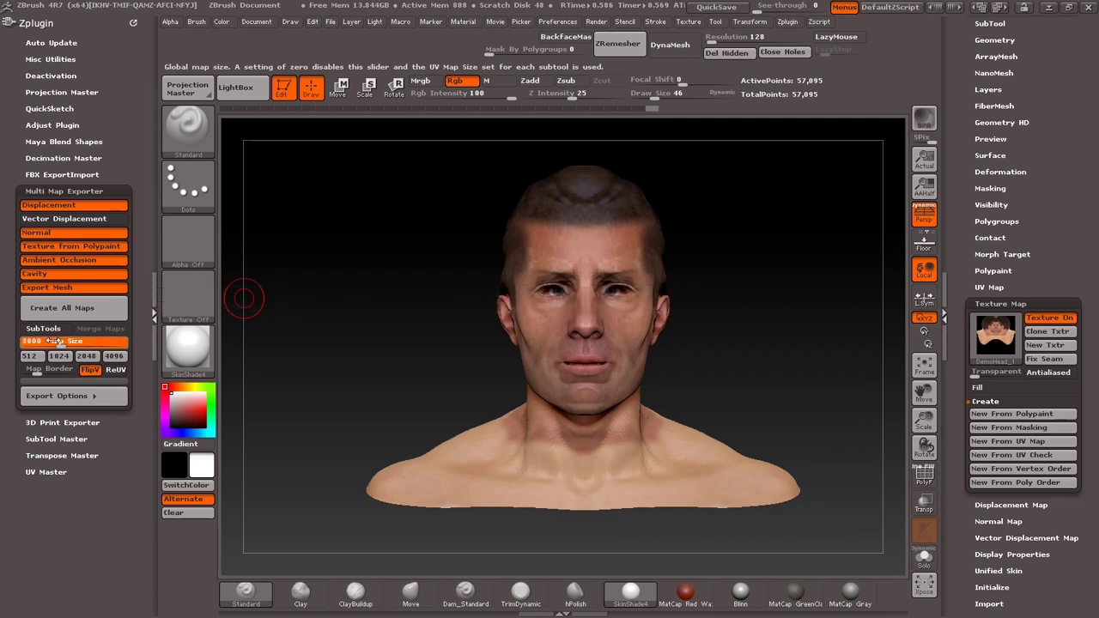
pyautogui.click(53, 341)
pyautogui.write('2048')
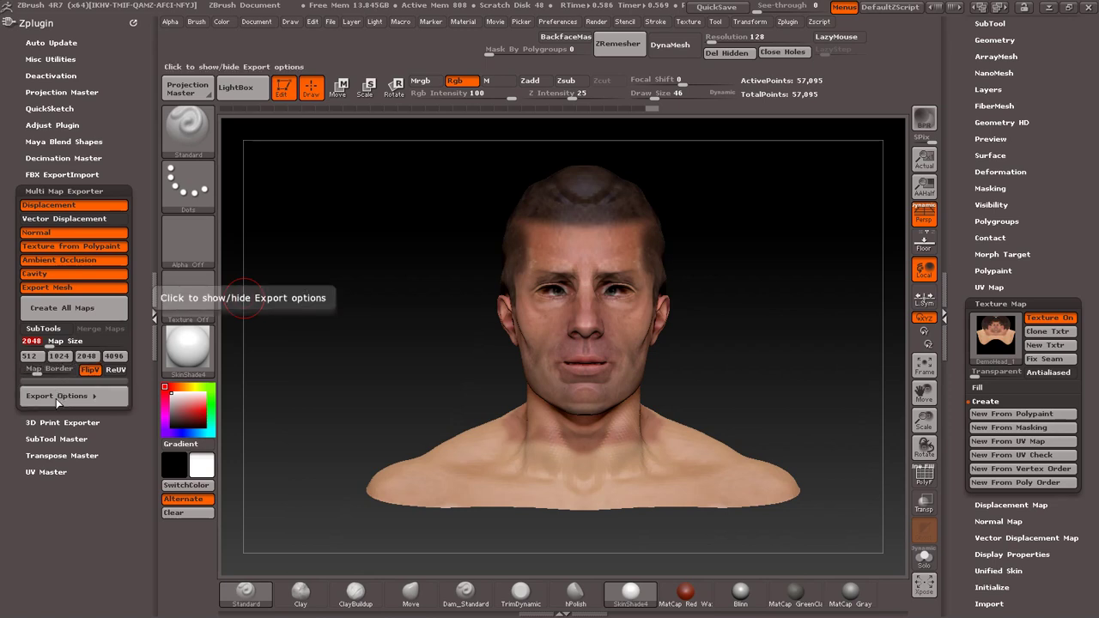
pyautogui.click(58, 395)
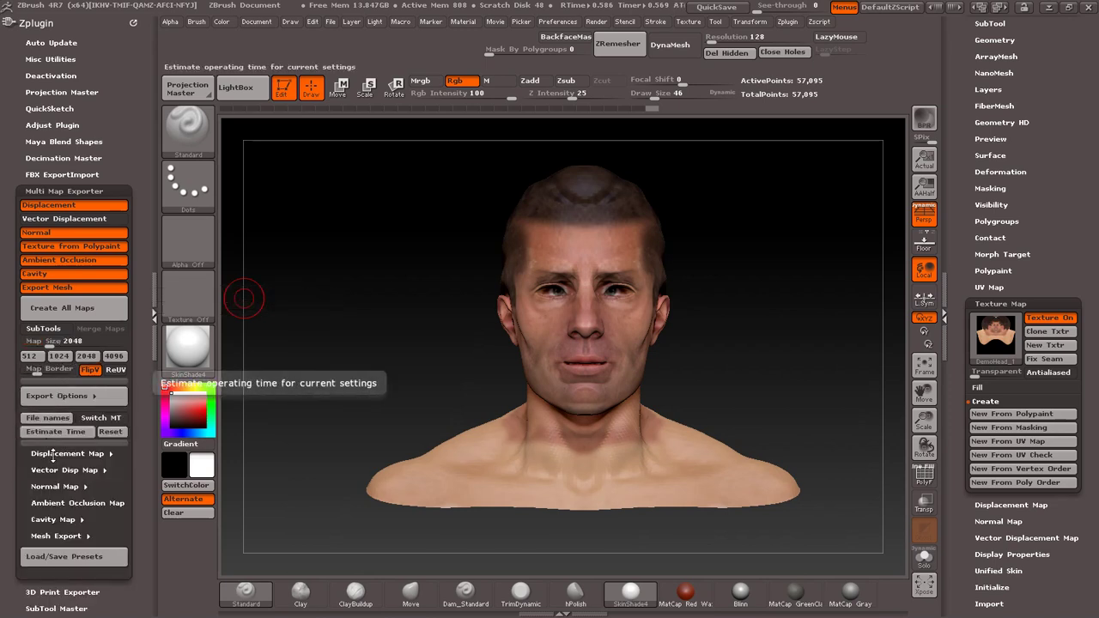
pyautogui.moveTo(145, 427)
pyautogui.mouseDown()
pyautogui.moveTo(145, 393)
pyautogui.moveTo(89, 362)
pyautogui.mouseUp()
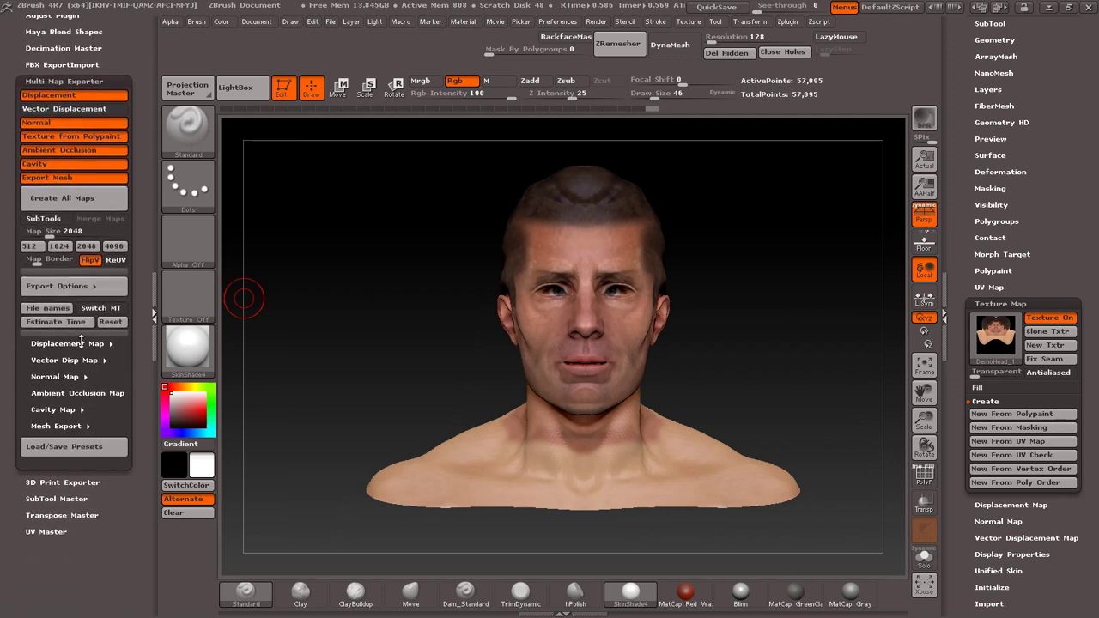
# Open the Displacement Map settings and enter 0.1 as the intensity
pyautogui.click(81, 343)
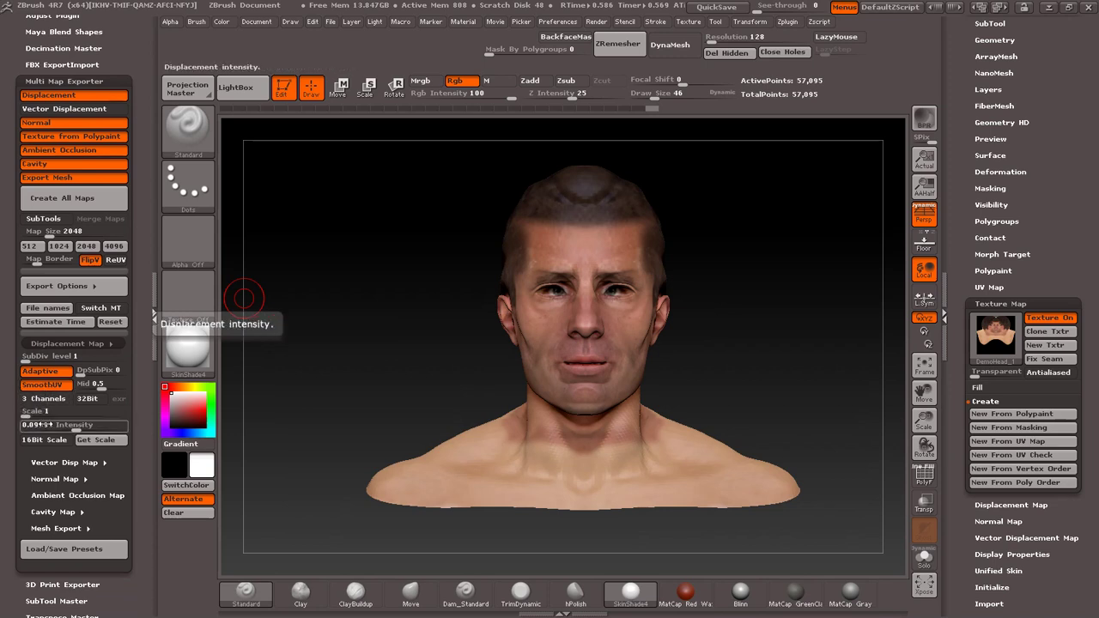
pyautogui.click(41, 426)
pyautogui.write('0')
pyautogui.press('Return')
pyautogui.write('.1')
pyautogui.press('Return')
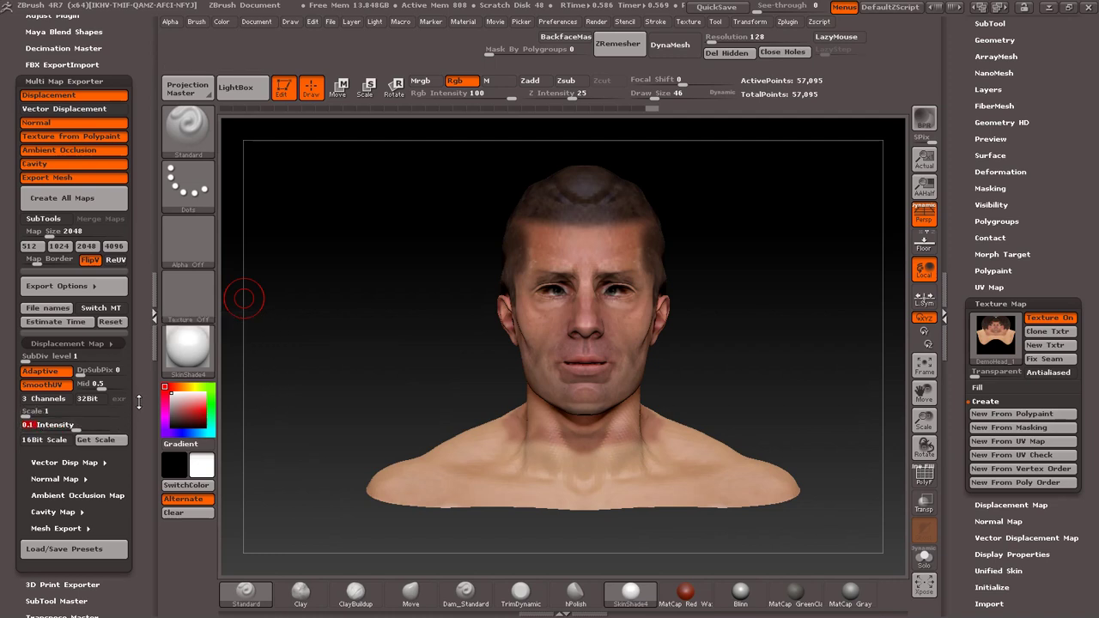
pyautogui.scroll(-1, 68, 404)
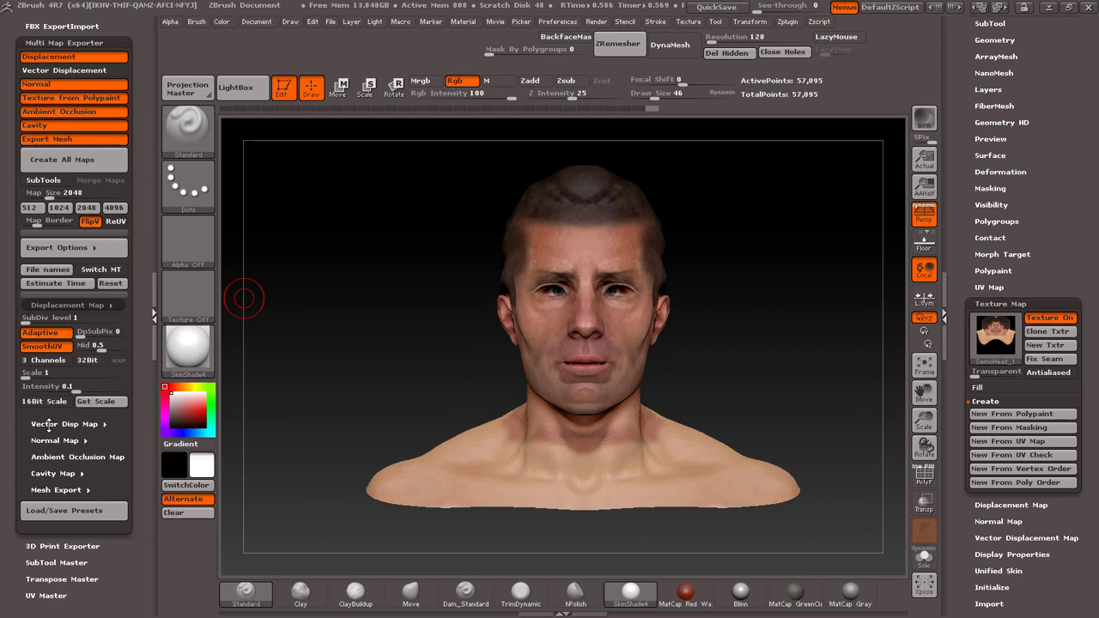
# Expand the Normal Map, Ambient Occlusion Map, Cavity Map and Mesh Export settings
pyautogui.click(45, 440)
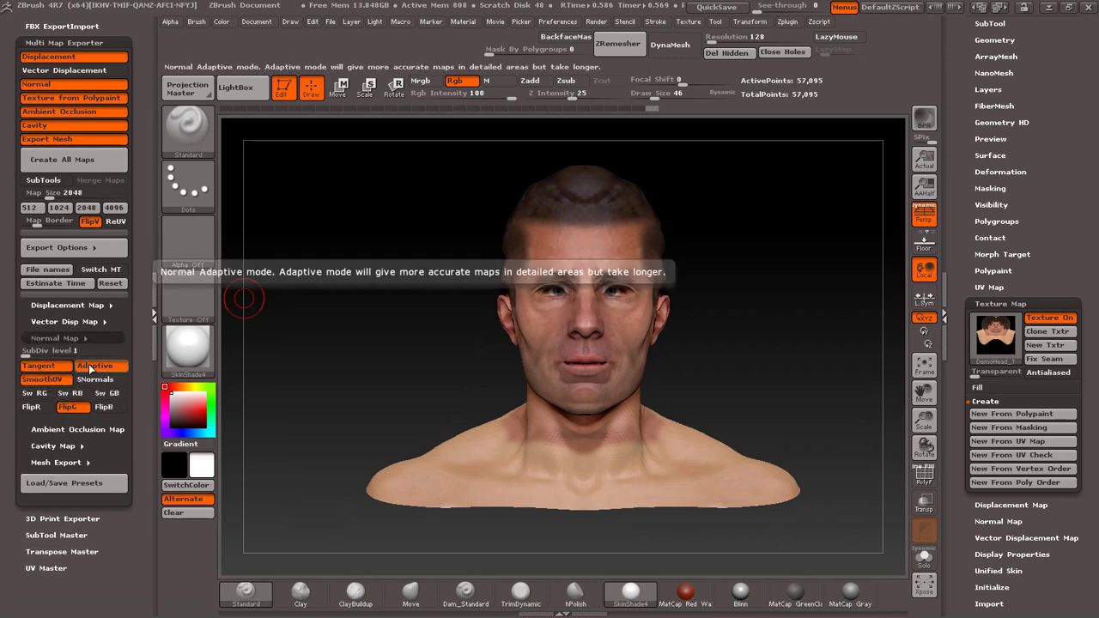
pyautogui.click(58, 429)
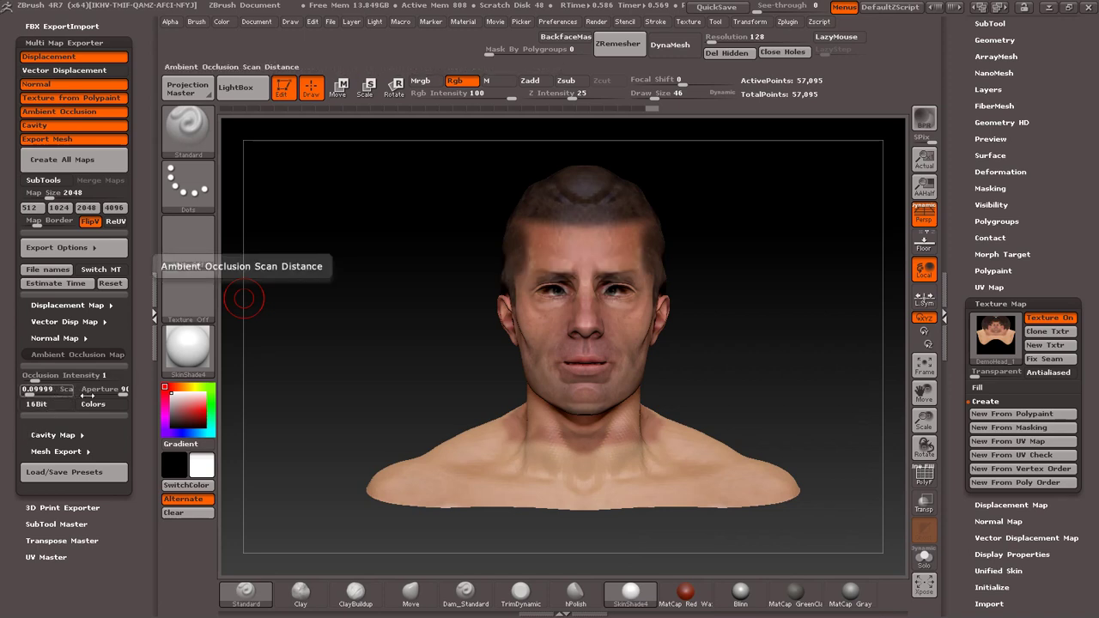
pyautogui.click(62, 435)
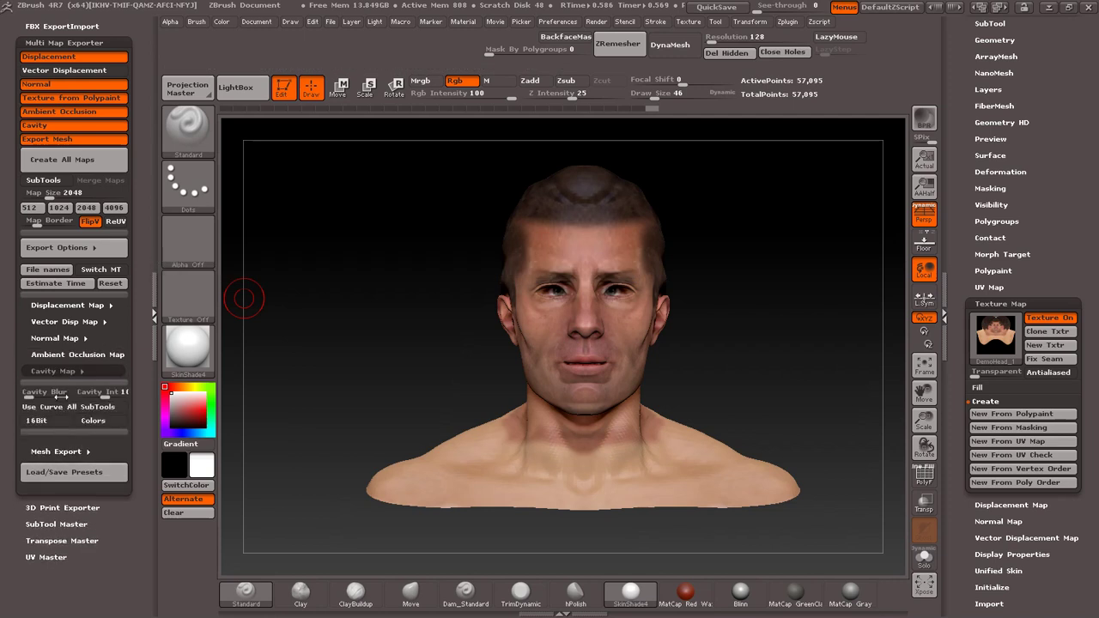
pyautogui.click(66, 448)
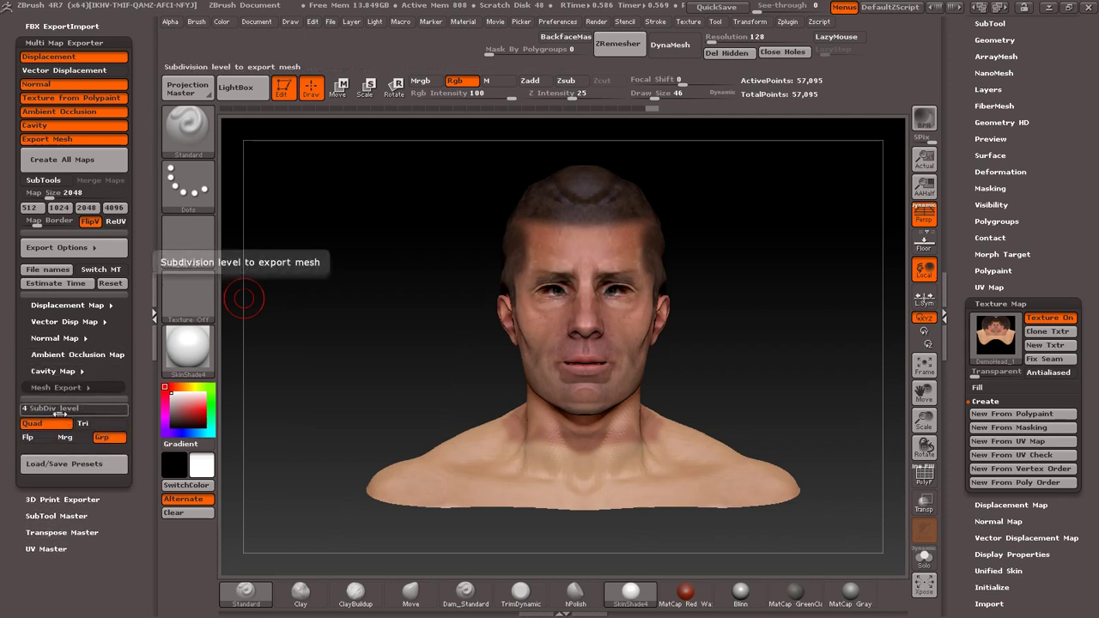
# Check the bust's SDiv levels in Tool > Geometry and set Mesh Export SubDiv to 3
pyautogui.click(990, 23)
pyautogui.moveTo(989, 45); pyautogui.dragTo(997, 193)
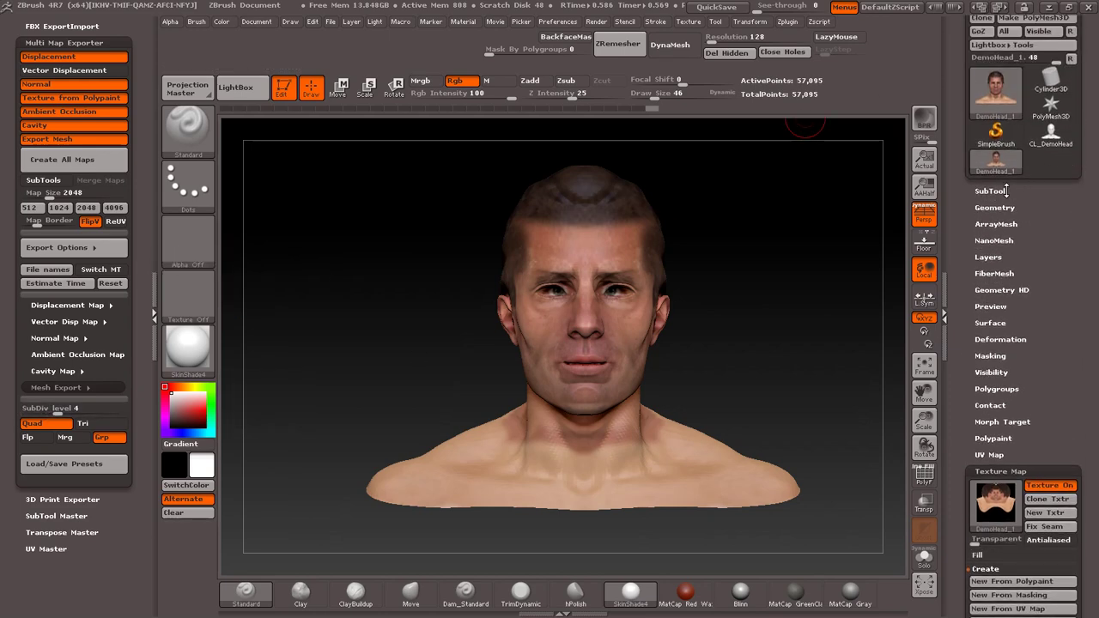
pyautogui.click(991, 191)
pyautogui.click(995, 163)
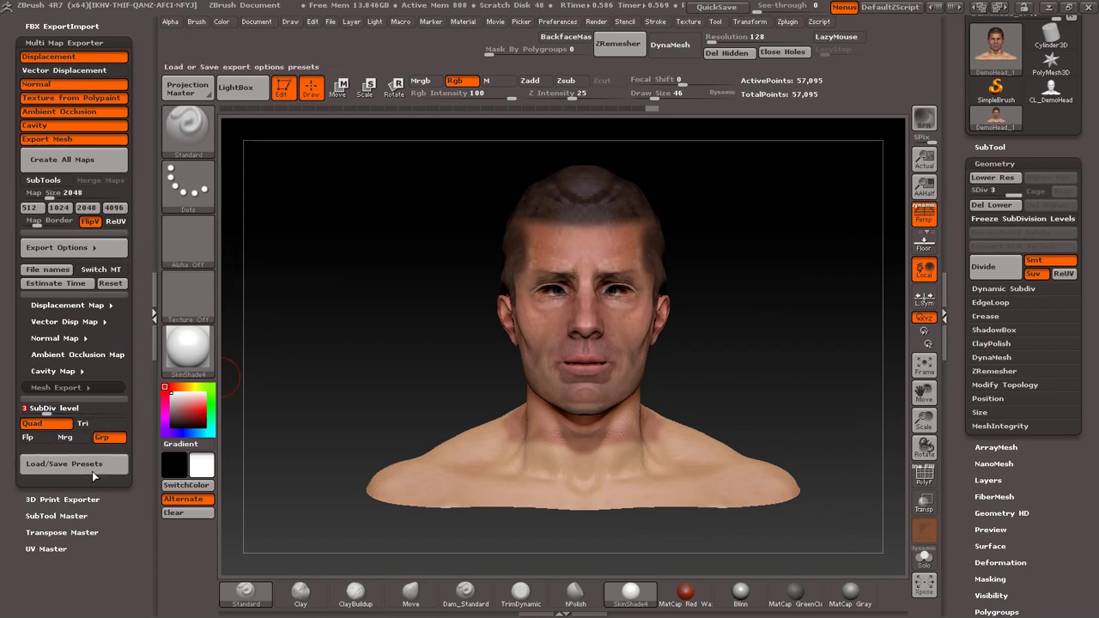
pyautogui.scroll(3, 133, 320)
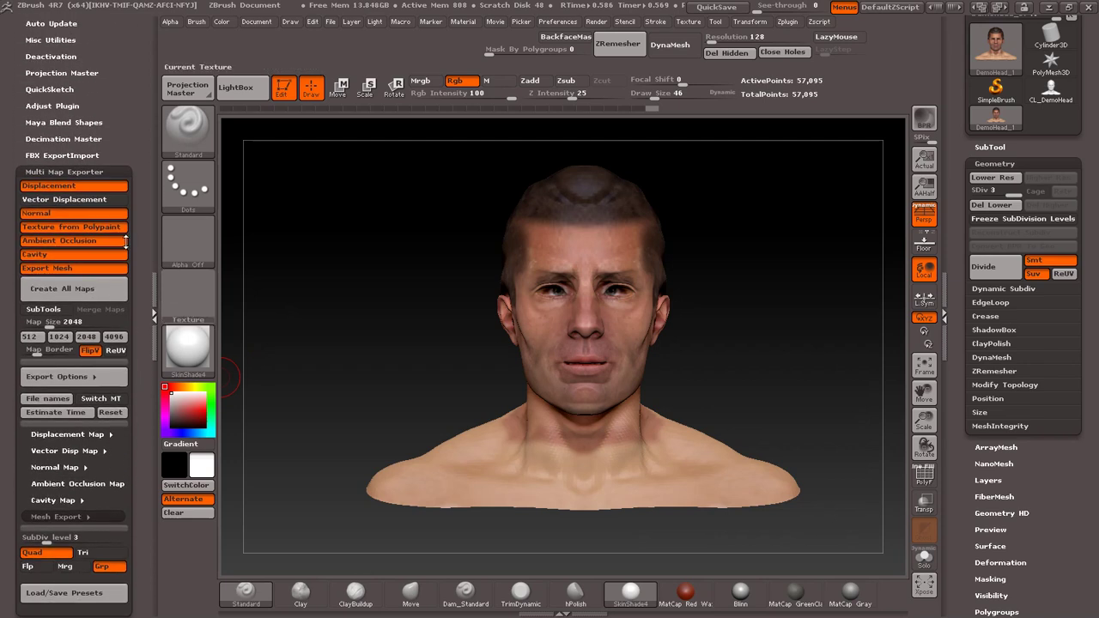
# Run Create All Maps and make a new UV folder on the desktop
pyautogui.click(72, 293)
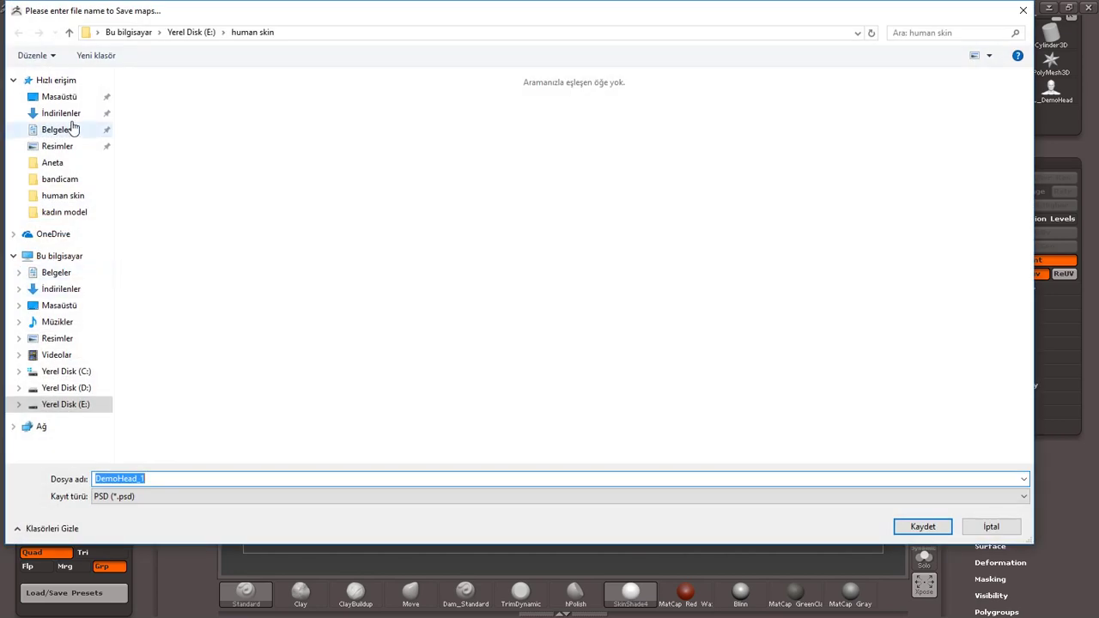
pyautogui.click(69, 97)
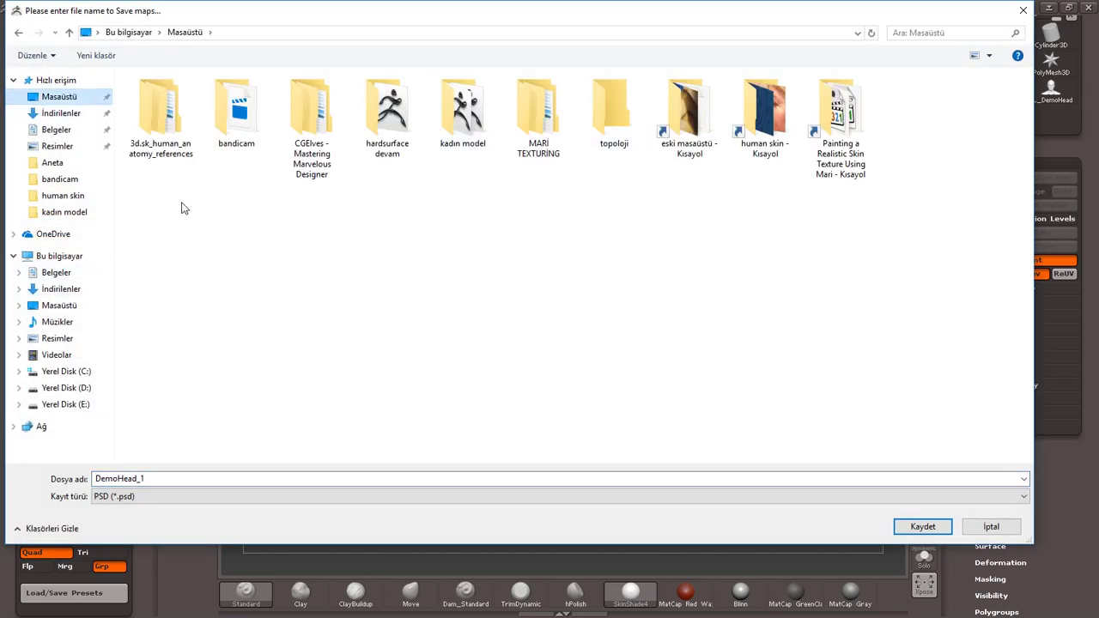
pyautogui.click(95, 55)
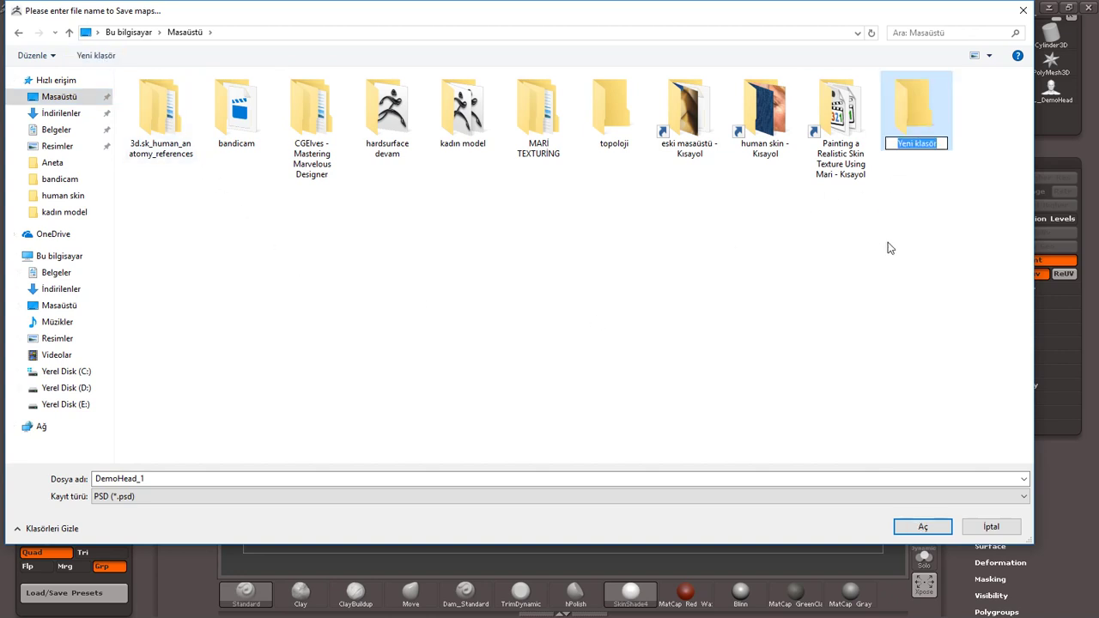
pyautogui.write('UV')
pyautogui.press('Return')
pyautogui.press('Return')
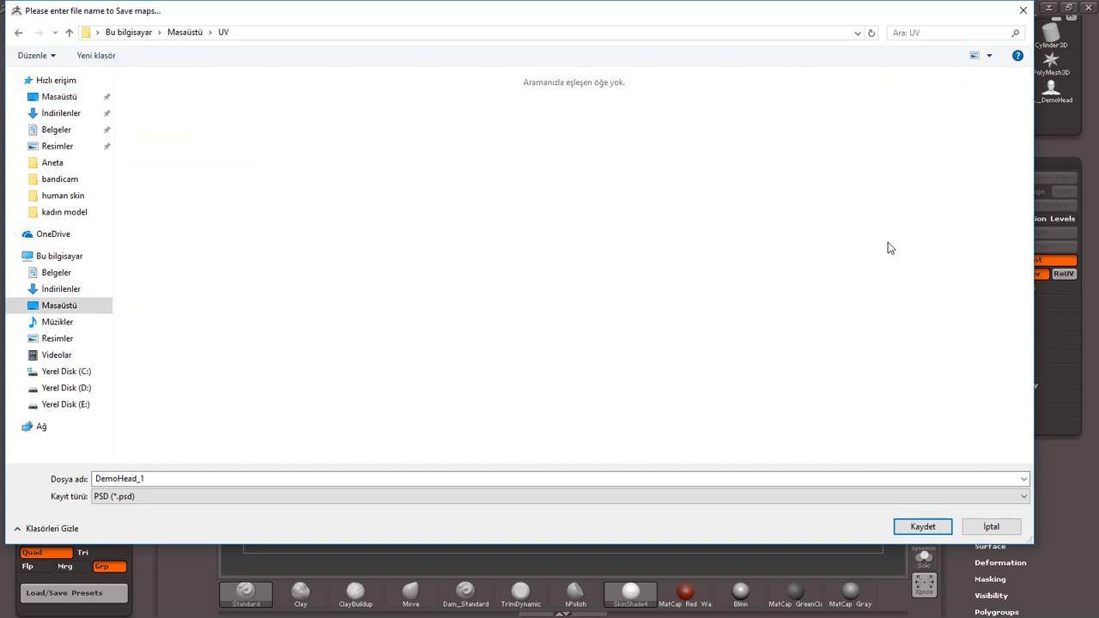
# Prefix the file name with 1 and save the maps into the UV folder
pyautogui.doubleClick(366, 481)
pyautogui.write('1')
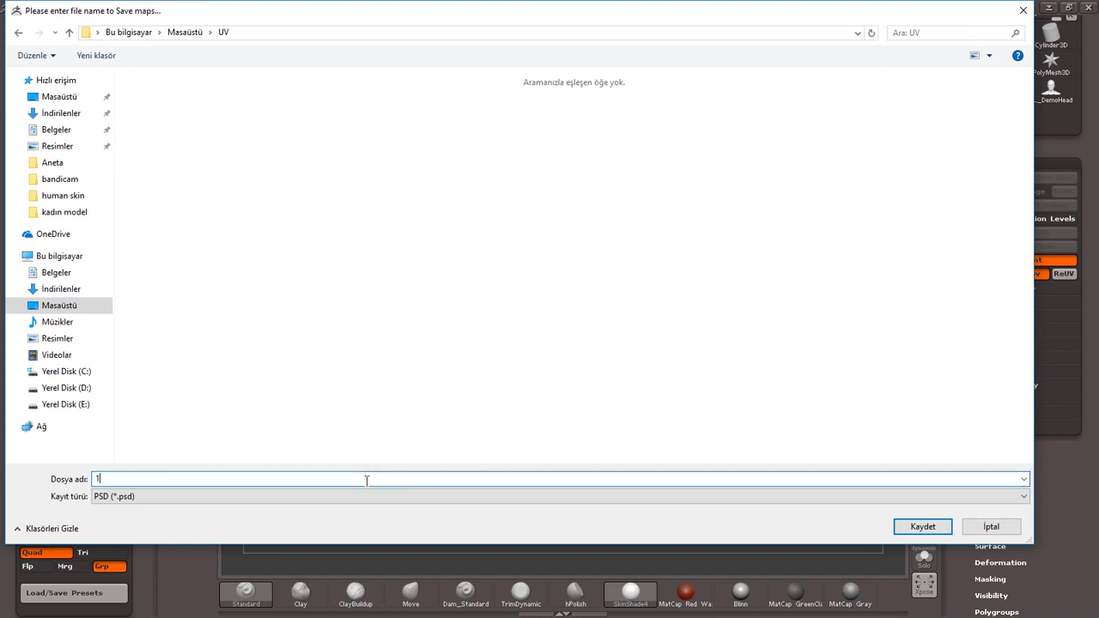
pyautogui.click(922, 526)
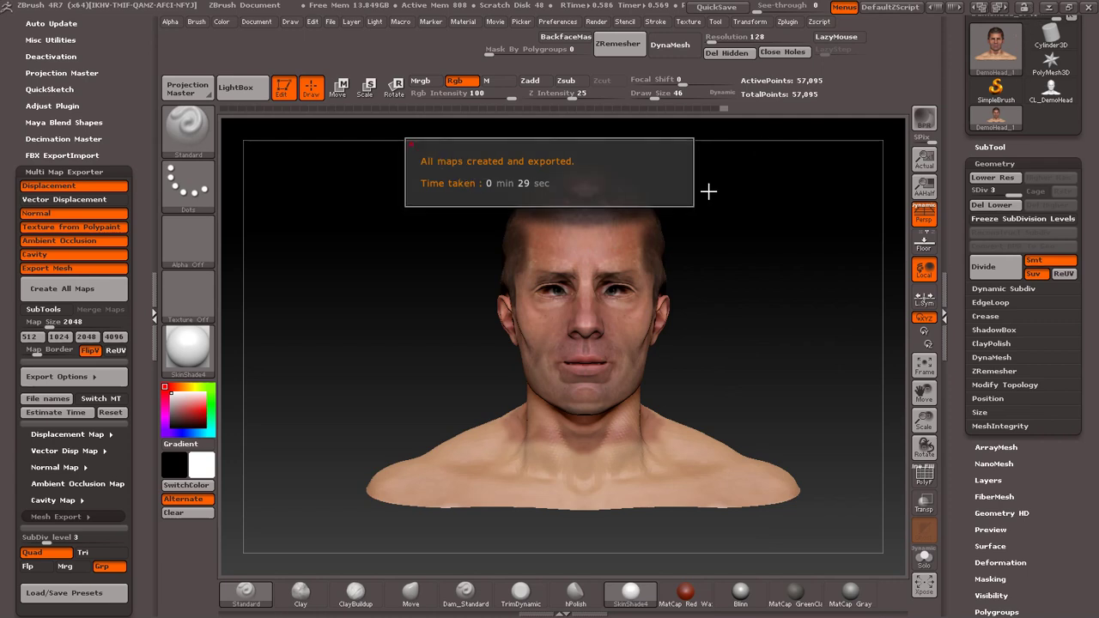
# Minimize ZBrush and open the desktop UV folder, checking the 1DemoHead_1.mtl file
pyautogui.click(1049, 7)
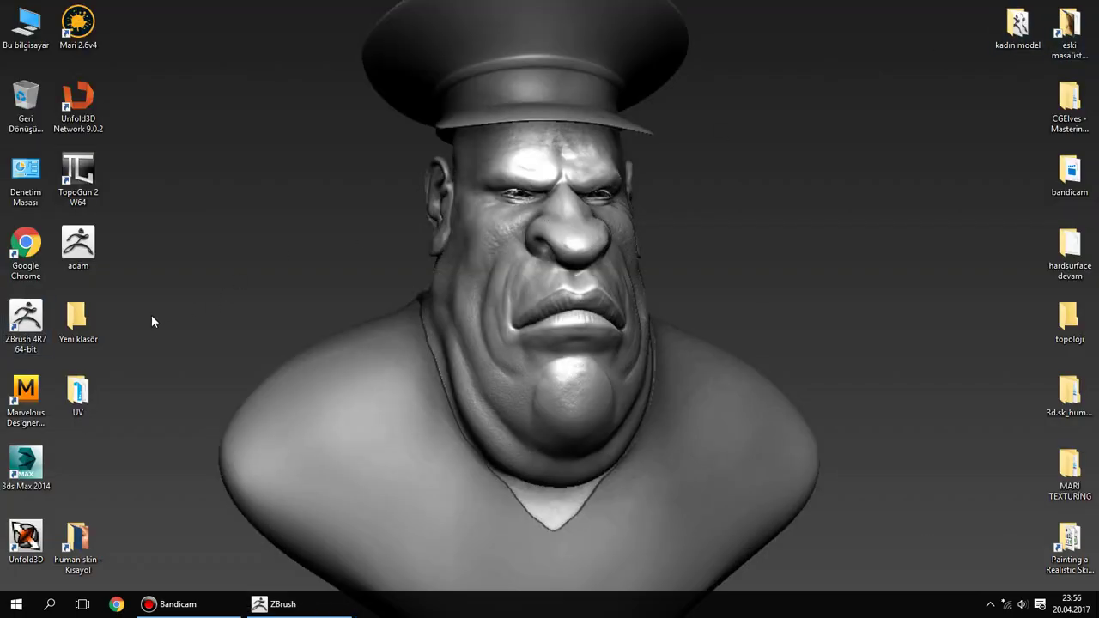
pyautogui.doubleClick(77, 393)
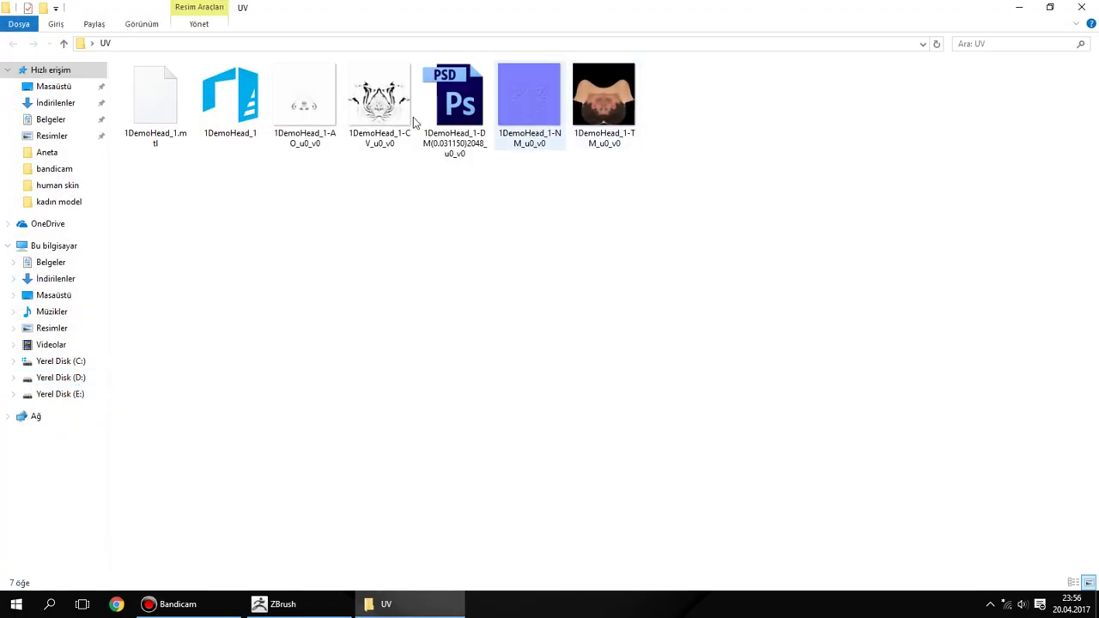
pyautogui.click(148, 133)
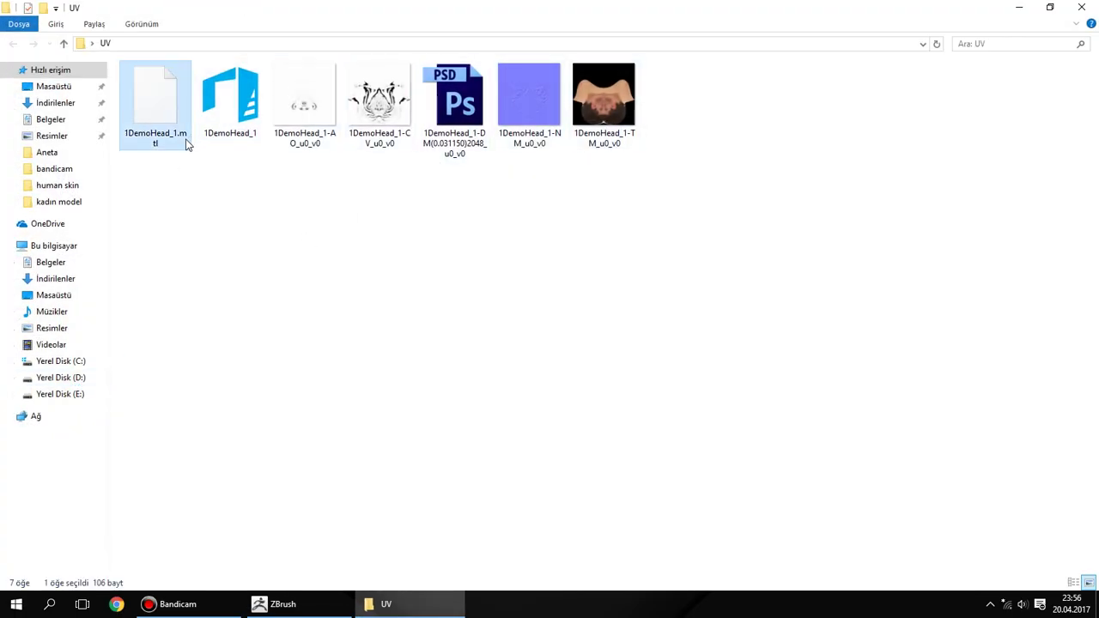
pyautogui.click(302, 163)
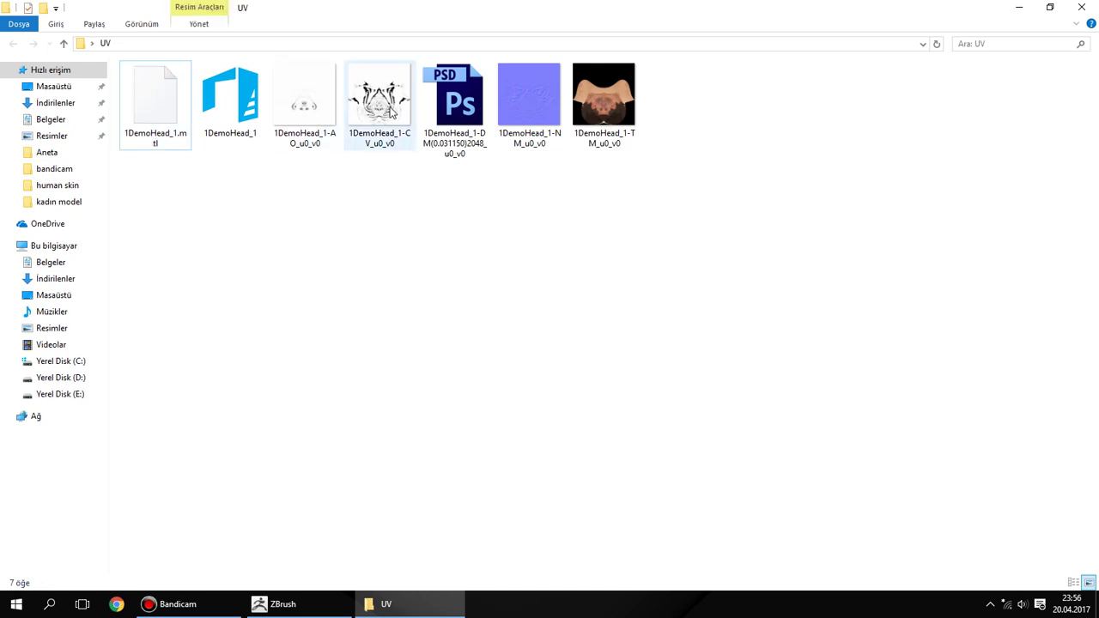
# Inspect the displacement, normal and texture maps, then close the folder and start 3ds Max 2014
pyautogui.click(453, 113)
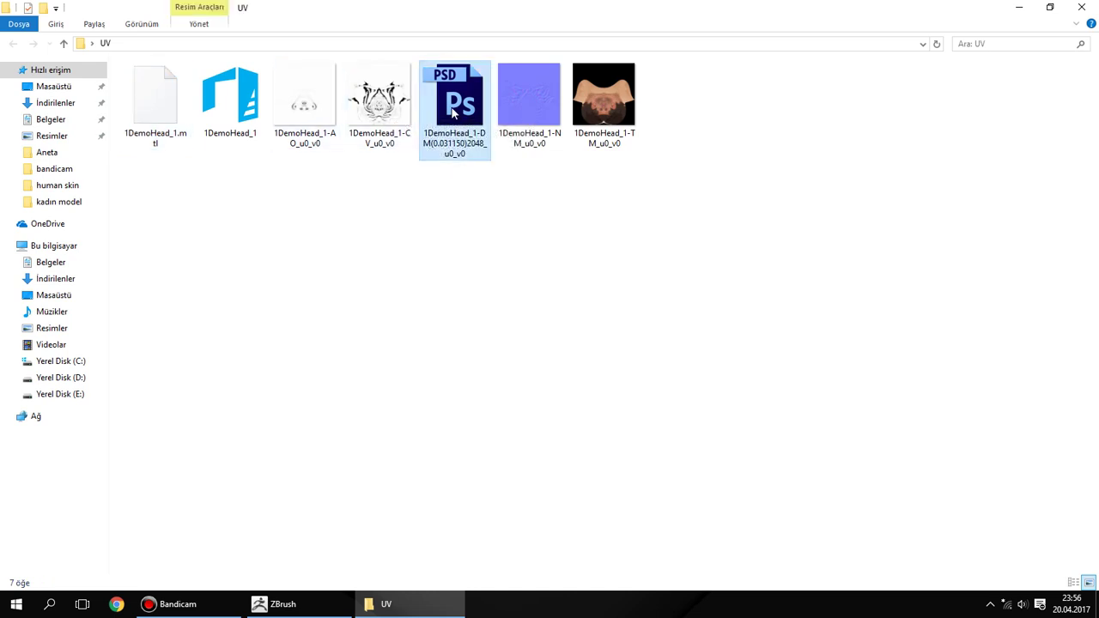
pyautogui.click(513, 95)
pyautogui.click(609, 92)
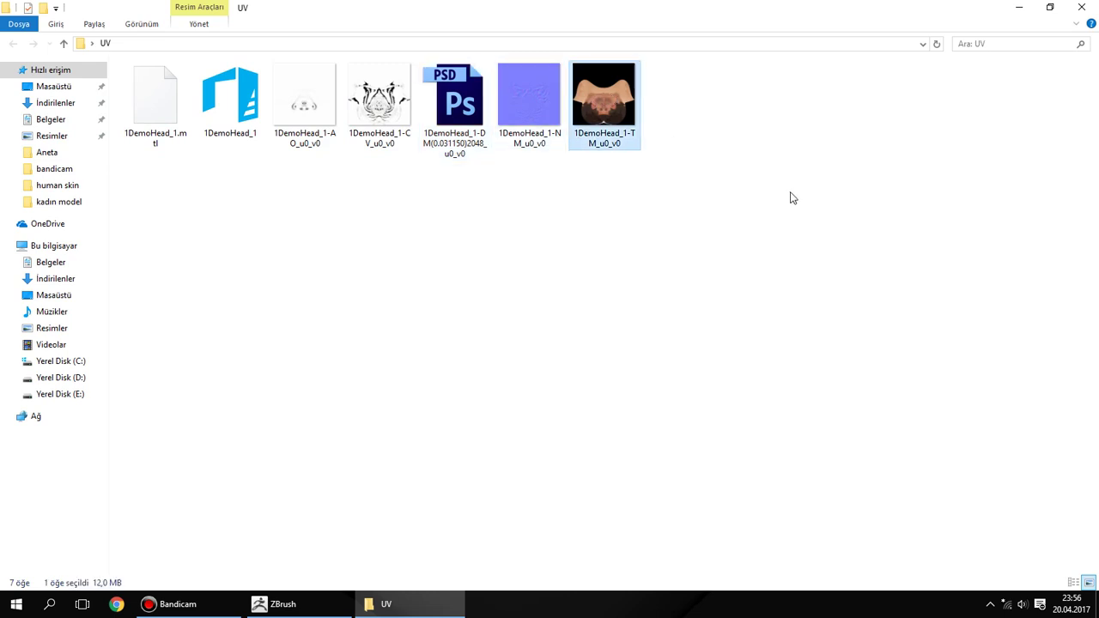
pyautogui.click(1081, 7)
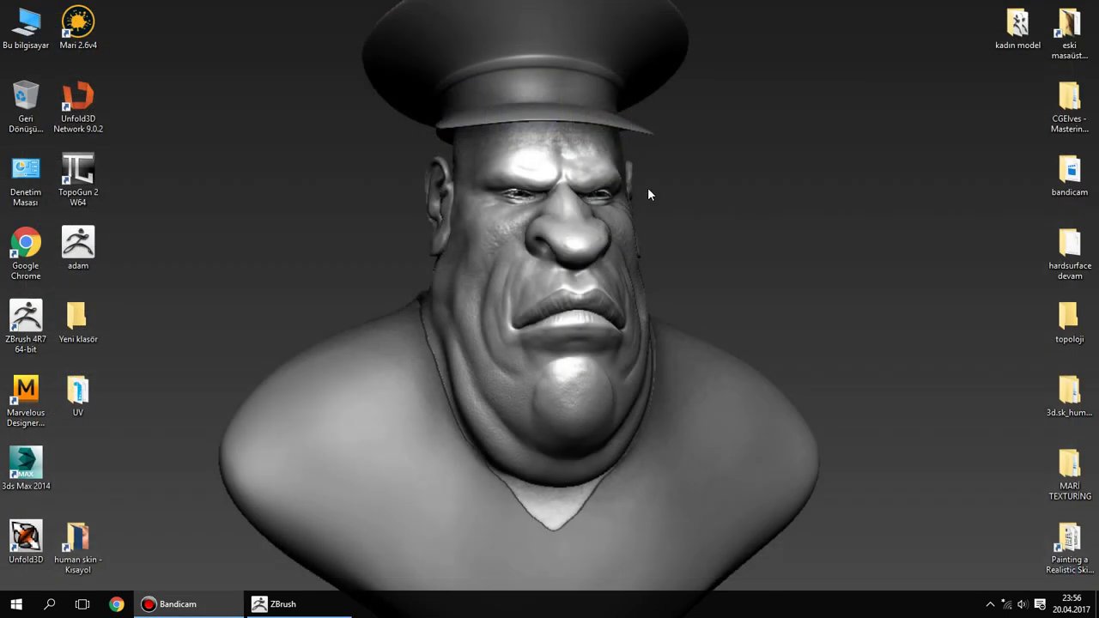
pyautogui.doubleClick(26, 463)
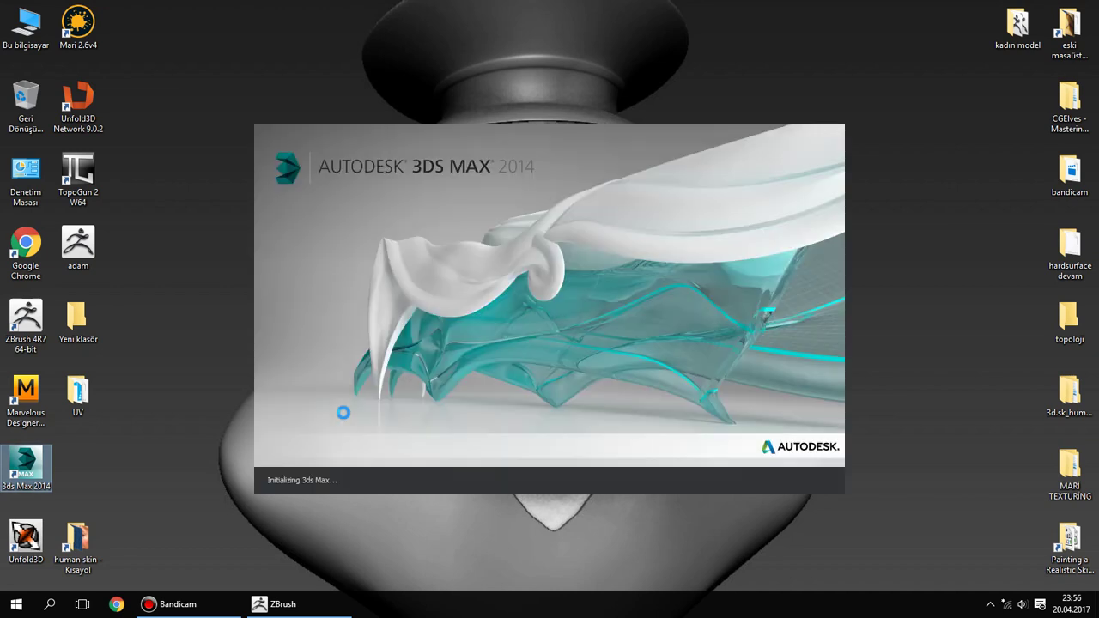
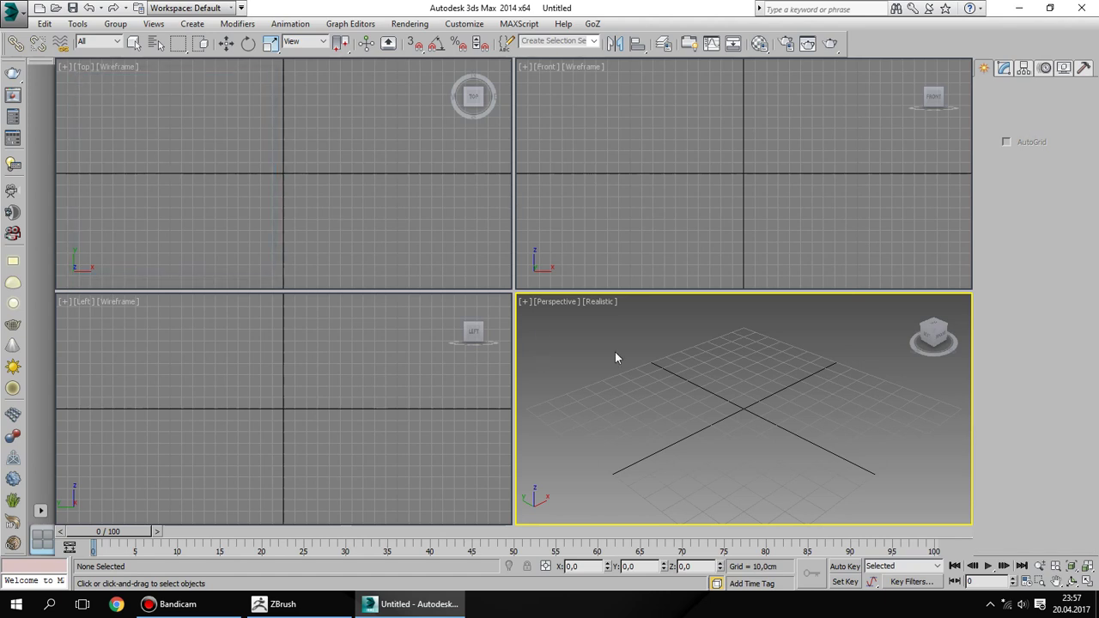
# Cycle through the Front and Left viewports, leaving the Perspective viewport active
pyautogui.click(578, 228)
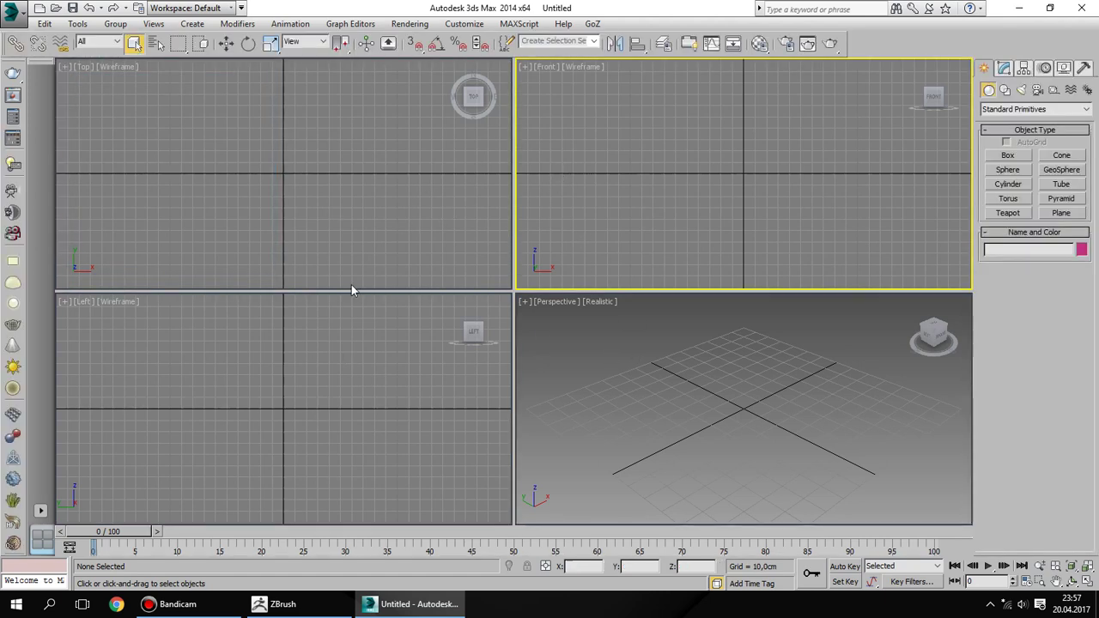
pyautogui.click(351, 301)
pyautogui.click(691, 357)
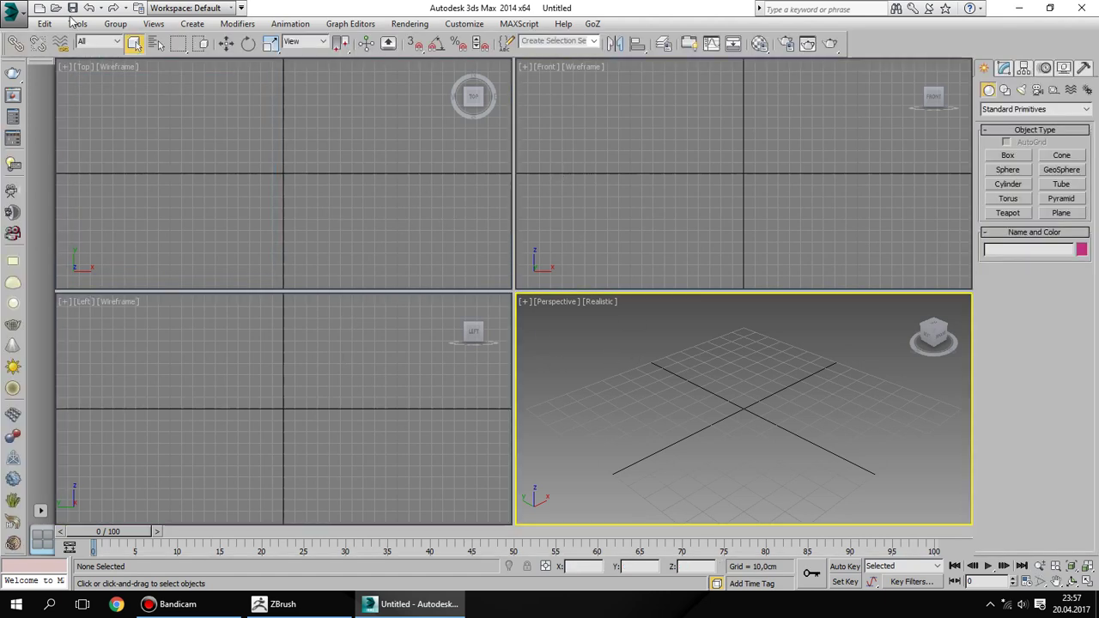
# Import UV\1DemoHead_1 with default OBJ settings, skipping its missing texture map
pyautogui.click(7, 9)
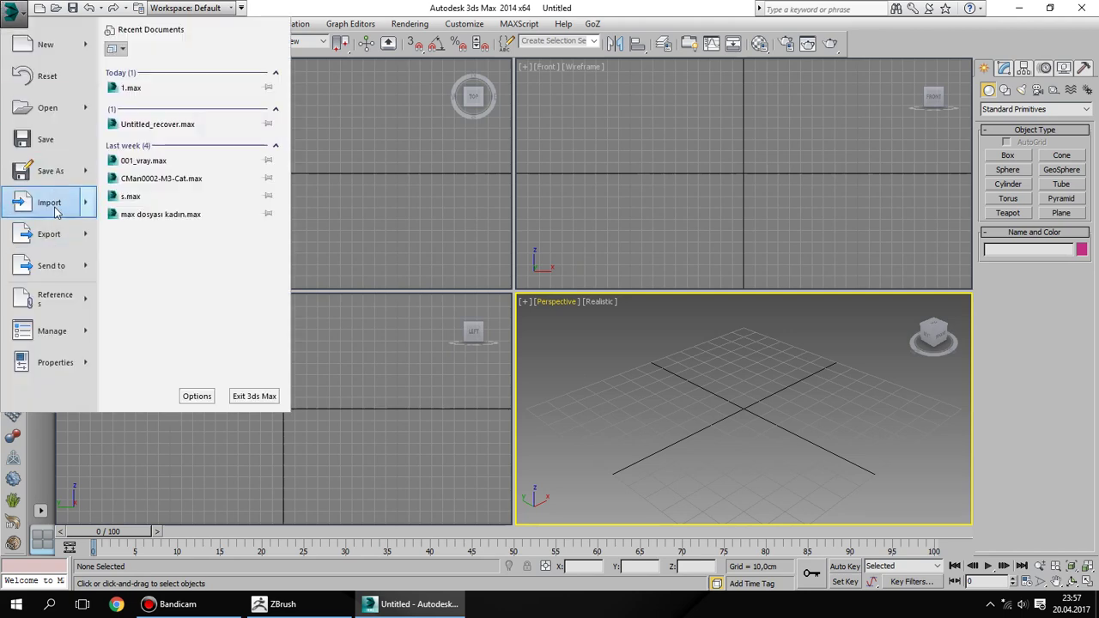
pyautogui.click(48, 206)
pyautogui.doubleClick(111, 195)
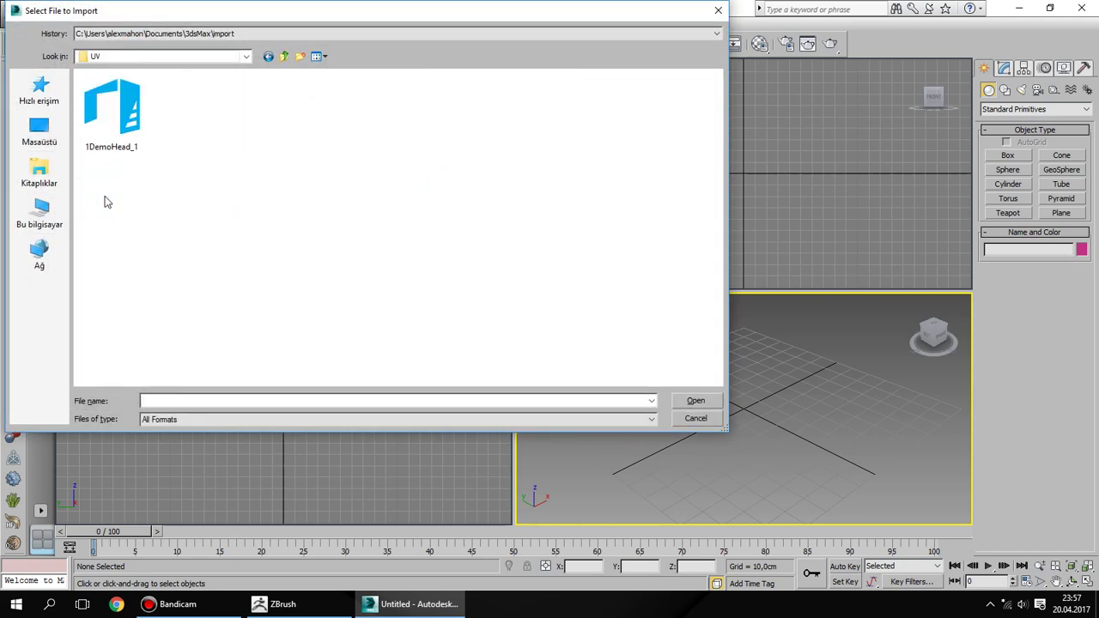
pyautogui.click(103, 121)
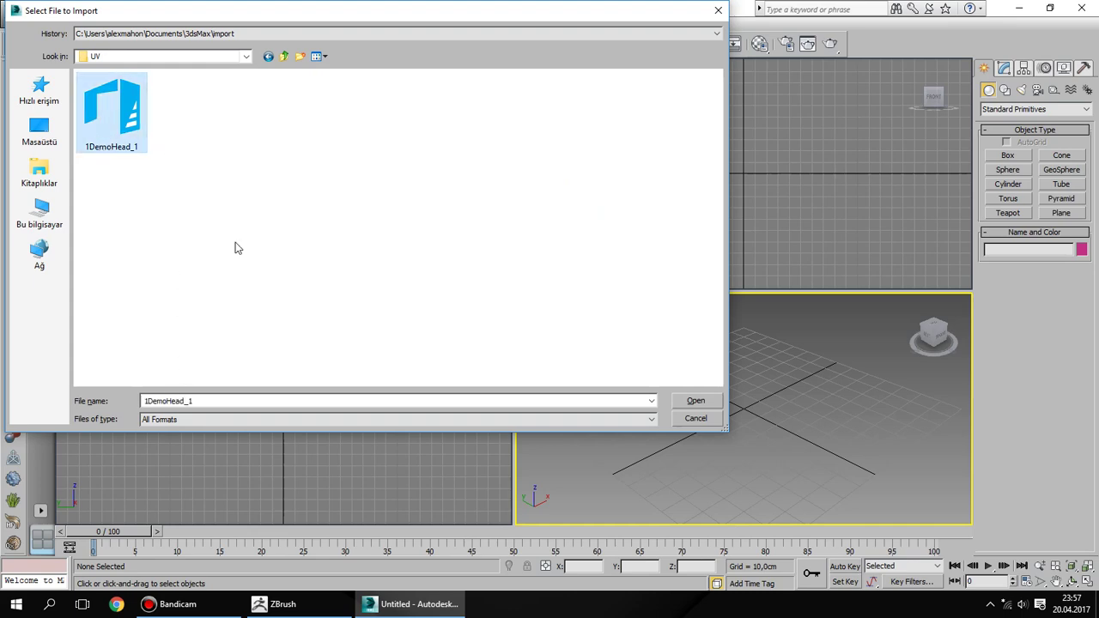
pyautogui.click(684, 400)
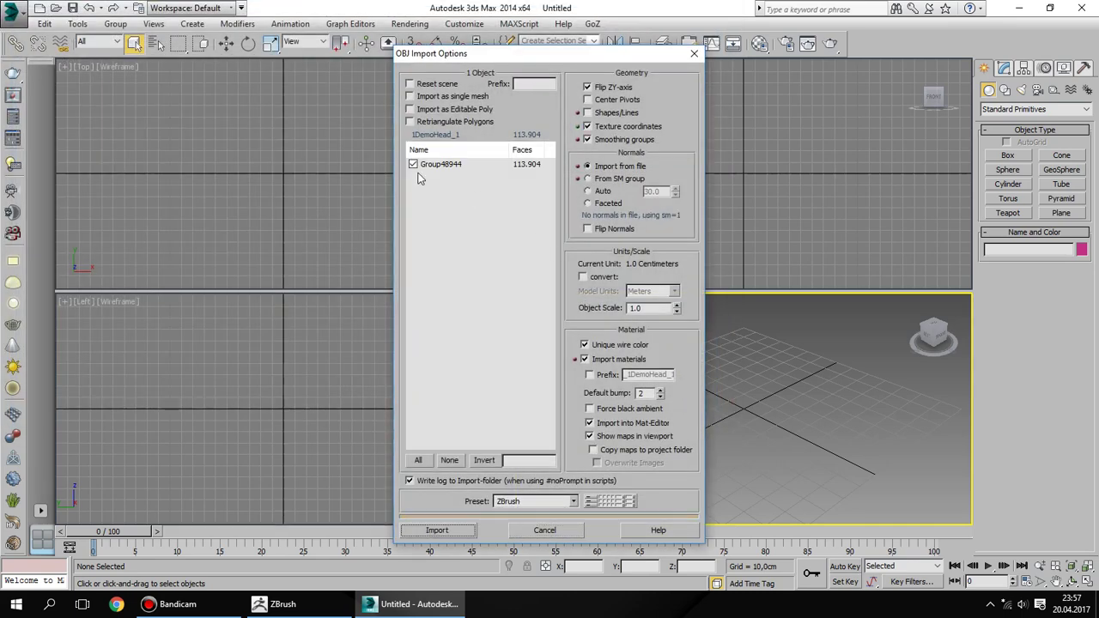
pyautogui.click(453, 530)
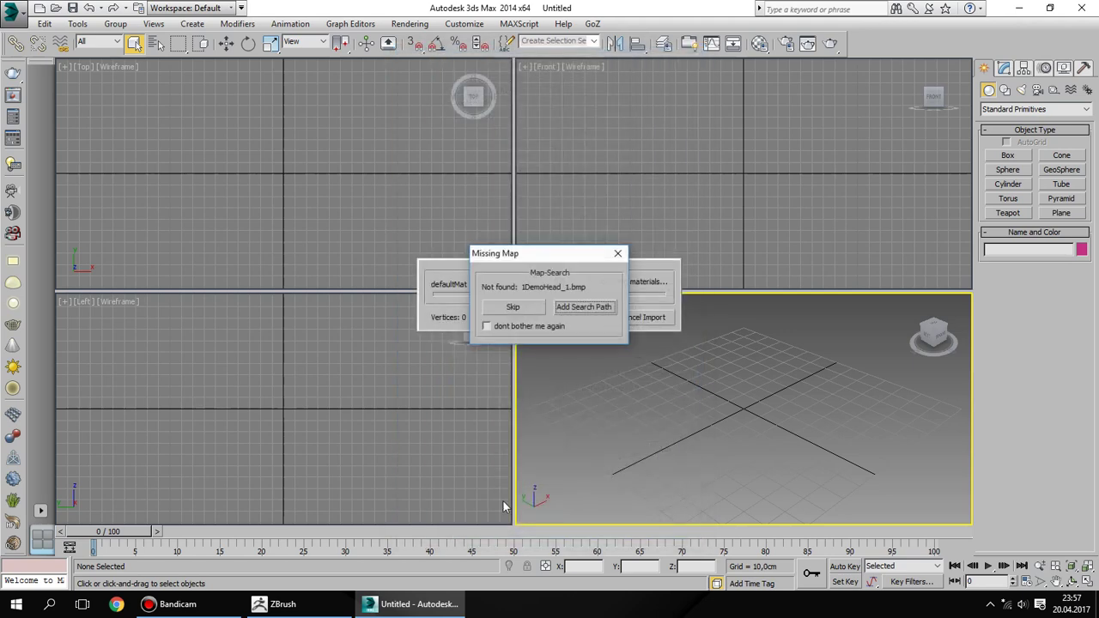
pyautogui.click(513, 307)
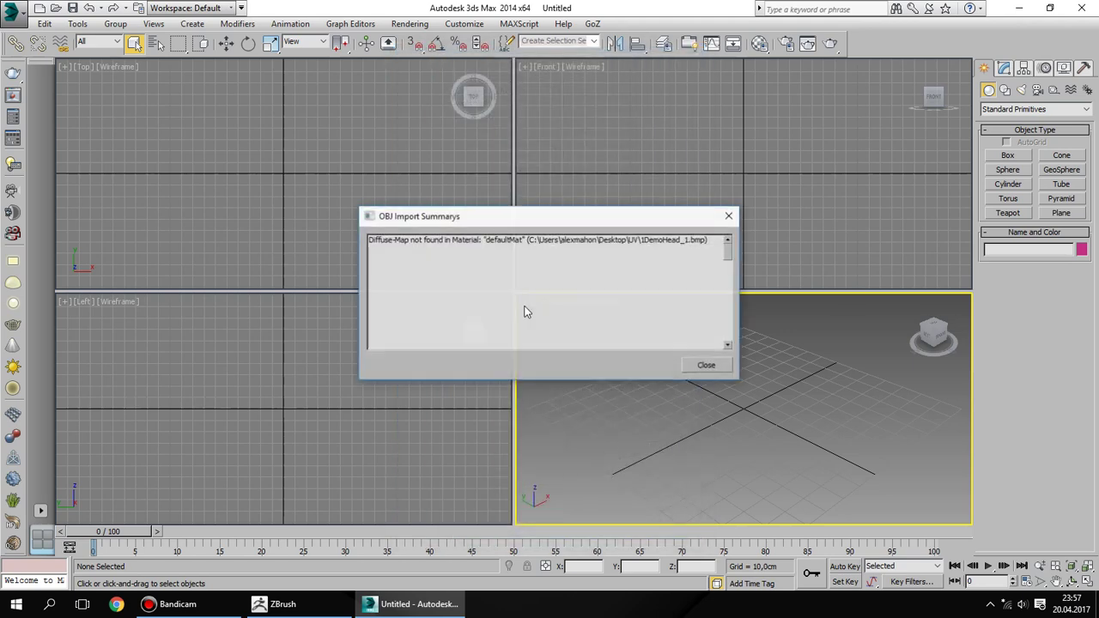
pyautogui.click(706, 363)
# Maximize the Perspective viewport, orbit slightly around the head and hide the home grid
pyautogui.click(627, 392)
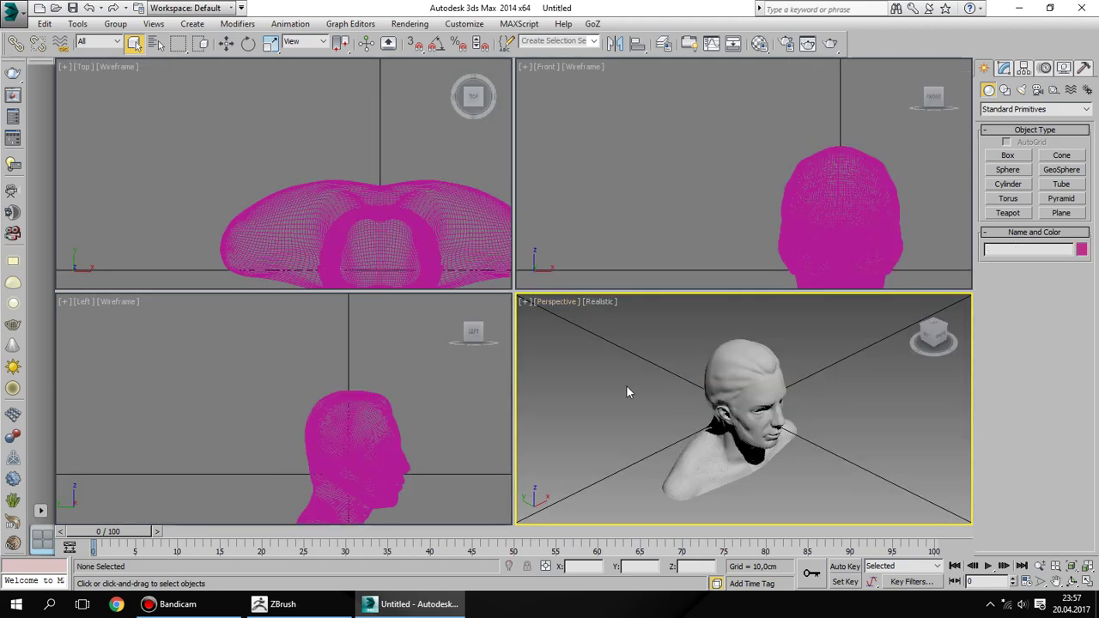
pyautogui.hotkey('alt', 'w')
pyautogui.hotkey('ctrl', 'r')
pyautogui.scroll(2, 558, 296)
pyautogui.moveTo(558, 296); pyautogui.dragTo(620, 317)
pyautogui.rightClick(620, 318)
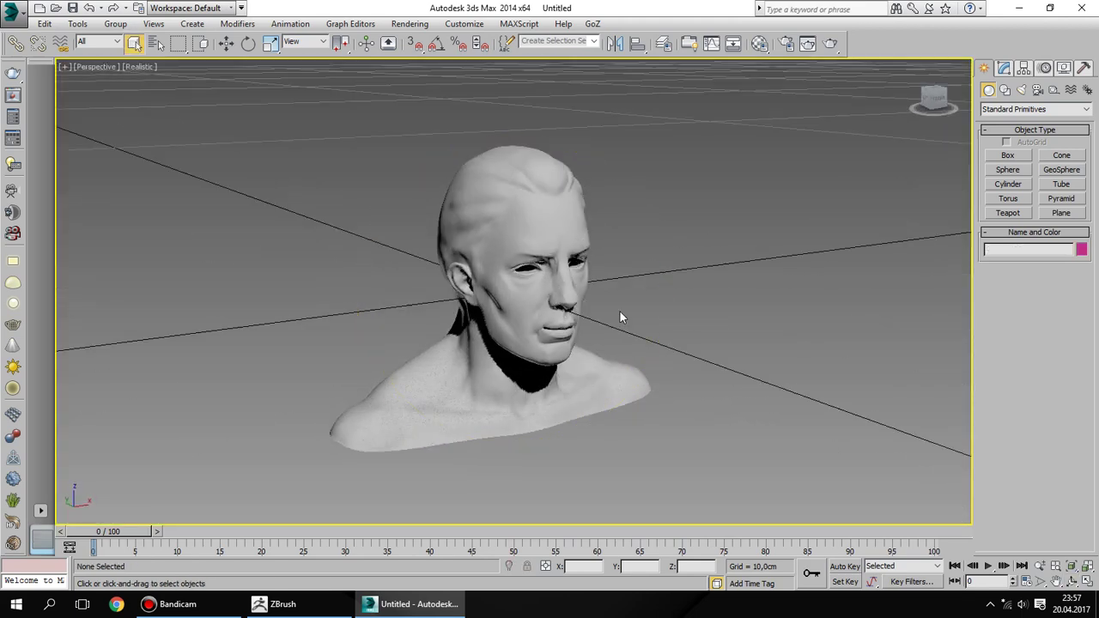
pyautogui.press('g')
pyautogui.scroll(3, 611, 314)
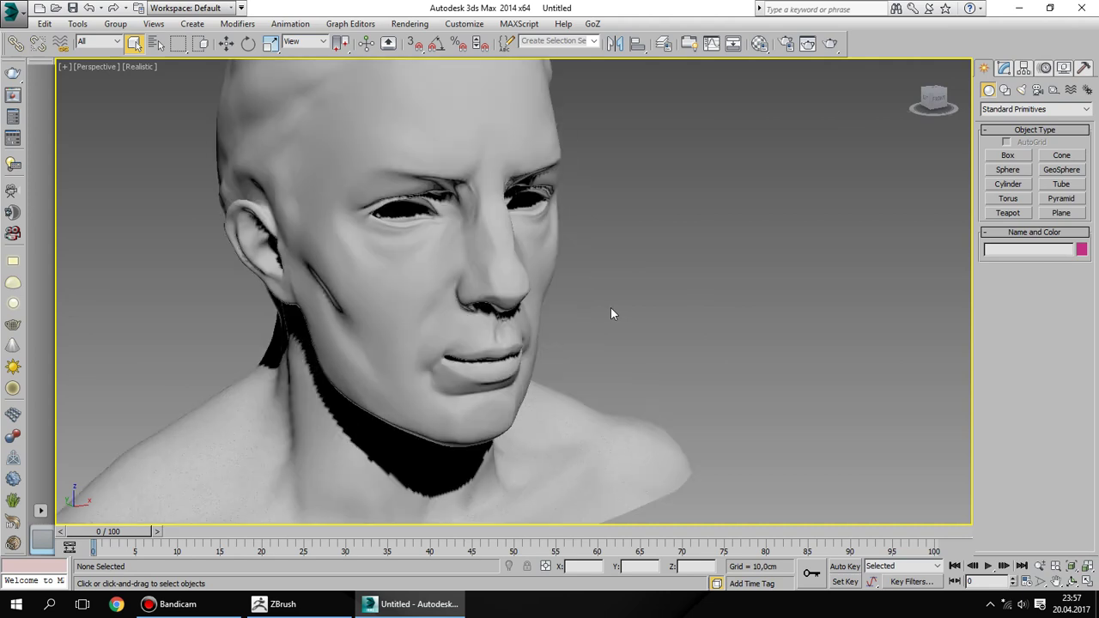
# Switch the view to plain Shaded display and reframe the head by panning and orbiting
pyautogui.click(127, 67)
pyautogui.click(153, 98)
pyautogui.hotkey('ctrl', 'r')
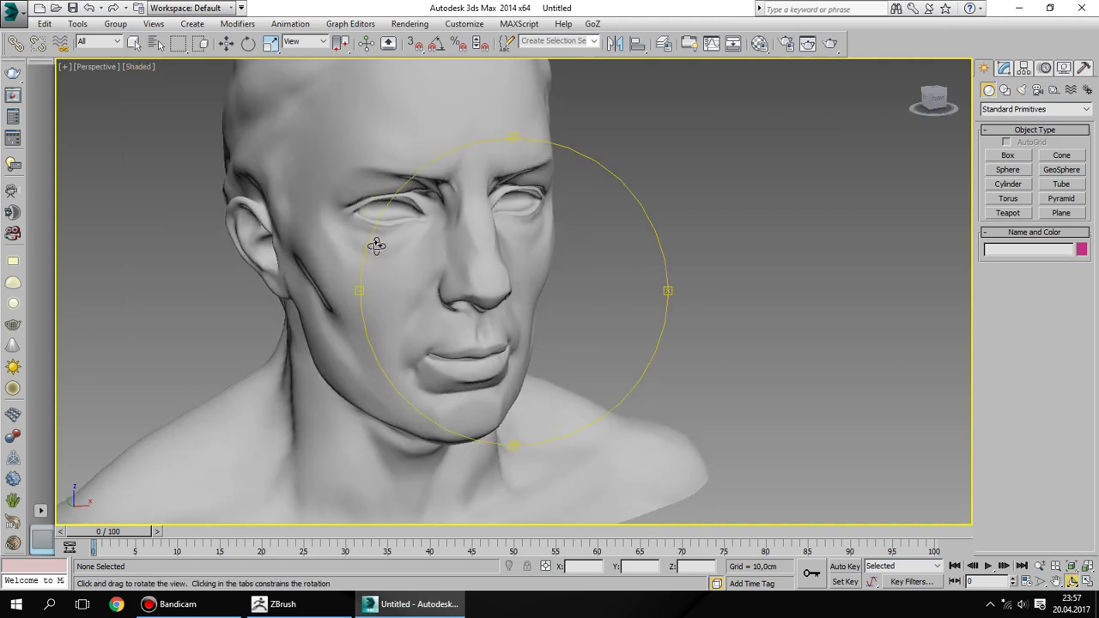
pyautogui.scroll(-3, 421, 262)
pyautogui.rightClick(532, 244)
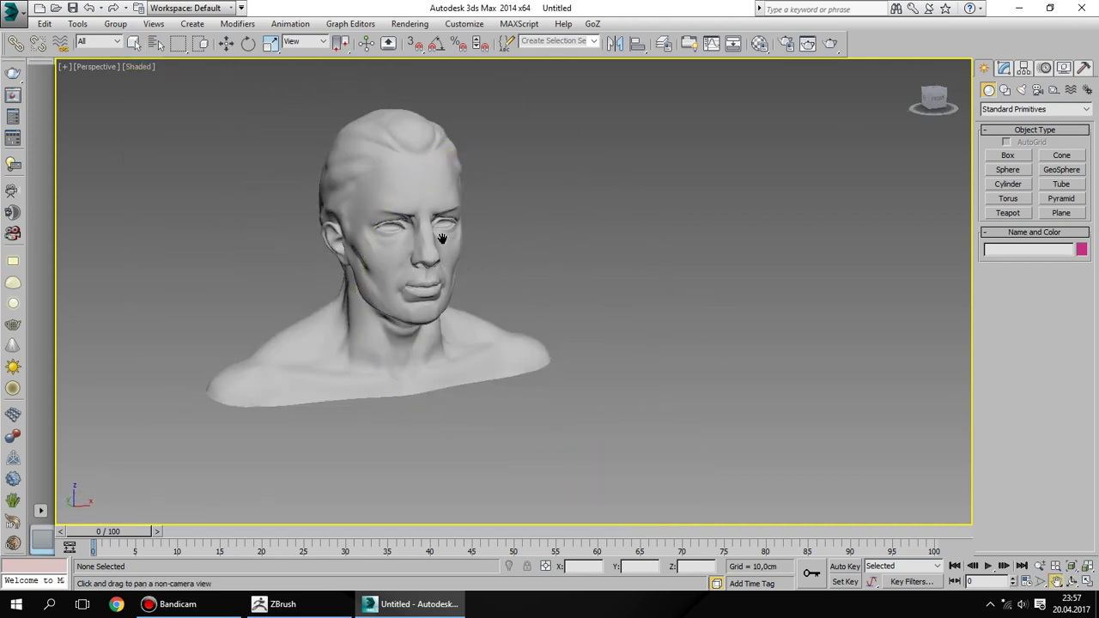
pyautogui.moveTo(444, 242); pyautogui.dragTo(503, 242, button='middle')
pyautogui.hotkey('ctrl', 'r')
pyautogui.moveTo(504, 242); pyautogui.dragTo(560, 253)
pyautogui.rightClick(561, 252)
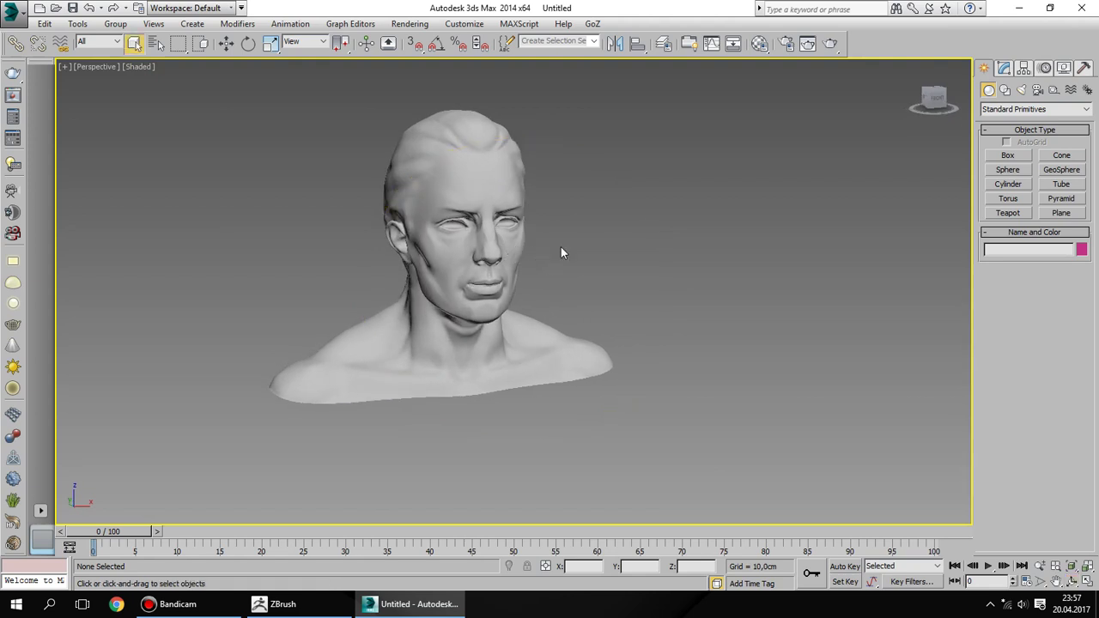
# Glance at the Material Editor, then select the head to show its Editable Mesh stack in Modify
pyautogui.press('m')
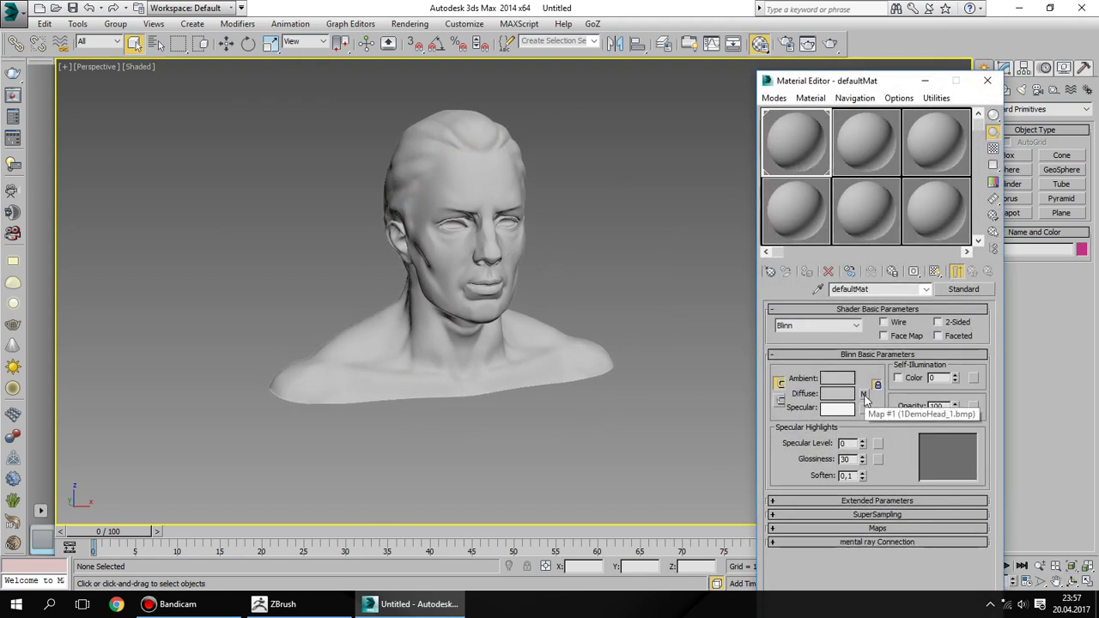
pyautogui.press('m')
pyautogui.click(494, 200)
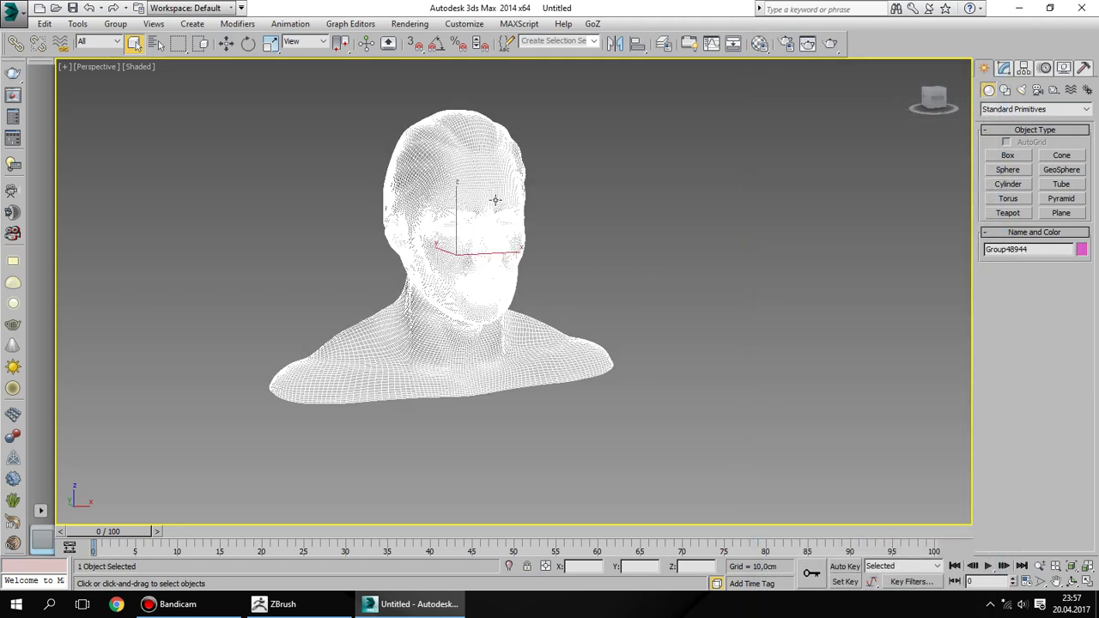
pyautogui.click(775, 206)
pyautogui.click(1004, 68)
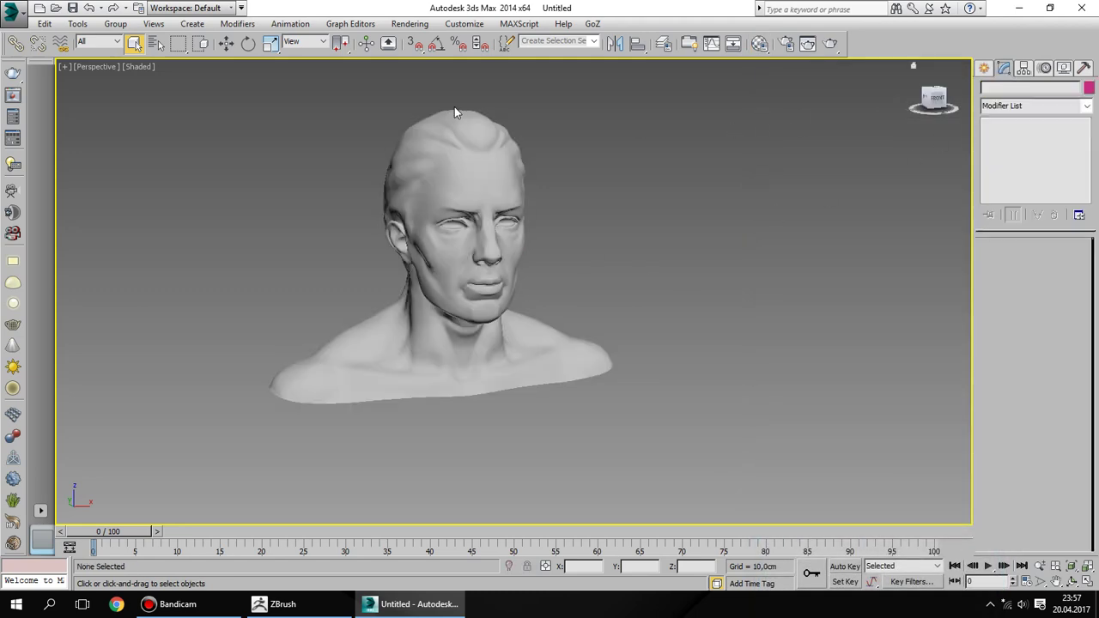
pyautogui.click(226, 43)
pyautogui.click(456, 160)
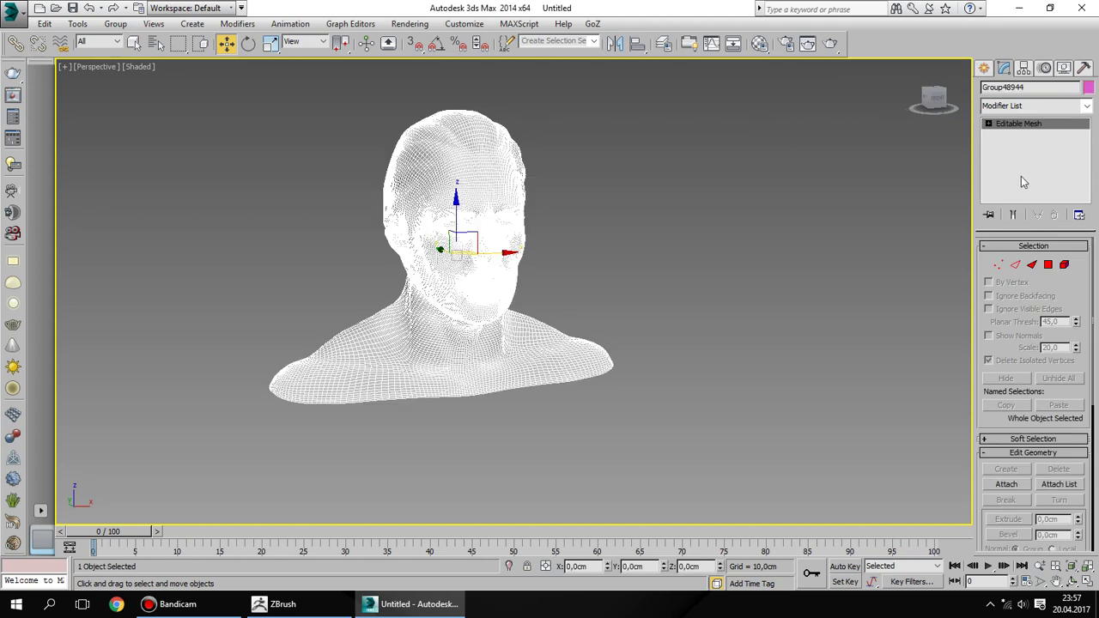
# Add an Unwrap UVW modifier to the head mesh
pyautogui.click(1034, 106)
pyautogui.scroll(-5, 1037, 468)
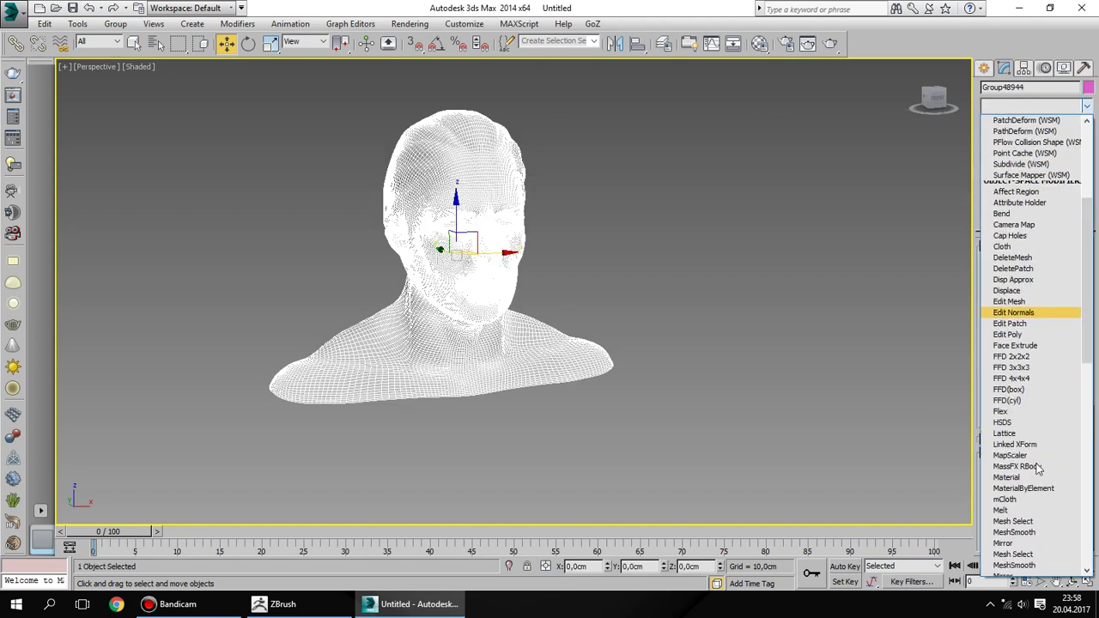
pyautogui.scroll(-3, 1037, 468)
pyautogui.scroll(-12, 1037, 467)
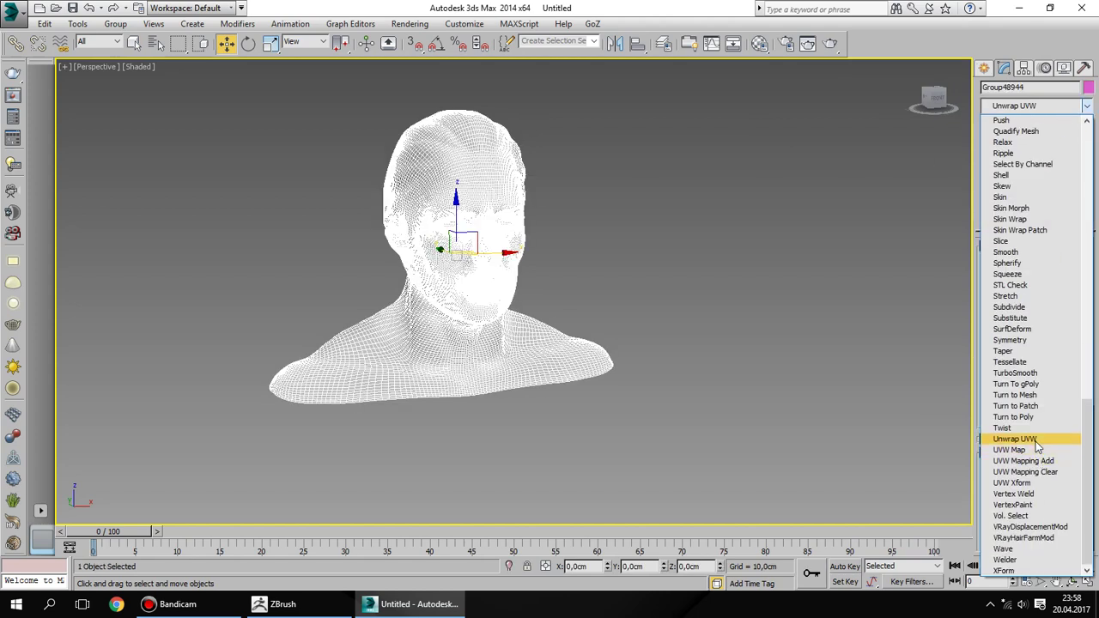
pyautogui.click(1017, 438)
# Open the Edit UVWs window maximized and run Pack Normalize on the UV islands
pyautogui.click(1031, 406)
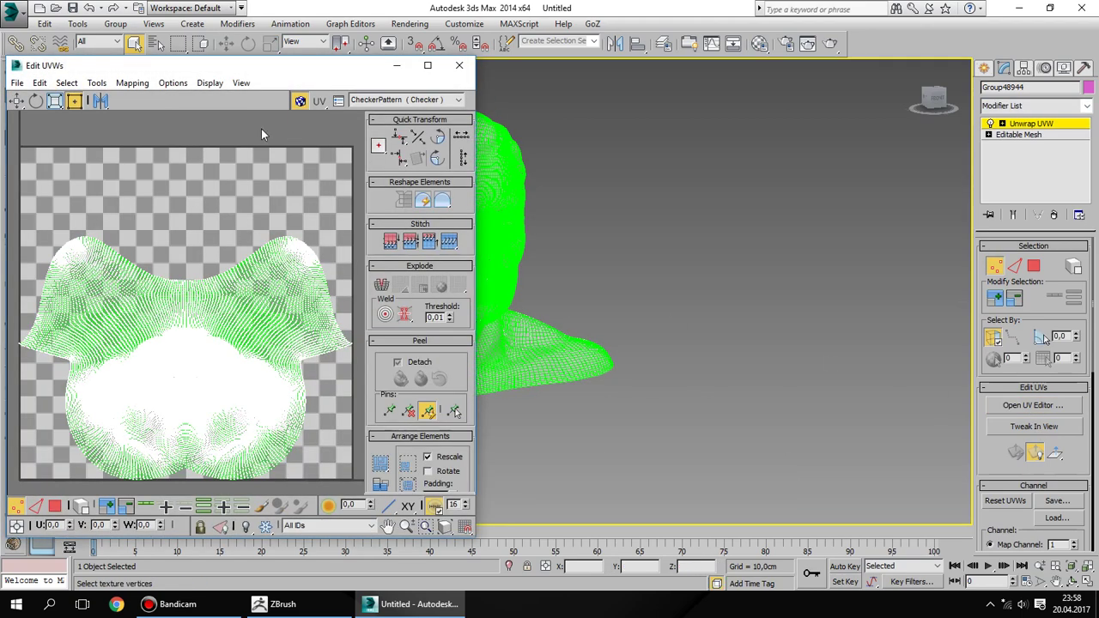
pyautogui.moveTo(310, 67); pyautogui.dragTo(419, 63)
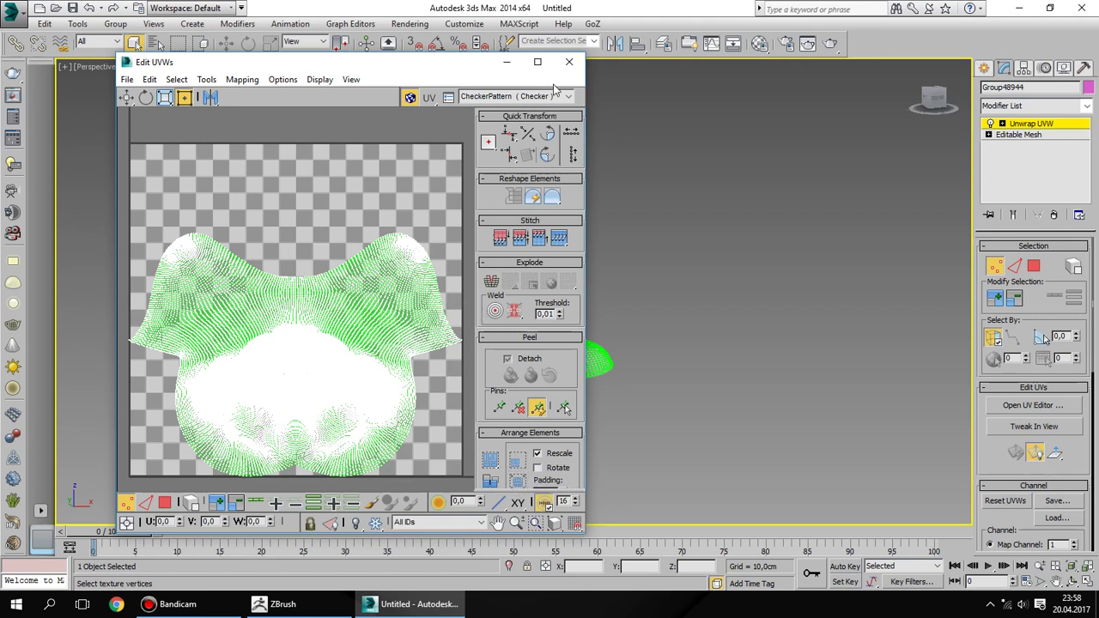
pyautogui.click(539, 62)
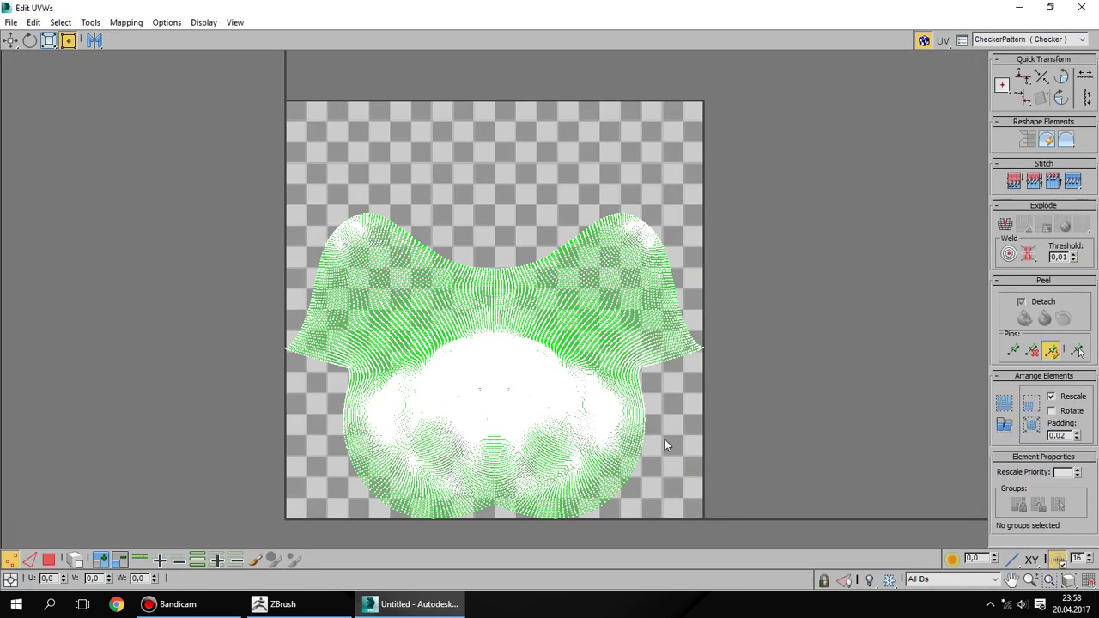
pyautogui.click(1031, 427)
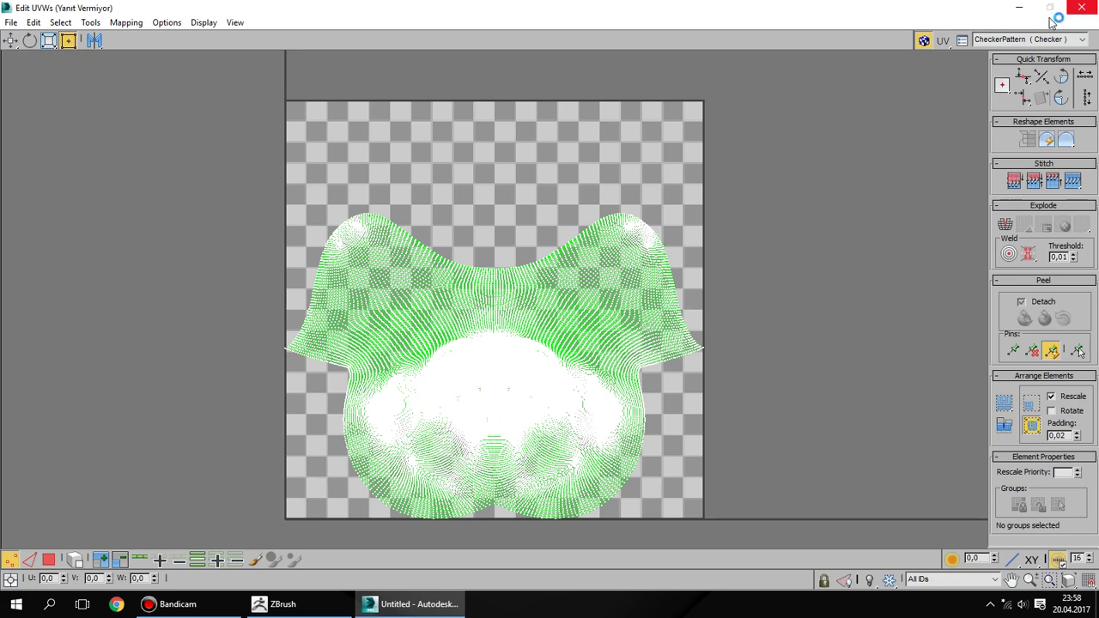
# Close the frozen 3ds Max, relaunch 3ds Max 2014 from the desktop, and minimize ZBrush
pyautogui.click(1083, 8)
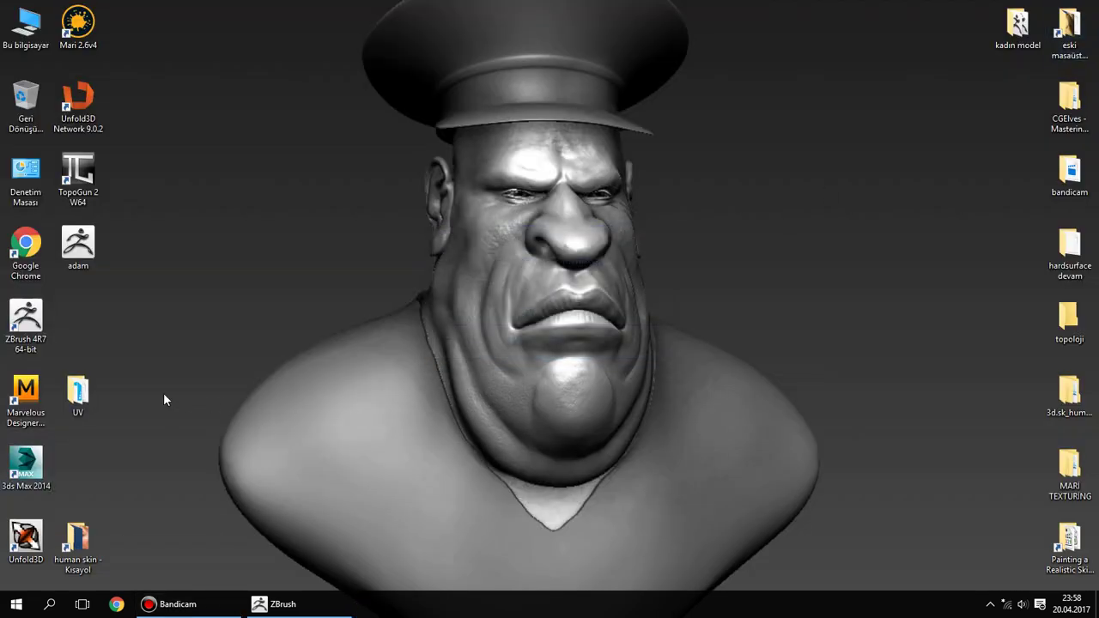
pyautogui.doubleClick(34, 463)
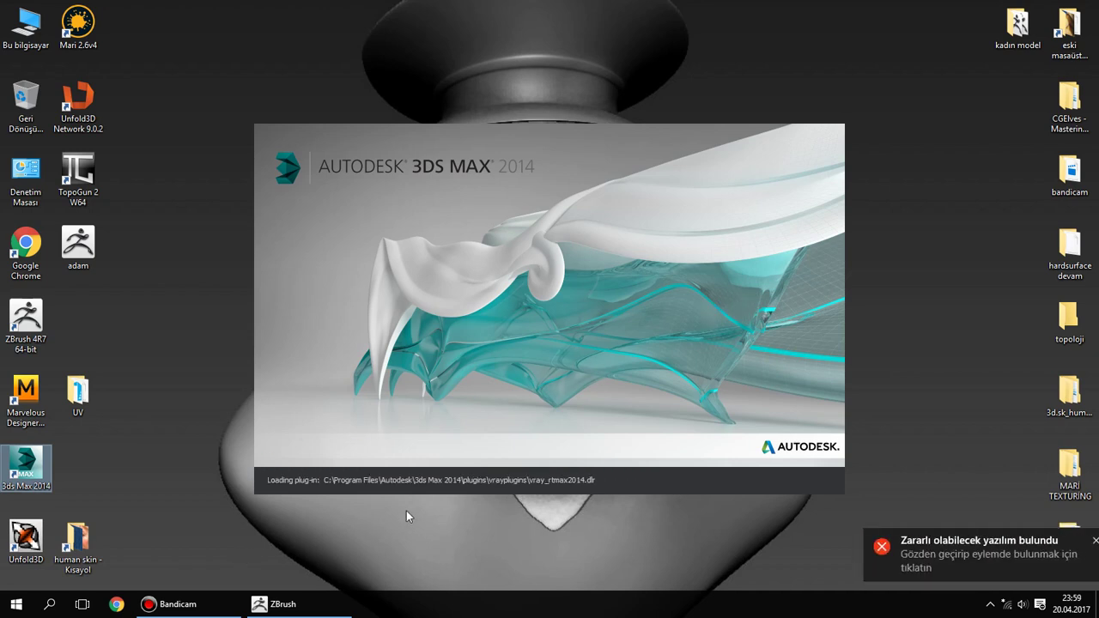
pyautogui.click(1084, 541)
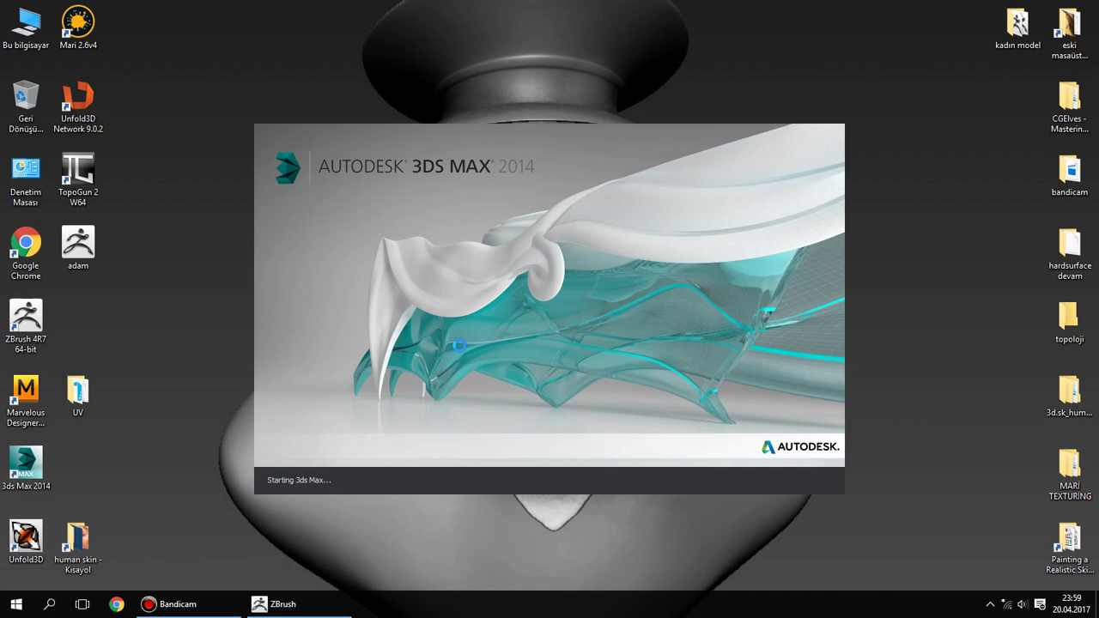
pyautogui.click(330, 603)
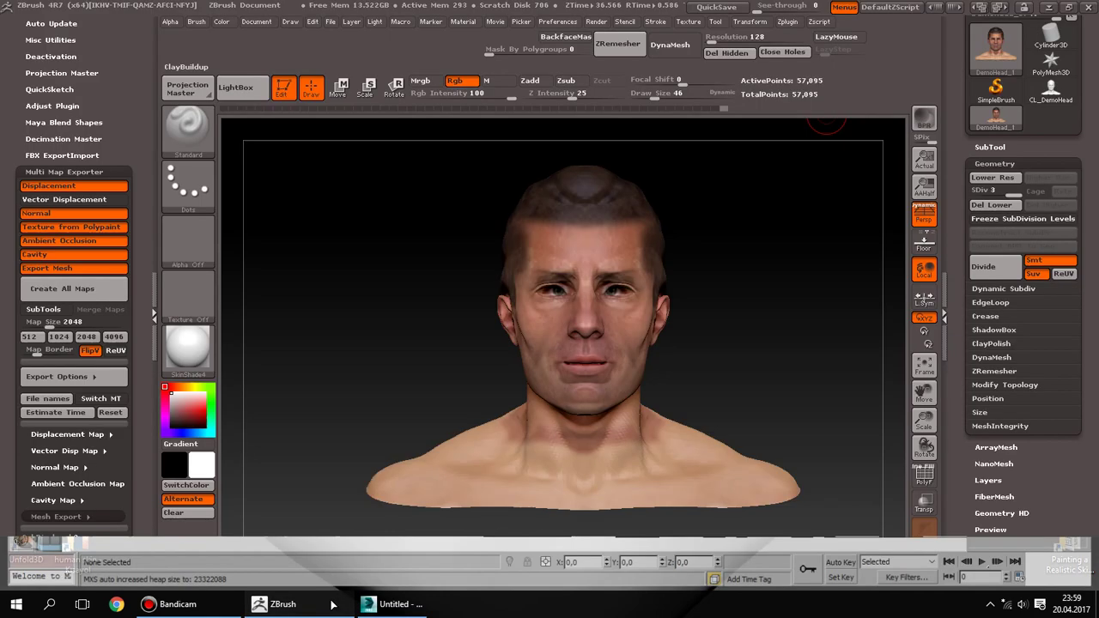
pyautogui.click(1049, 9)
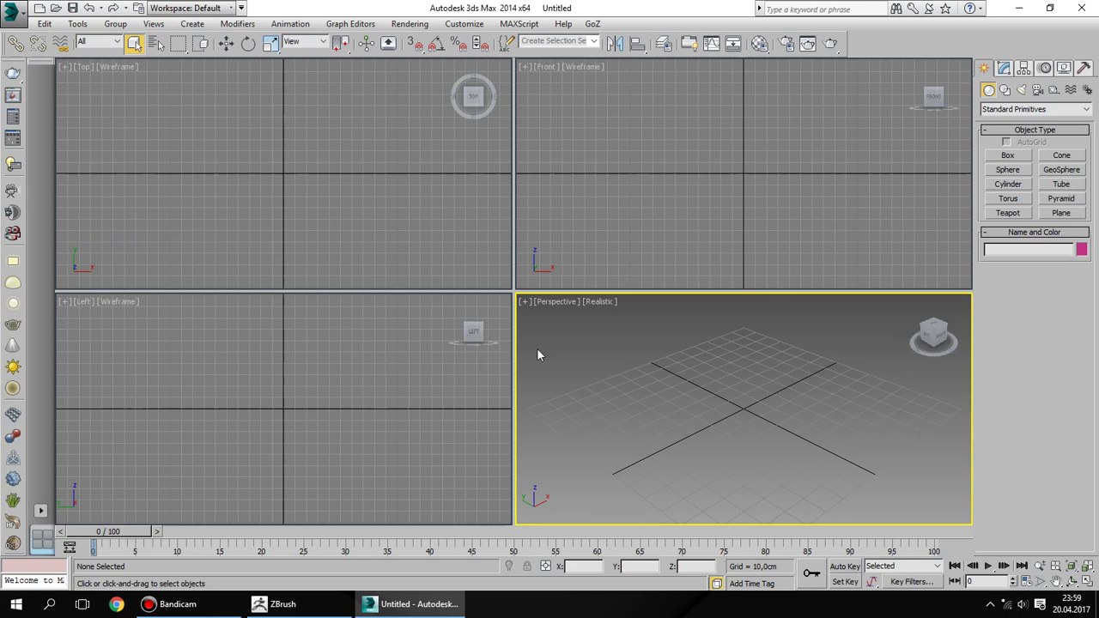
# Import UV\1DemoHead_1 again with default OBJ settings, skipping the missing map
pyautogui.click(17, 15)
pyautogui.click(52, 199)
pyautogui.doubleClick(120, 198)
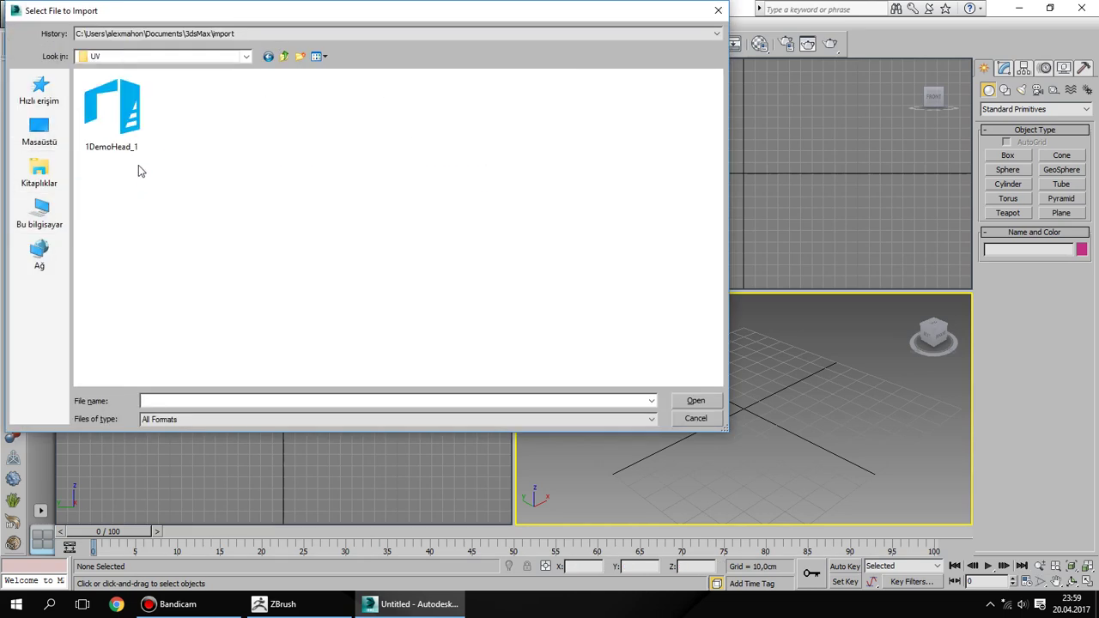
pyautogui.doubleClick(110, 112)
pyautogui.click(471, 533)
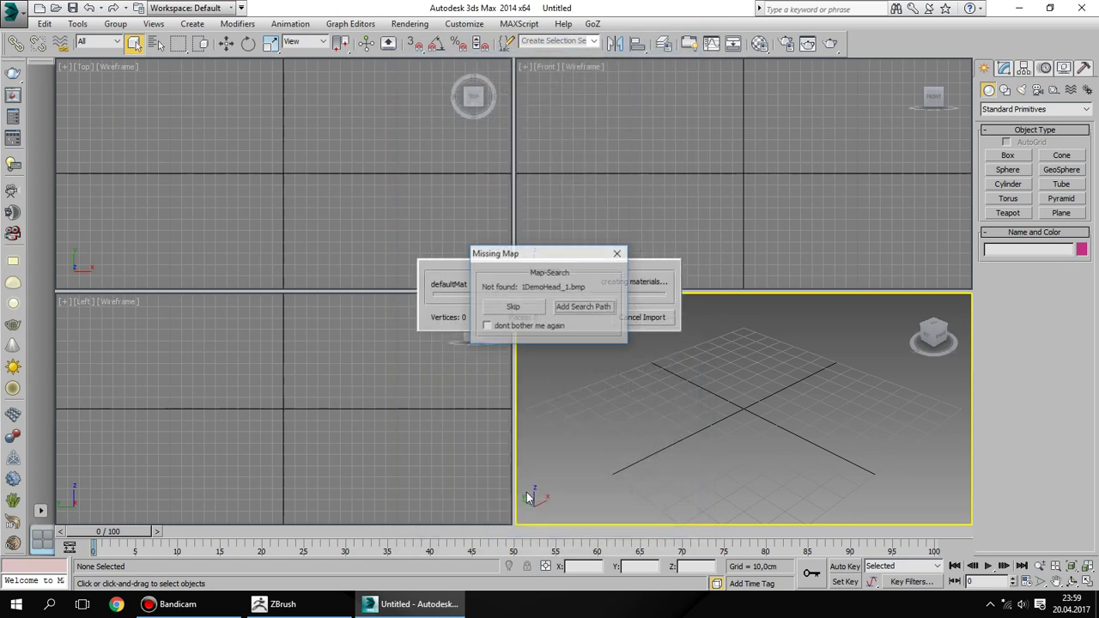
pyautogui.click(540, 309)
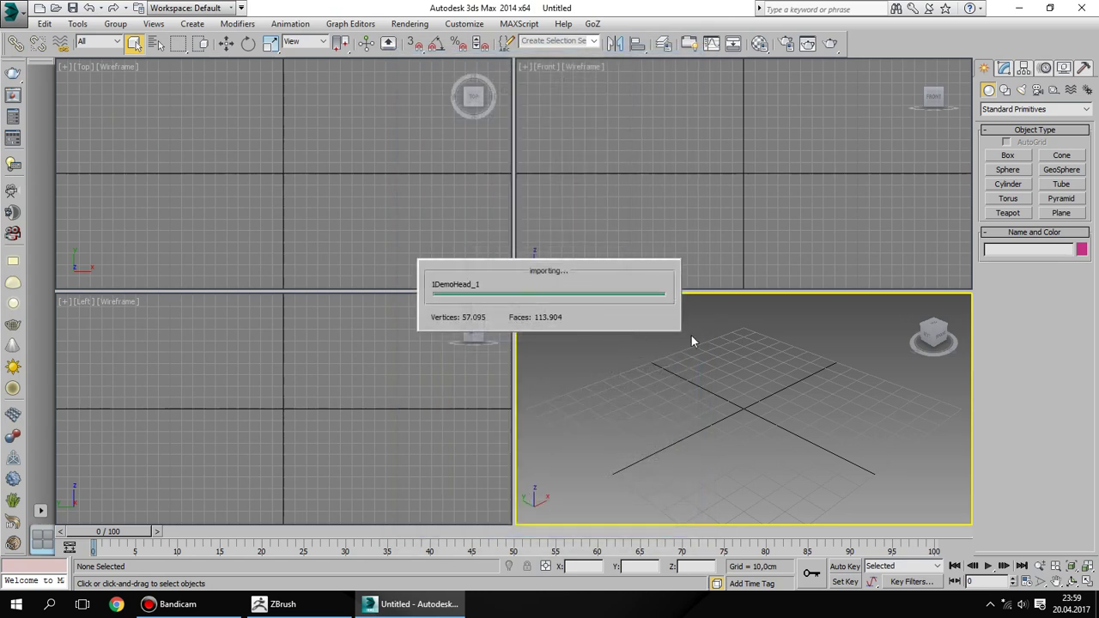
pyautogui.click(704, 364)
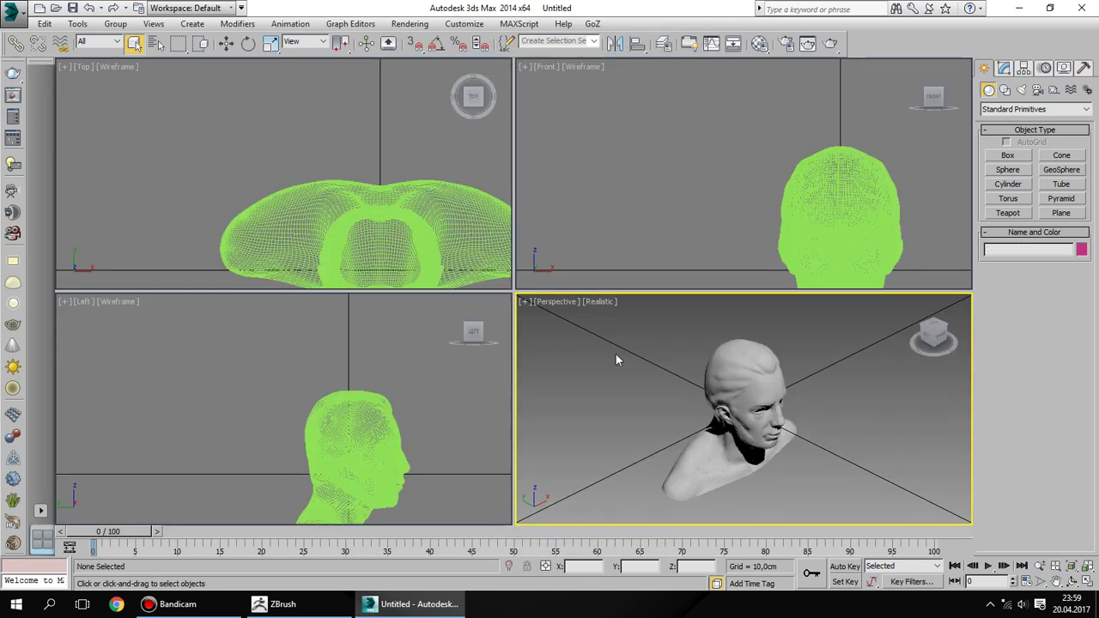
# Maximize the Perspective viewport and orbit around the imported head
pyautogui.hotkey('alt', 'w')
pyautogui.keyDown('alt'); pyautogui.moveTo(615, 353); pyautogui.dragTo(532, 210, button='middle'); pyautogui.keyUp('alt')
pyautogui.click(532, 211)
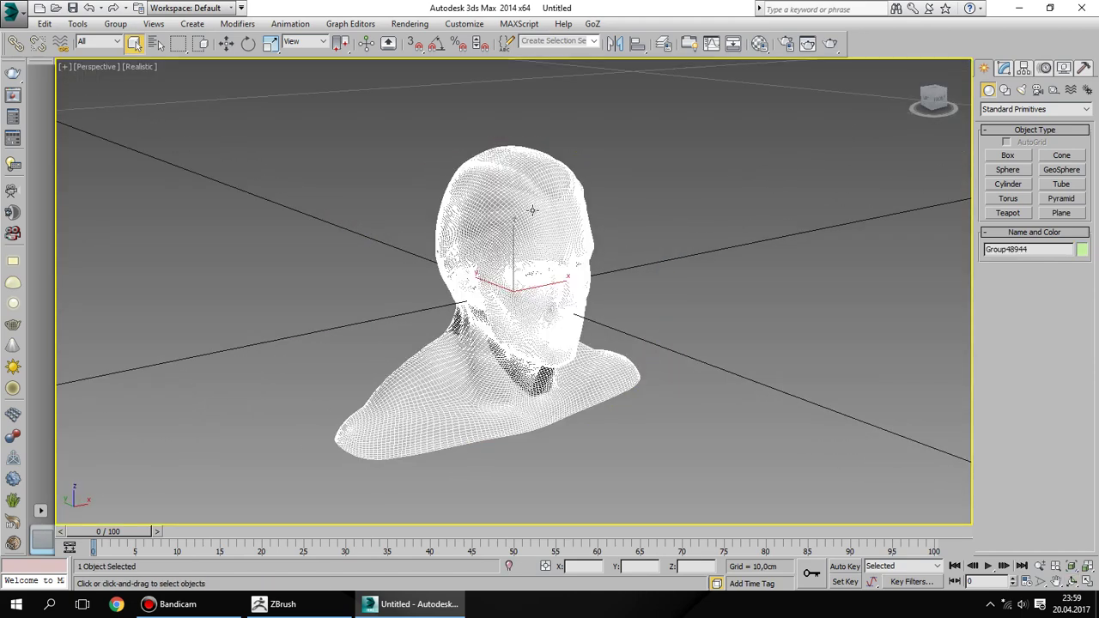
# Hide the grid and assign the head's TM colour texture as the material's Diffuse bitmap
pyautogui.press('g')
pyautogui.press('w')
pyautogui.click(391, 177)
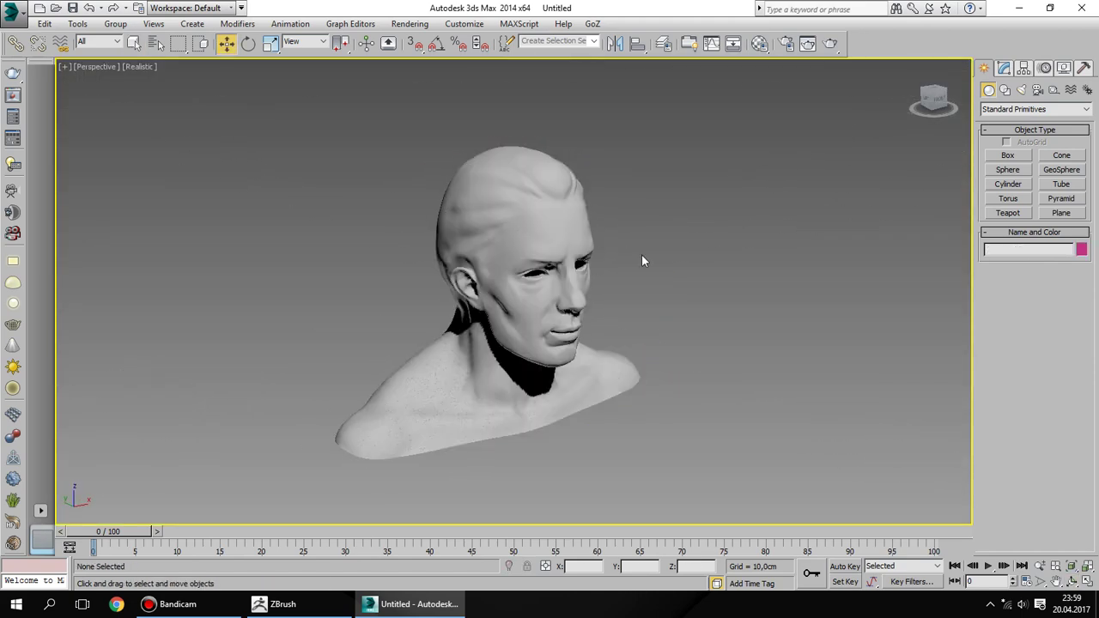
pyautogui.press('m')
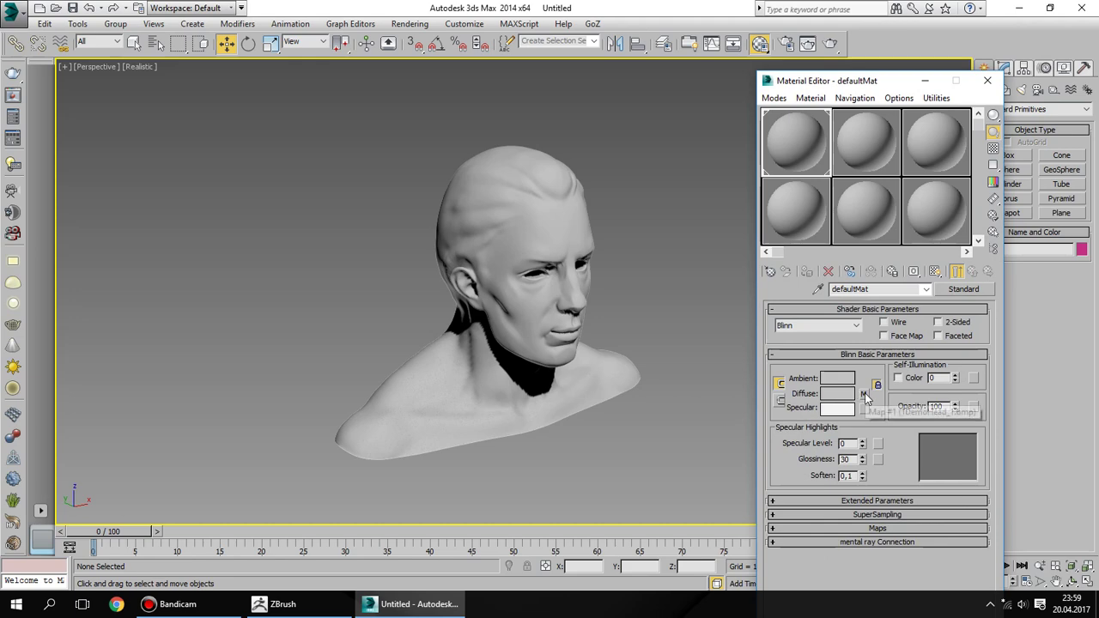
pyautogui.click(864, 392)
pyautogui.click(914, 478)
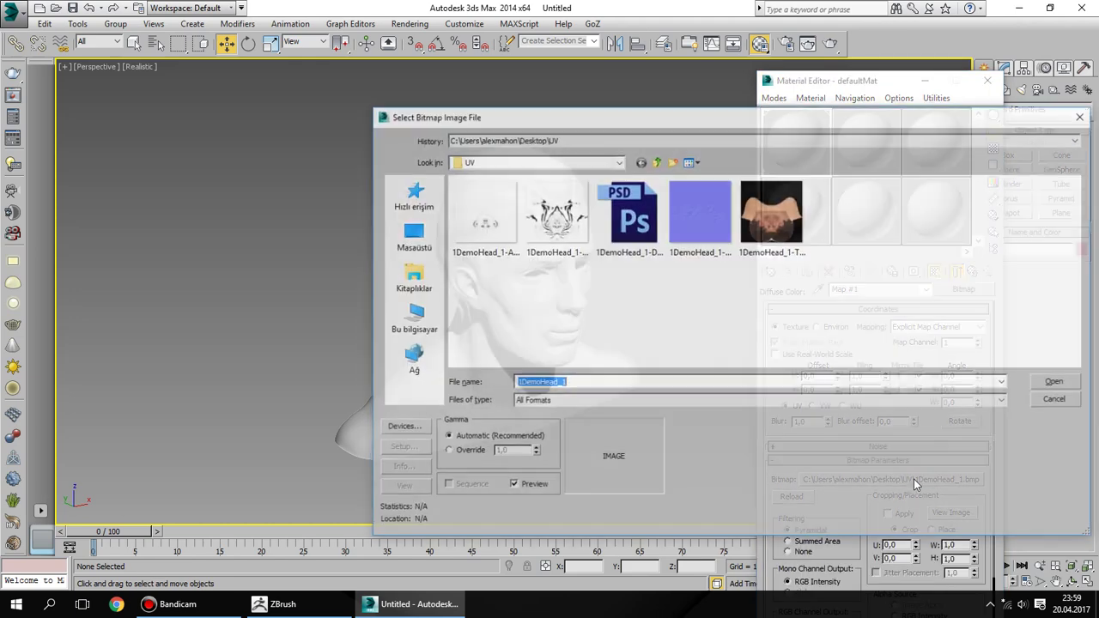
pyautogui.doubleClick(771, 211)
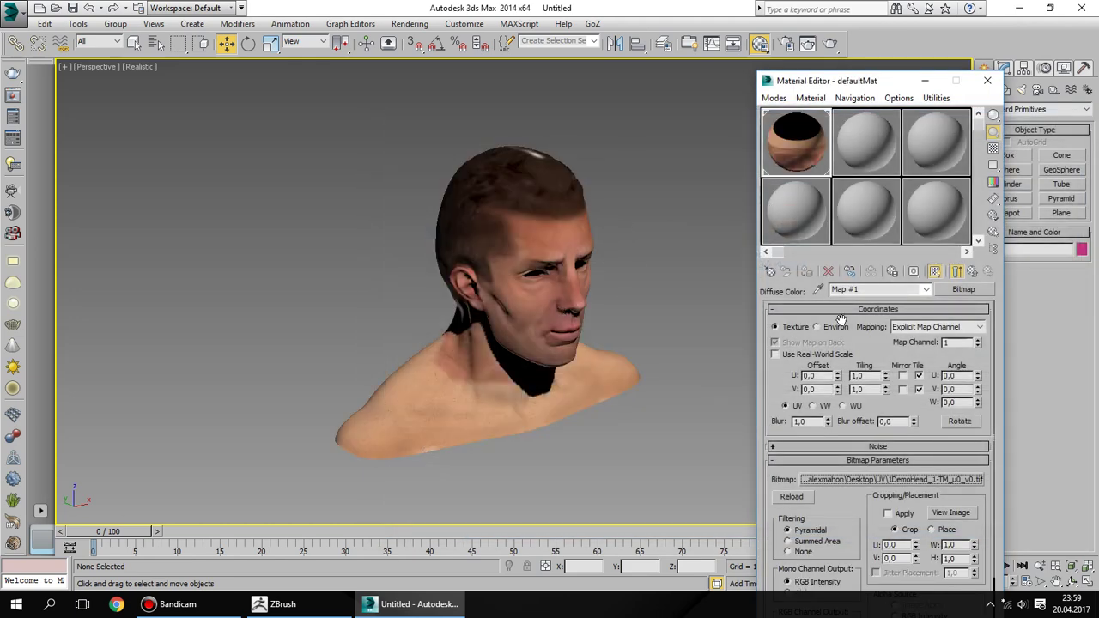
pyautogui.click(970, 275)
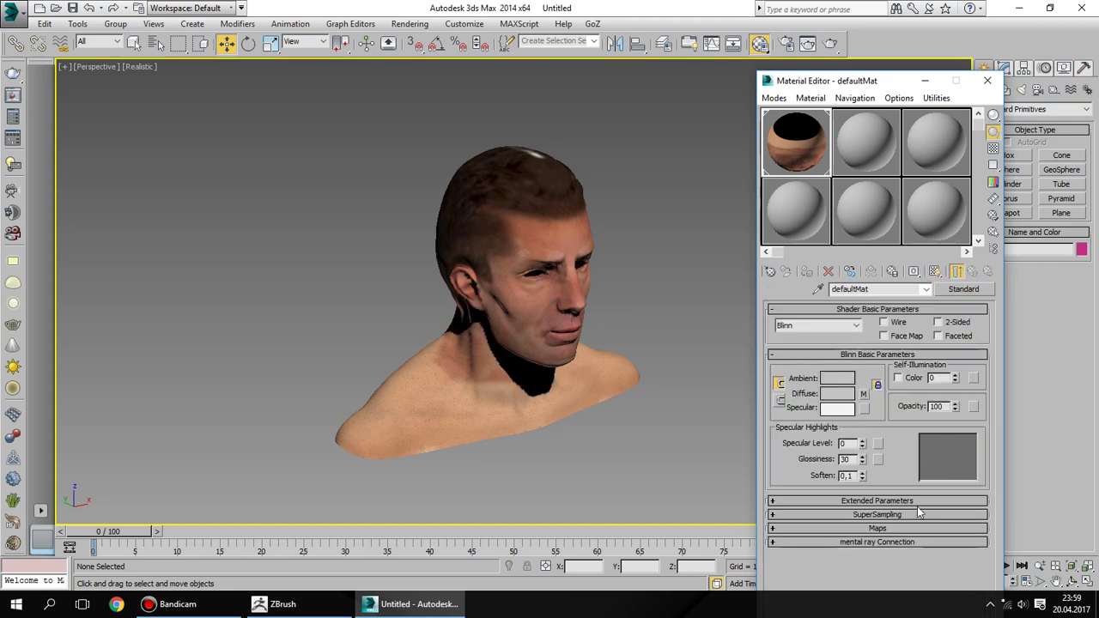
# Load the DM displacement PSD from the UV folder into the Displacement channel as collapsed layers
pyautogui.click(912, 528)
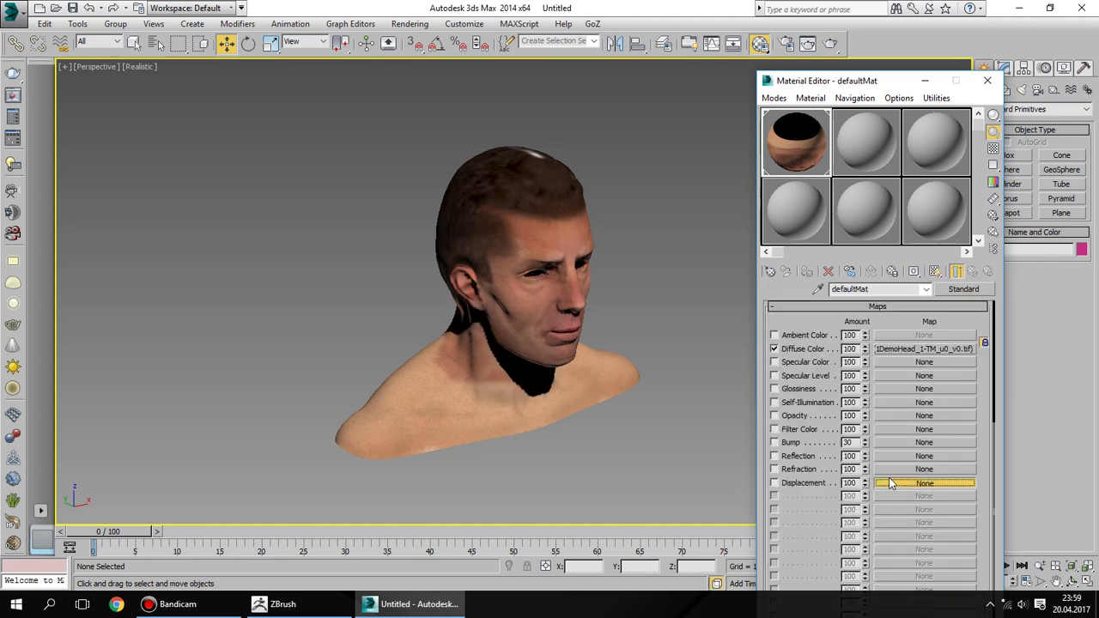
pyautogui.click(890, 483)
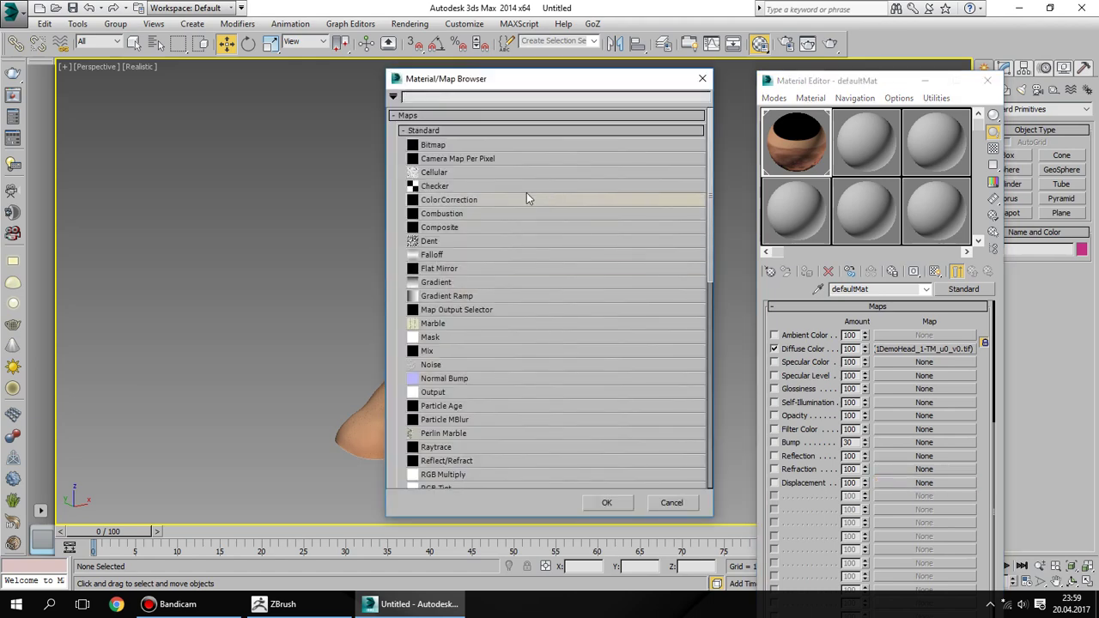
pyautogui.doubleClick(444, 148)
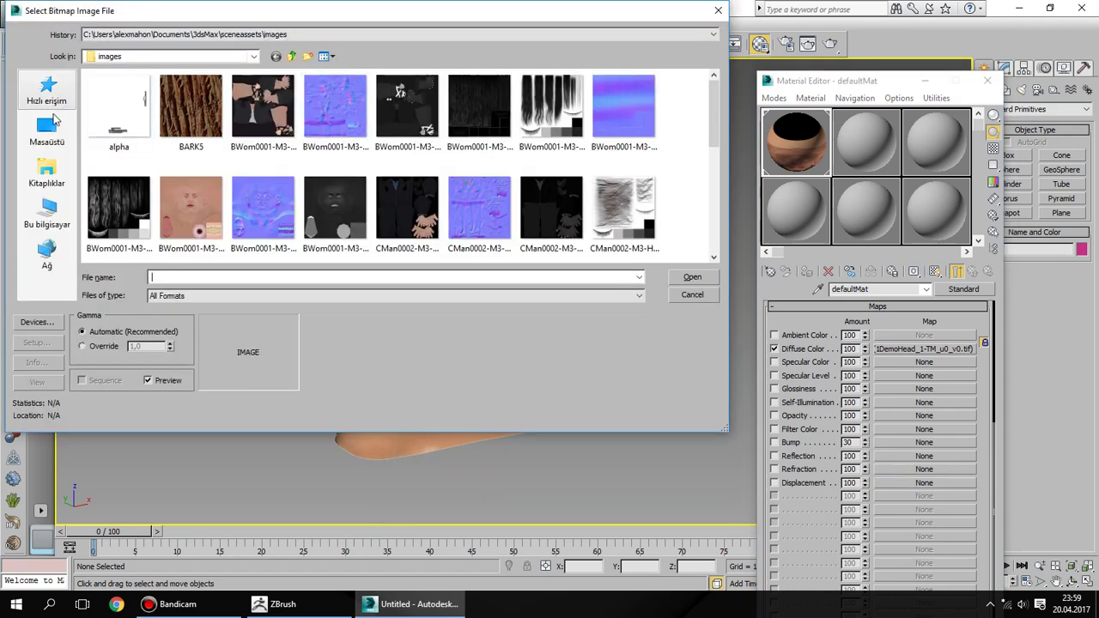
pyautogui.click(47, 133)
pyautogui.doubleClick(135, 195)
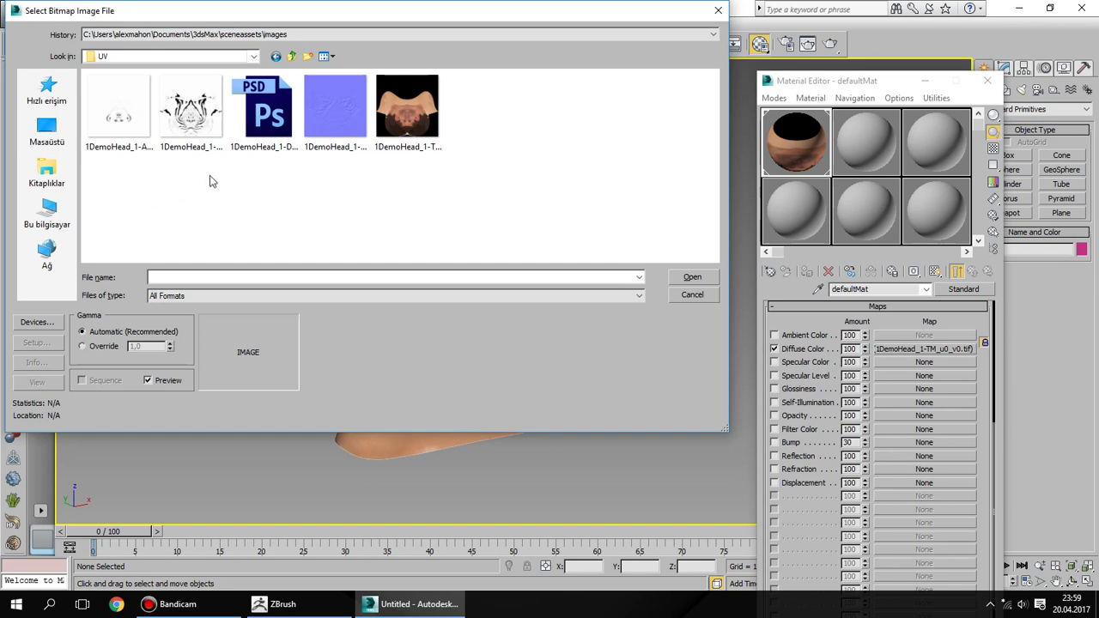
pyautogui.click(257, 153)
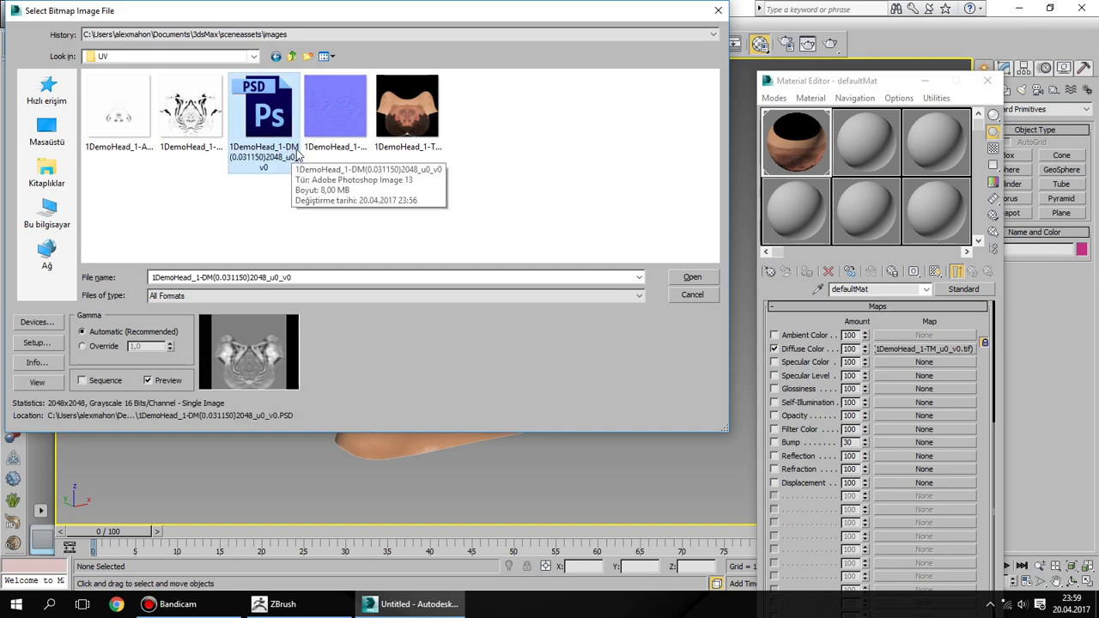
pyautogui.click(683, 277)
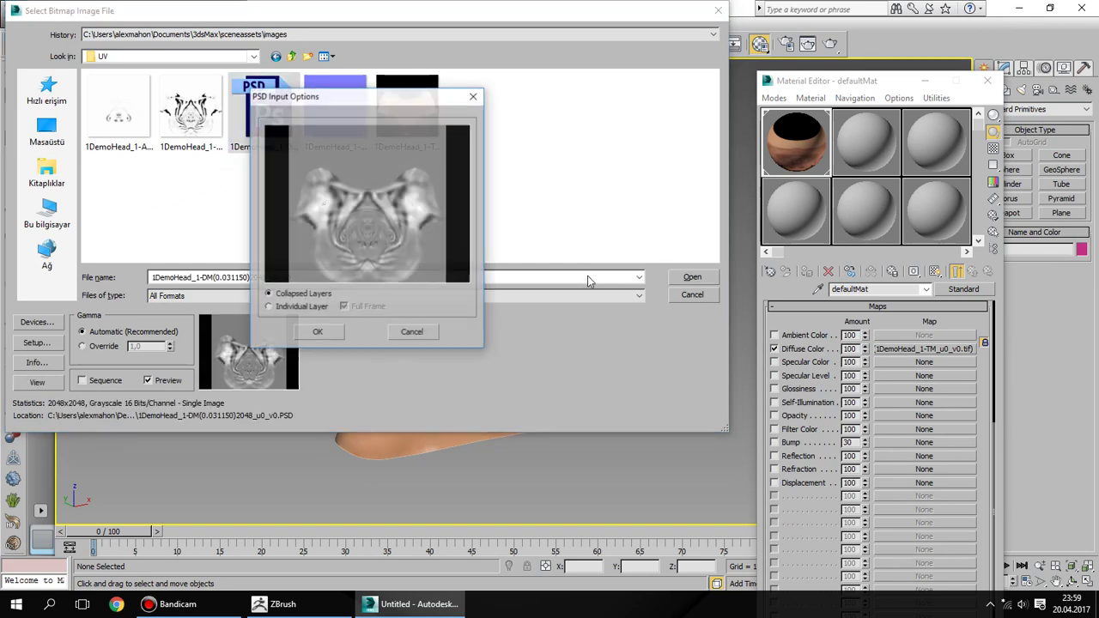
pyautogui.click(325, 331)
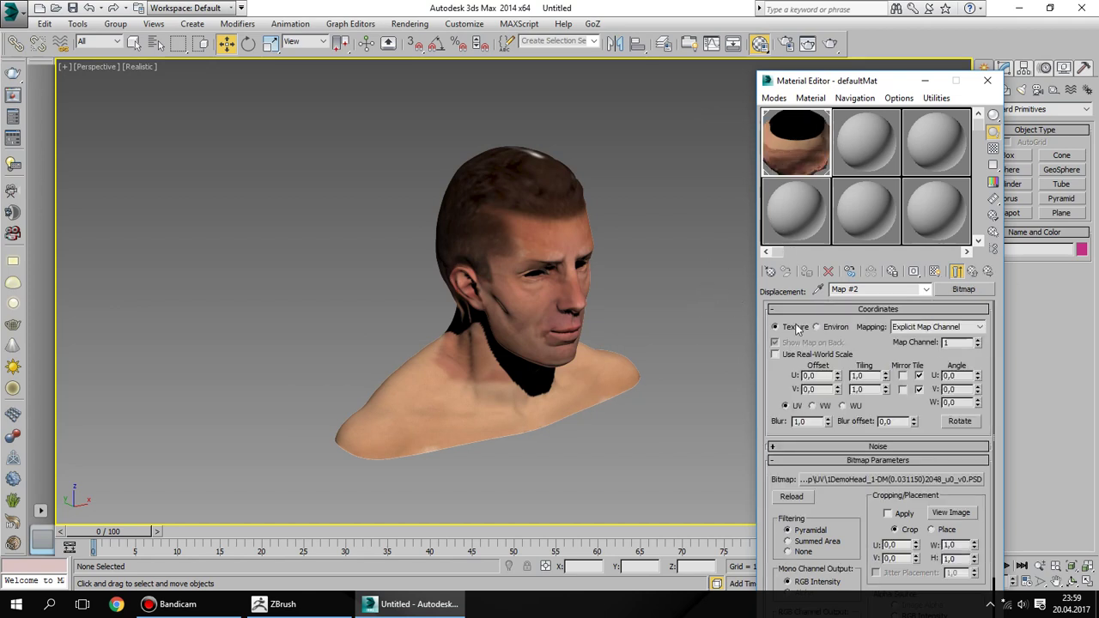
pyautogui.click(972, 272)
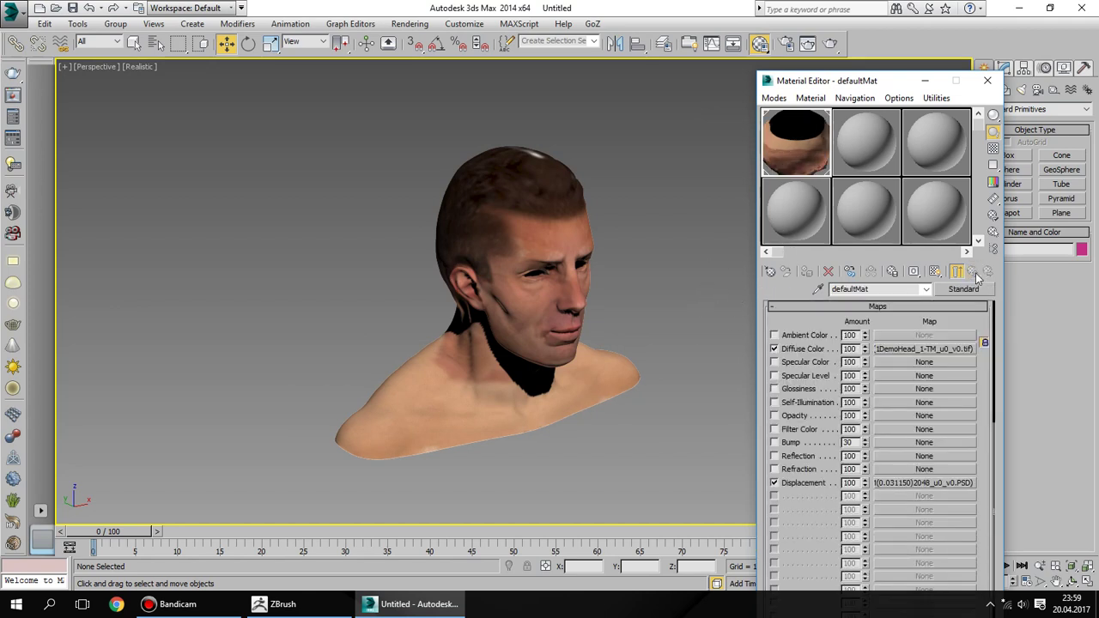
# Load the blue NM normal map tif into the Bump channel
pyautogui.click(894, 443)
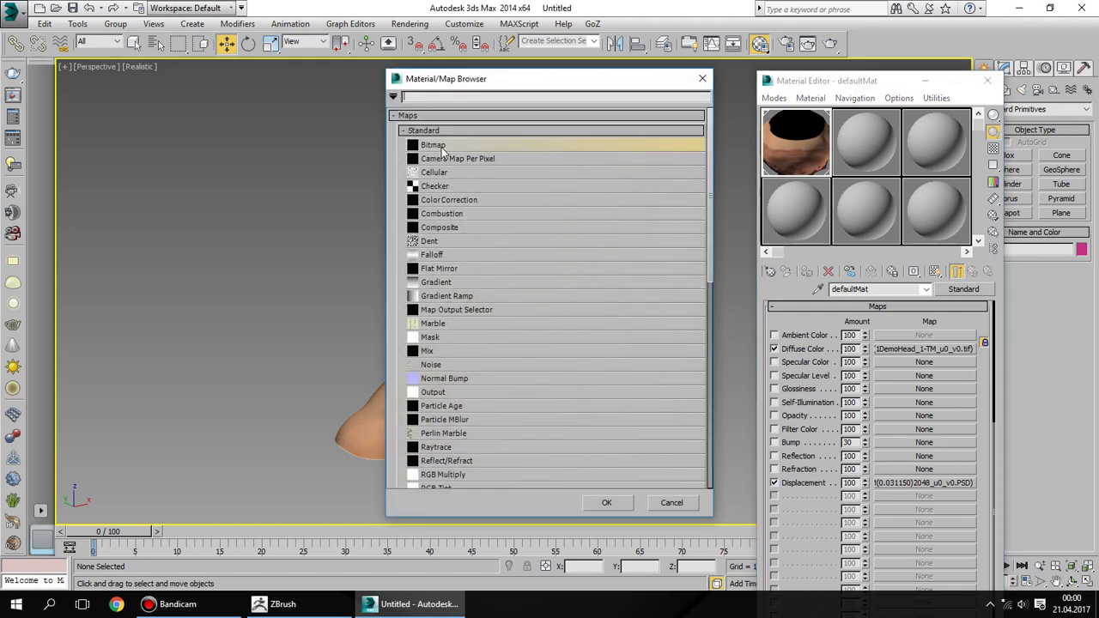
pyautogui.doubleClick(441, 148)
pyautogui.click(333, 129)
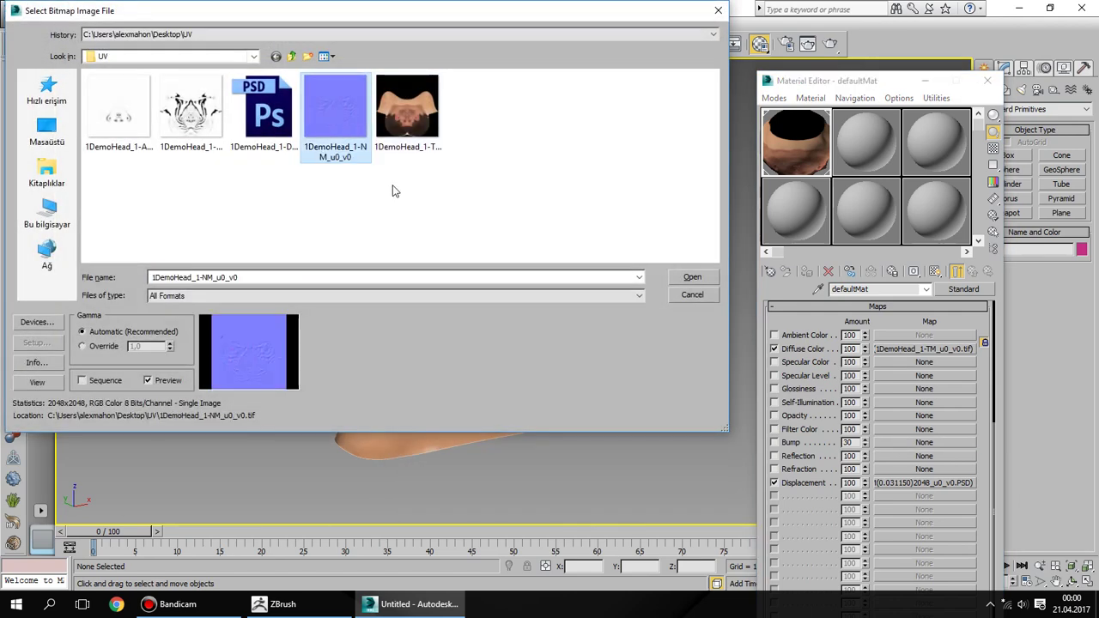
pyautogui.moveTo(335, 110)
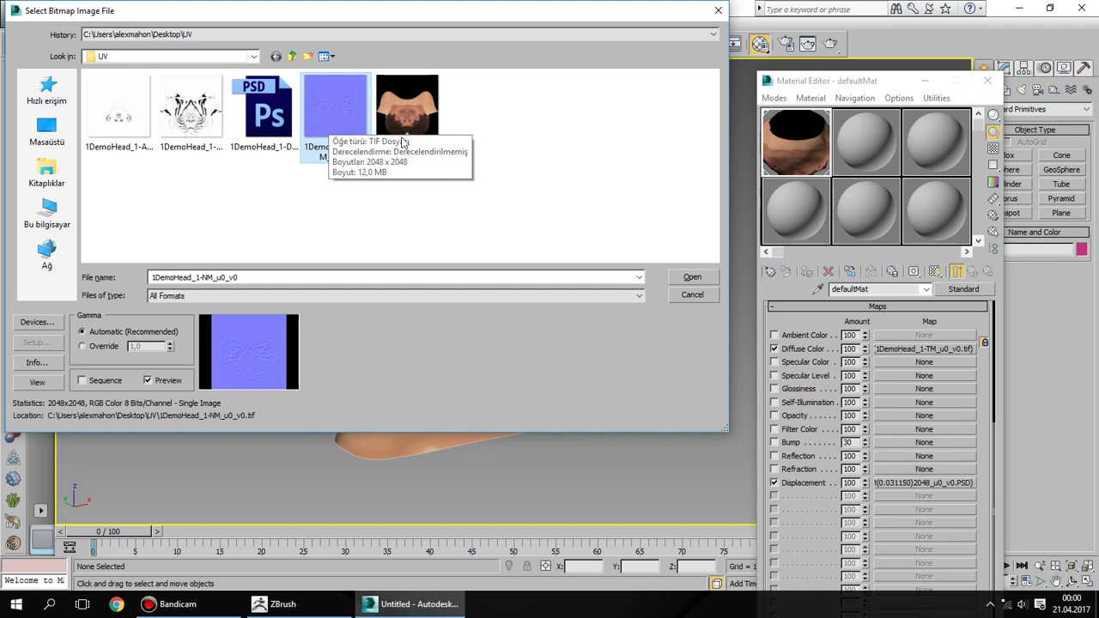
pyautogui.click(692, 276)
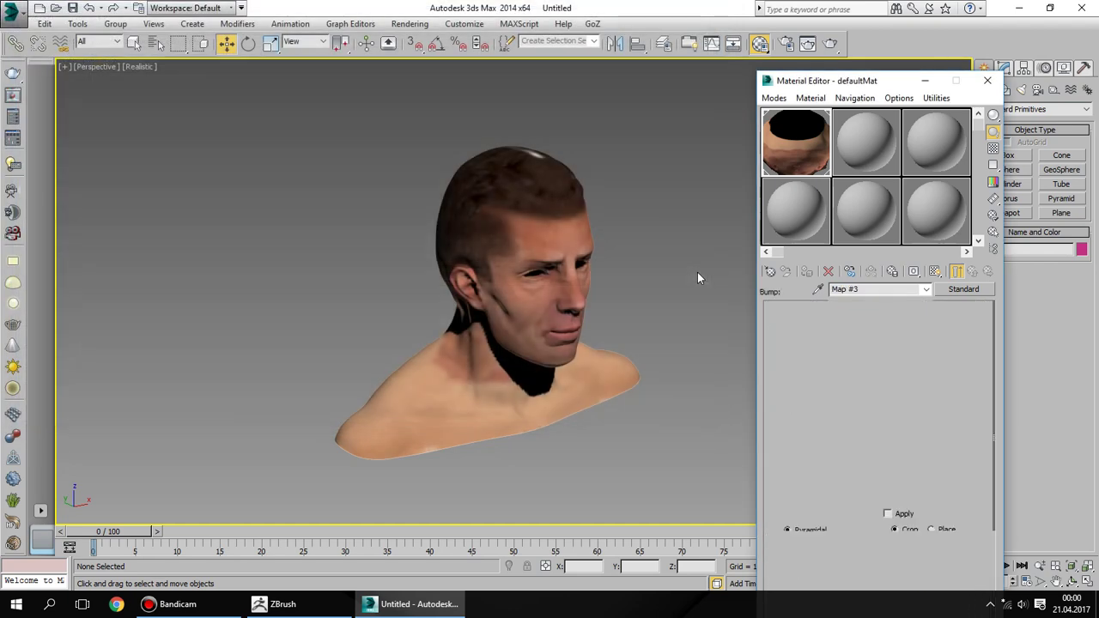
pyautogui.click(972, 272)
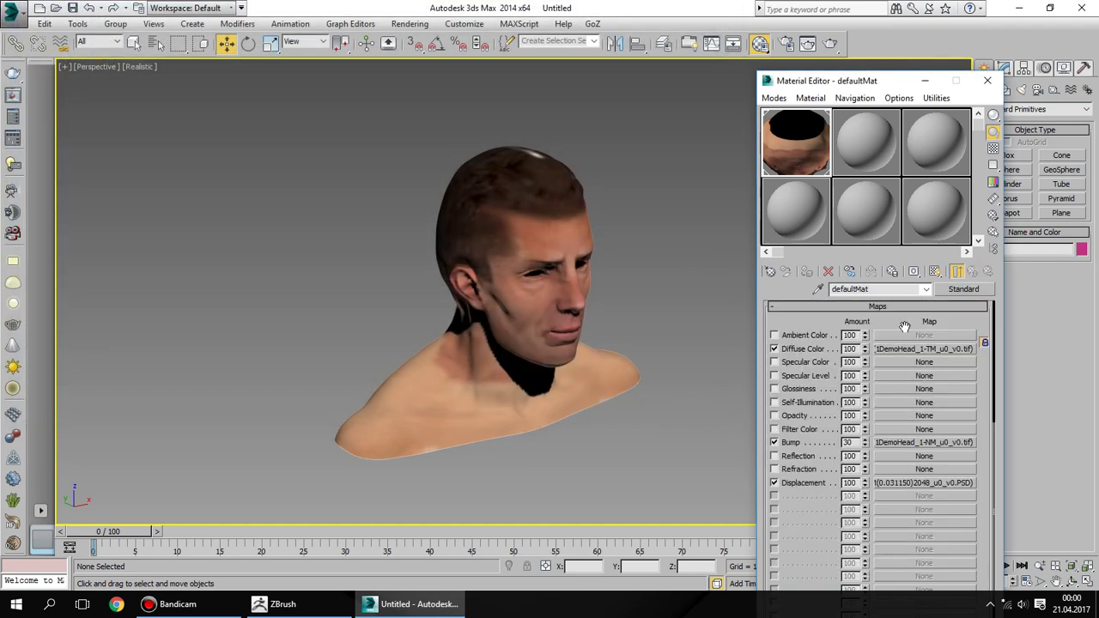
# Assign the AO tif image as the Specular Level bitmap
pyautogui.click(908, 375)
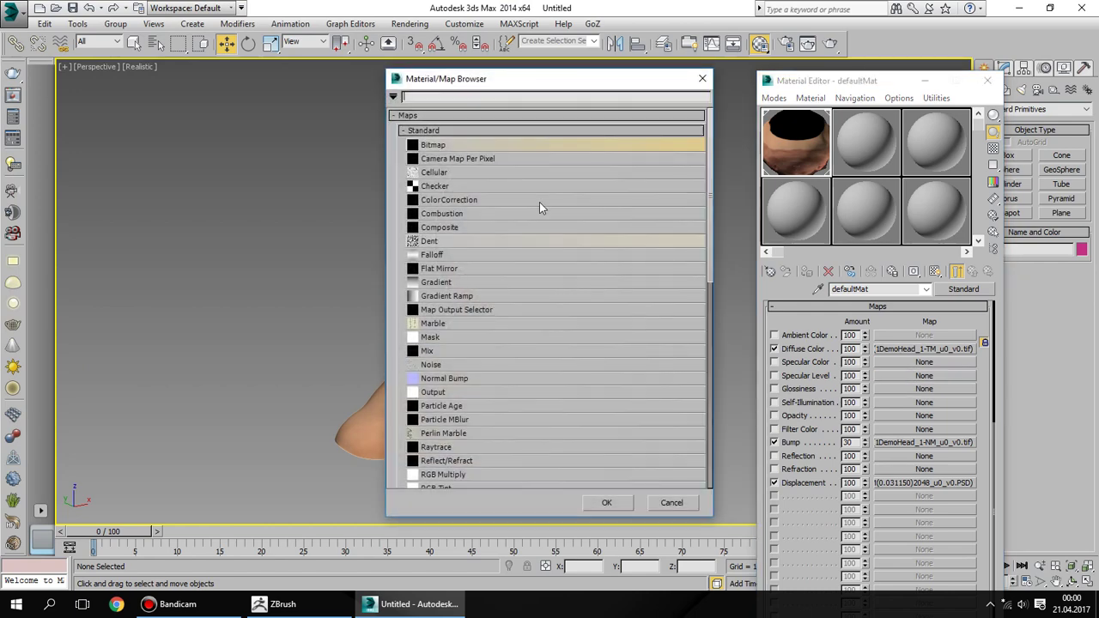
pyautogui.doubleClick(444, 150)
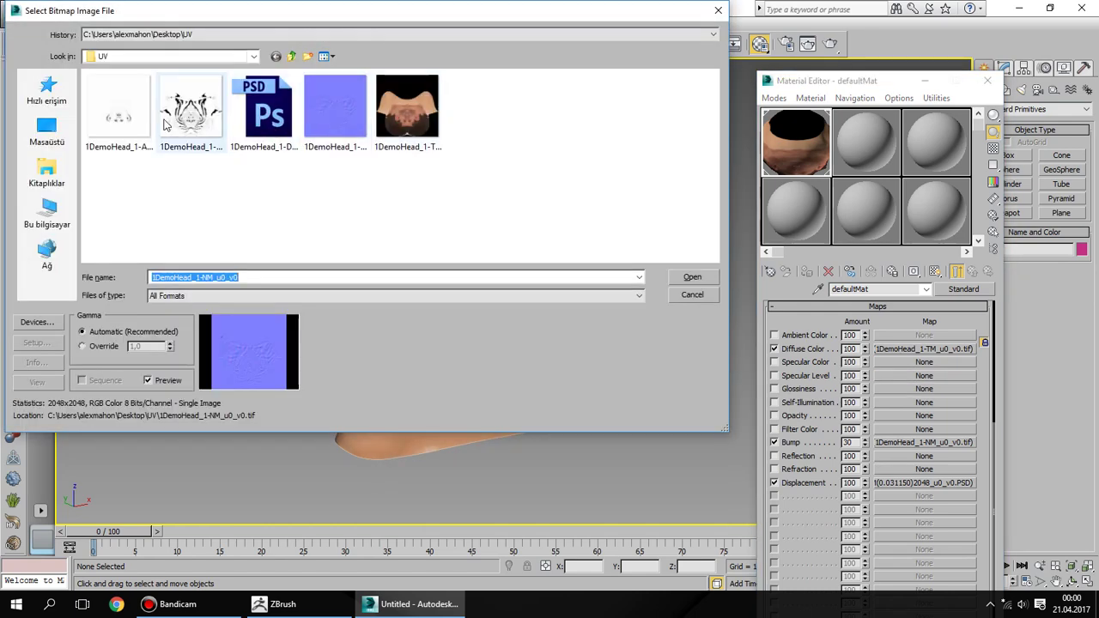
pyautogui.doubleClick(136, 122)
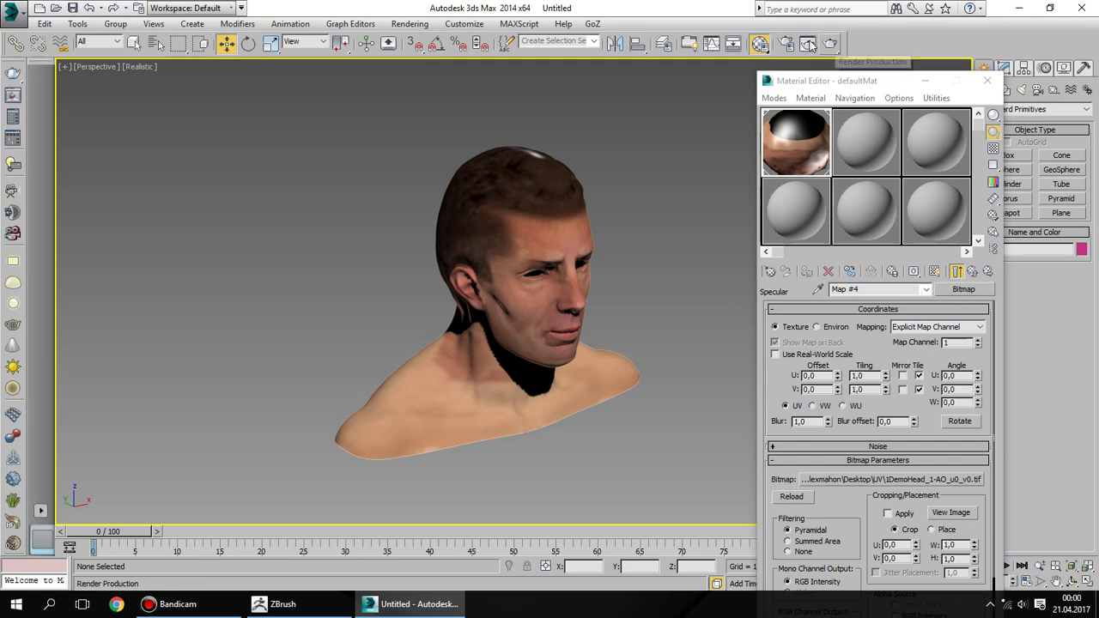
# Set the render output to HDTV 1280x720 and render the textured head
pyautogui.click(785, 43)
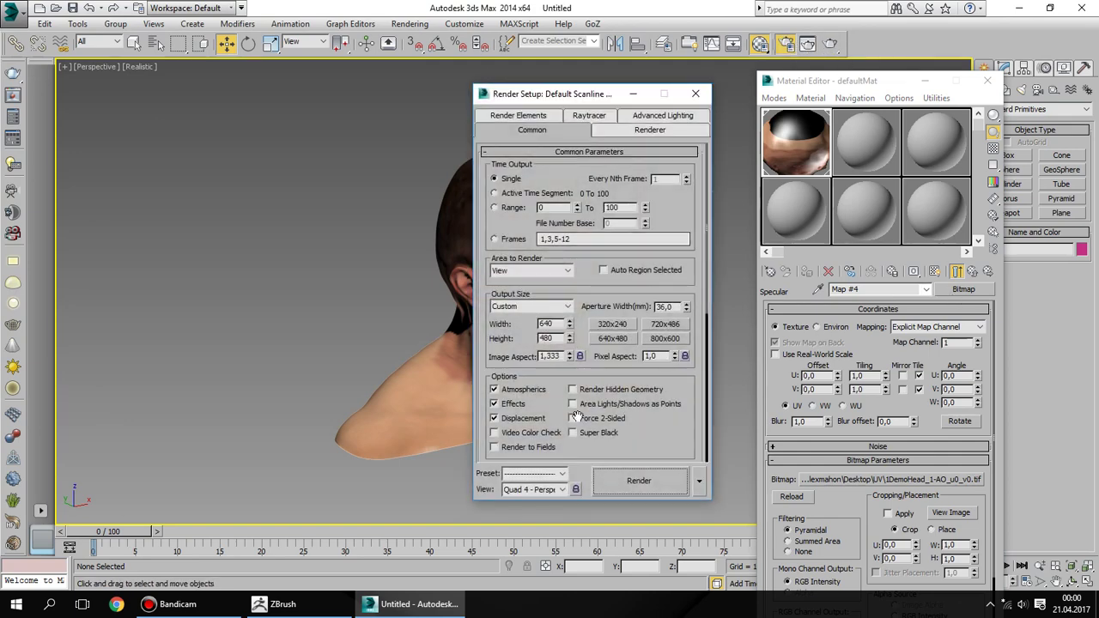
pyautogui.click(551, 306)
pyautogui.click(566, 432)
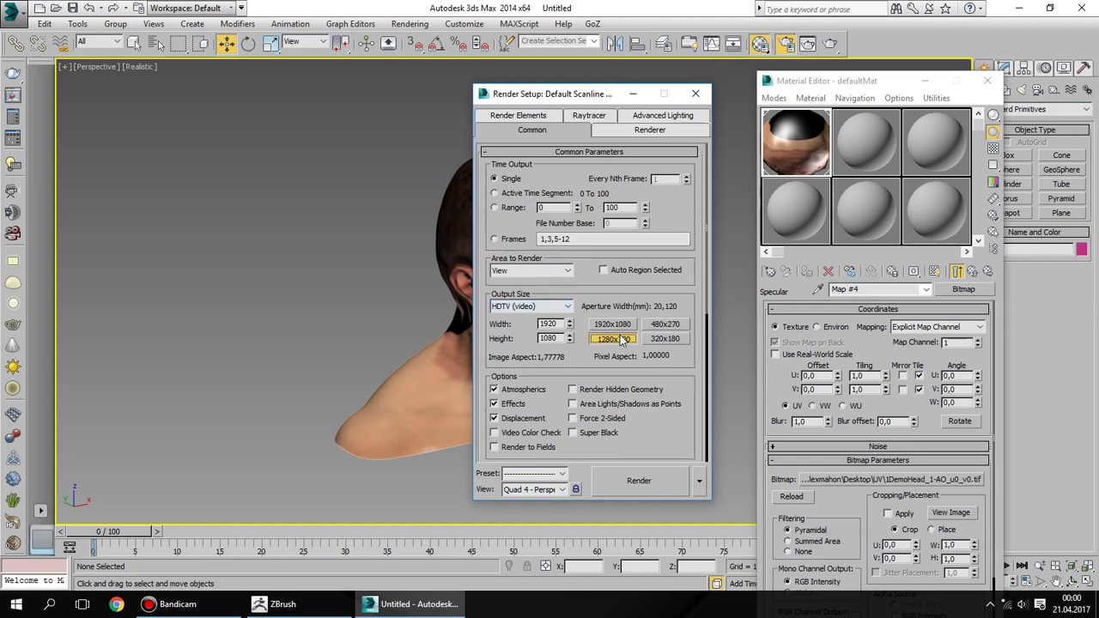
pyautogui.click(612, 338)
pyautogui.click(650, 484)
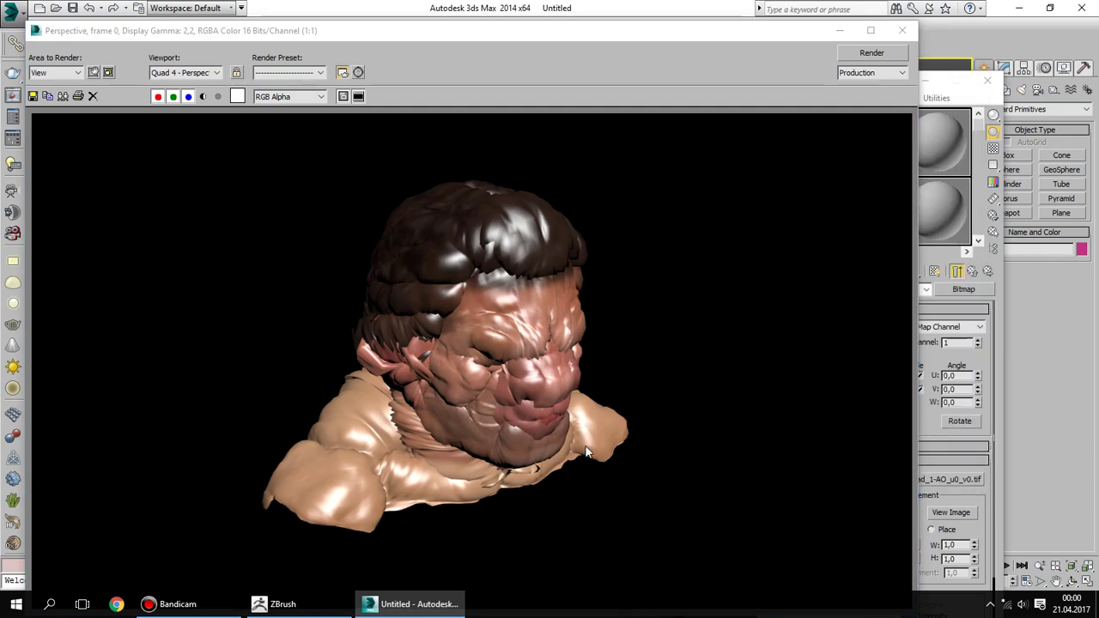
# Close the rendered frame and Render Setup, returning to the material's Maps list
pyautogui.moveTo(555, 37); pyautogui.dragTo(555, 25)
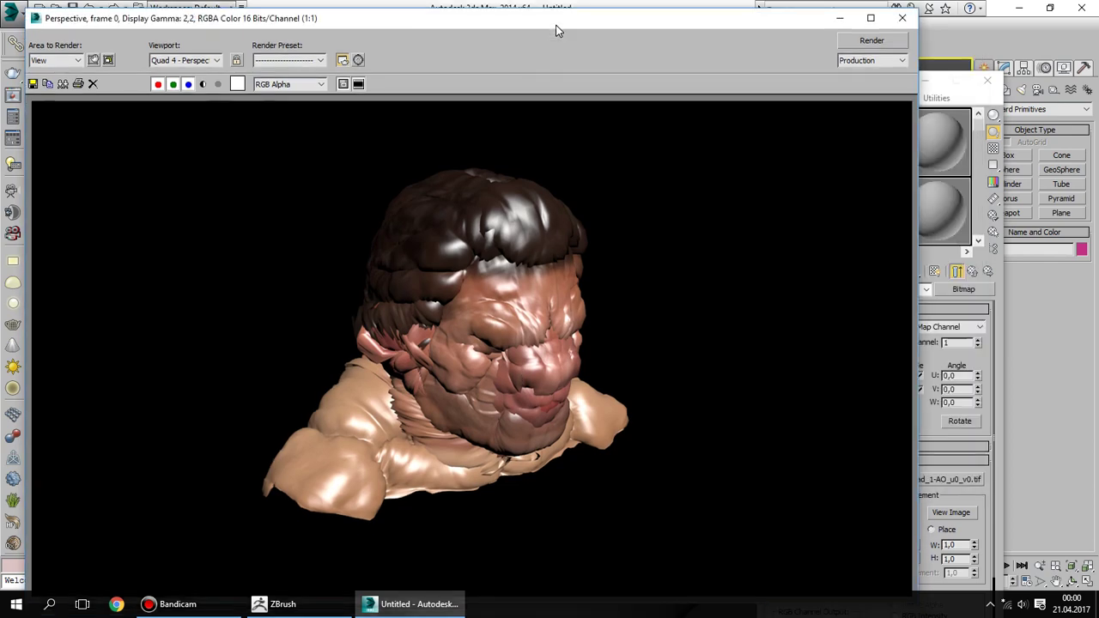
pyautogui.click(900, 19)
pyautogui.click(696, 94)
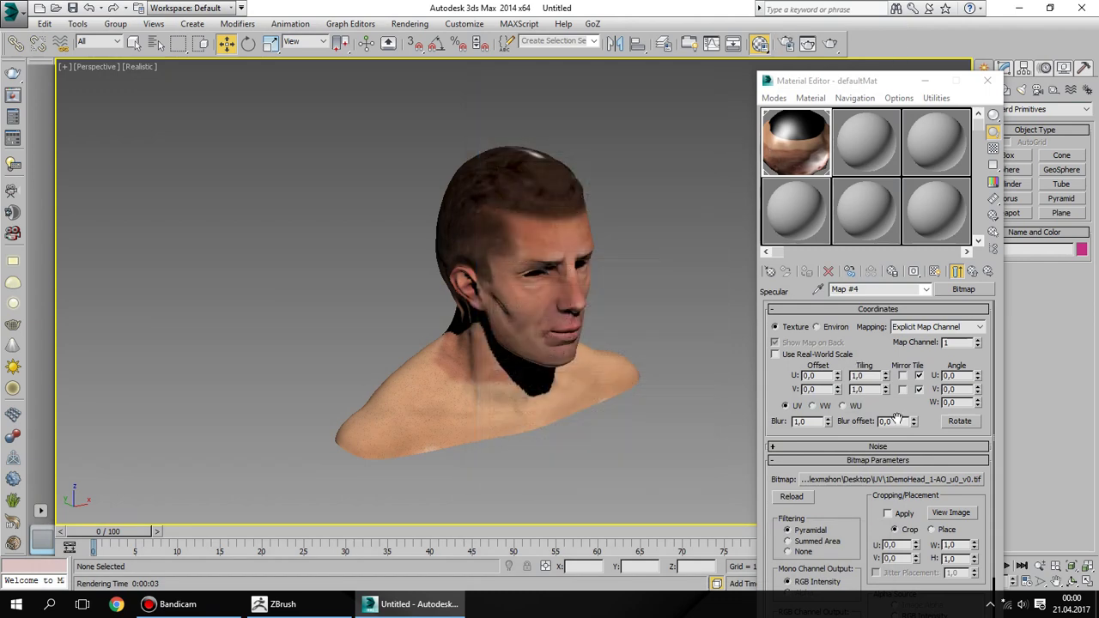
pyautogui.scroll(-1, 930, 413)
pyautogui.scroll(-1, 929, 412)
pyautogui.click(972, 272)
pyautogui.write('1')
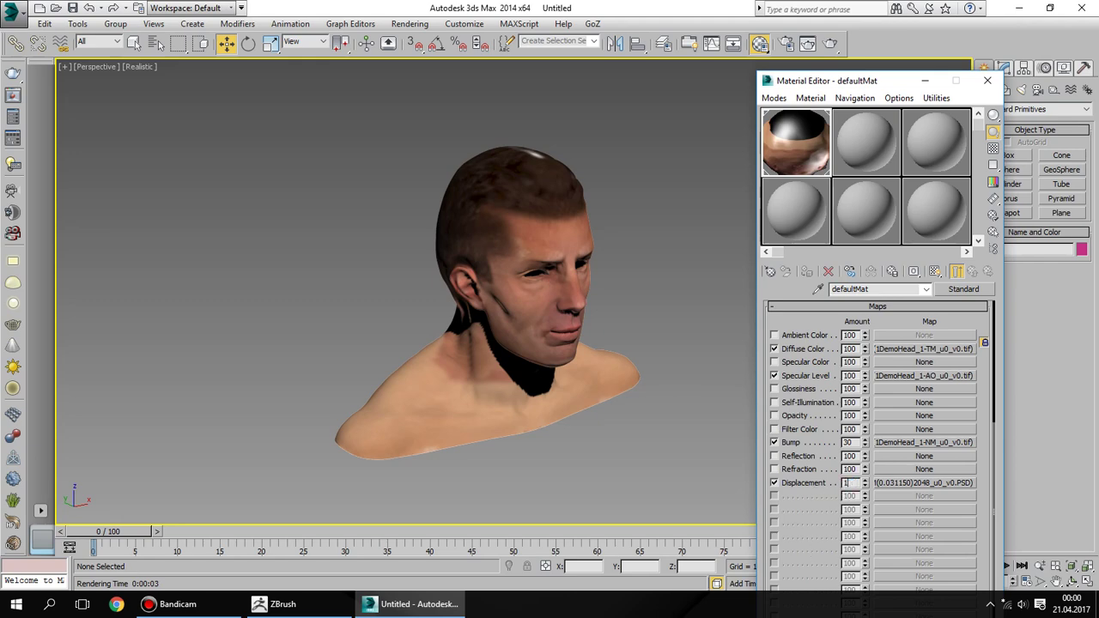
# Commit a Displacement amount of 1 and re-render to check the reduced distortion
pyautogui.press('Return')
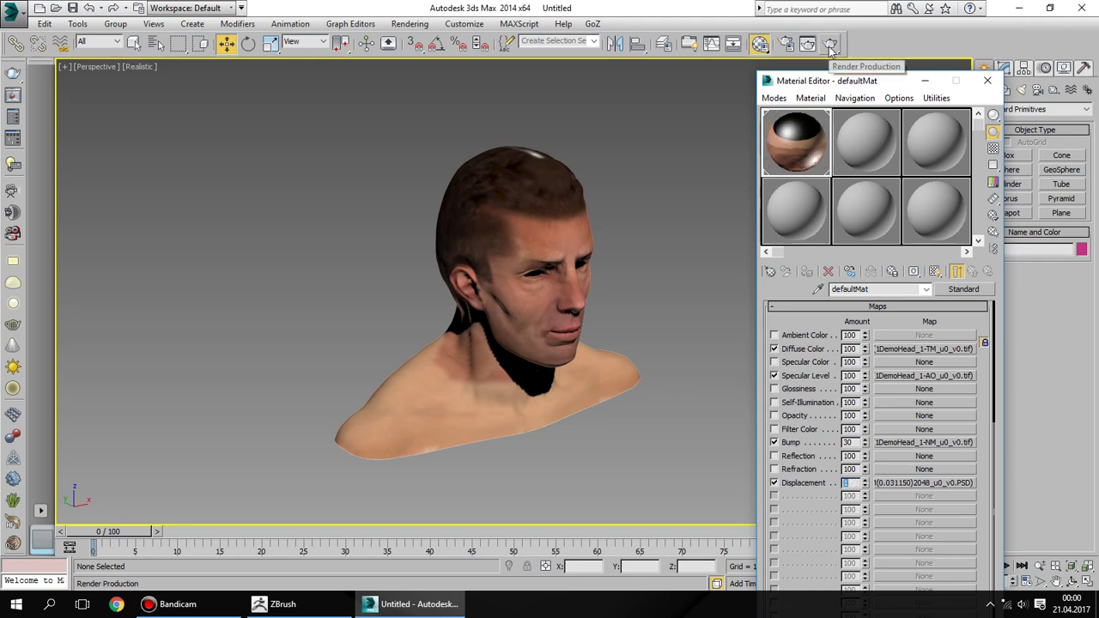
pyautogui.click(830, 43)
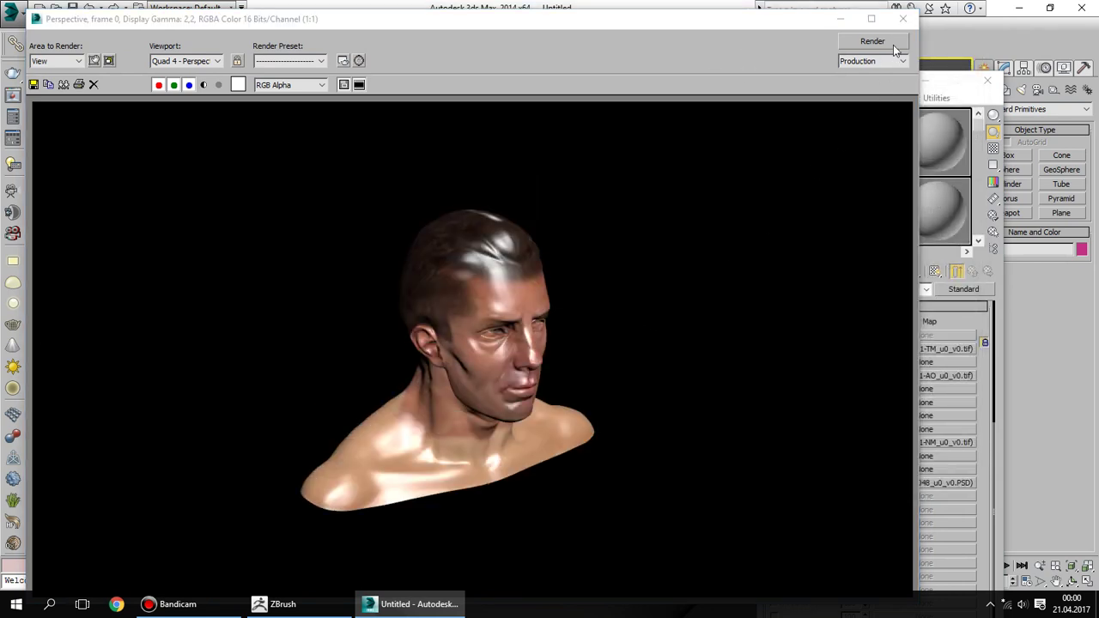
pyautogui.click(902, 18)
pyautogui.hotkey('ctrl', 'r')
pyautogui.scroll(5, 550, 242)
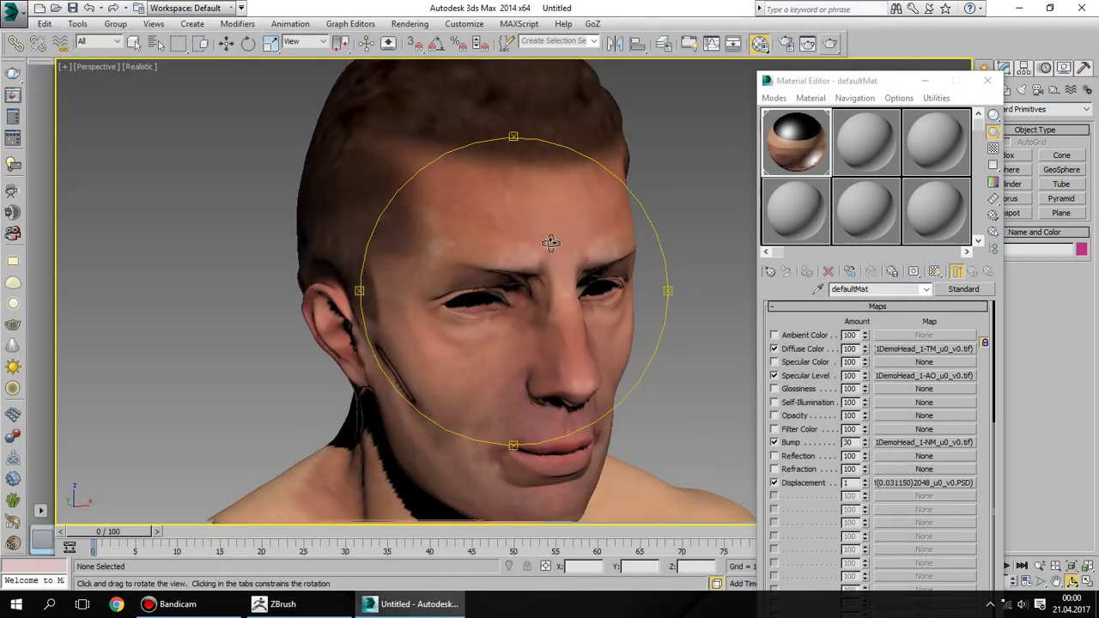
pyautogui.scroll(-5, 551, 242)
pyautogui.press('w')
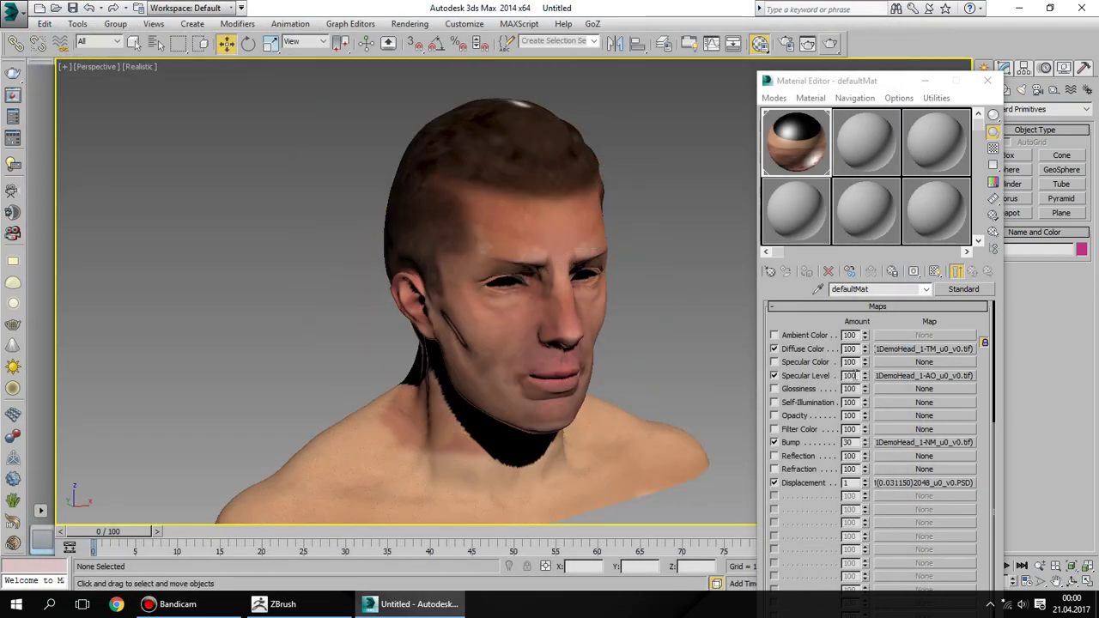
# Set Specular Level to 30 and render a test of the head
pyautogui.doubleClick(855, 375)
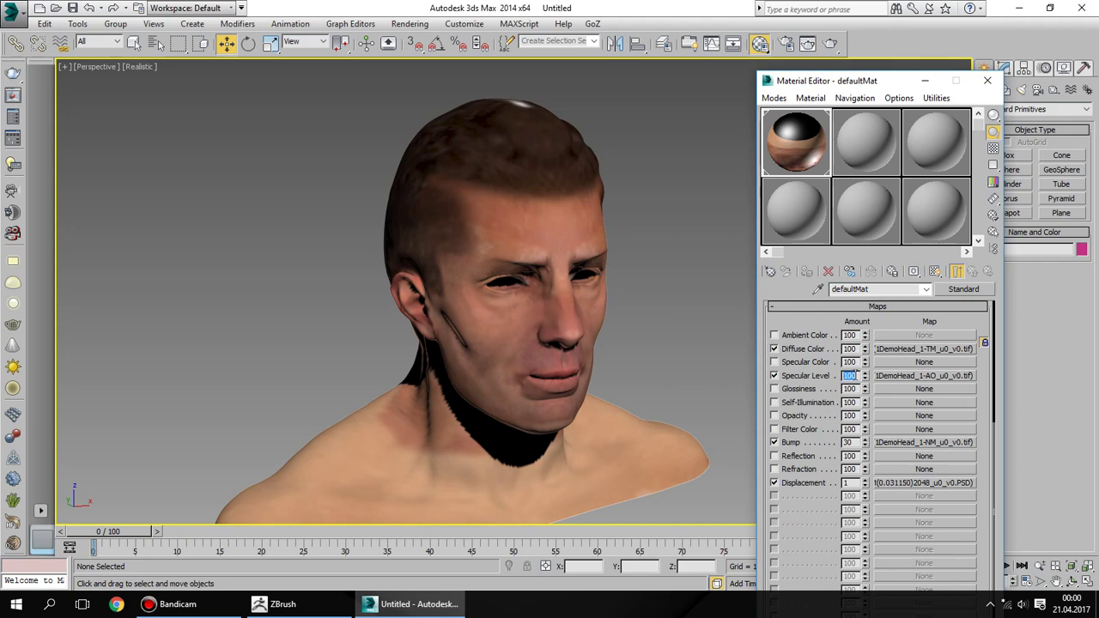
pyautogui.write('30')
pyautogui.write('50')
pyautogui.press('Return')
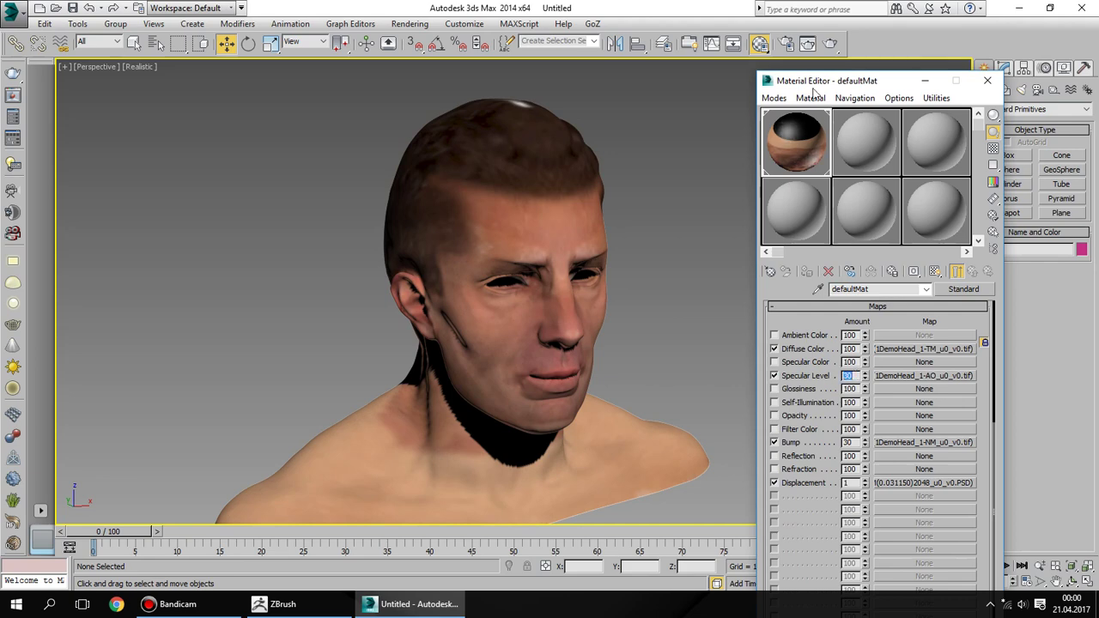
pyautogui.click(829, 43)
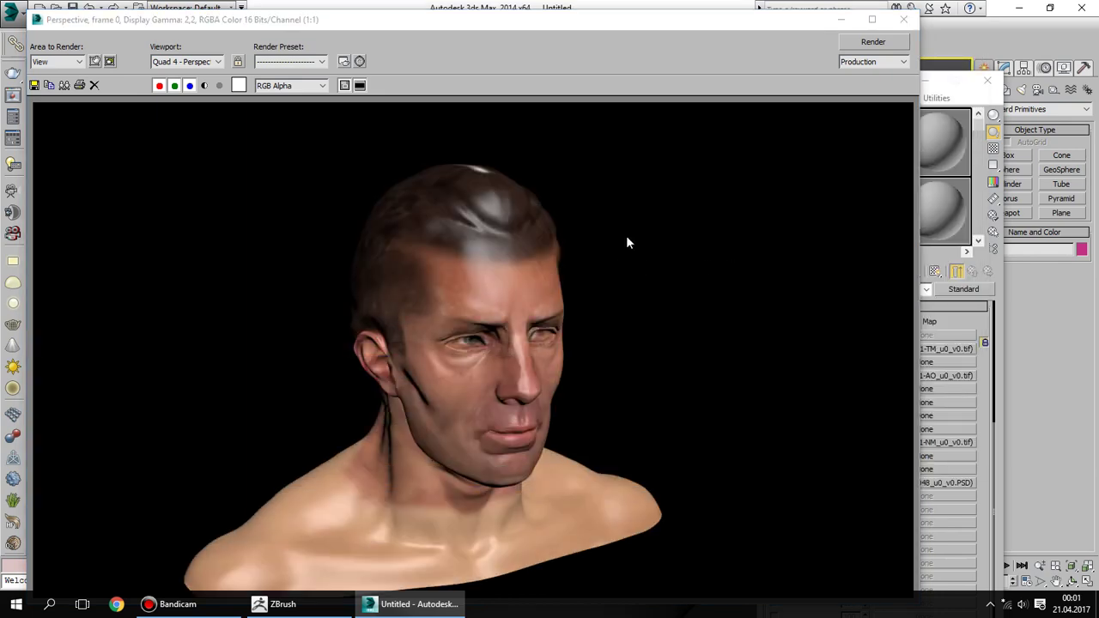
pyautogui.click(903, 19)
# Lower Specular Level to 20, render again, then close the Material Editor
pyautogui.moveTo(532, 305)
pyautogui.keyDown('alt'); pyautogui.mouseDown(button='middle')
pyautogui.moveTo(584, 305)
pyautogui.moveTo(584, 266)
pyautogui.mouseUp(button='middle'); pyautogui.keyUp('alt')
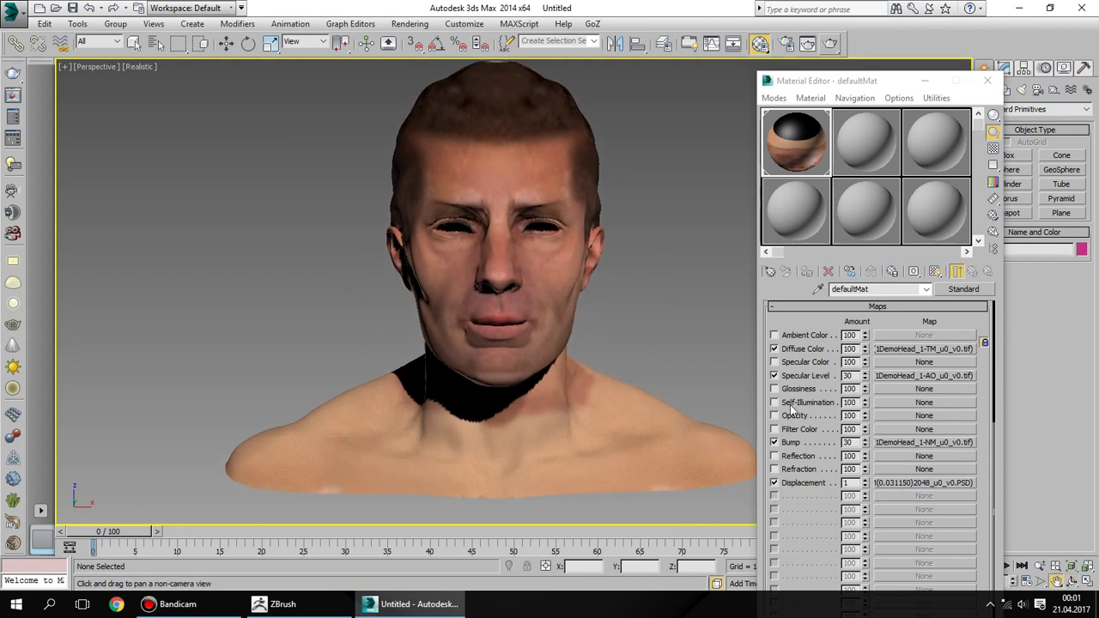
pyautogui.doubleClick(852, 442)
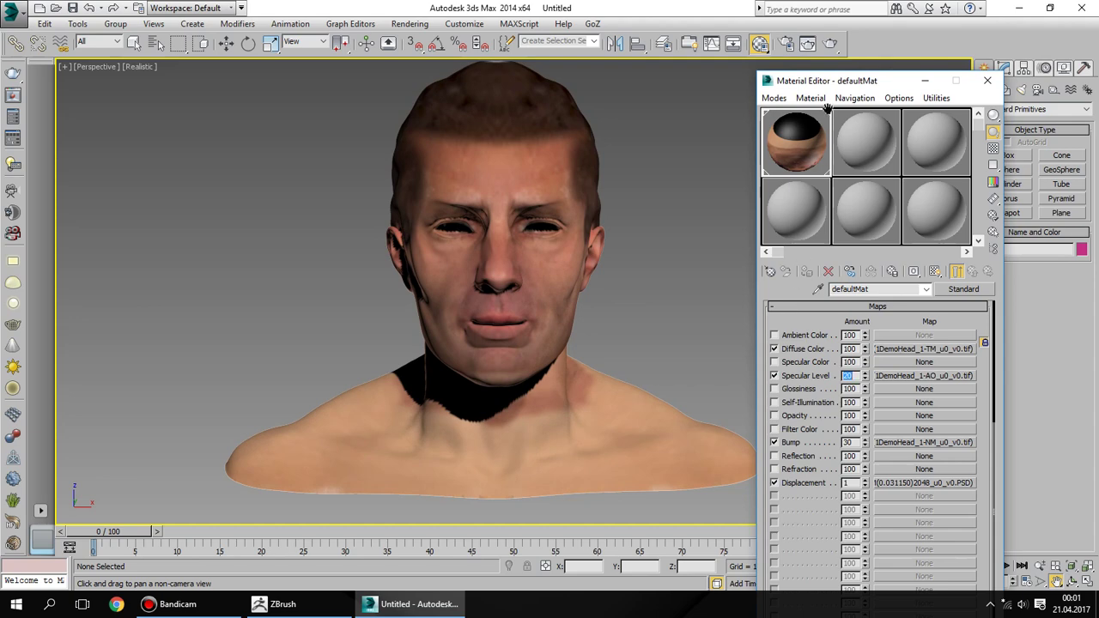
pyautogui.click(830, 43)
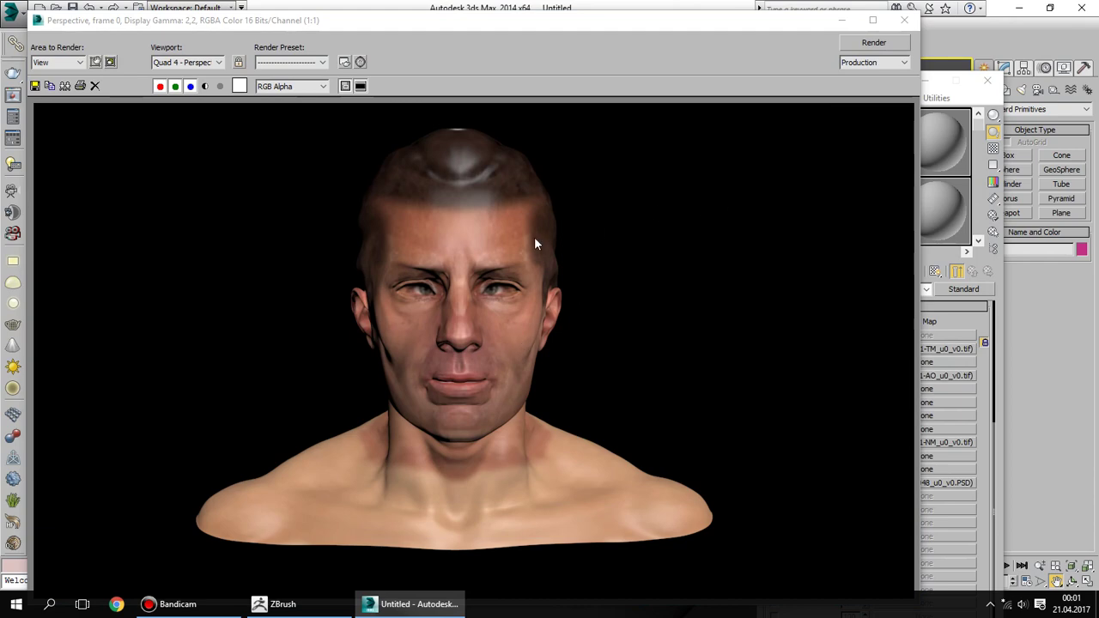
pyautogui.click(897, 24)
pyautogui.moveTo(613, 238)
pyautogui.keyDown('alt'); pyautogui.mouseDown(button='middle')
pyautogui.moveTo(471, 249)
pyautogui.moveTo(639, 340)
pyautogui.mouseUp(button='middle'); pyautogui.keyUp('alt')
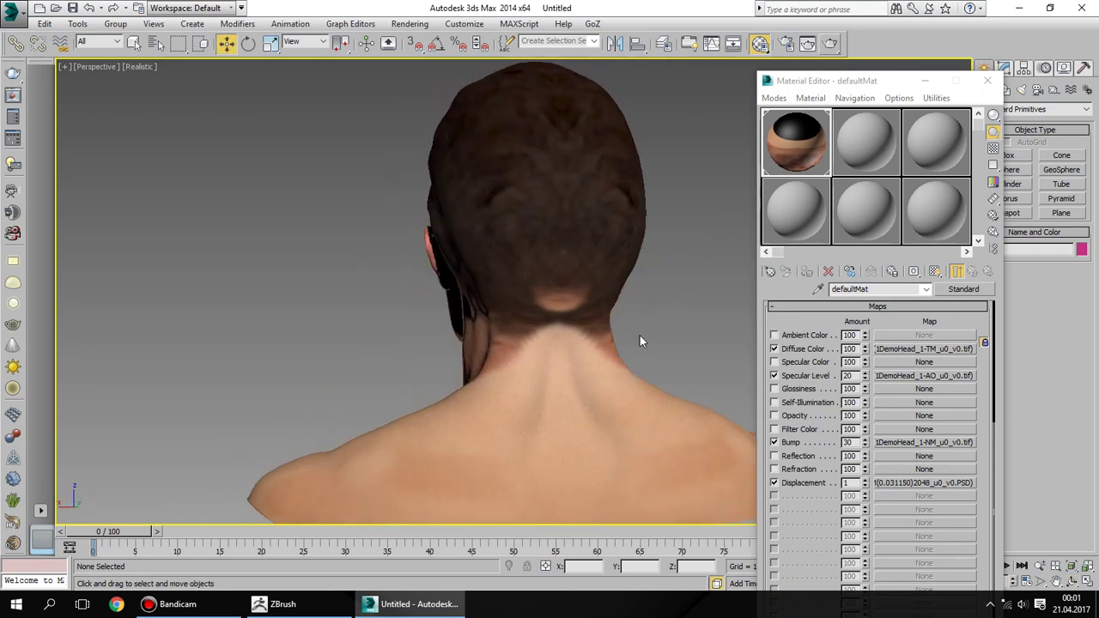
pyautogui.click(988, 80)
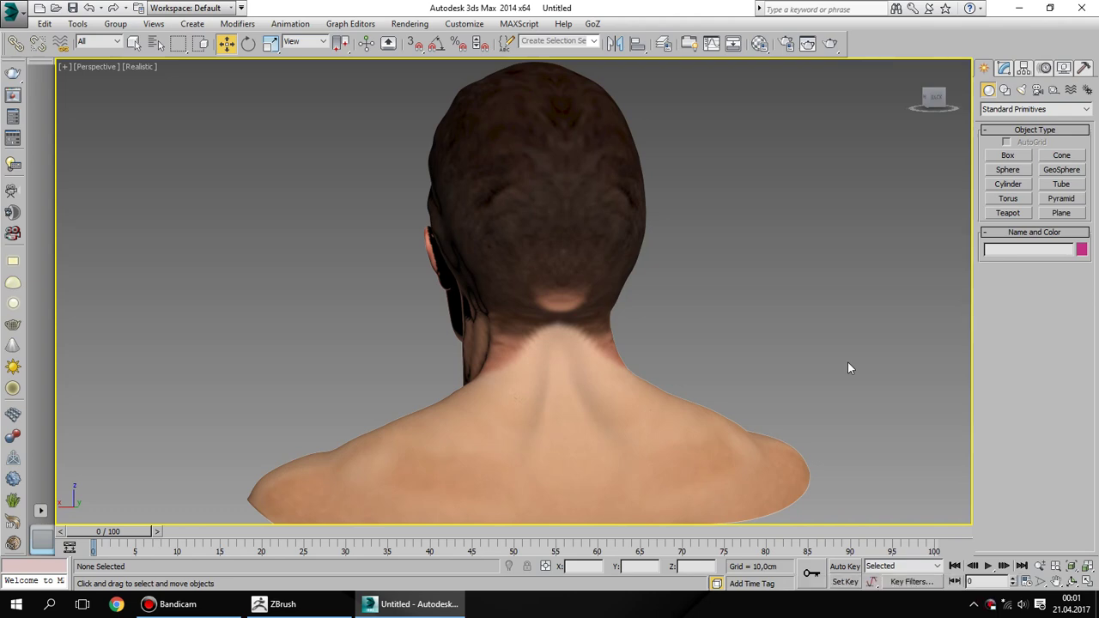
# Quit ZBrush without saving (Hayır) and open the UV folder on the desktop
pyautogui.click(1019, 7)
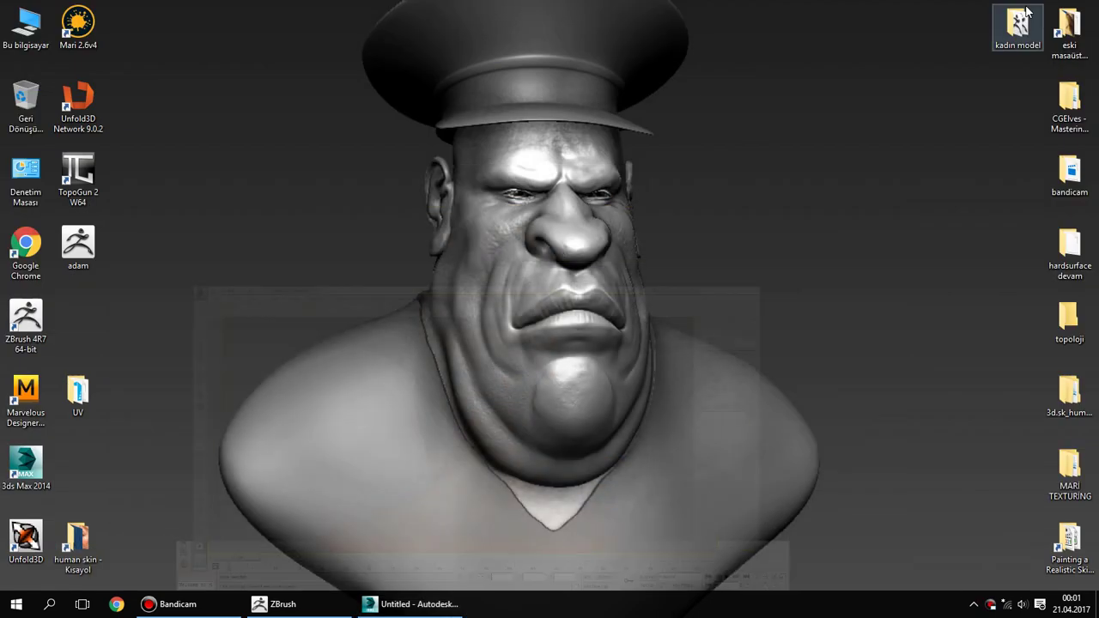
pyautogui.click(273, 603)
pyautogui.click(1088, 8)
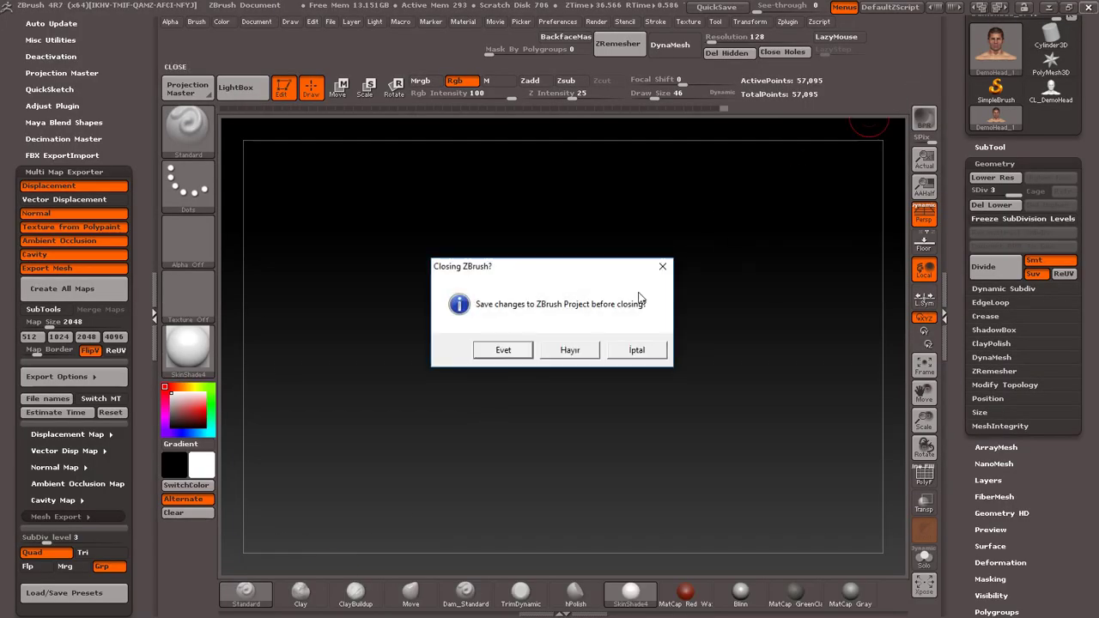
pyautogui.click(591, 350)
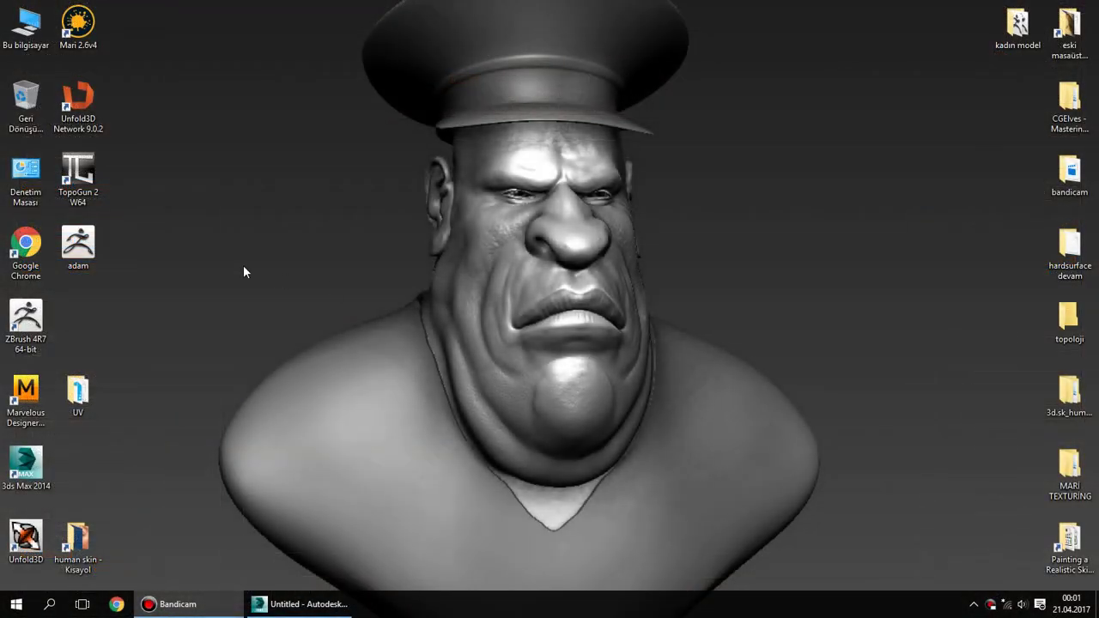
pyautogui.doubleClick(87, 391)
# Open the 1DemoHead_1-DM displacement PSD in Photoshop CS6
pyautogui.click(611, 99)
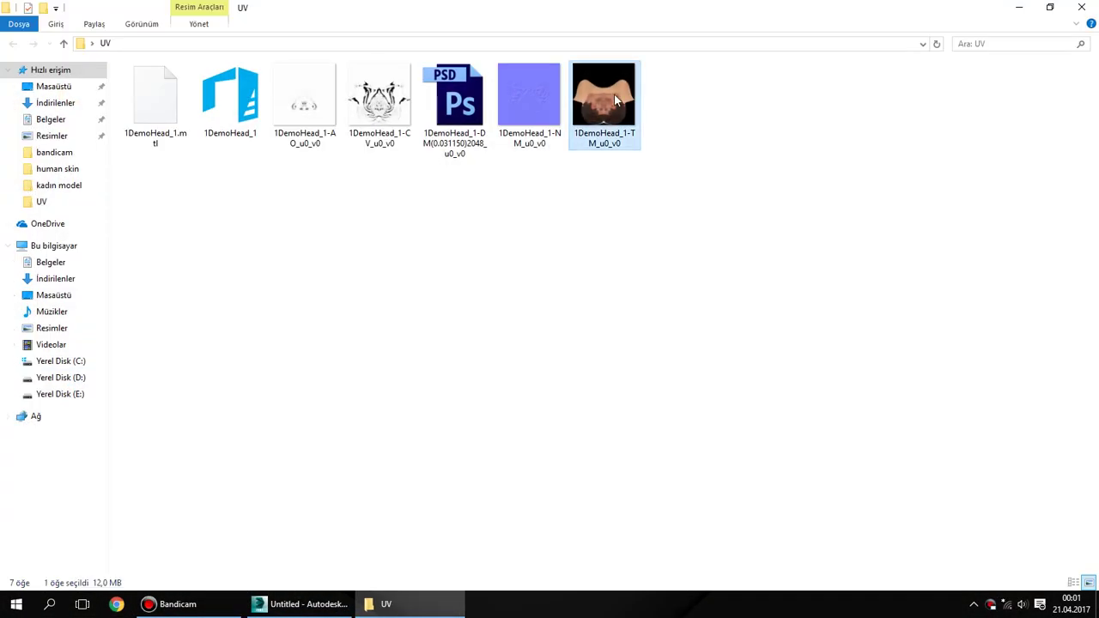
pyautogui.click(339, 384)
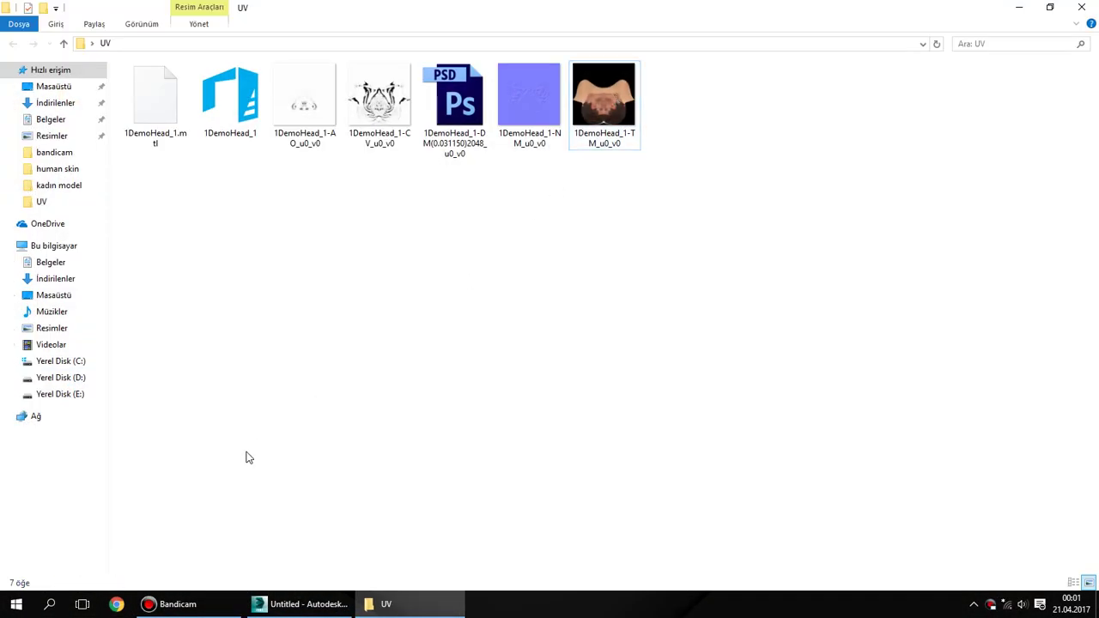
pyautogui.doubleClick(473, 118)
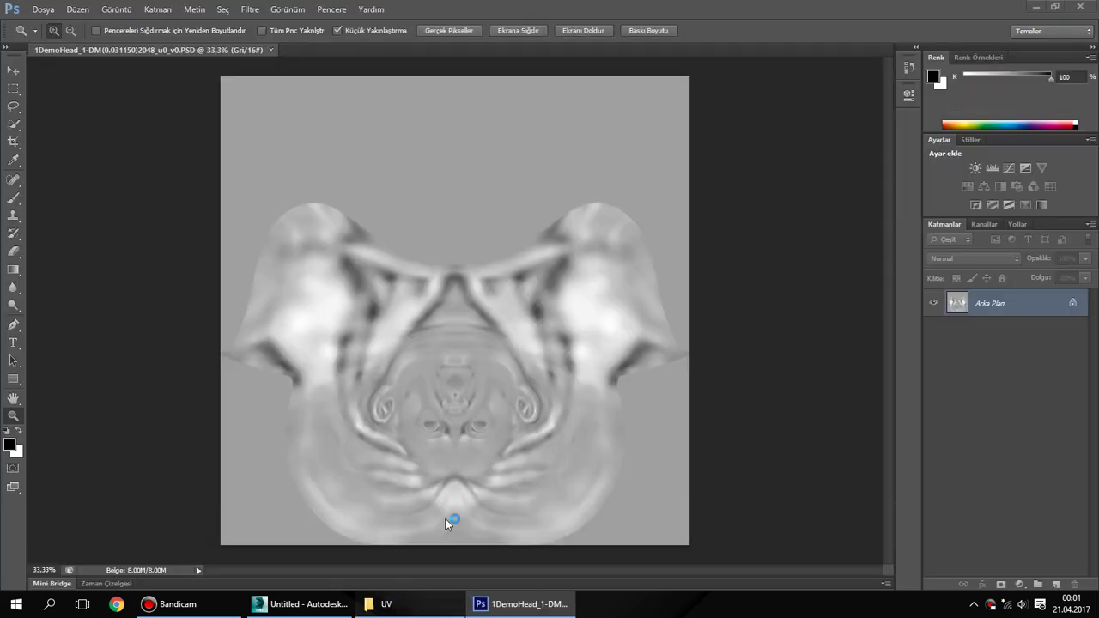
# Open the TM colour texture in Photoshop at Actual Pixels and draw a text box across the skin
pyautogui.click(386, 603)
pyautogui.moveTo(603, 95)
pyautogui.mouseDown()
pyautogui.moveTo(535, 581)
pyautogui.moveTo(406, 50)
pyautogui.mouseUp()
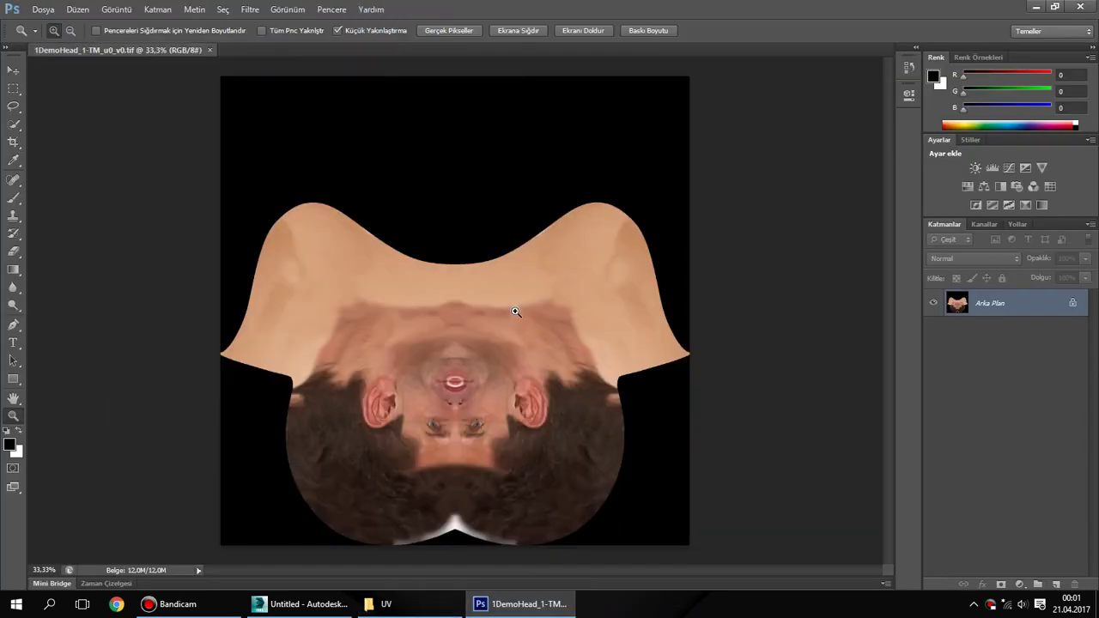
pyautogui.click(515, 312)
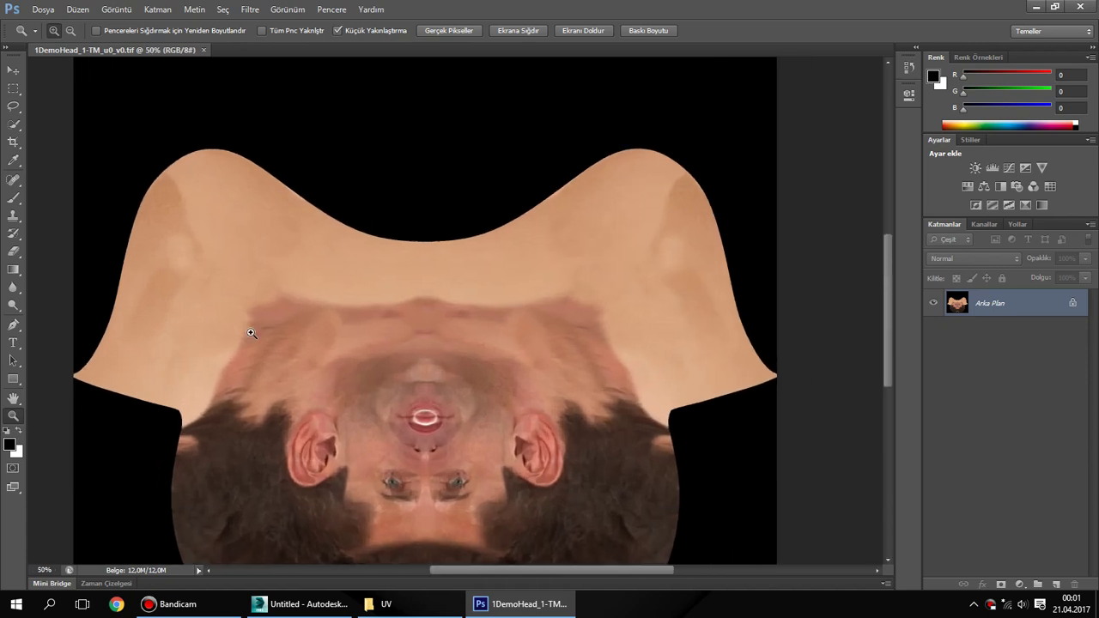
pyautogui.rightClick(281, 319)
pyautogui.click(342, 347)
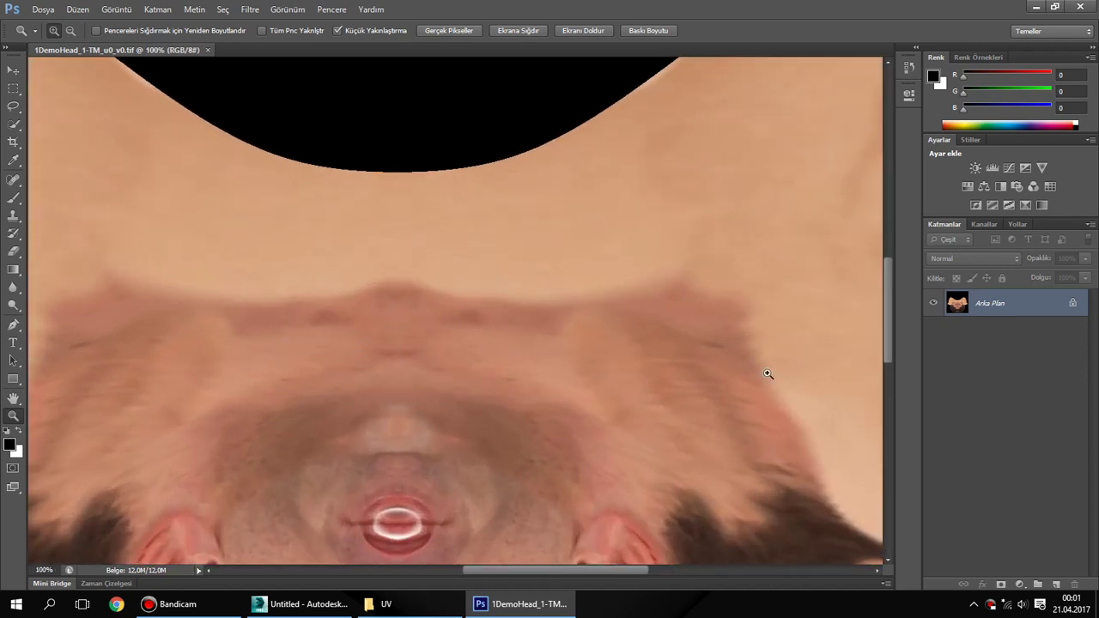
pyautogui.scroll(-5, 532, 317)
pyautogui.scroll(5, 566, 313)
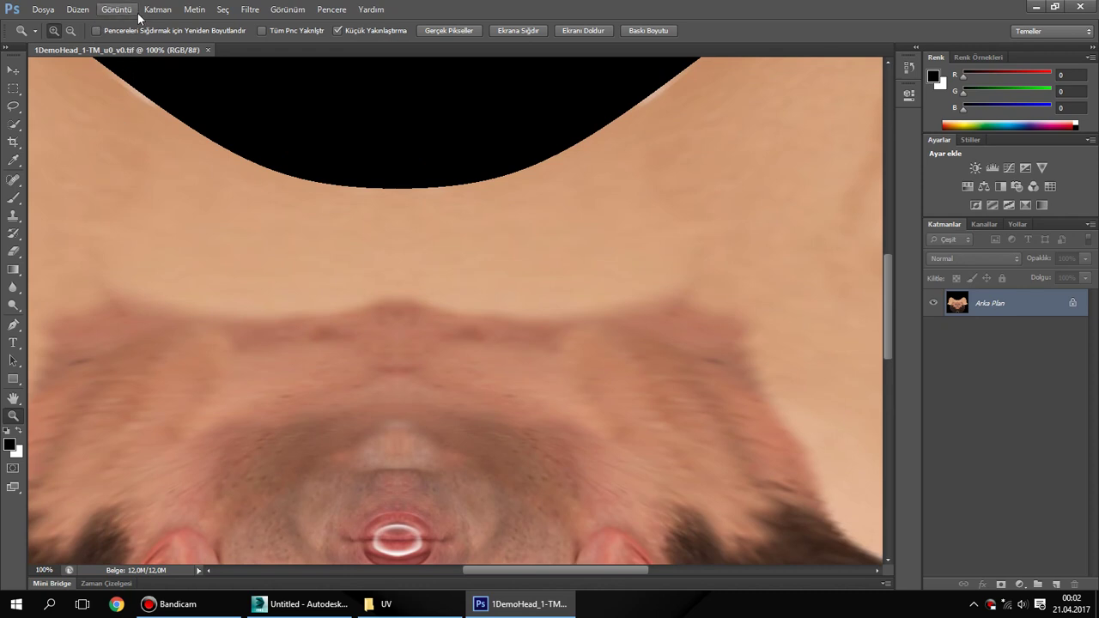
pyautogui.click(13, 343)
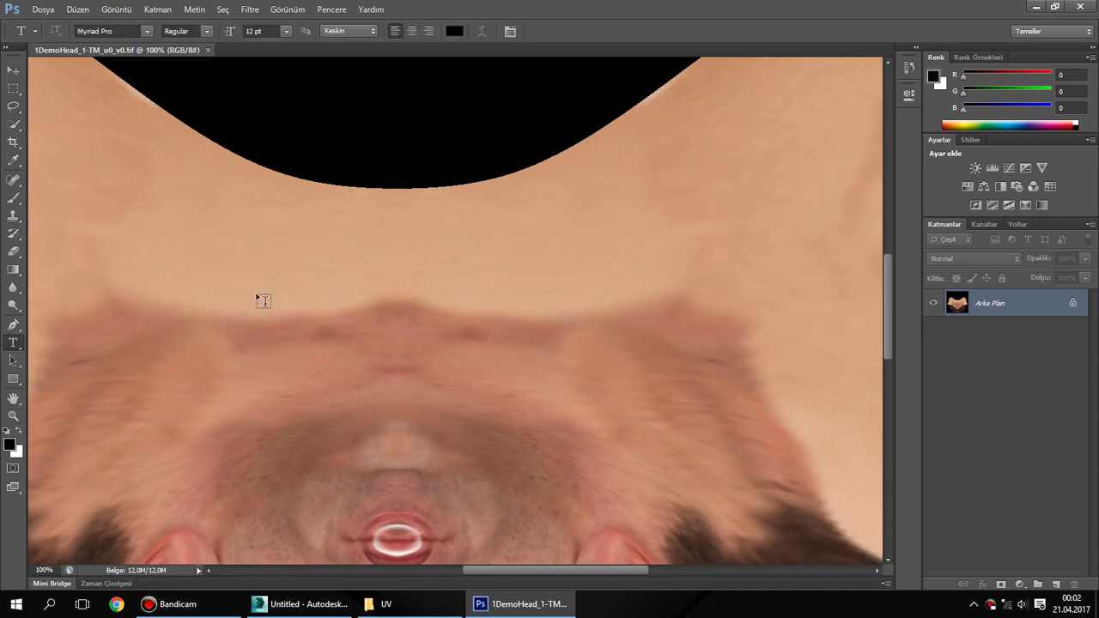
pyautogui.moveTo(246, 273); pyautogui.dragTo(704, 381)
pyautogui.write('zbrush türkçe')
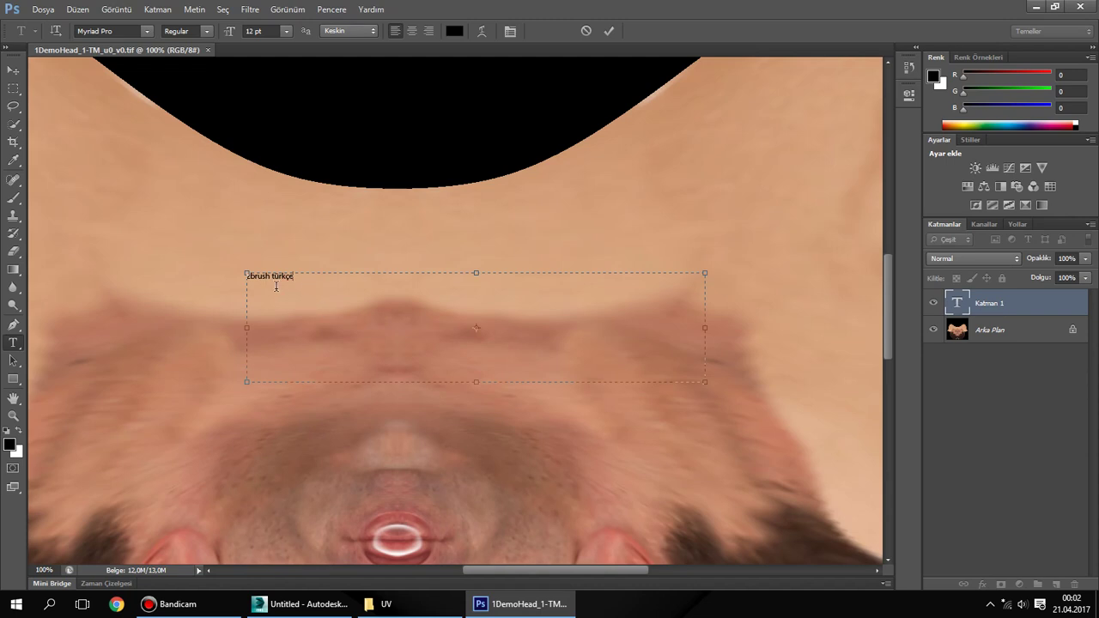
# Select the typed 'zbrush türkçe', enlarge it to 112 pt, and commit the text
pyautogui.hotkey('ctrl', 'a')
pyautogui.moveTo(233, 34)
pyautogui.mouseDown()
pyautogui.moveTo(277, 26)
pyautogui.moveTo(262, 47)
pyautogui.mouseUp()
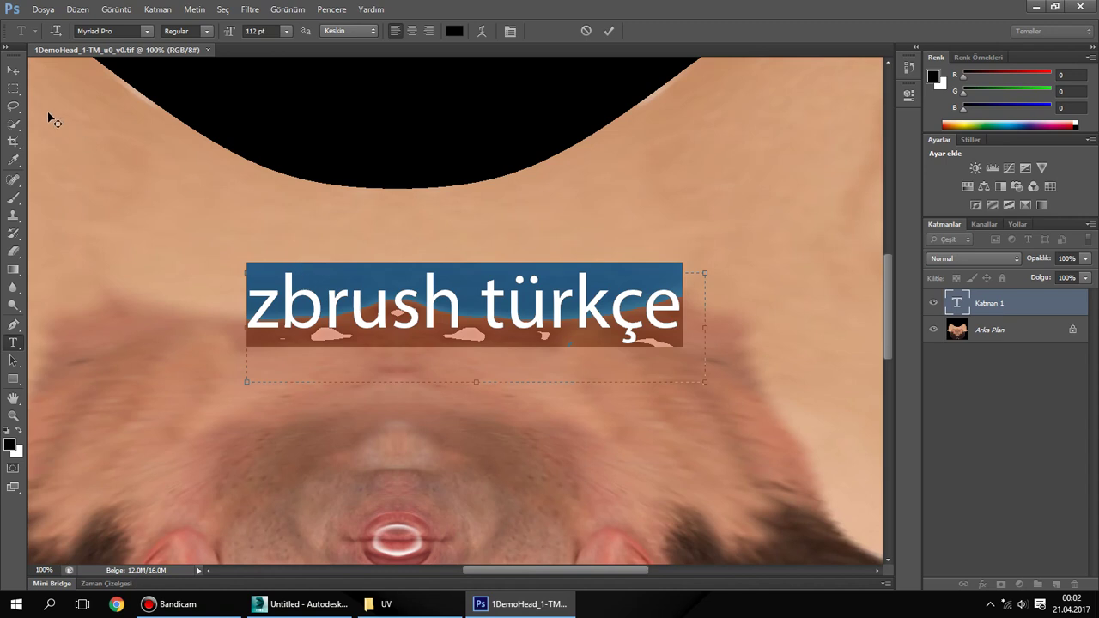
pyautogui.click(13, 70)
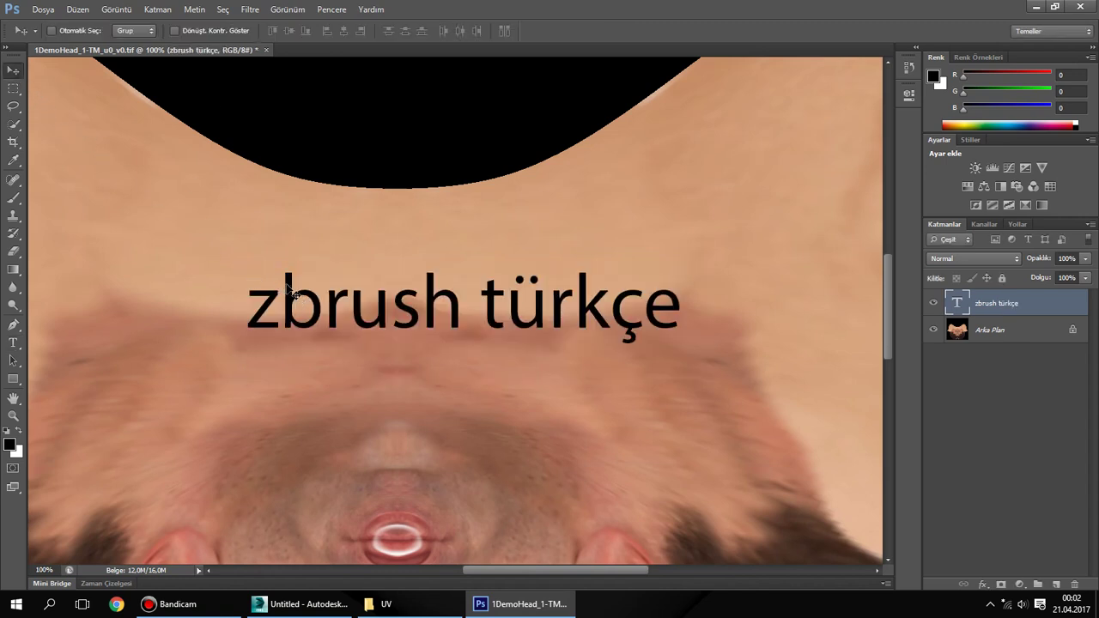
# Rotate the text upside down with Free Transform to match the face, then shift it left
pyautogui.moveTo(430, 289); pyautogui.dragTo(416, 293)
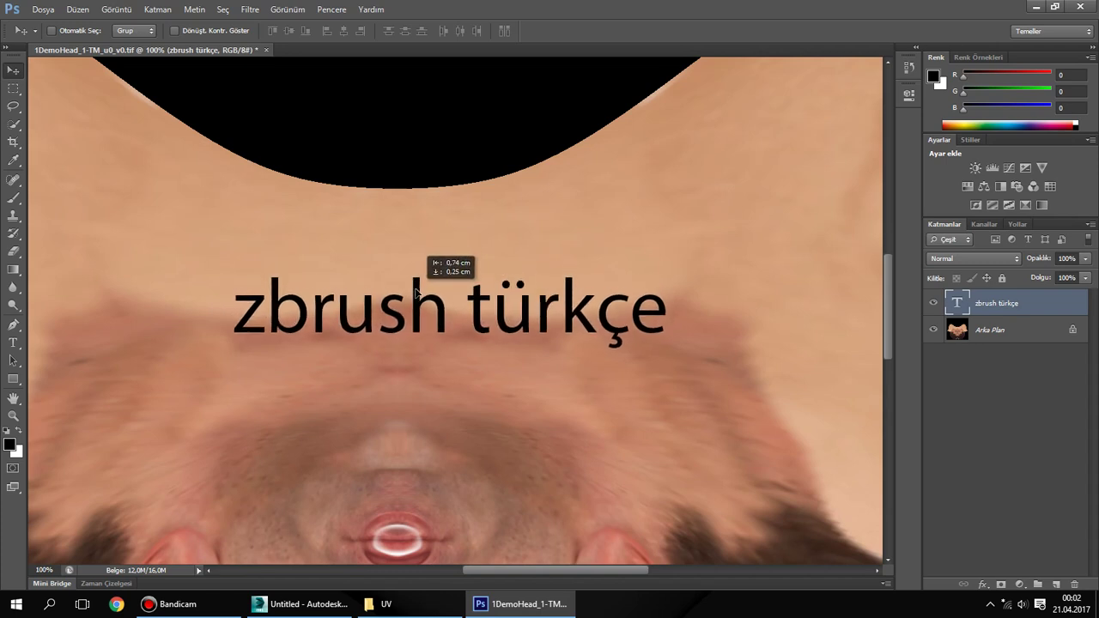
pyautogui.hotkey('ctrl', 't')
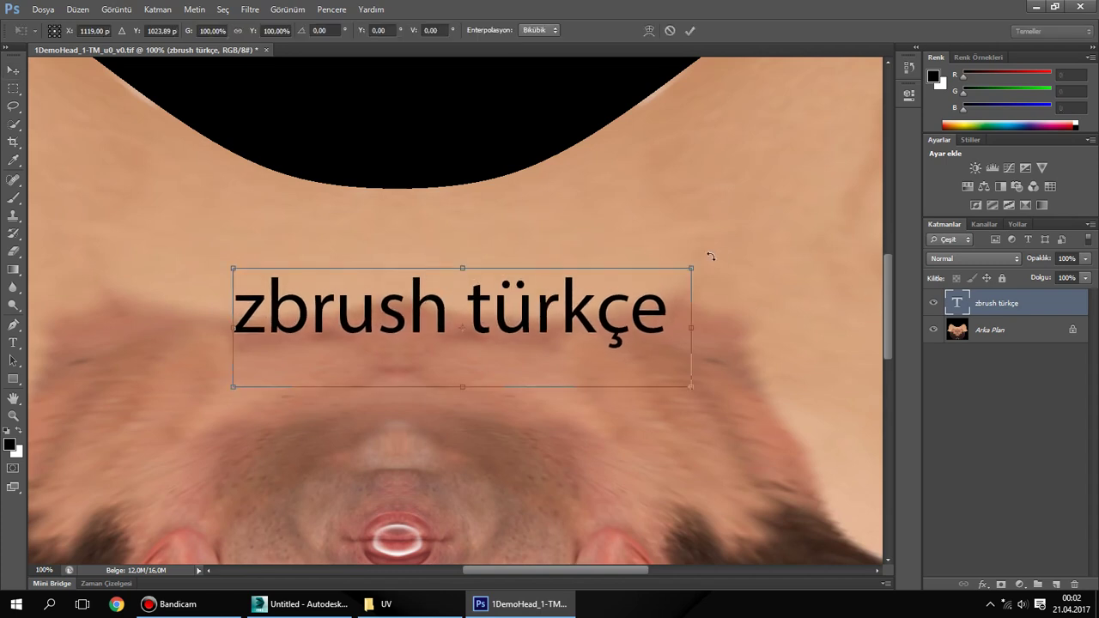
pyautogui.moveTo(710, 256)
pyautogui.mouseDown()
pyautogui.moveTo(281, 364)
pyautogui.moveTo(290, 360)
pyautogui.mouseUp()
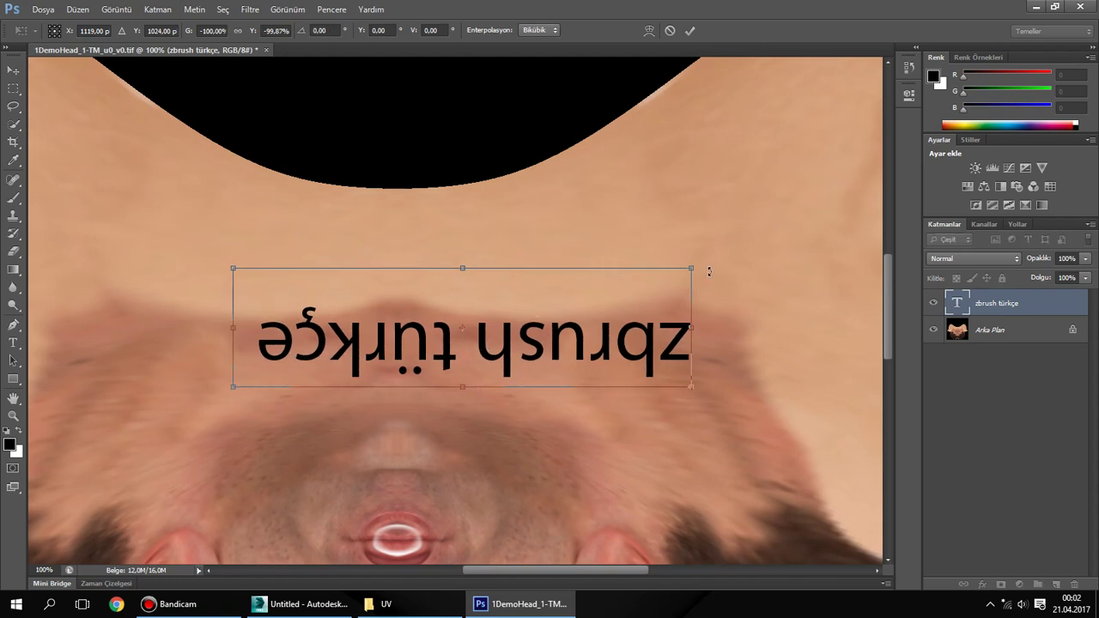
pyautogui.press('Return')
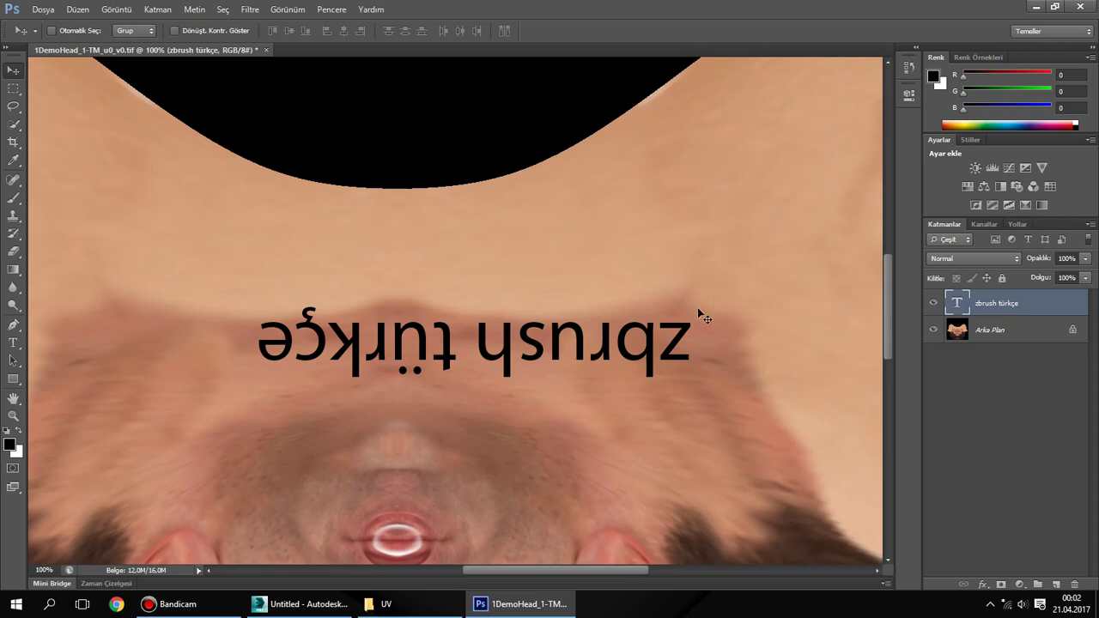
pyautogui.moveTo(684, 332)
pyautogui.mouseDown()
pyautogui.moveTo(601, 313)
pyautogui.moveTo(615, 320)
pyautogui.mouseUp()
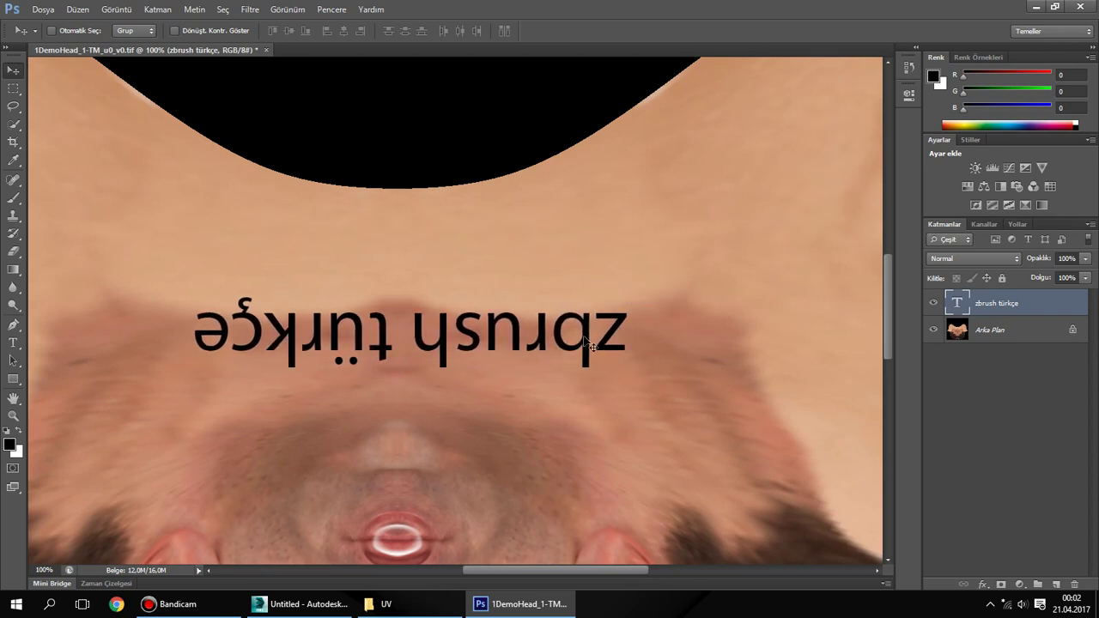
# Move the text below the eyes and scale it down to about 50%
pyautogui.moveTo(887, 311); pyautogui.dragTo(888, 343)
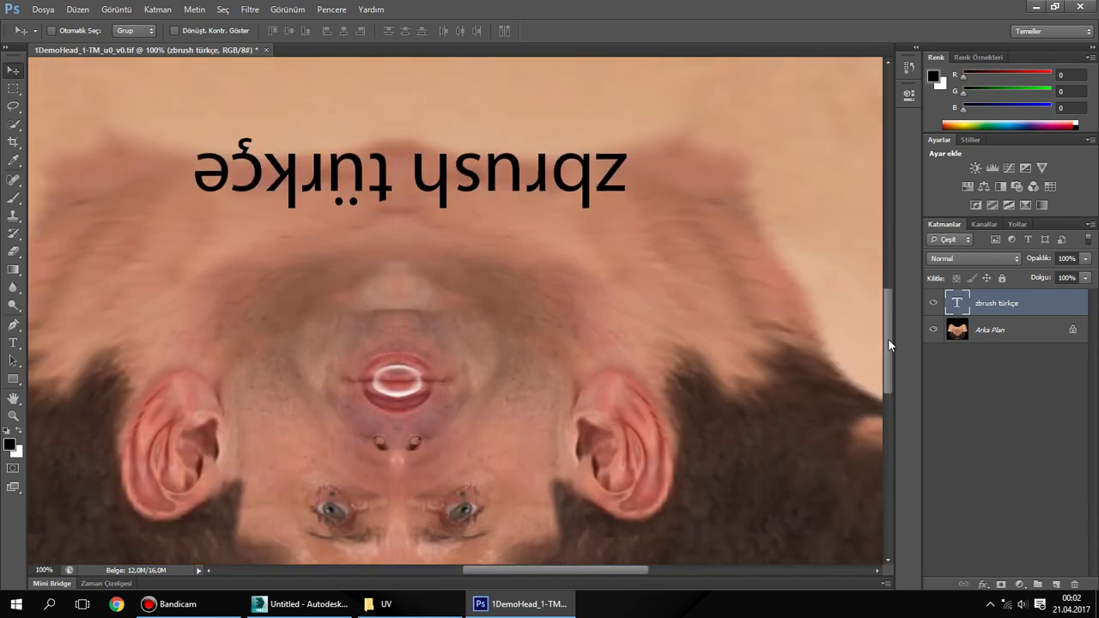
pyautogui.moveTo(593, 185); pyautogui.dragTo(567, 485)
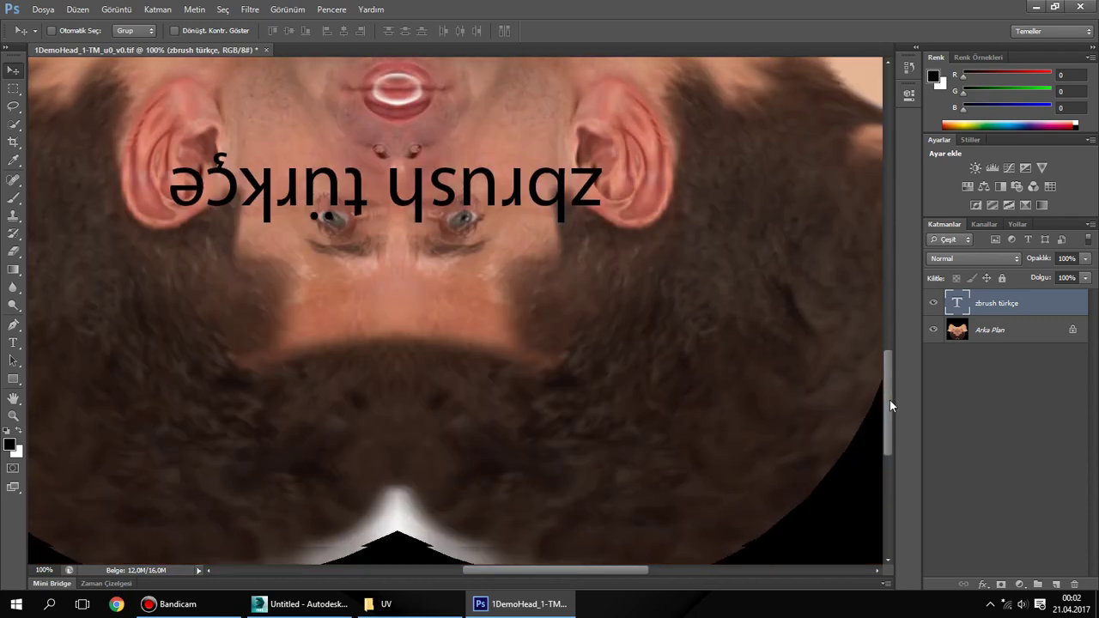
pyautogui.moveTo(888, 357); pyautogui.dragTo(889, 398)
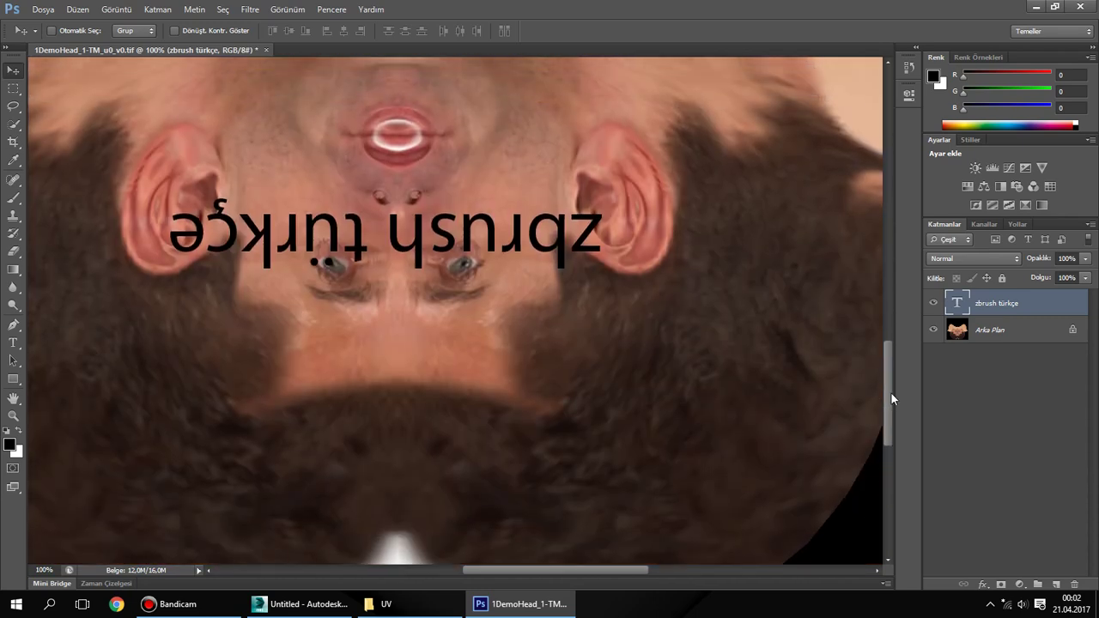
pyautogui.hotkey('ctrl', 't')
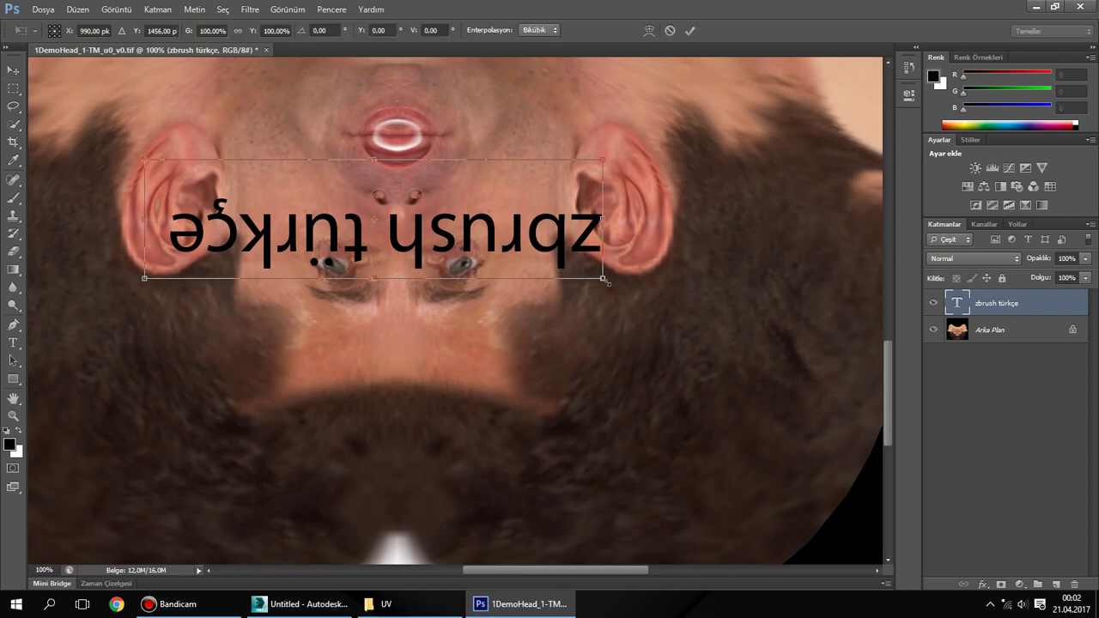
pyautogui.moveTo(605, 280)
pyautogui.mouseDown()
pyautogui.moveTo(441, 236)
pyautogui.moveTo(497, 335)
pyautogui.mouseUp()
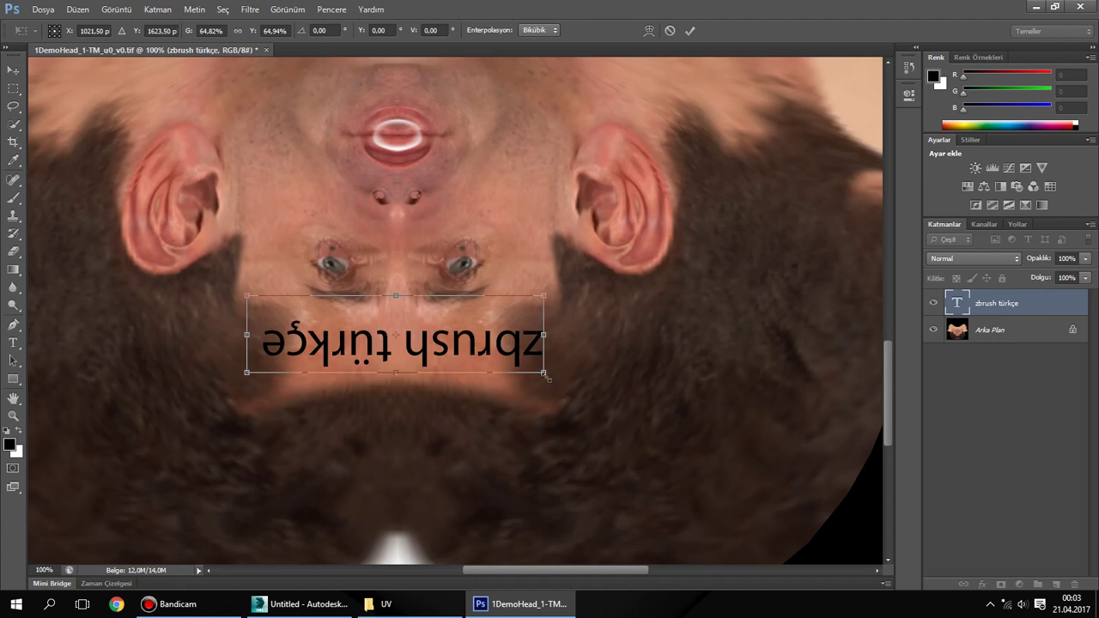
pyautogui.moveTo(508, 341)
pyautogui.keyDown('shift'); pyautogui.mouseDown()
pyautogui.moveTo(456, 335)
pyautogui.moveTo(489, 348)
pyautogui.mouseUp(); pyautogui.keyUp('shift')
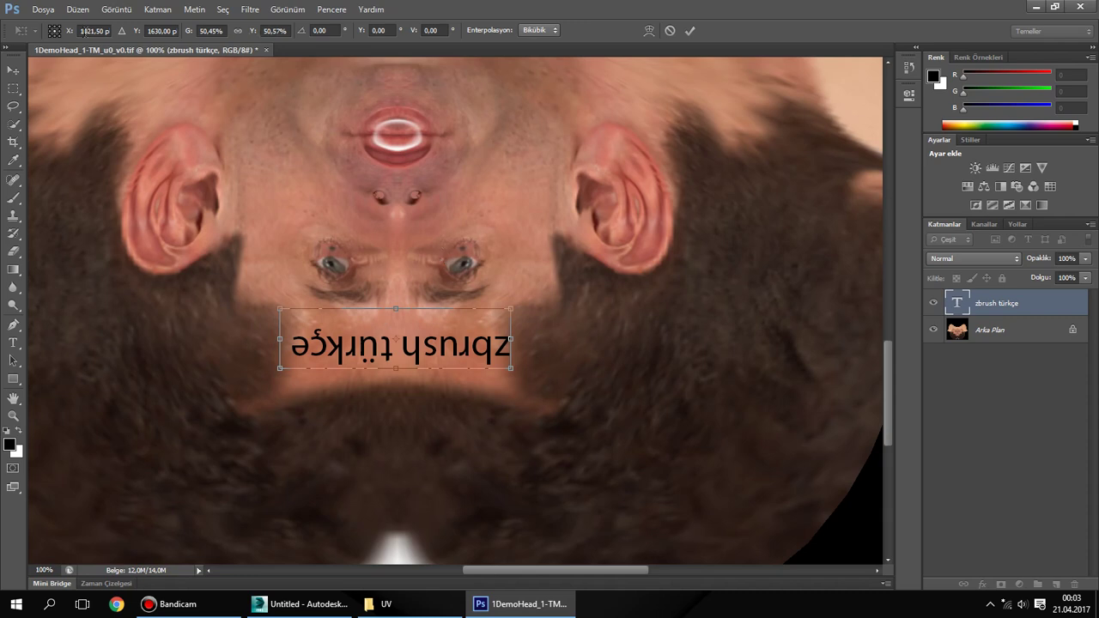
pyautogui.press('Return')
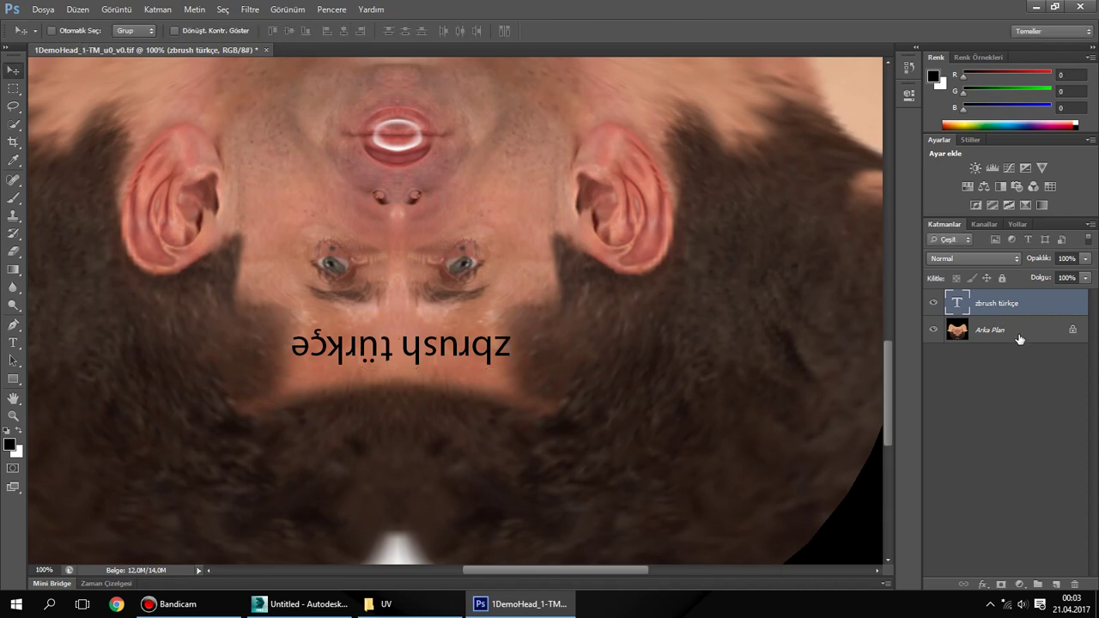
# Give the text layer a red Color Overlay layer style
pyautogui.rightClick(1003, 304)
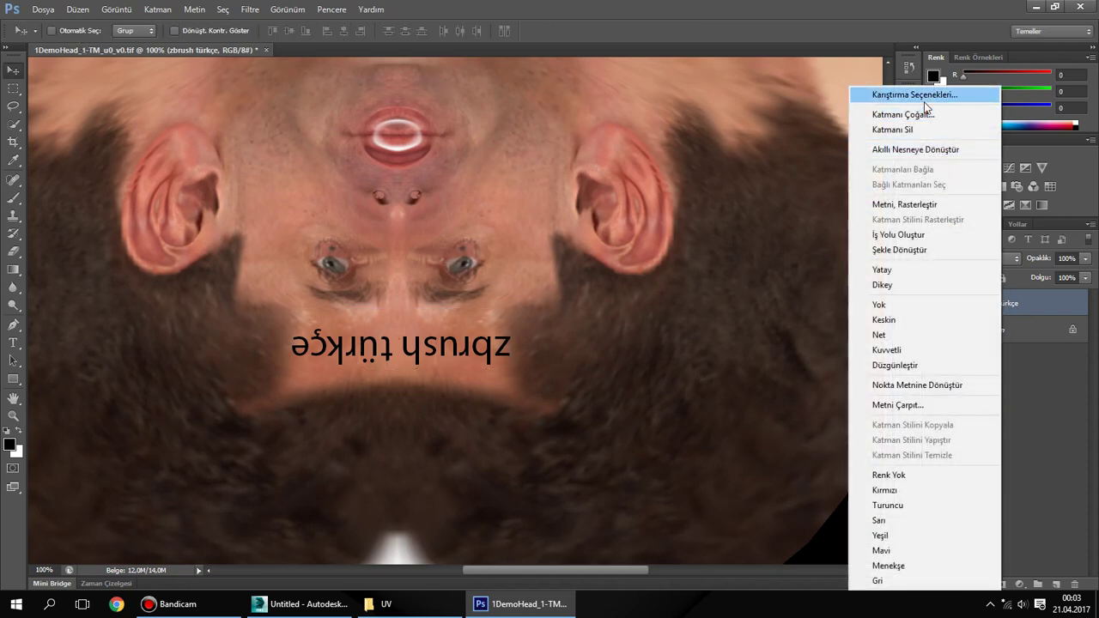
pyautogui.click(924, 100)
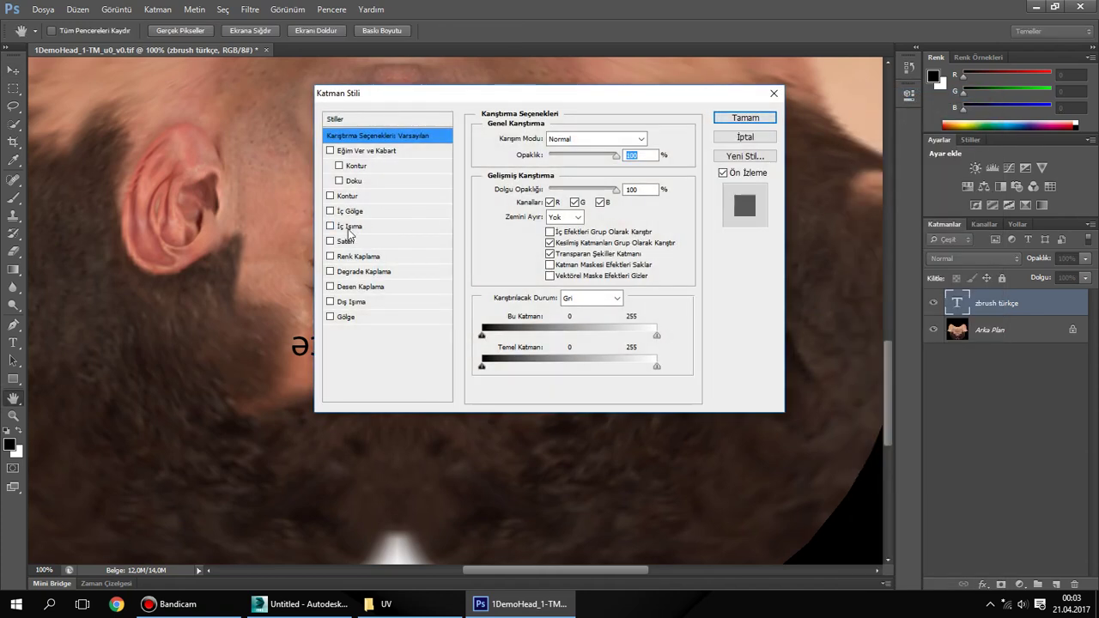
pyautogui.click(350, 197)
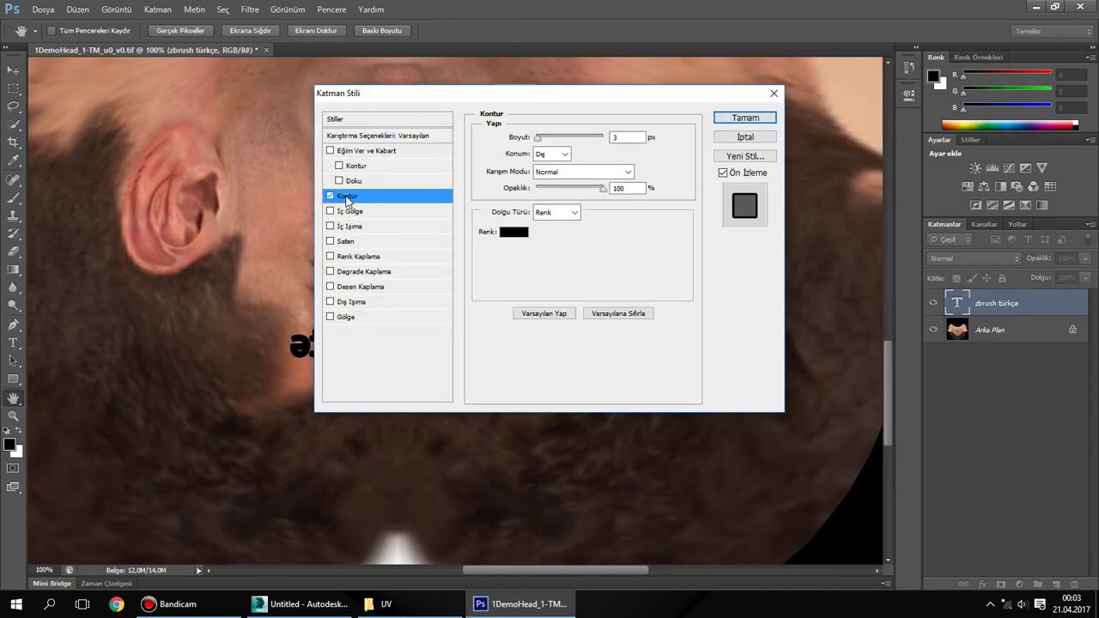
pyautogui.click(330, 196)
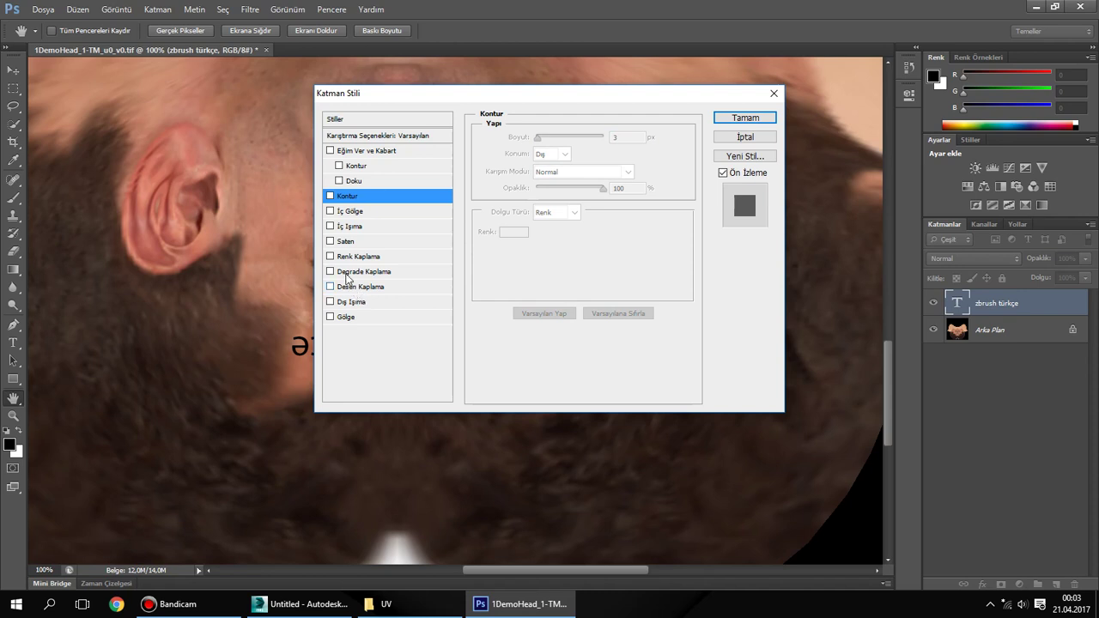
pyautogui.click(330, 257)
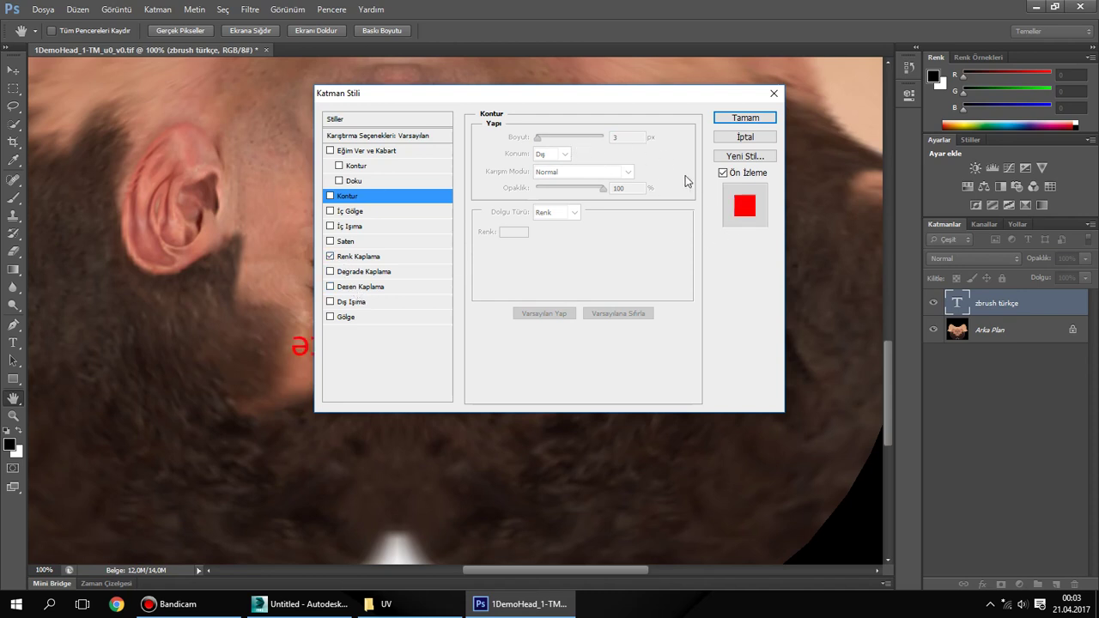
pyautogui.click(371, 256)
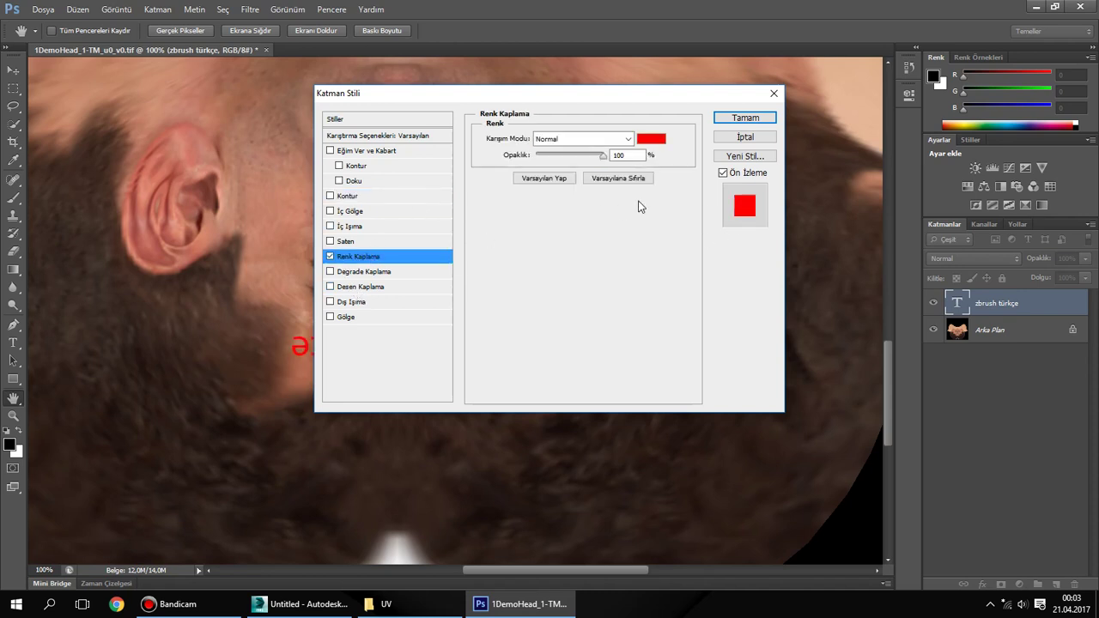
pyautogui.click(744, 119)
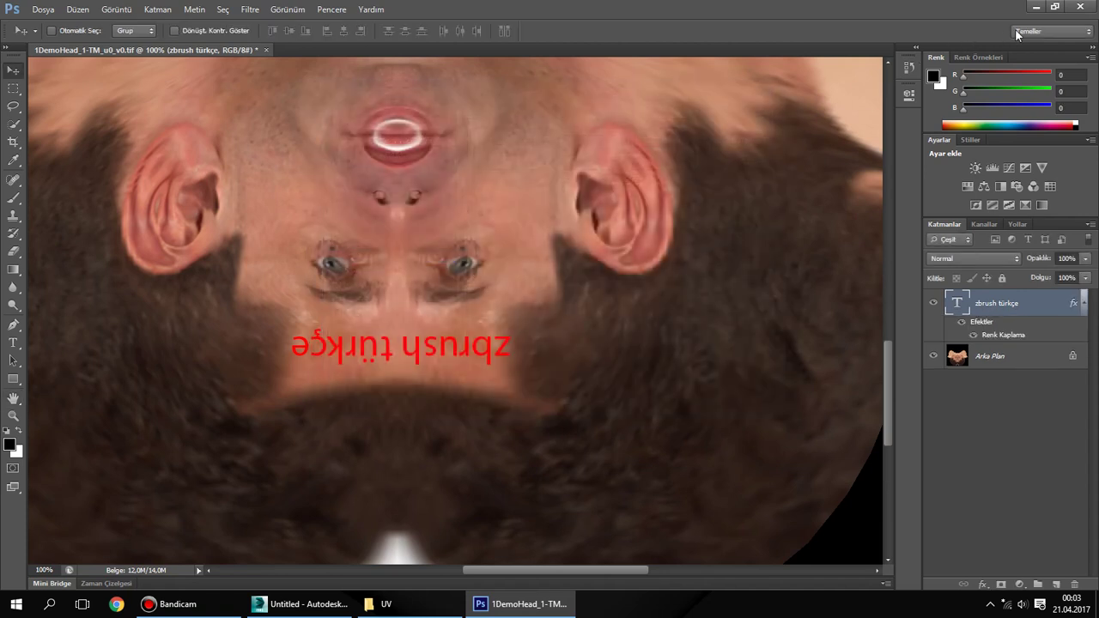
# Close the texture, saving it as a TIFF with layers
pyautogui.click(1078, 11)
pyautogui.click(507, 234)
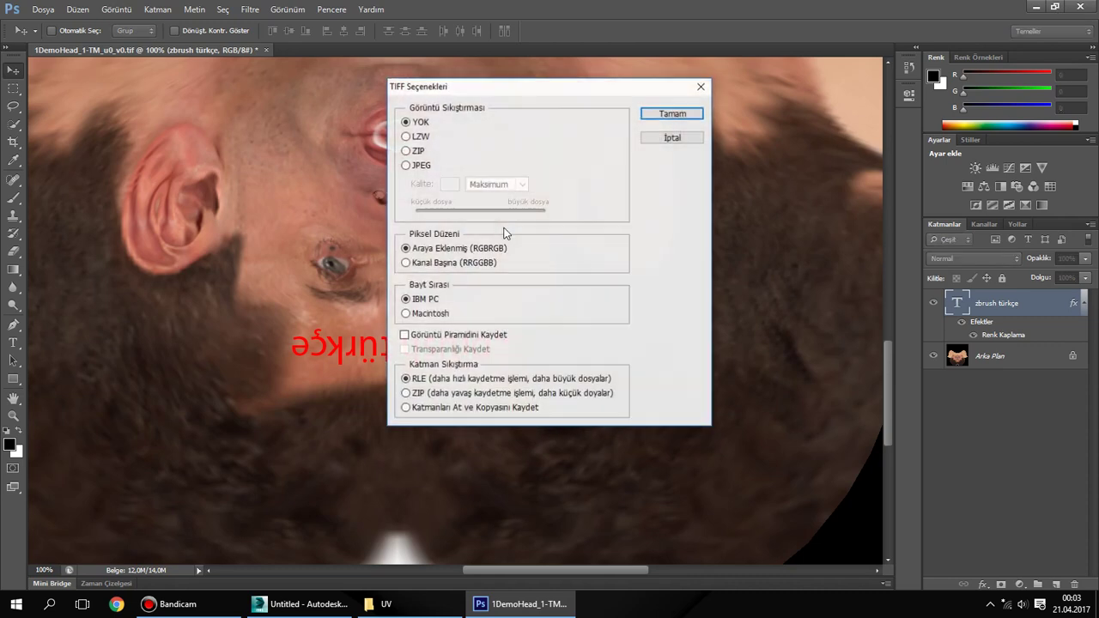
pyautogui.click(650, 120)
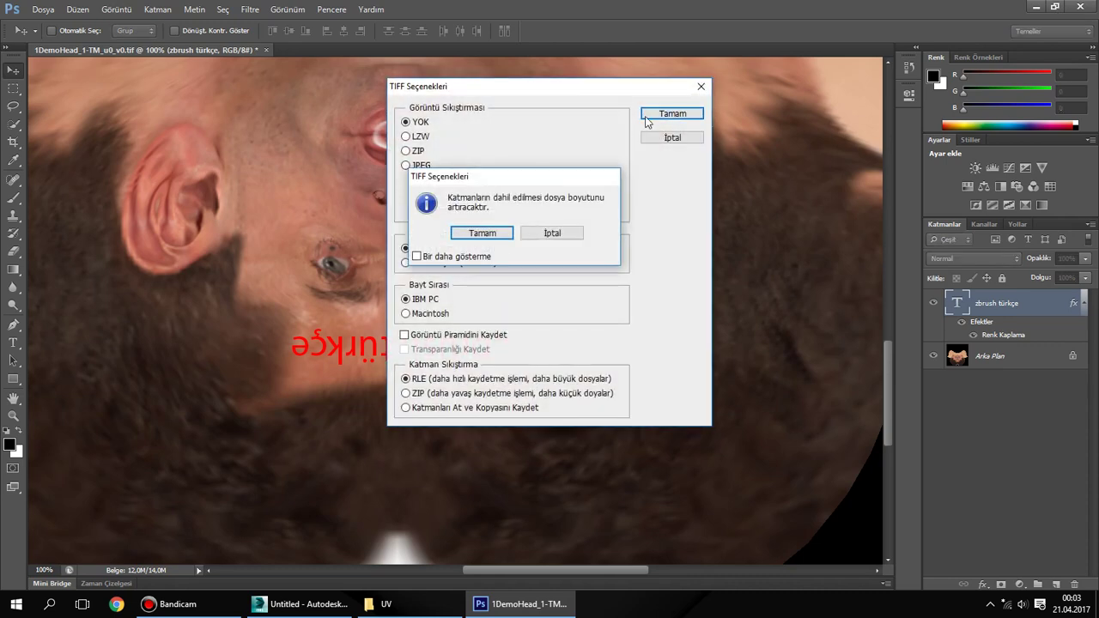
pyautogui.click(509, 241)
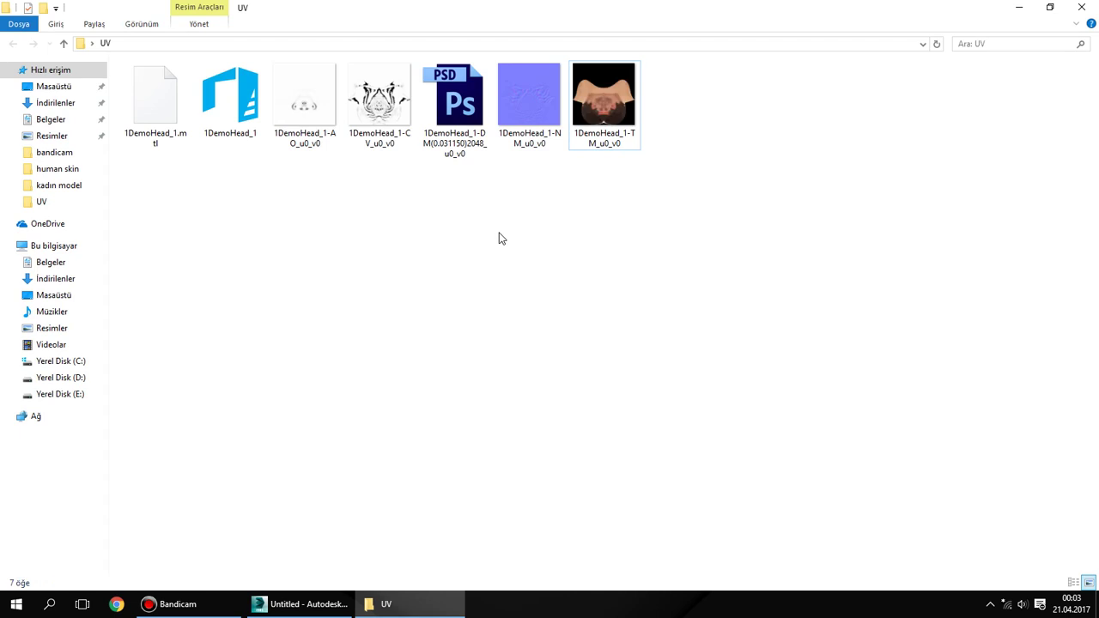
# Orbit to face the head, render it, then zoom toward the forehead to check the red text
pyautogui.click(274, 604)
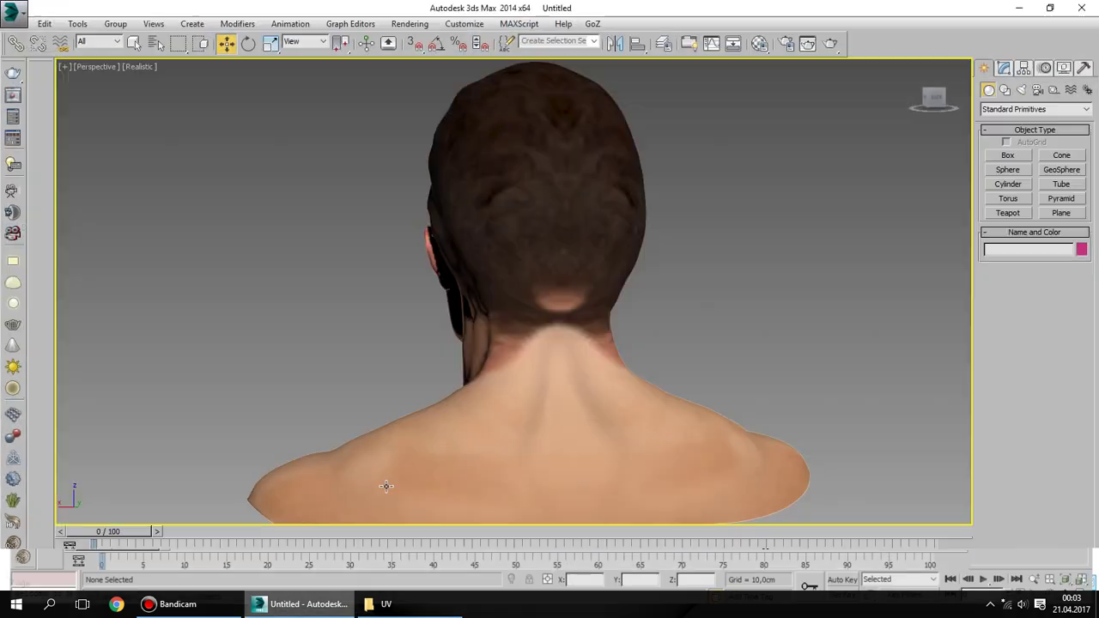
pyautogui.hotkey('ctrl', 'r')
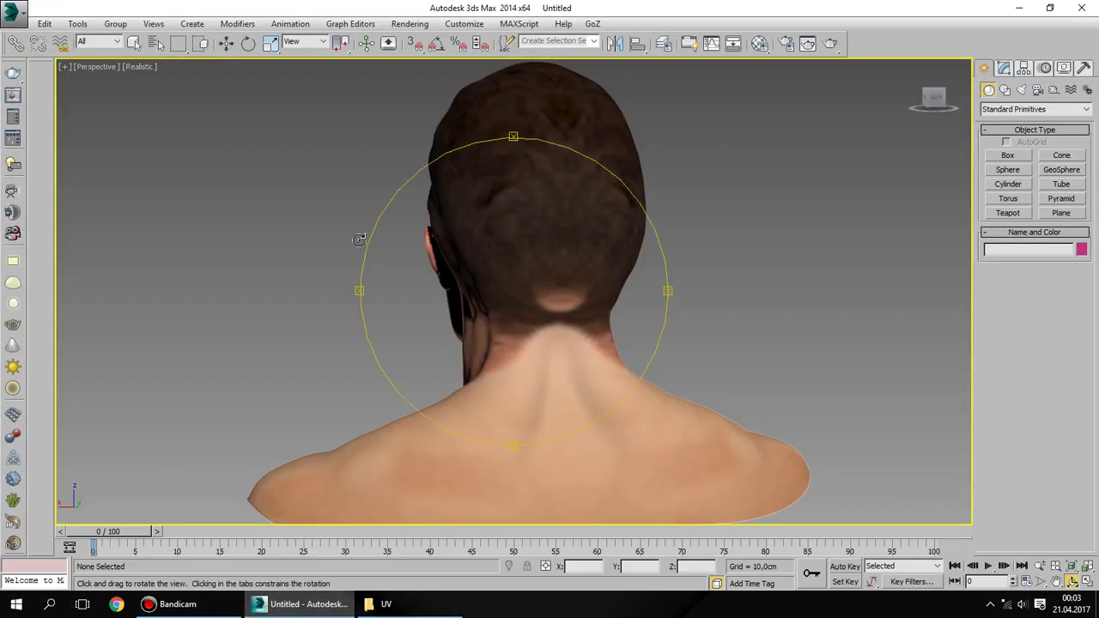
pyautogui.moveTo(361, 237); pyautogui.dragTo(586, 244)
pyautogui.rightClick(586, 245)
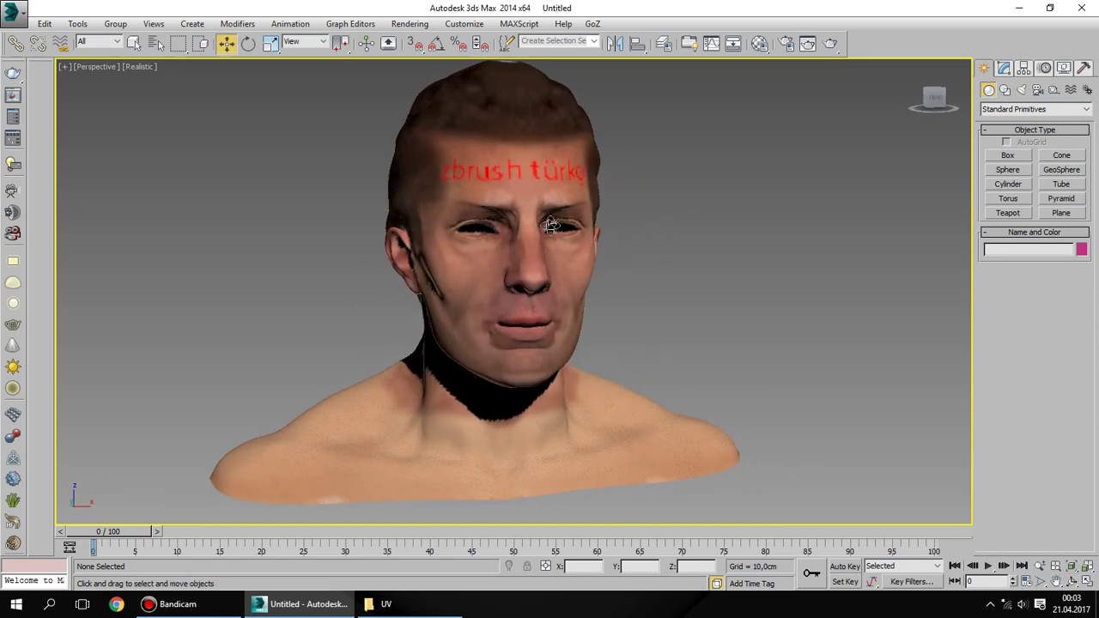
pyautogui.keyDown('alt'); pyautogui.moveTo(558, 227); pyautogui.dragTo(506, 206, button='middle'); pyautogui.keyUp('alt')
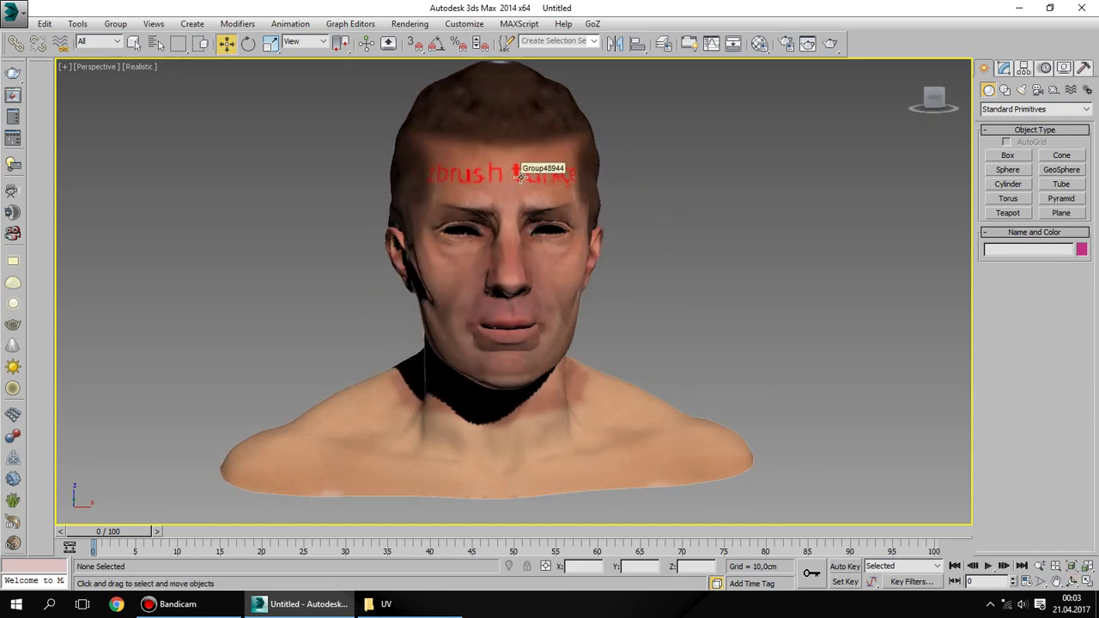
pyautogui.click(827, 45)
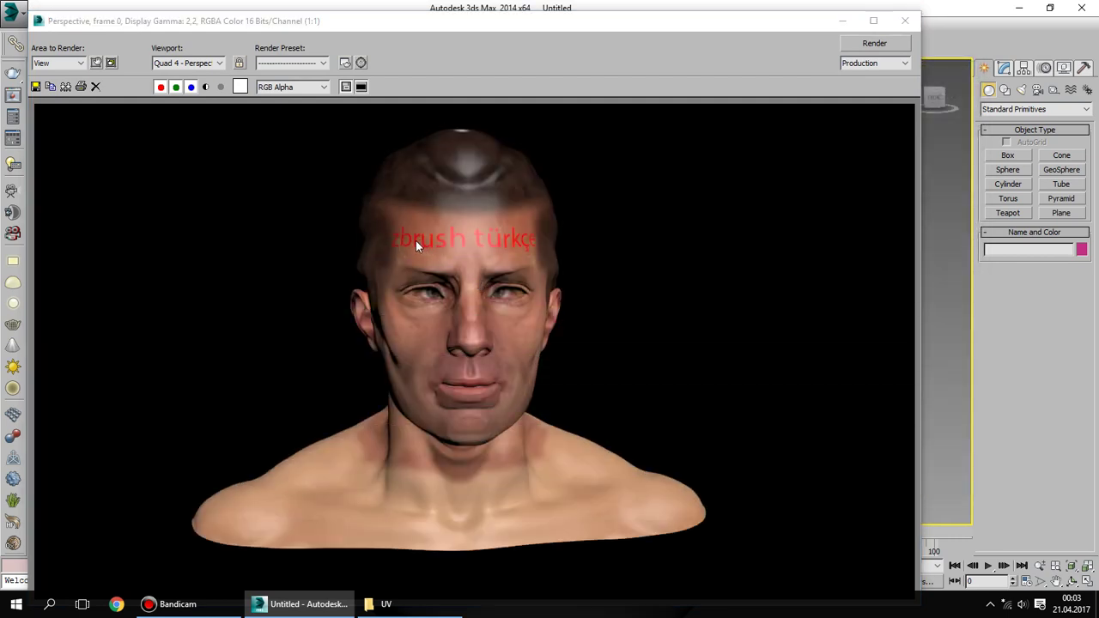
pyautogui.click(904, 20)
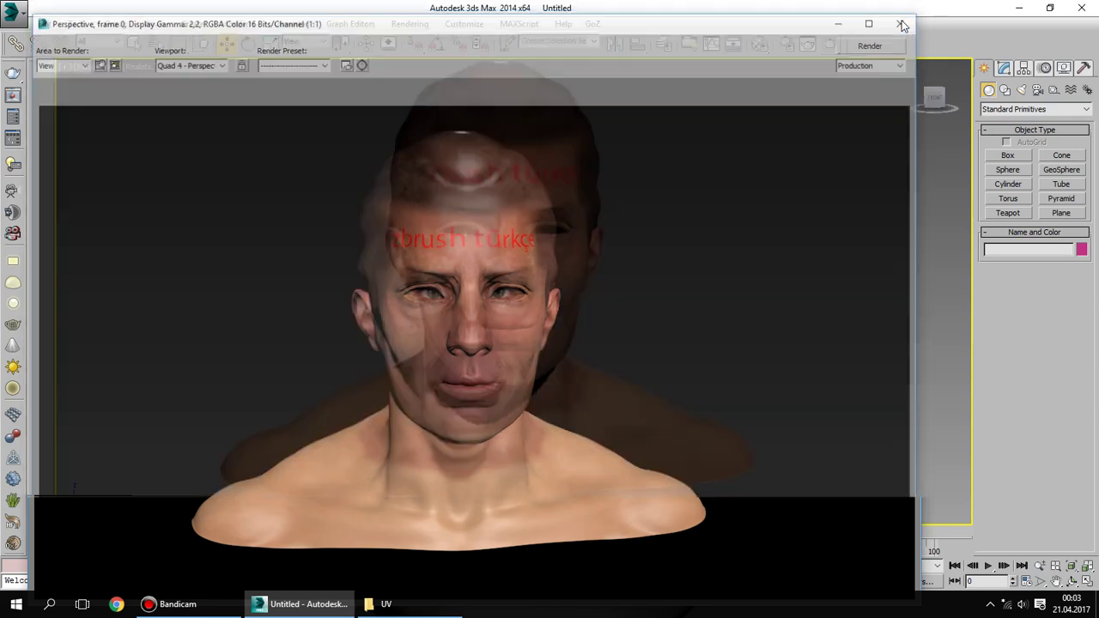
pyautogui.scroll(5, 518, 162)
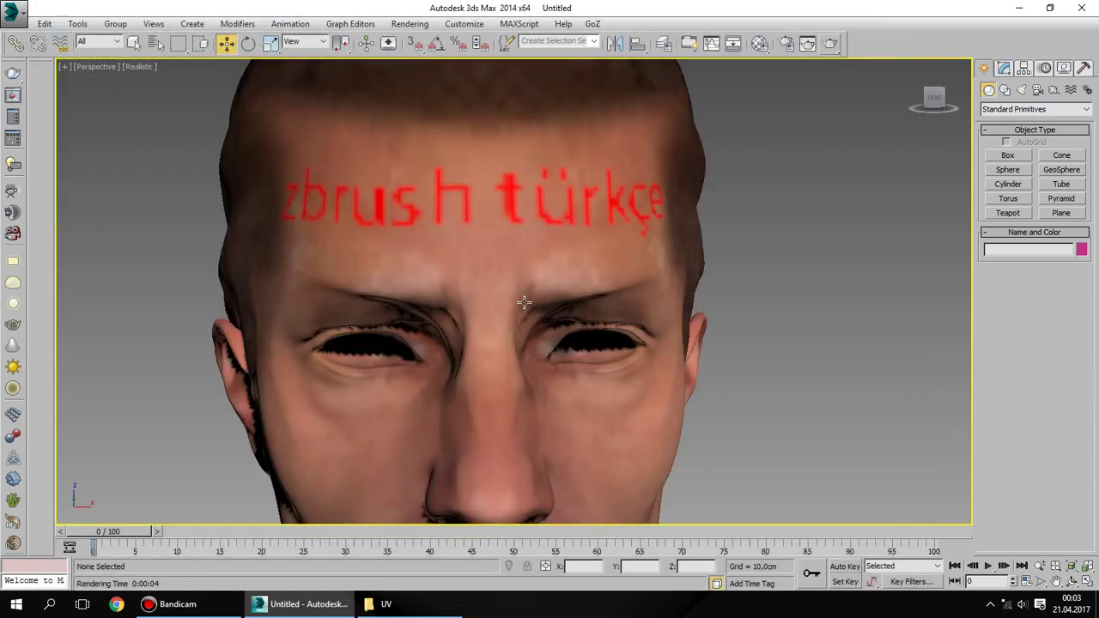
# Open the edited 1DemoHead_1-TM_u0_v0 texture in Photo Viewer and zoom in on the red text
pyautogui.click(378, 605)
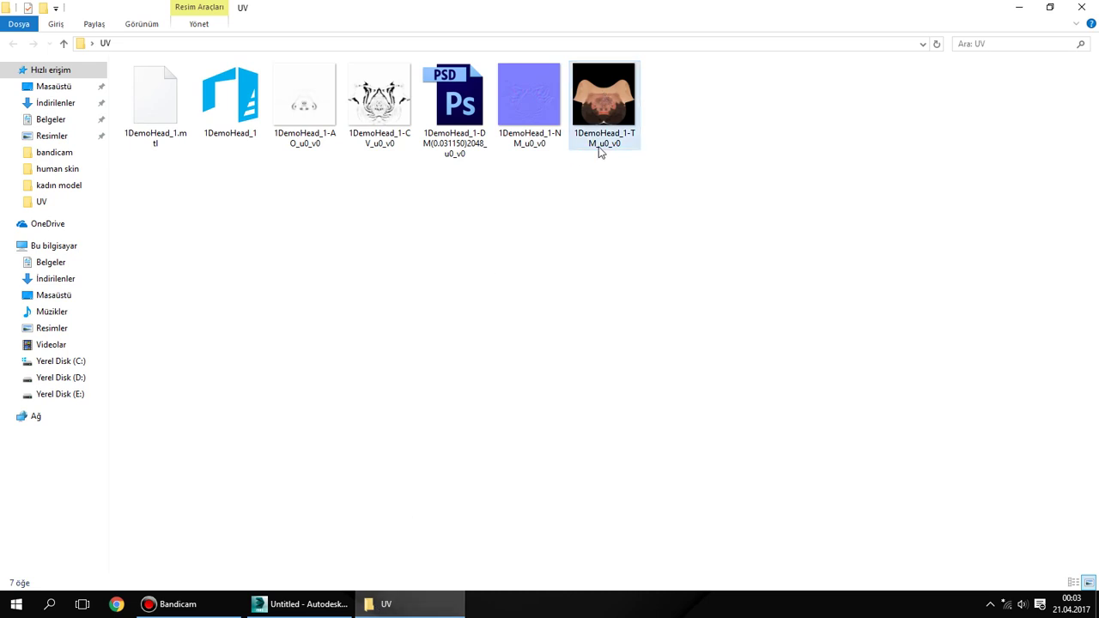
pyautogui.doubleClick(603, 88)
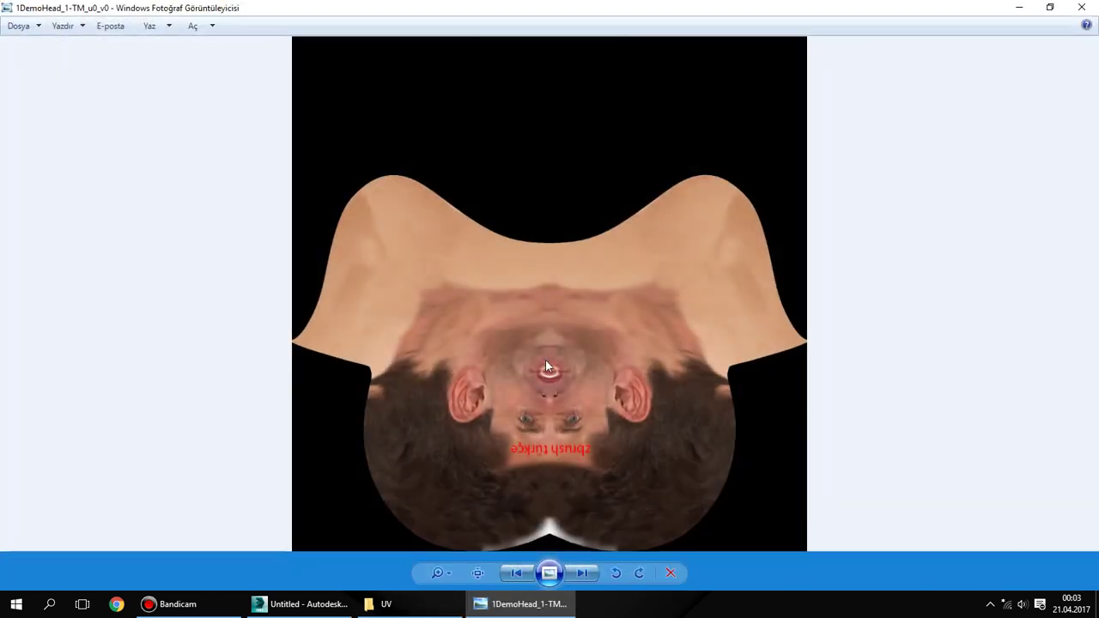
pyautogui.scroll(3, 546, 364)
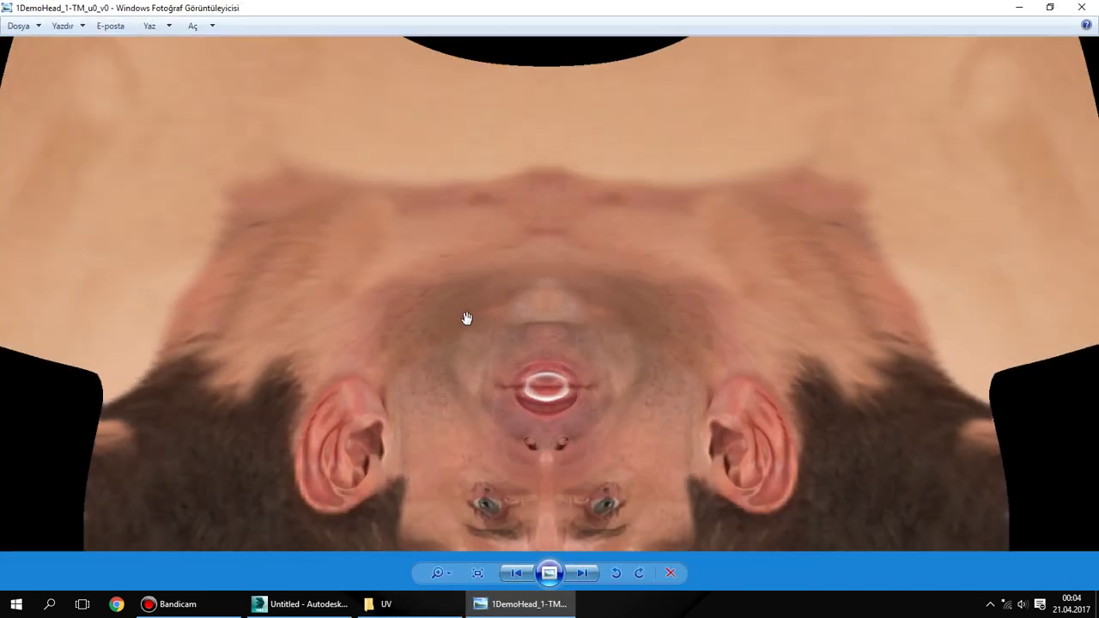
pyautogui.moveTo(466, 318); pyautogui.dragTo(603, 380)
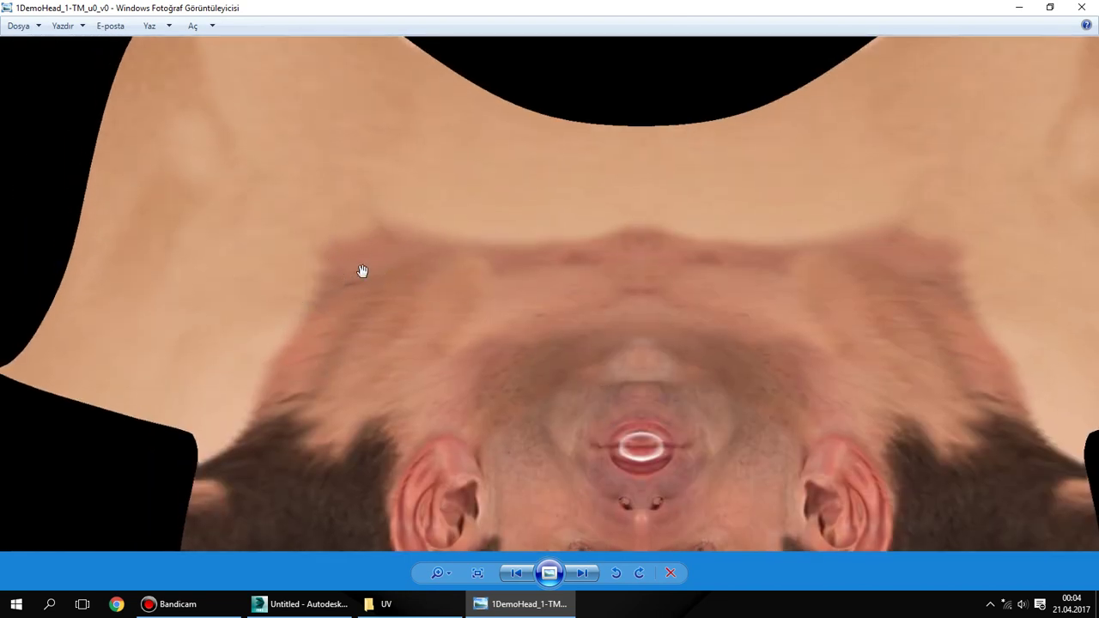
pyautogui.scroll(-3, 522, 329)
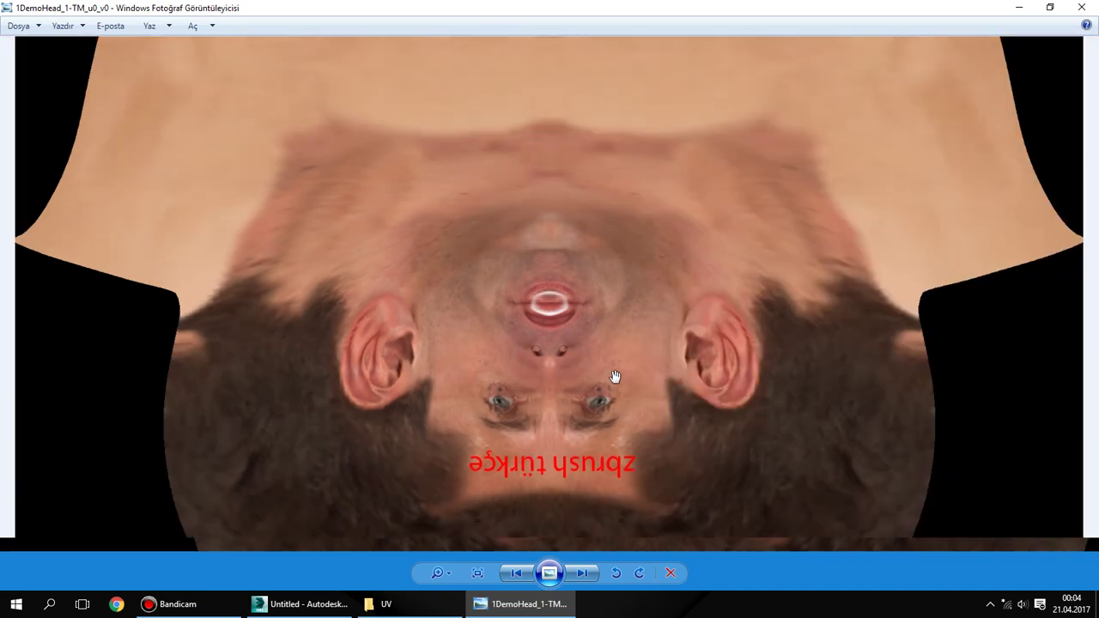
# Orbit the head to a three-quarter view and render it showing the red forehead text
pyautogui.click(331, 603)
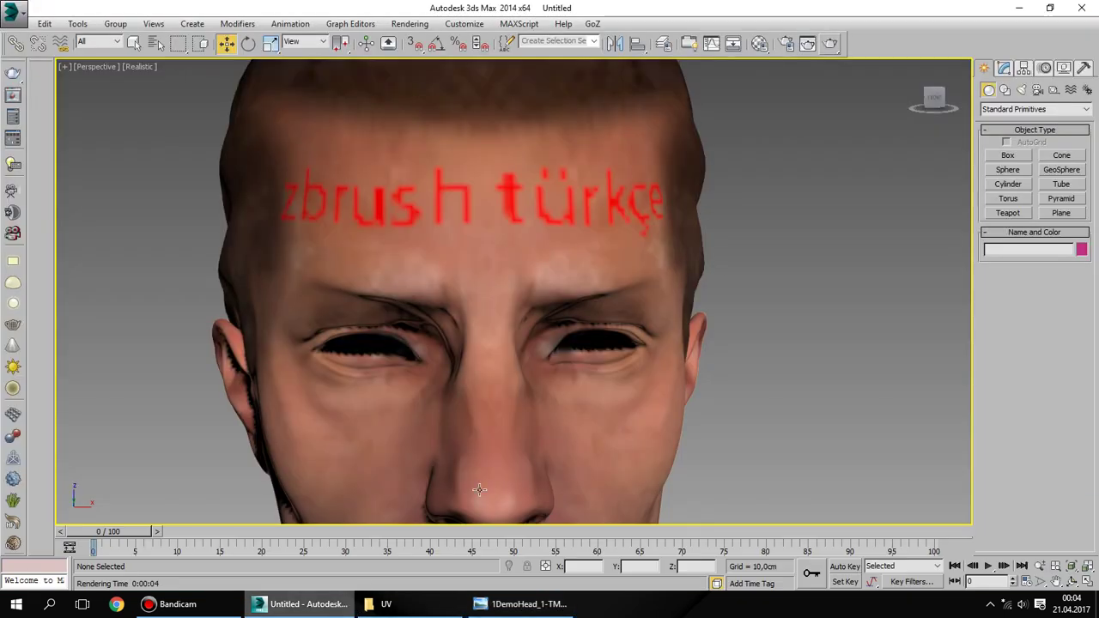
pyautogui.hotkey('ctrl', 'r')
pyautogui.moveTo(503, 309)
pyautogui.mouseDown()
pyautogui.moveTo(390, 318)
pyautogui.moveTo(562, 319)
pyautogui.mouseUp()
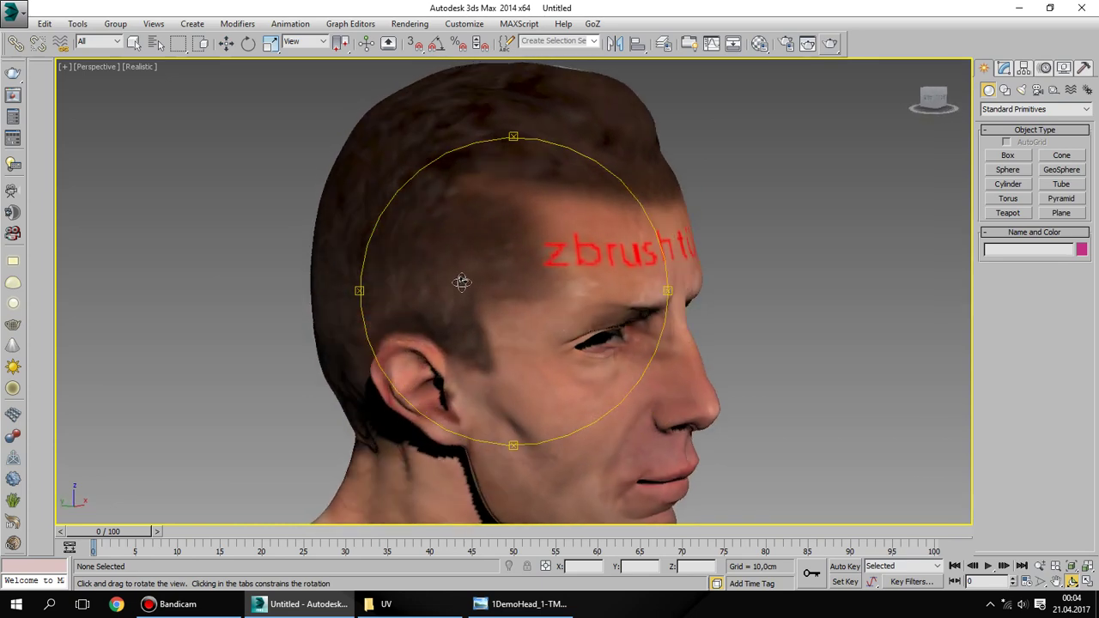
pyautogui.press('w')
pyautogui.keyDown('alt'); pyautogui.moveTo(563, 315); pyautogui.dragTo(467, 253, button='middle'); pyautogui.keyUp('alt')
pyautogui.scroll(3, 463, 240)
pyautogui.scroll(-3, 464, 240)
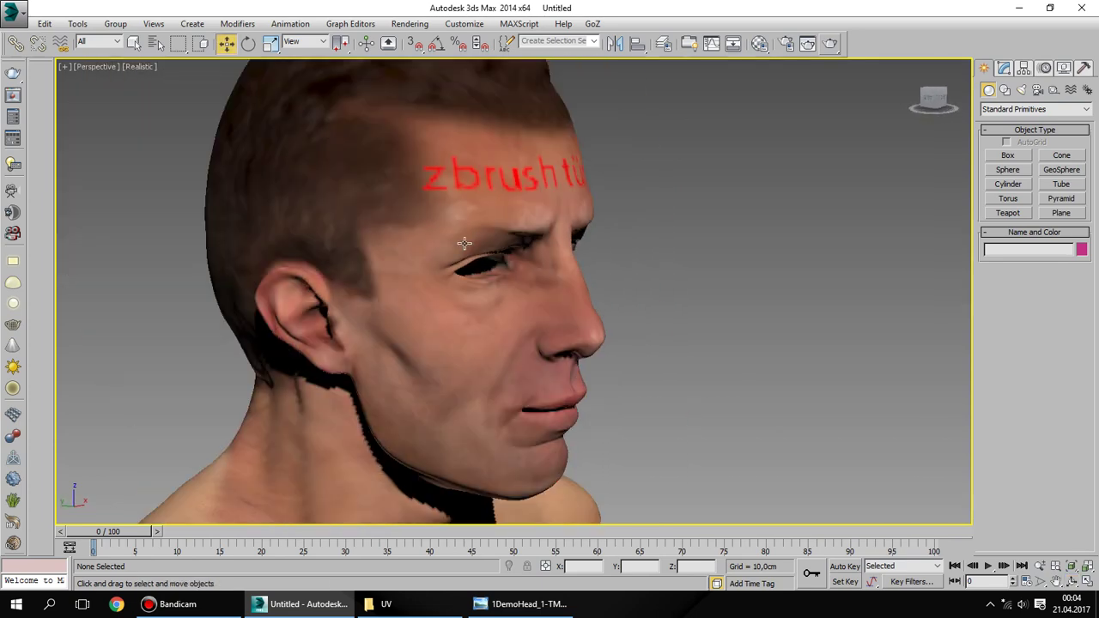
pyautogui.hotkey('ctrl', 'r')
pyautogui.moveTo(500, 259); pyautogui.dragTo(488, 297)
pyautogui.press('w')
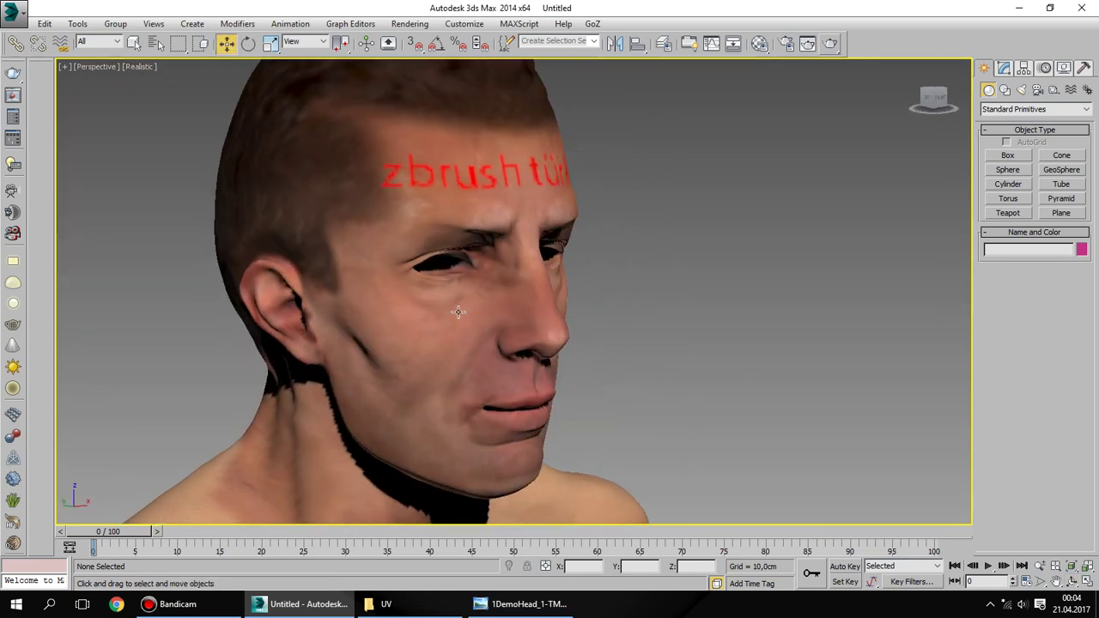
pyautogui.click(833, 43)
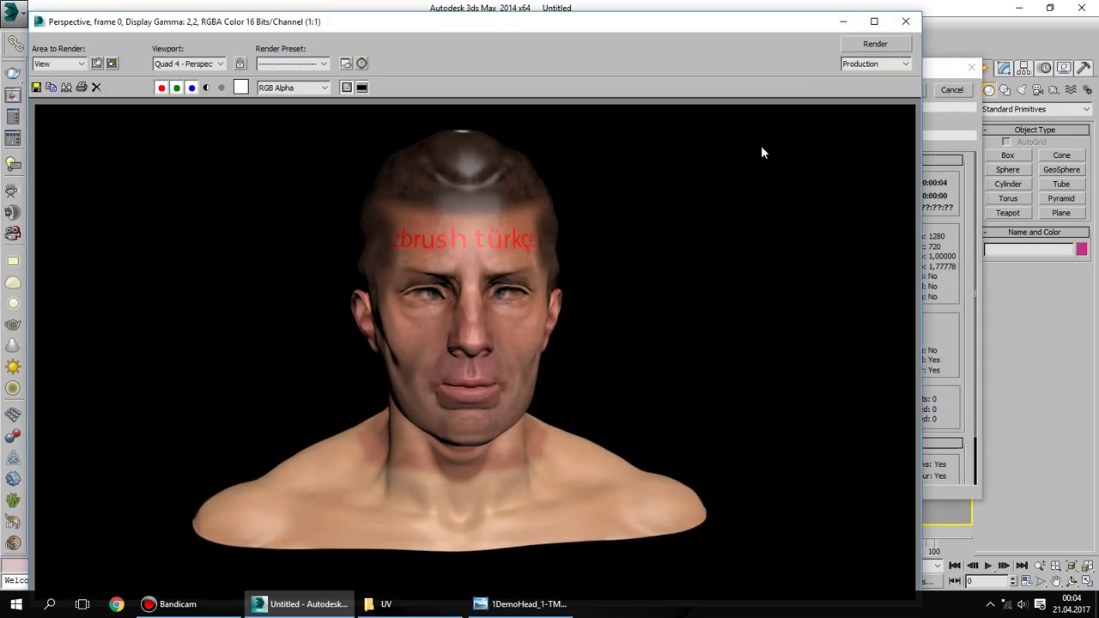